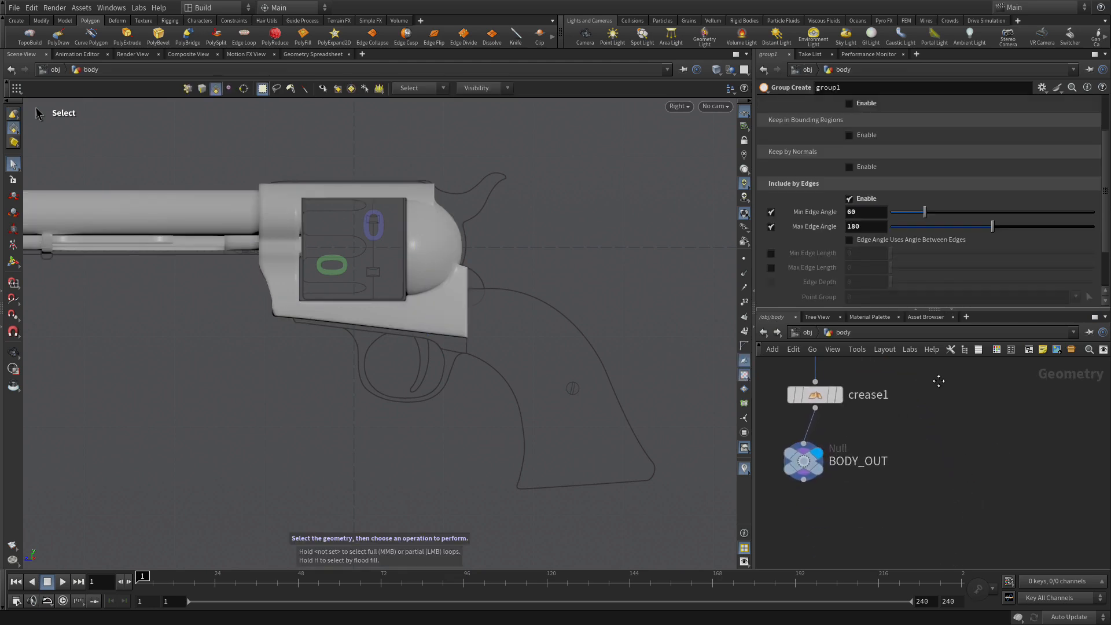
# - Add a Box node beside BODY_OUT and make it the displayed node of the body network
pyautogui.moveTo(813, 452)
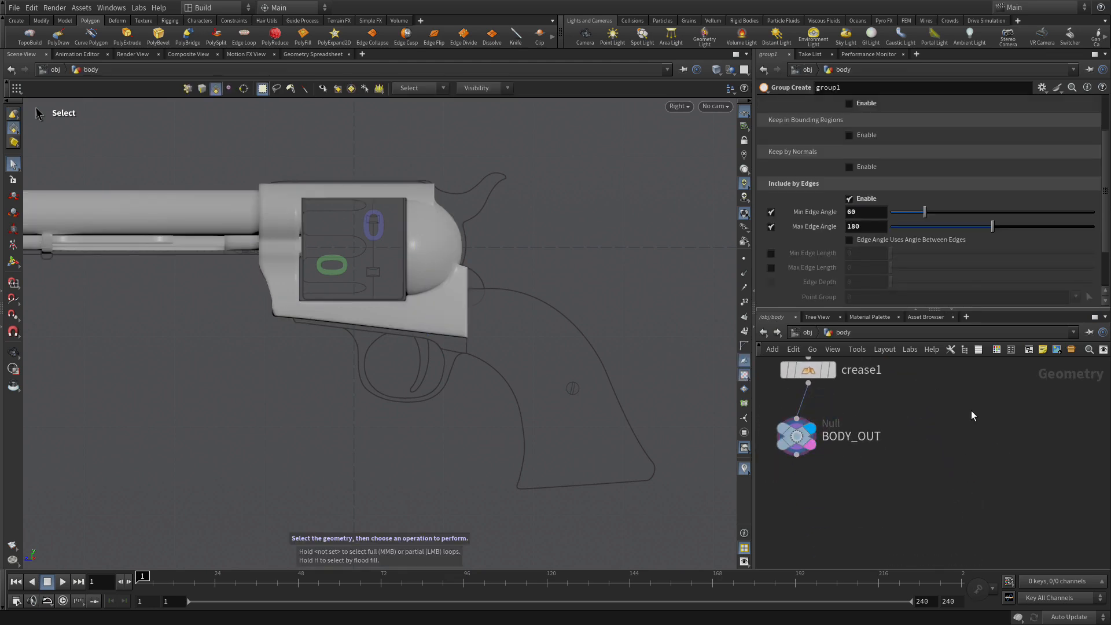
pyautogui.press('Tab')
pyautogui.write('box')
pyautogui.press('Return')
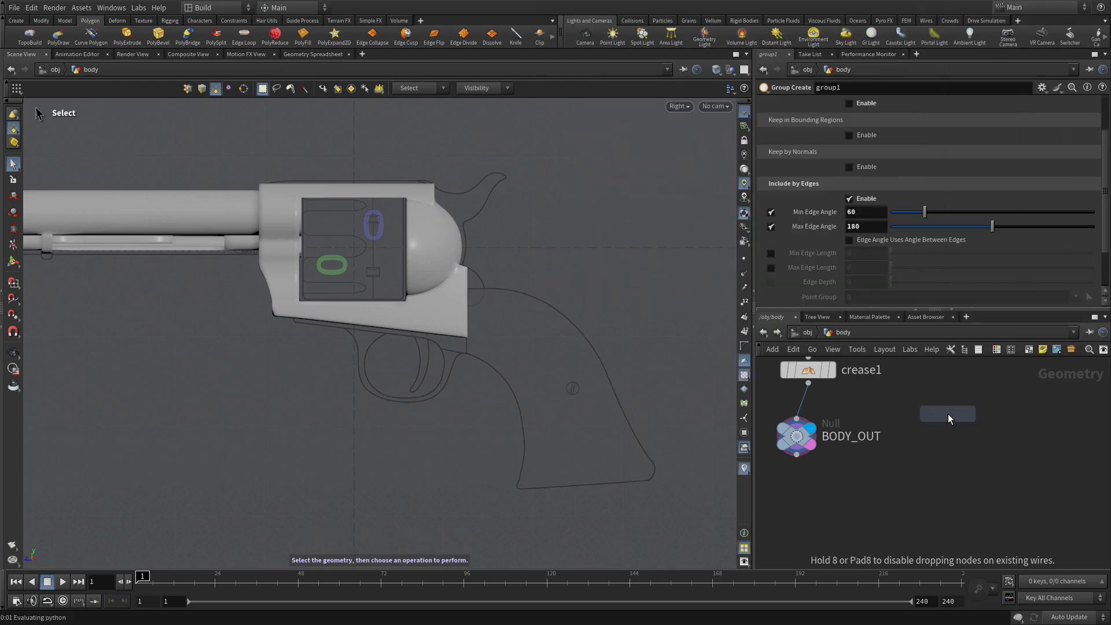
pyautogui.click(950, 417)
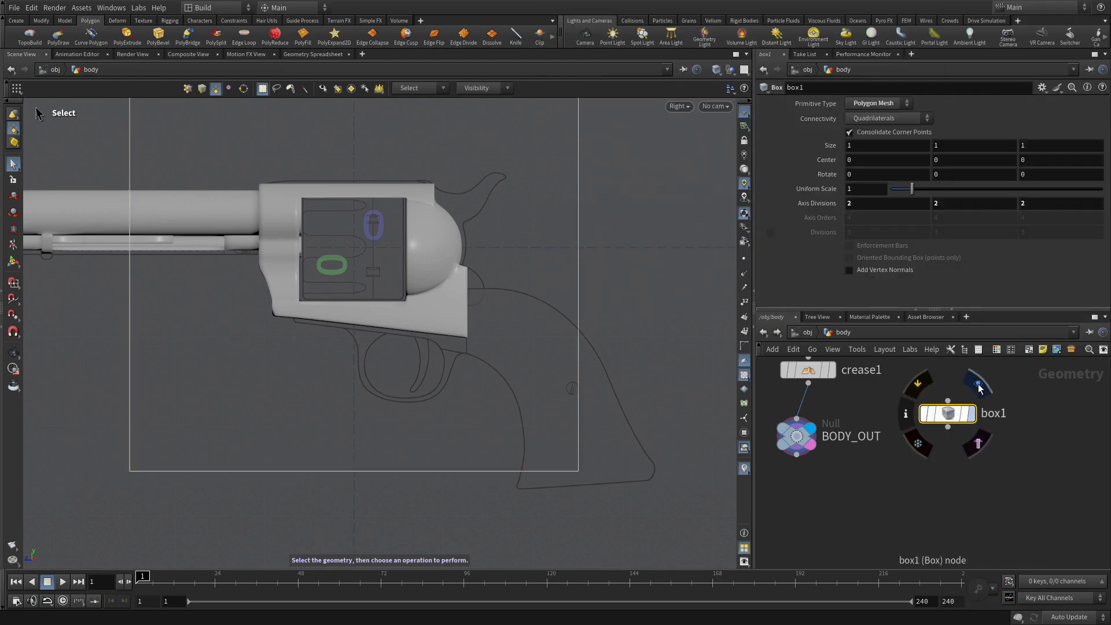
pyautogui.click(969, 414)
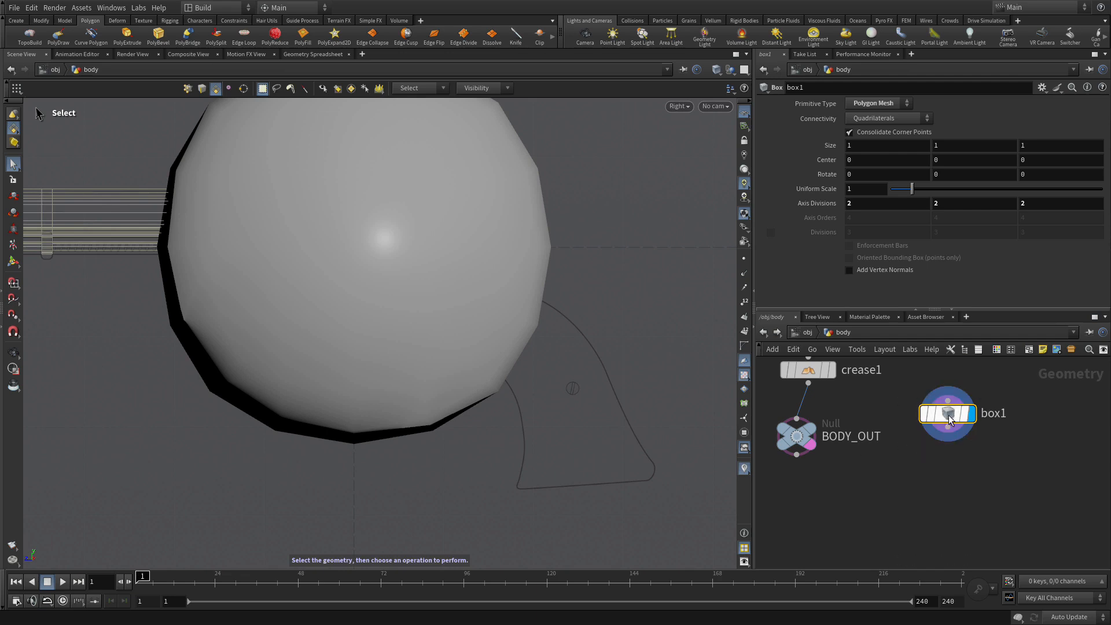
# - Turn off the subdivision display of the box, activate its transform handles and show it in wireframe
pyautogui.hotkey('shift', '-')
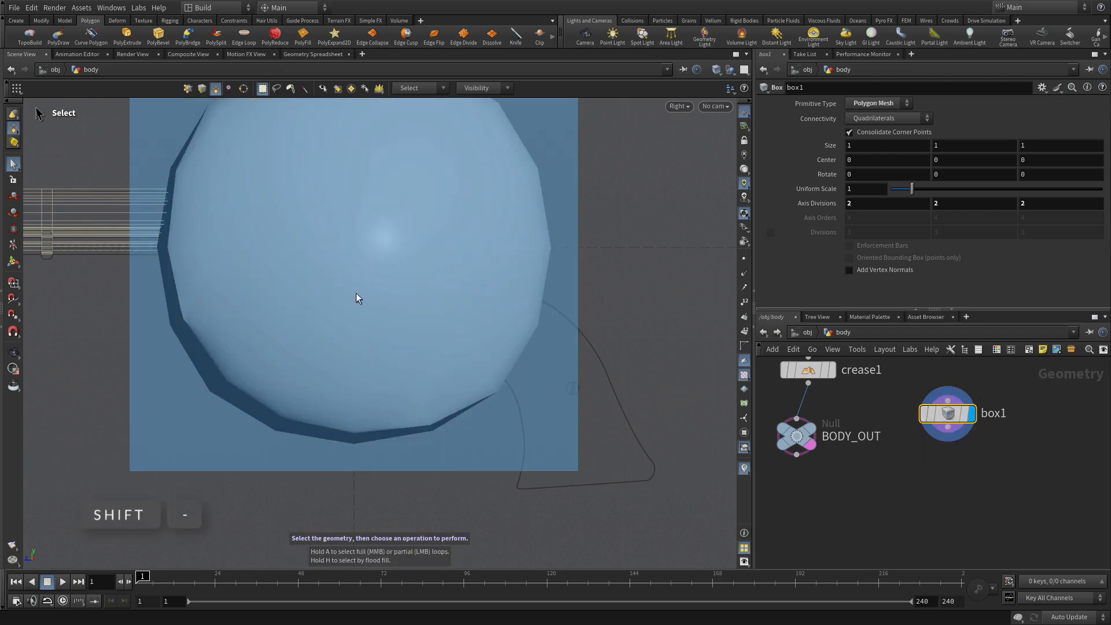
pyautogui.hotkey('shift', '-')
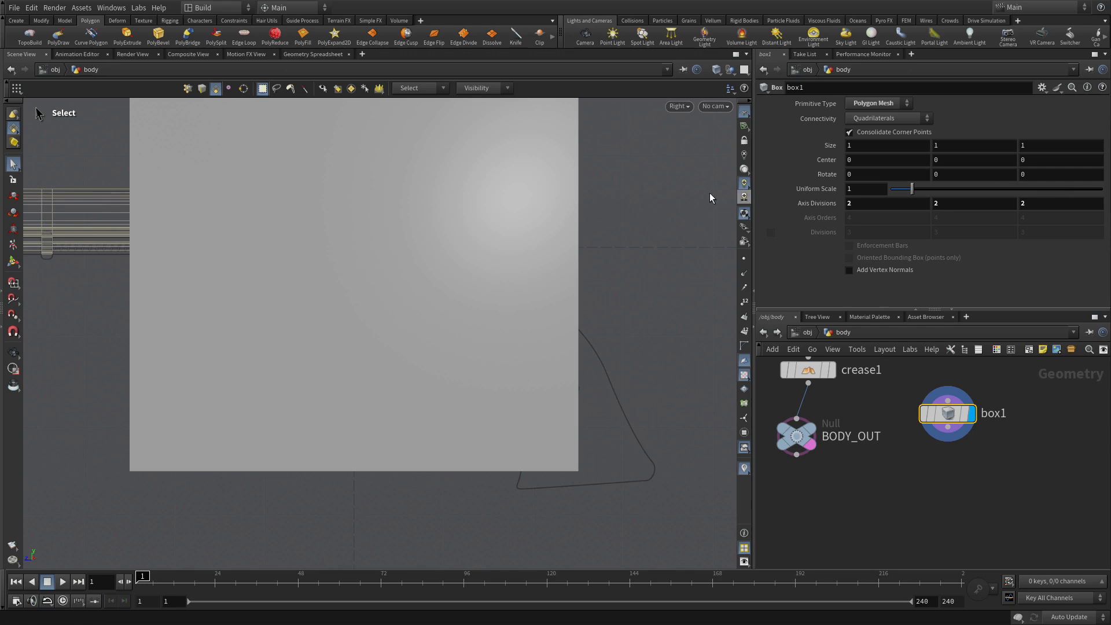
pyautogui.press('Return')
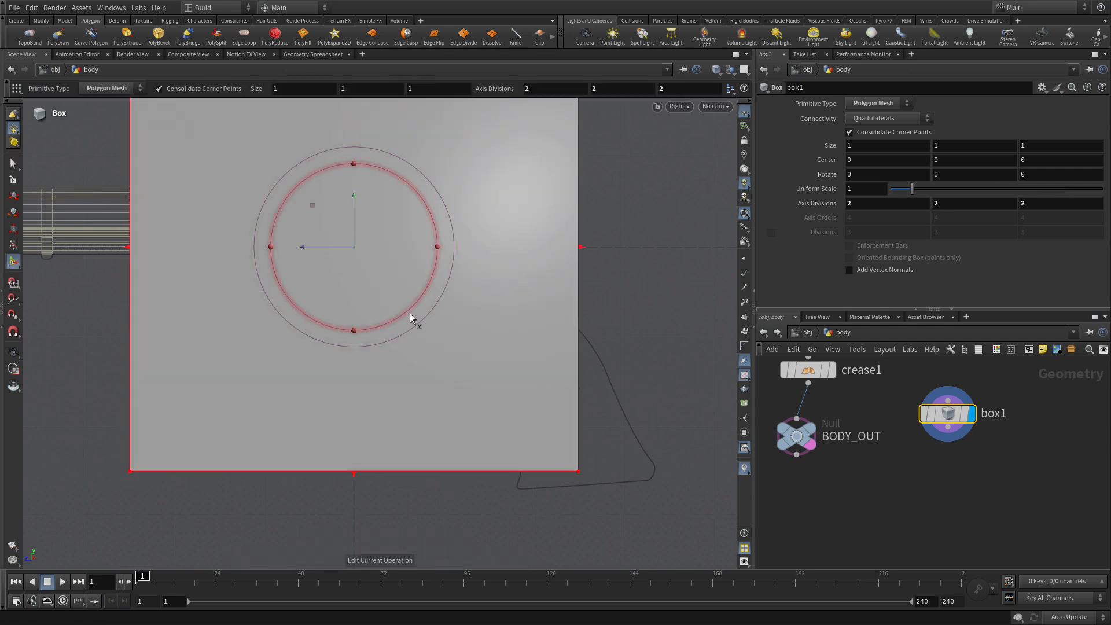
pyautogui.press('w')
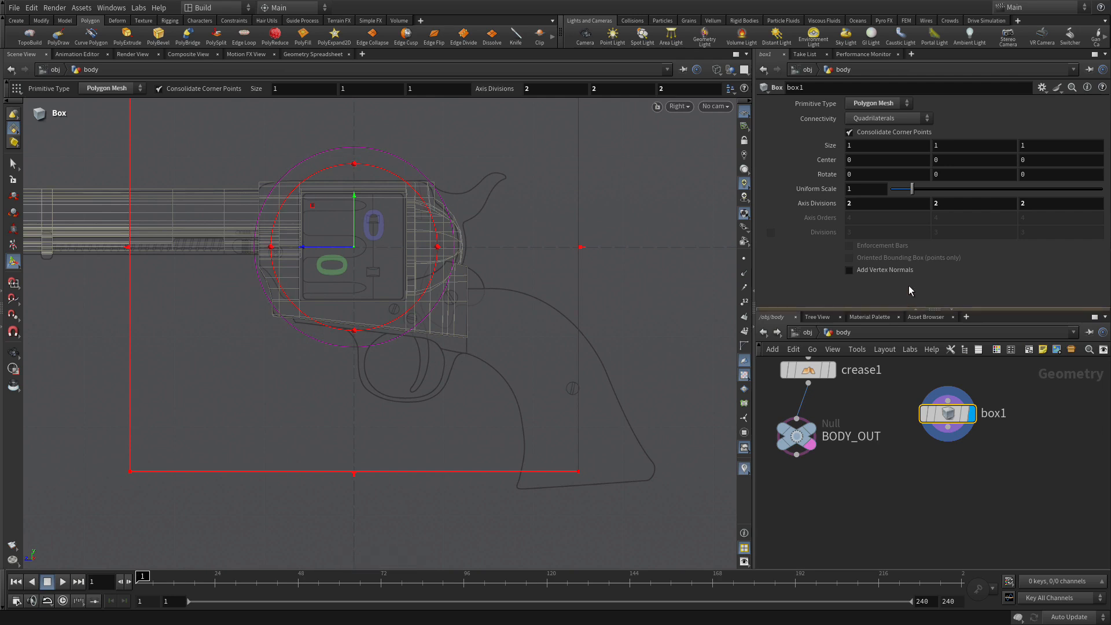
# - Set the box size to 0.1 in X, 0.01 in Y and 0.38 in Z
pyautogui.click(851, 145)
pyautogui.write('.1')
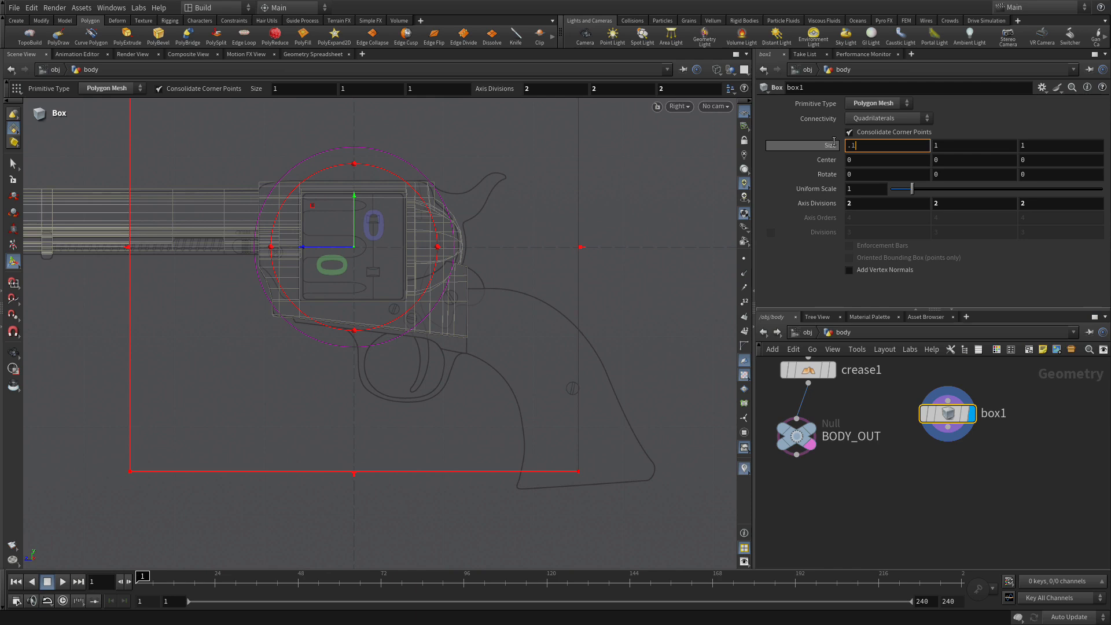
pyautogui.press('Tab')
pyautogui.write('.01')
pyautogui.press('Tab')
pyautogui.write('.38')
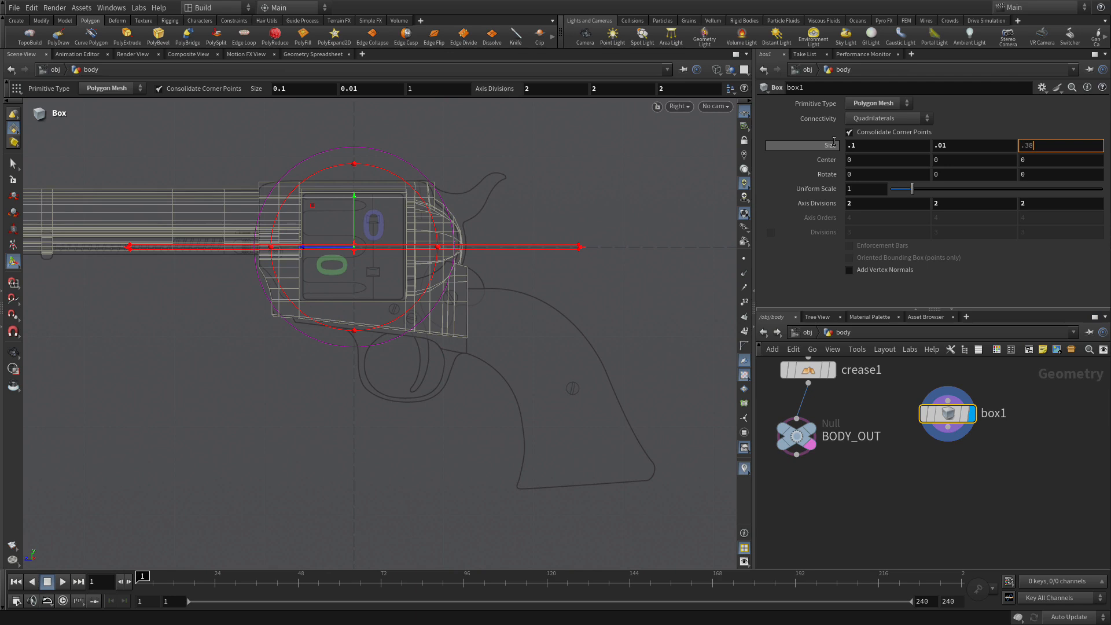
pyautogui.press('Return')
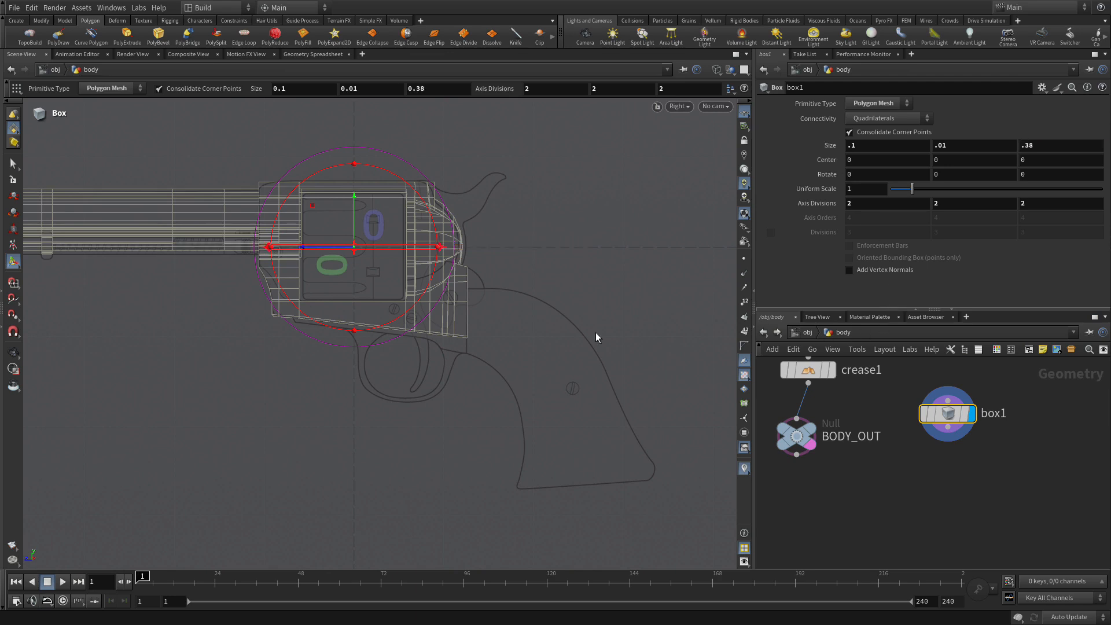
# - Set the box center to -0.187 in Y and -0.0625 in Z
pyautogui.click(951, 161)
pyautogui.write('-0.187')
pyautogui.press('Tab')
pyautogui.write('-0.0')
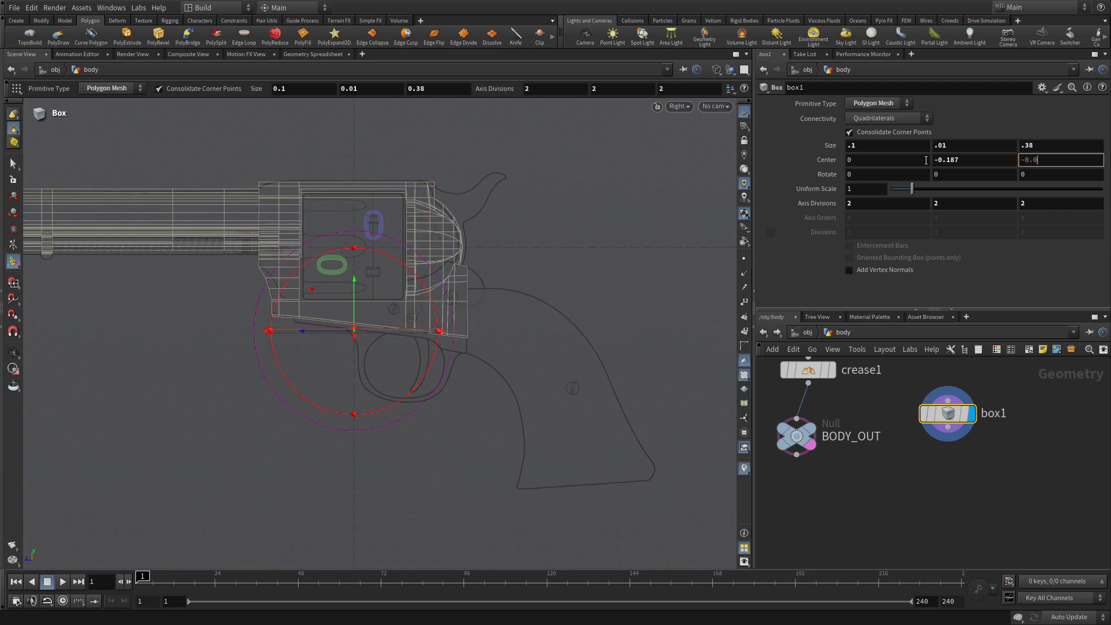
pyautogui.write('625')
pyautogui.press('Return')
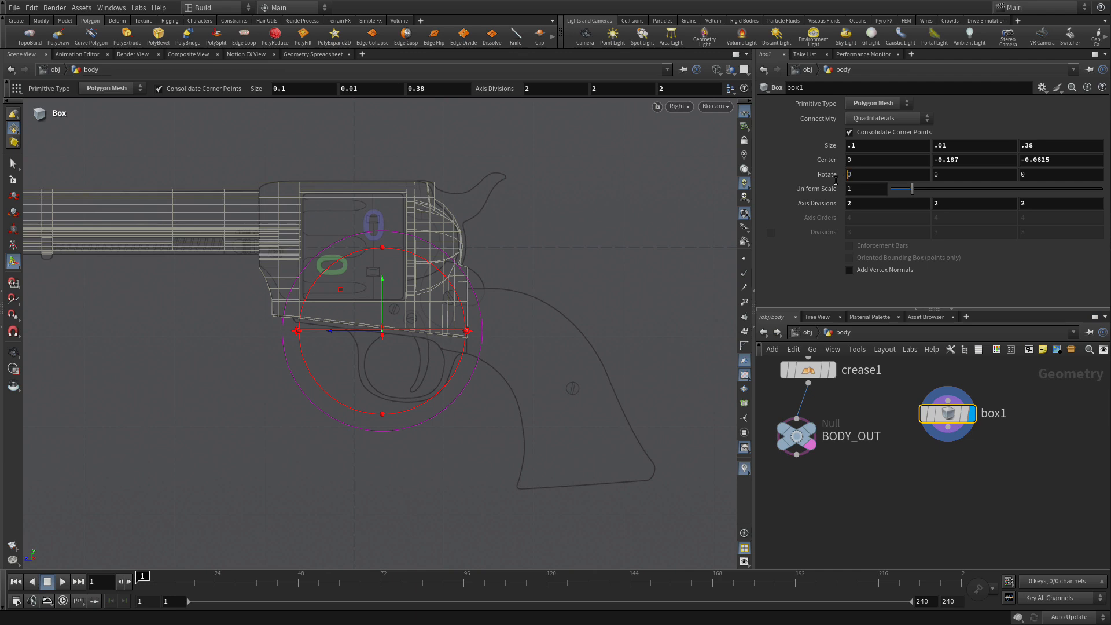
# - Rotate the box -6.5 degrees around X to follow the sloped underside of the frame
pyautogui.write('-')
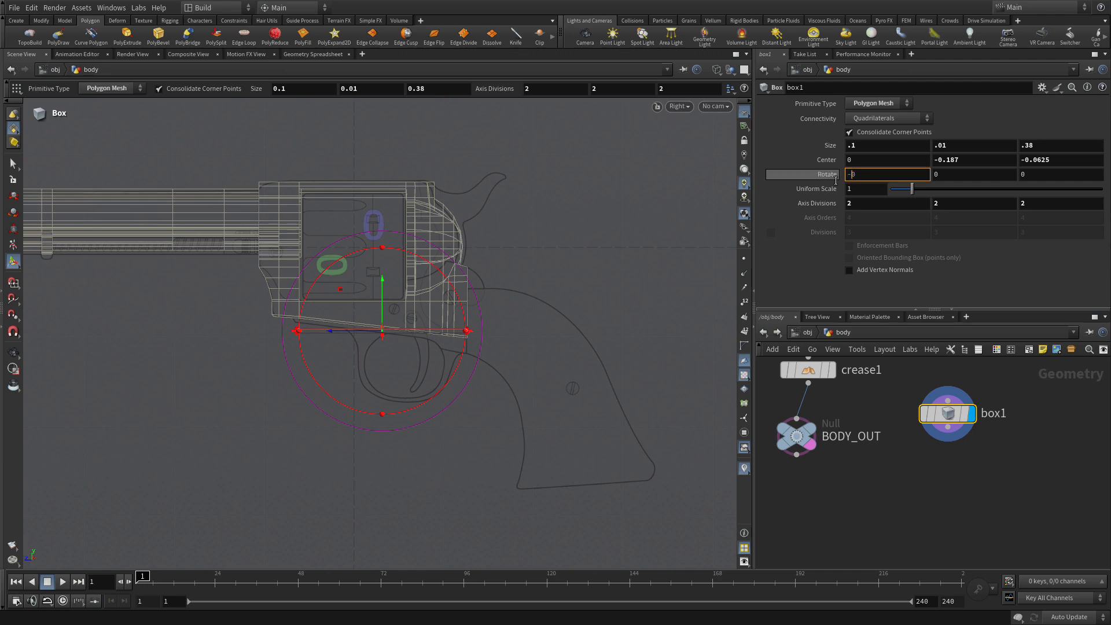
pyautogui.write('6.5')
pyautogui.press('Return')
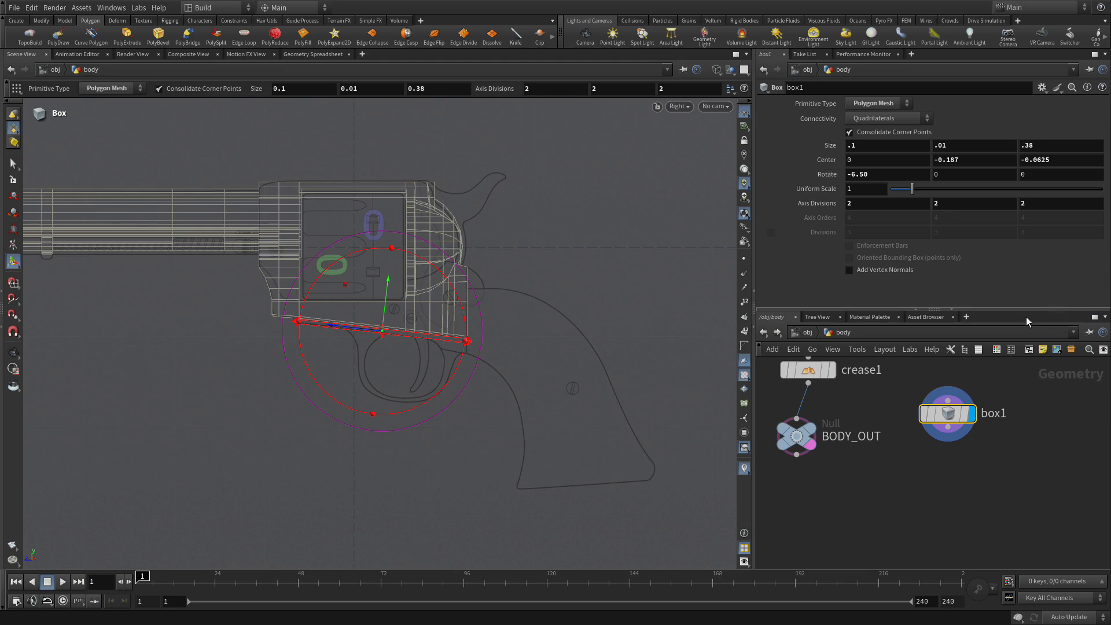
# - Set the box's axis divisions to 5 in X, keeping 2 in Y and Z
pyautogui.click(853, 206)
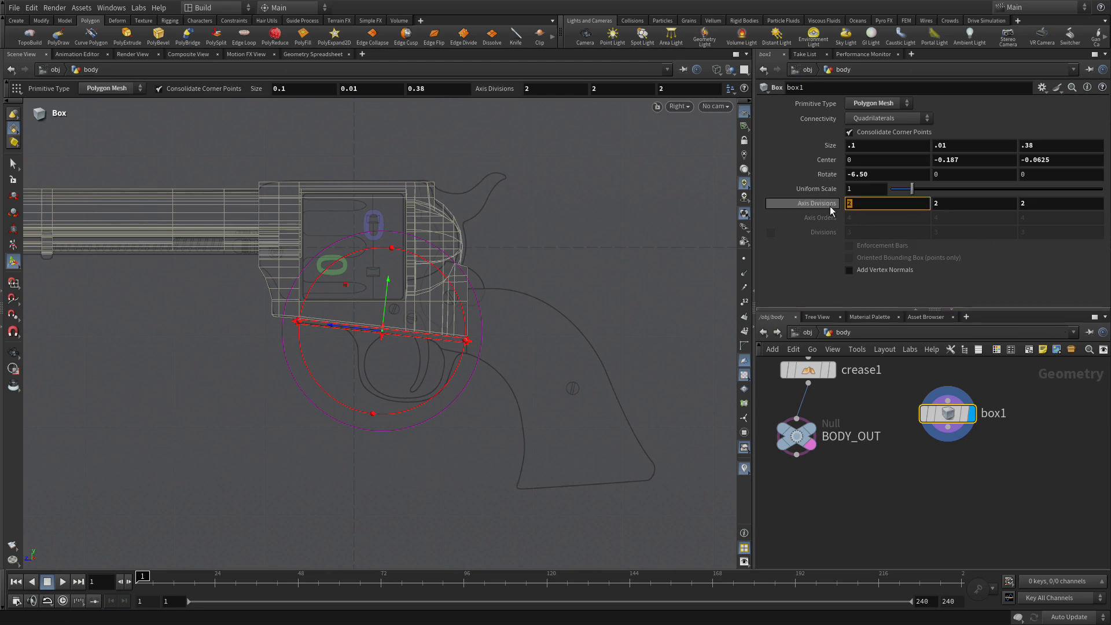
pyautogui.write('5')
pyautogui.press('Tab')
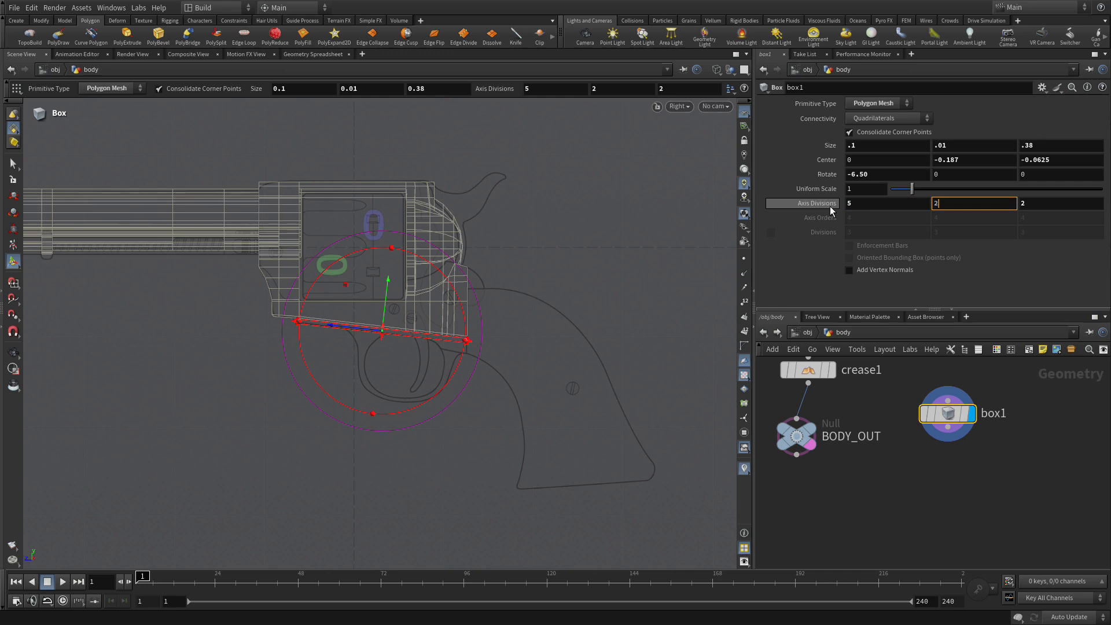
pyautogui.press('Tab')
pyautogui.press('Tab')
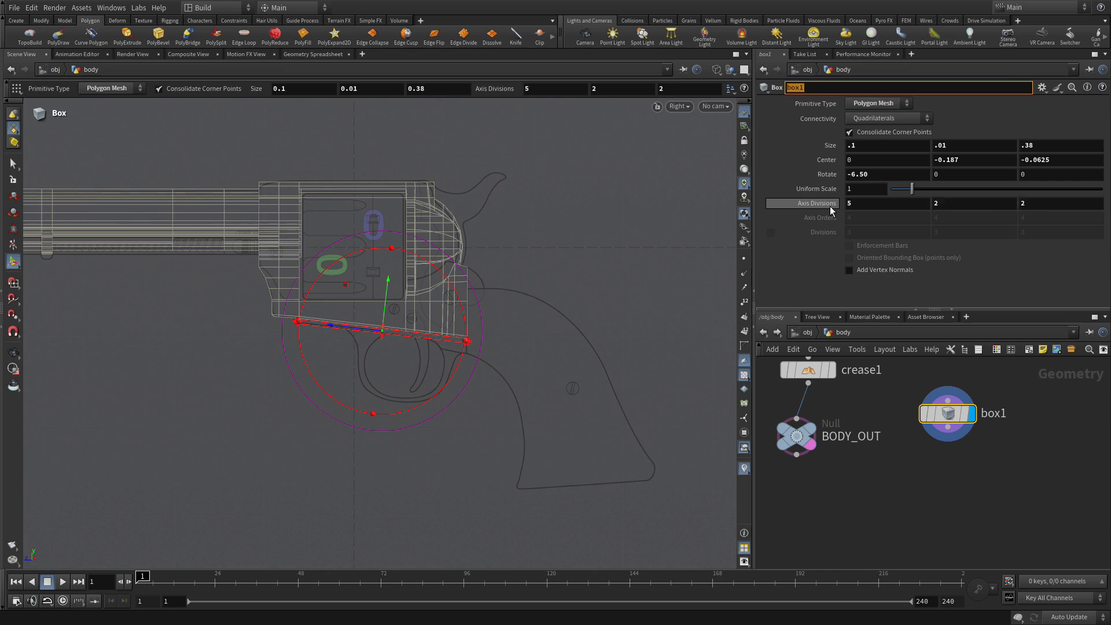
pyautogui.press('Escape')
# - Switch to the multi-view layout, enlarge the Right view above the other panes and return to shaded display
pyautogui.moveTo(403, 377); pyautogui.dragTo(627, 251, button='right')
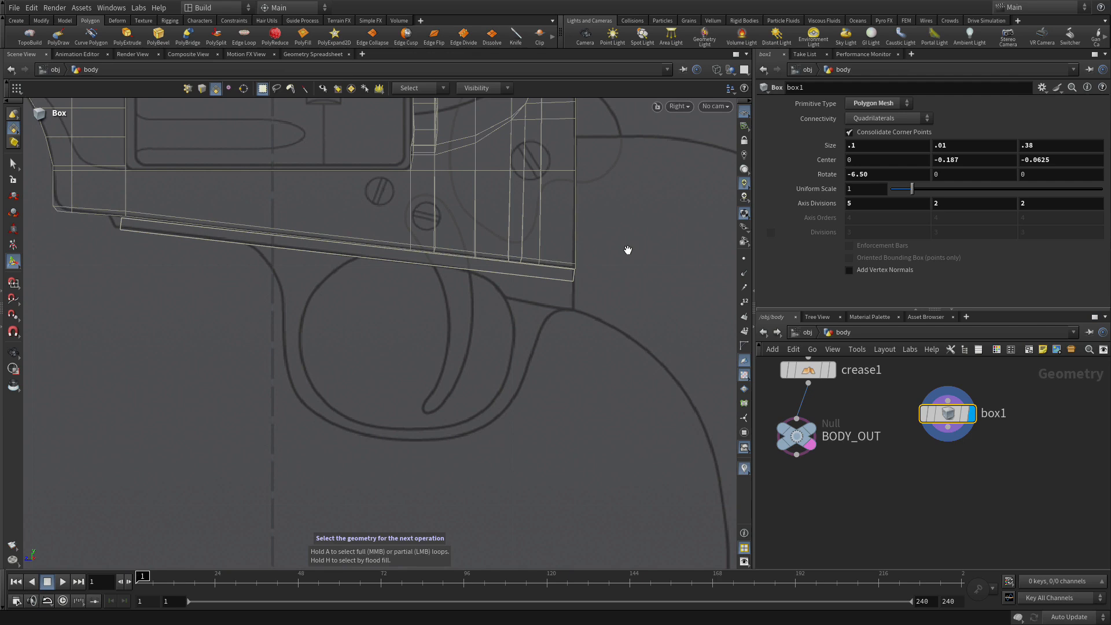
pyautogui.hotkey('space', 'b')
pyautogui.moveTo(120, 470); pyautogui.dragTo(220, 289)
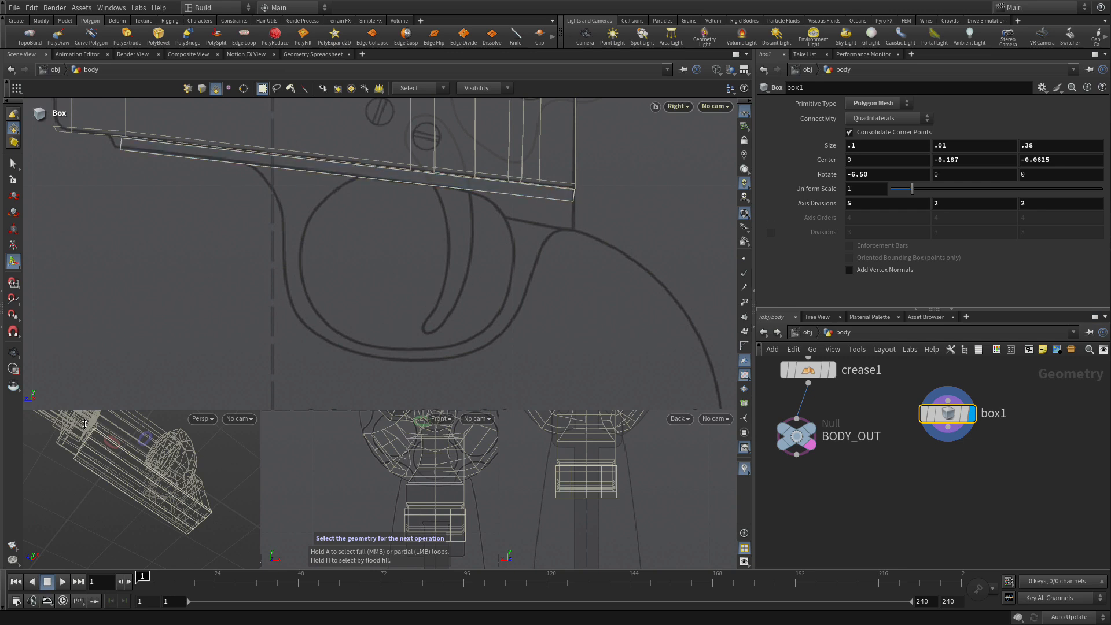
pyautogui.press('w')
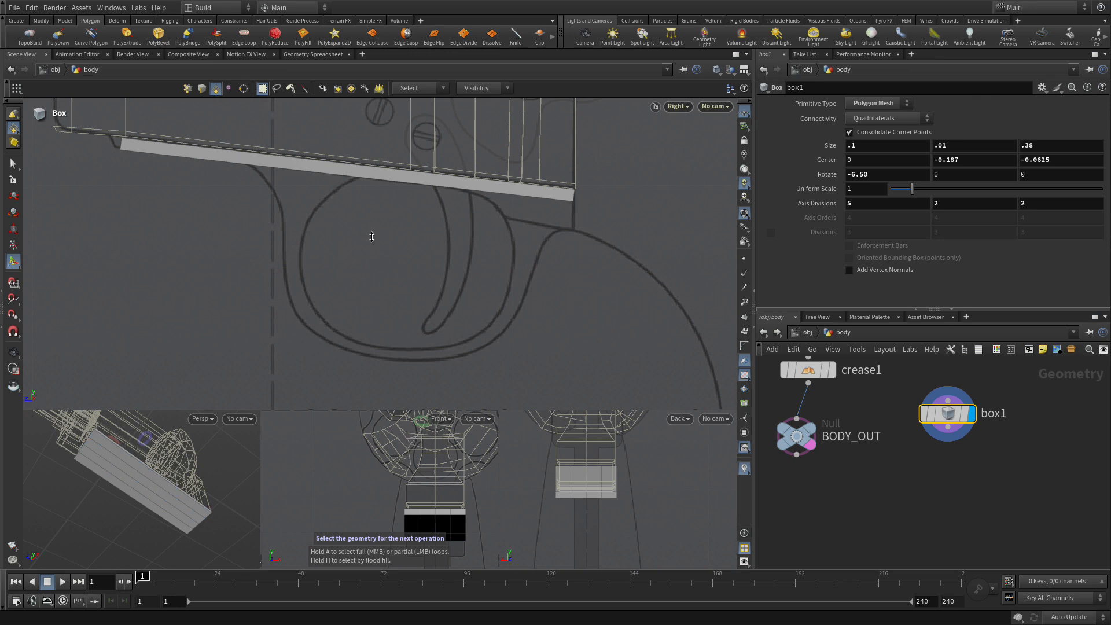
# - Insert two edge loops across the box, at the front of the trigger guard and where its inner outline begins
pyautogui.moveTo(372, 236); pyautogui.dragTo(379, 198, button='right')
pyautogui.moveTo(379, 198); pyautogui.dragTo(398, 312, button='middle')
pyautogui.press('Return')
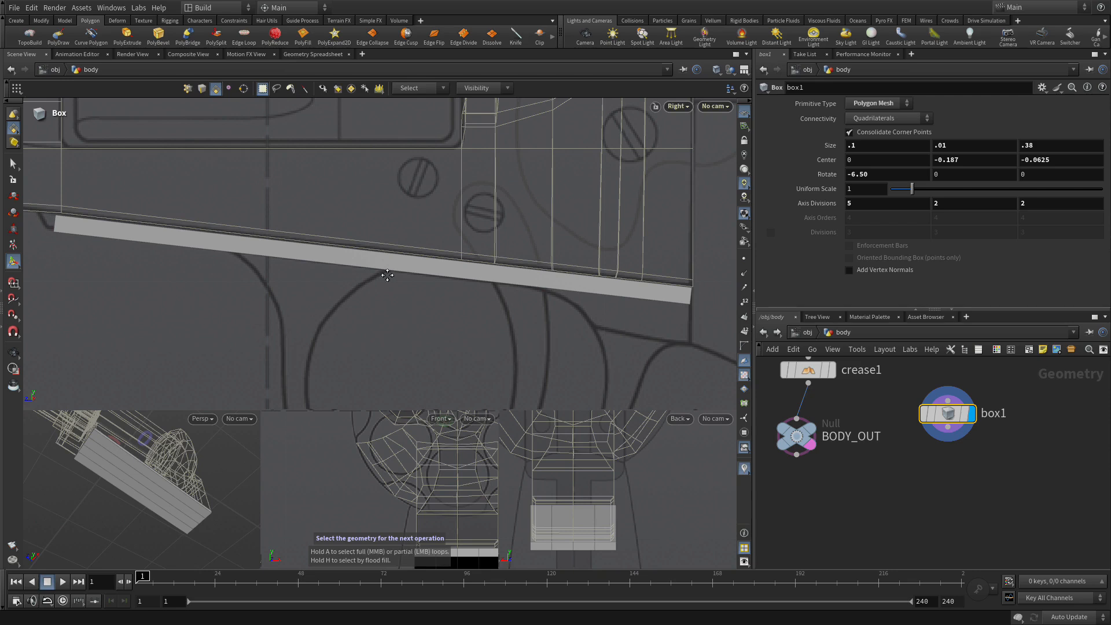
pyautogui.click(246, 34)
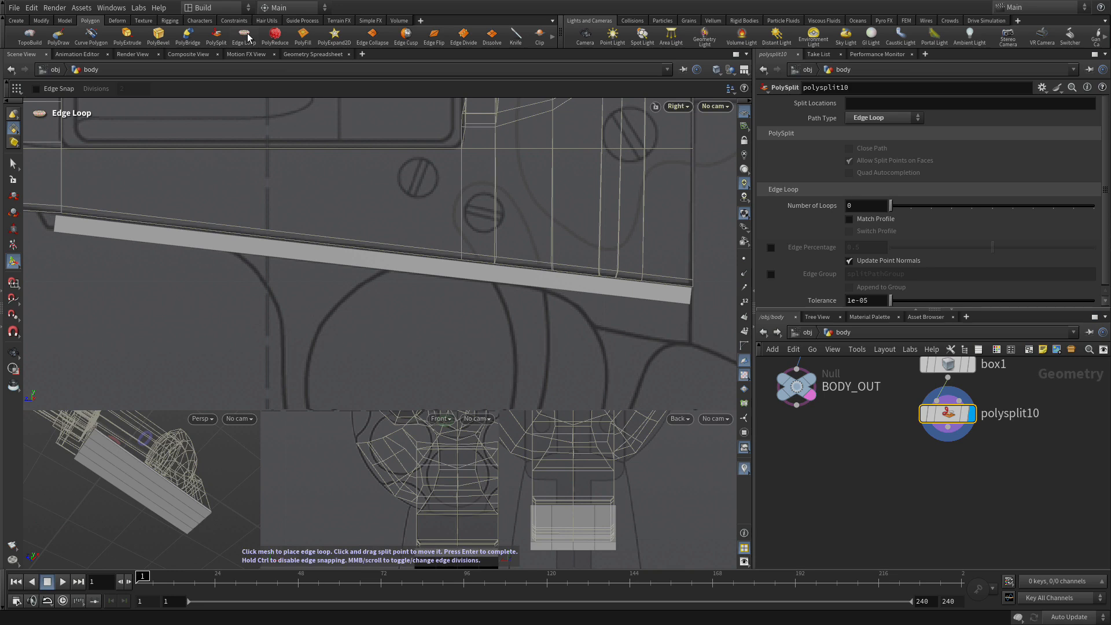
pyautogui.click(219, 236)
pyautogui.press('q')
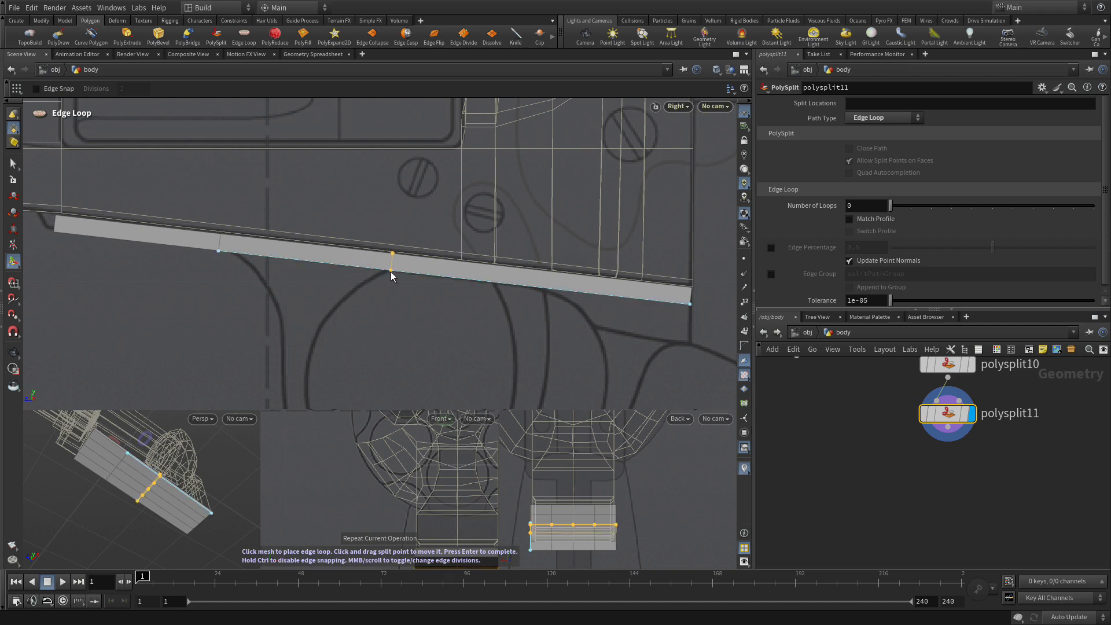
pyautogui.click(391, 272)
# - Insert four more edge loops toward the rear of the box, starting at the trigger outline and finishing just before the rear end
pyautogui.press('q')
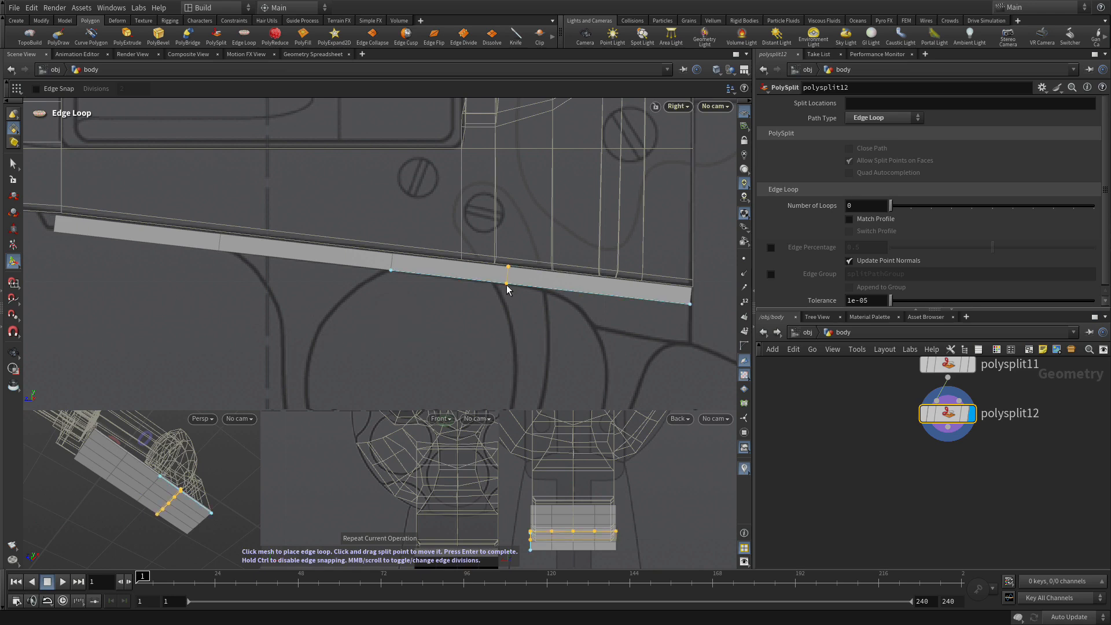
pyautogui.click(506, 285)
pyautogui.press('q')
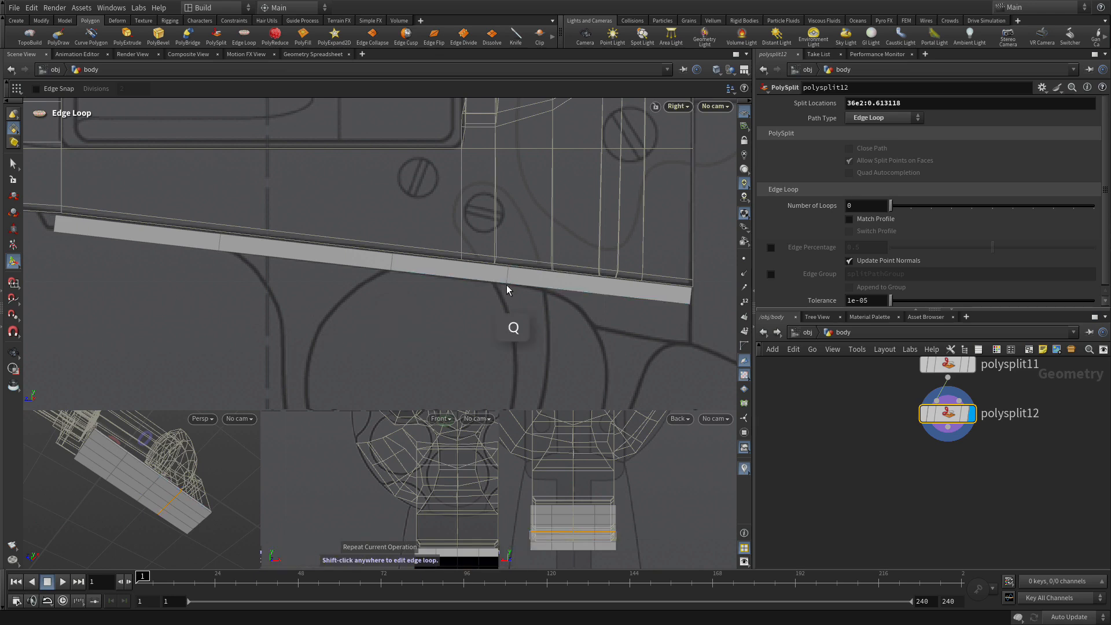
pyautogui.click(532, 286)
pyautogui.press('q')
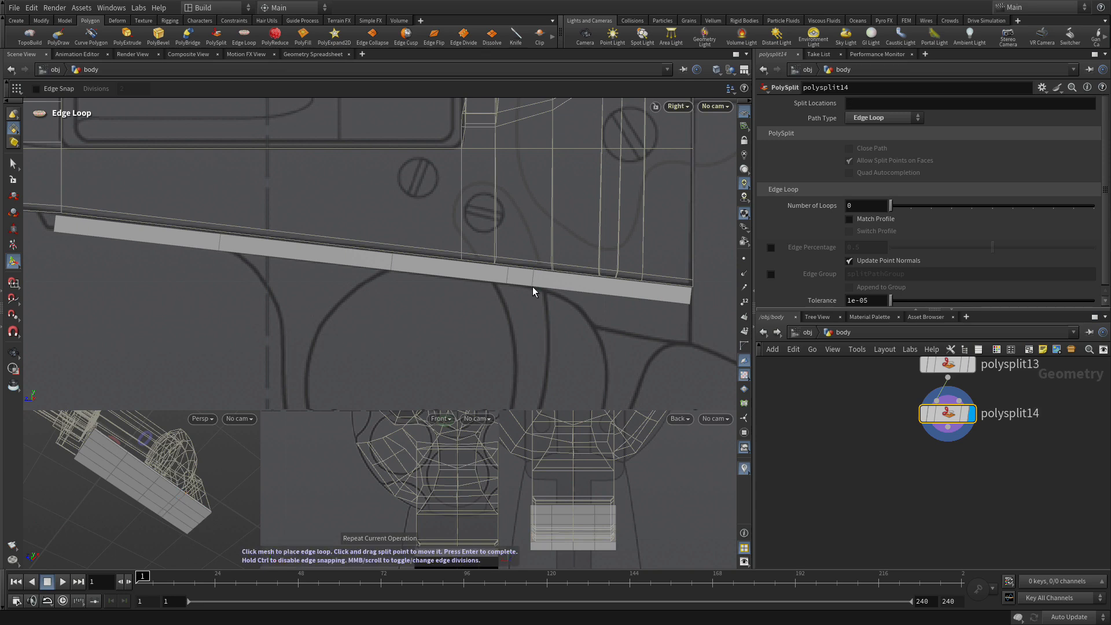
pyautogui.click(577, 290)
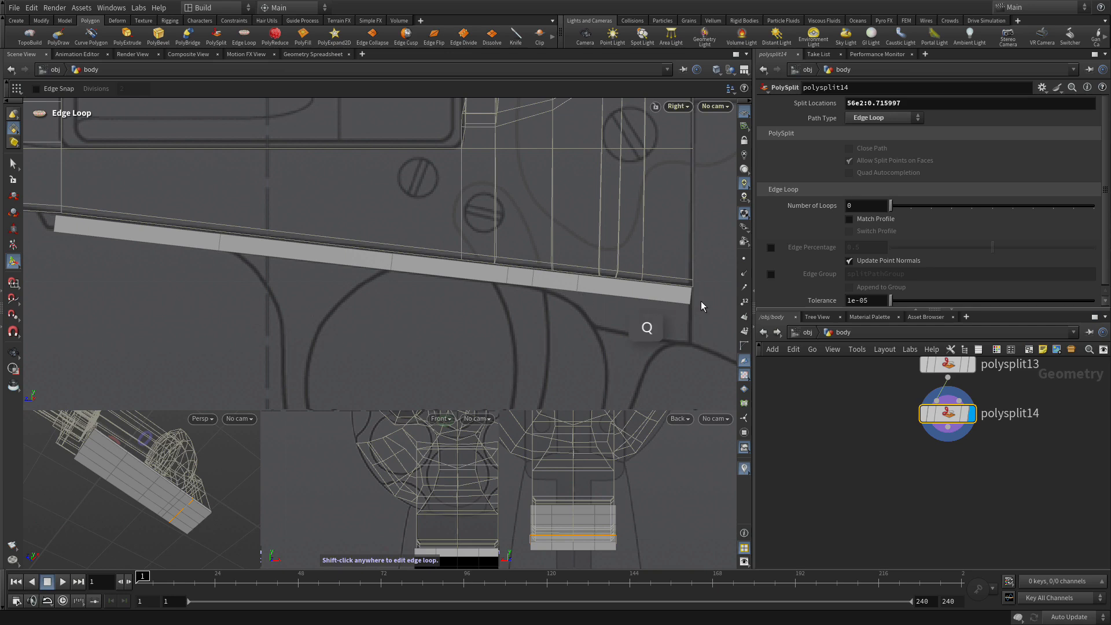
pyautogui.press('q')
pyautogui.click(675, 303)
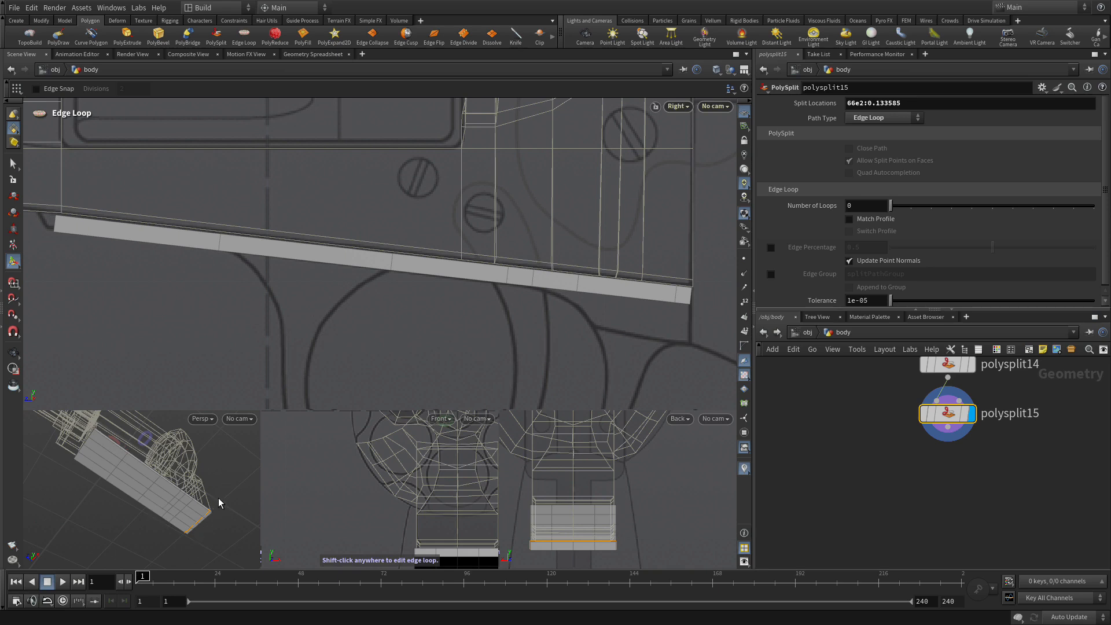
# - Move the box's lower rear points down about 0.024, and the next loop's lower points down about 0.022 and back about 0.010
pyautogui.click(13, 163)
pyautogui.press('2')
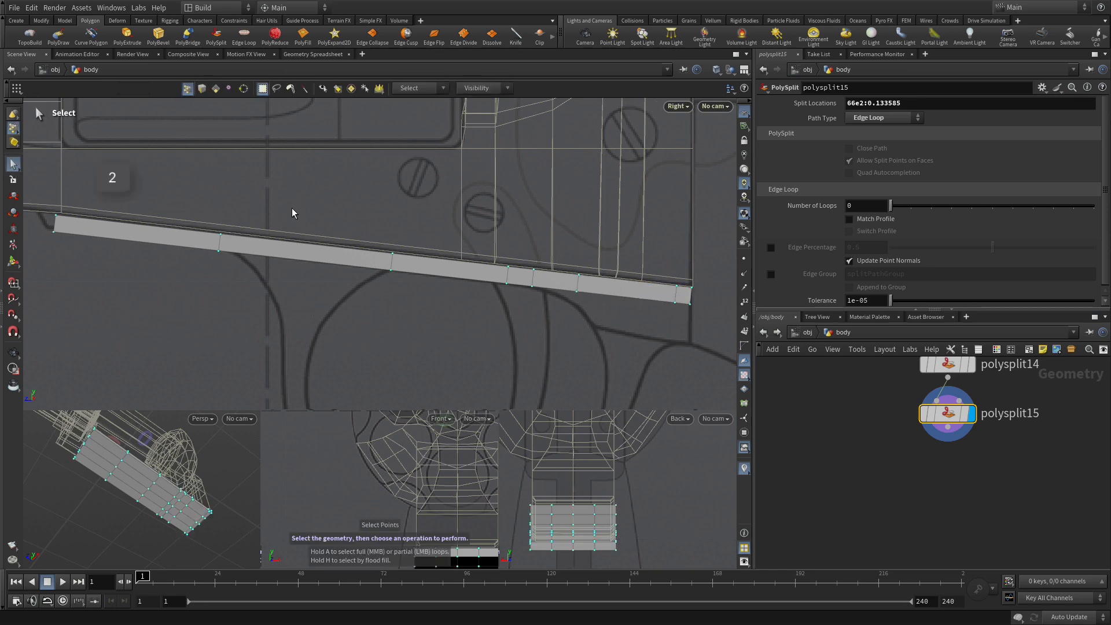
pyautogui.scroll(1, 604, 326)
pyautogui.moveTo(600, 325); pyautogui.dragTo(404, 265, button='middle')
pyautogui.scroll(3, 470, 379)
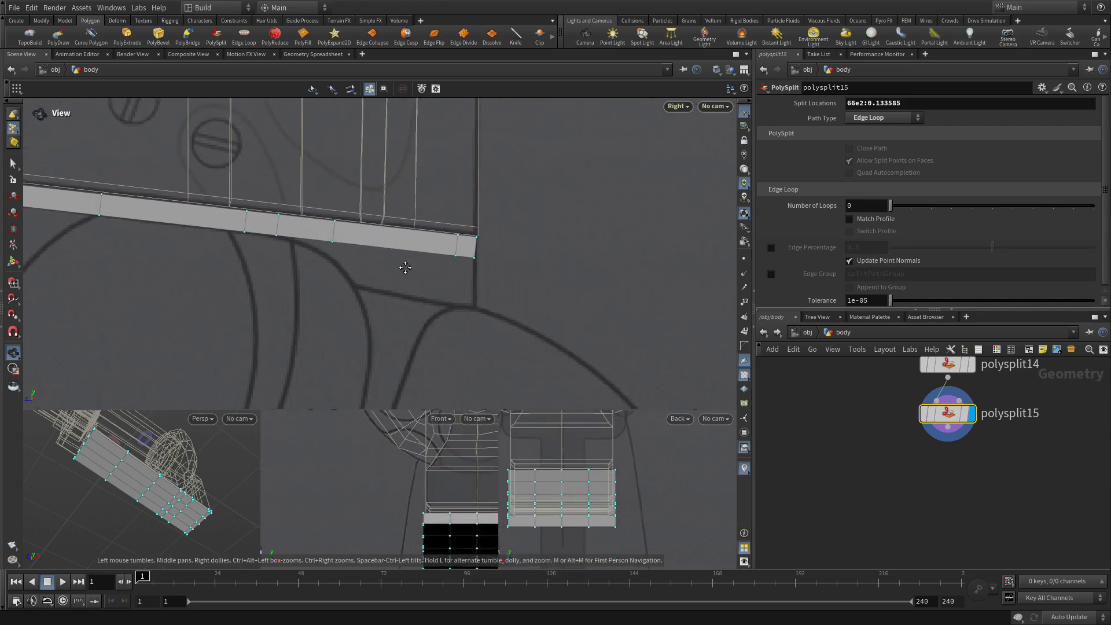
pyautogui.press('s')
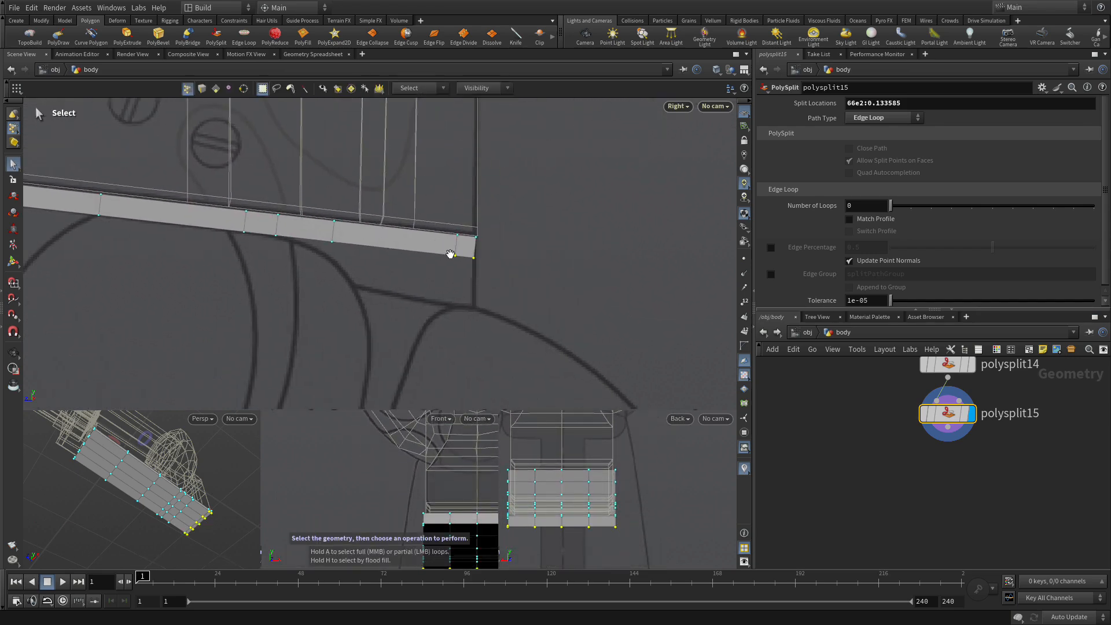
pyautogui.press('t')
pyautogui.moveTo(466, 262); pyautogui.dragTo(464, 307)
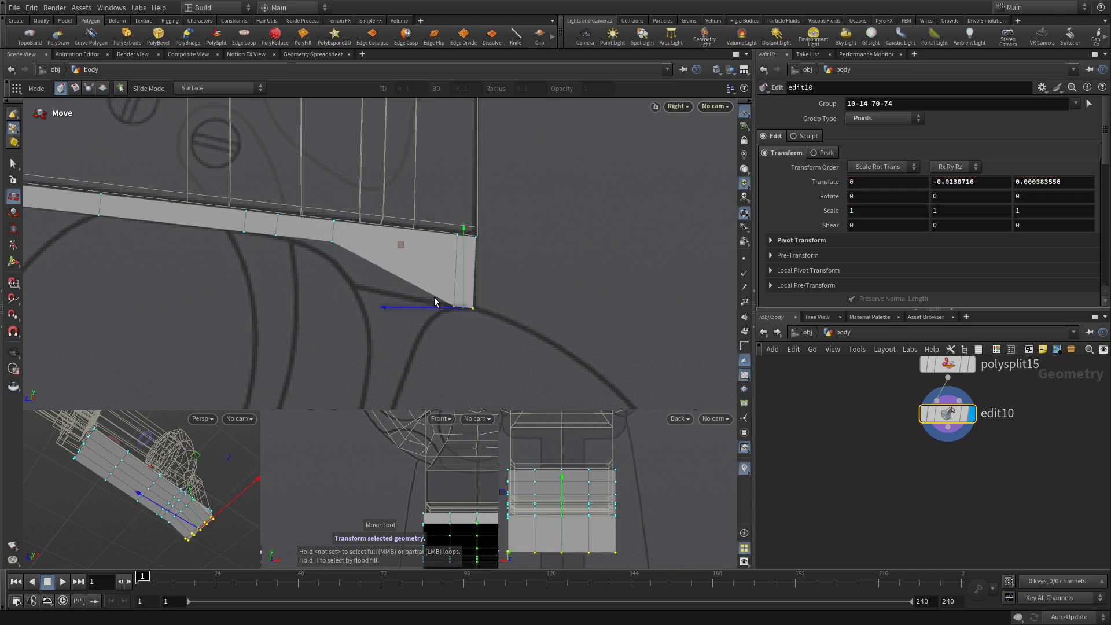
pyautogui.click(332, 243)
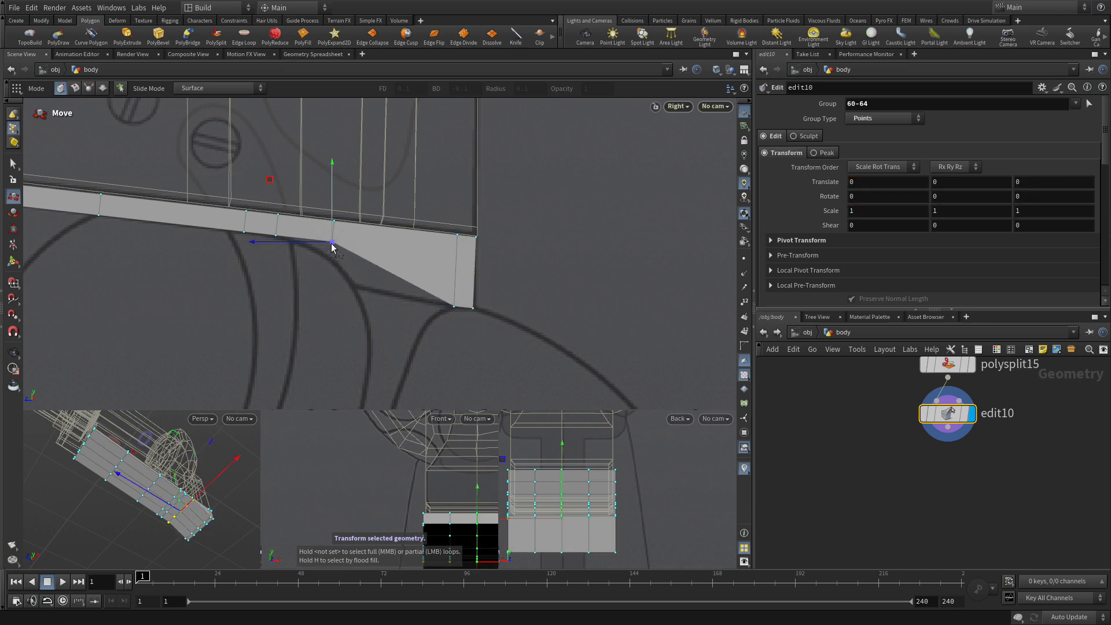
pyautogui.moveTo(332, 243); pyautogui.dragTo(353, 288)
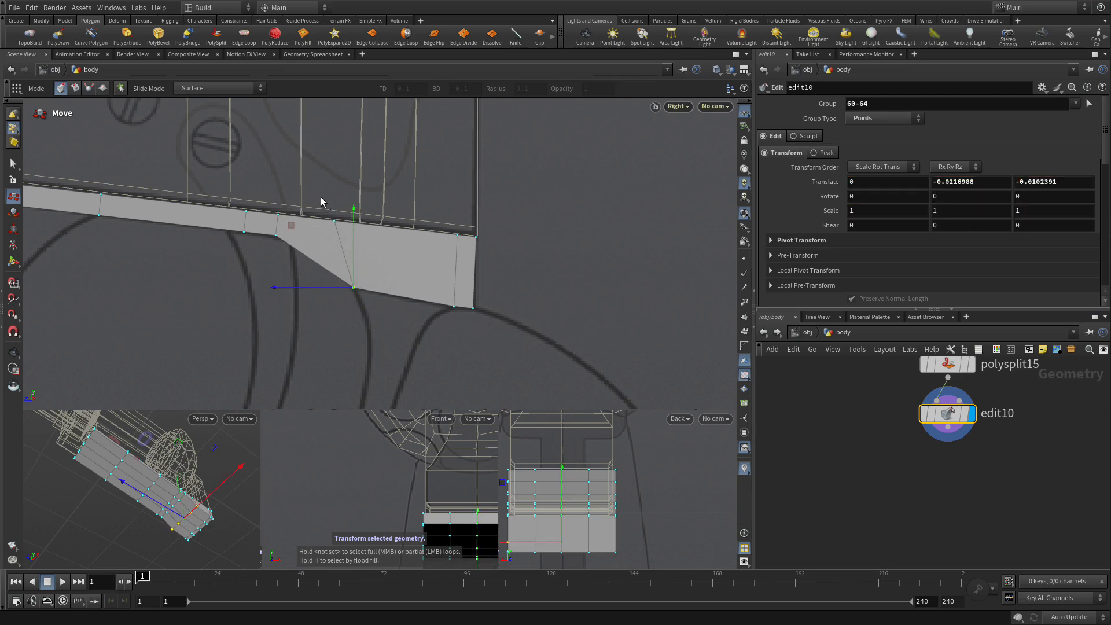
# - Move the upper points above the lowered rear section back about 0.011, then shift the next loop forward back about 0.006, lower and upper points
pyautogui.click(334, 222)
pyautogui.moveTo(334, 222); pyautogui.dragTo(357, 223)
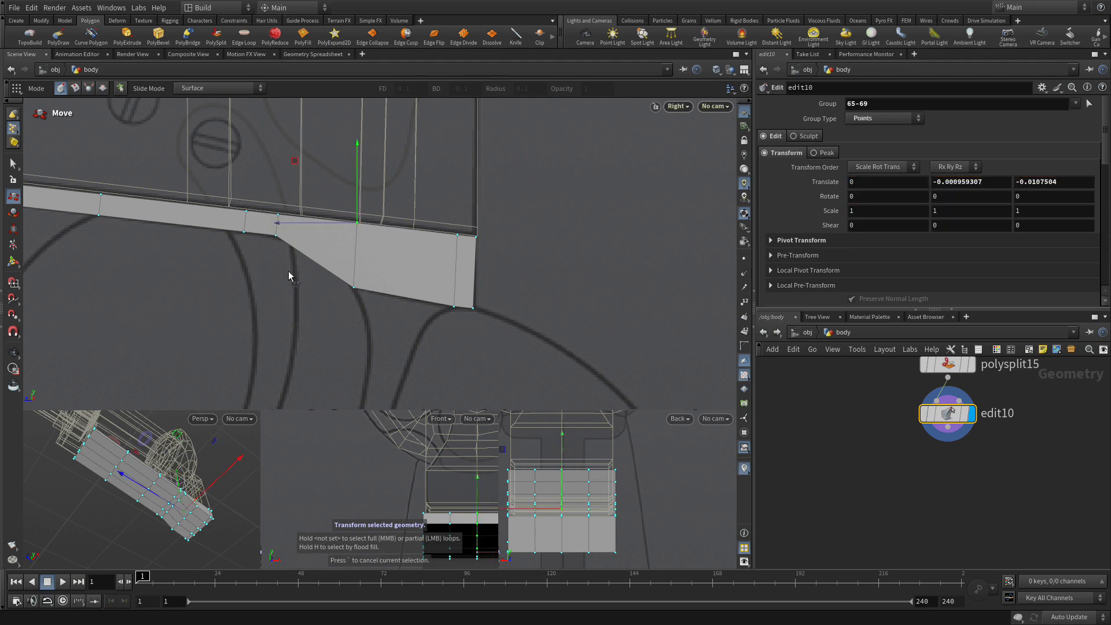
pyautogui.click(276, 236)
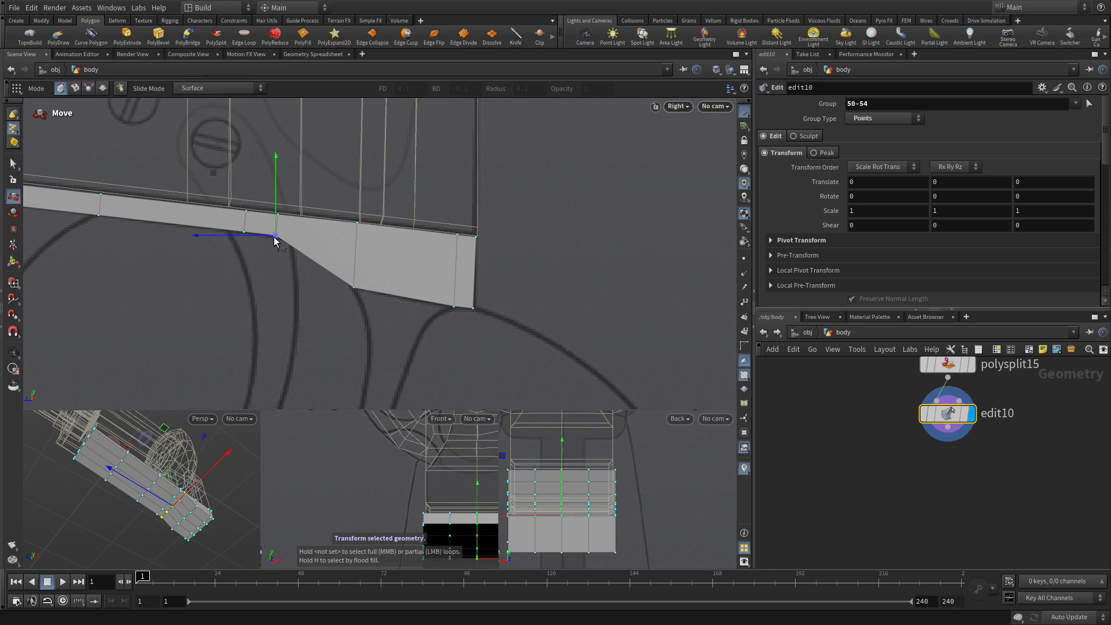
pyautogui.moveTo(276, 235); pyautogui.dragTo(290, 218)
pyautogui.click(277, 214)
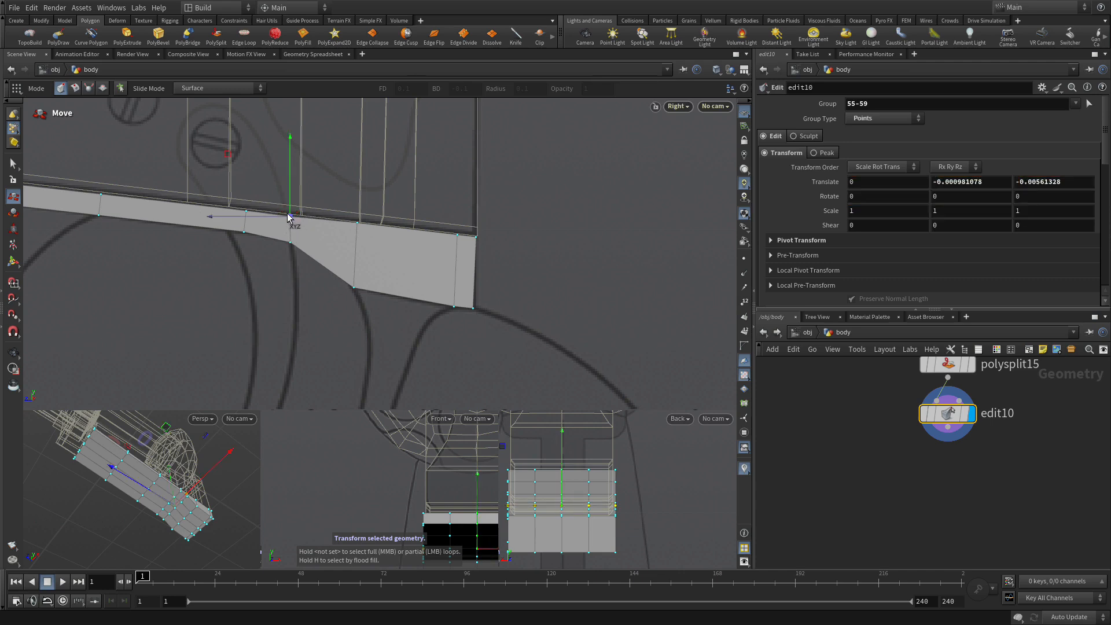
pyautogui.click(275, 273)
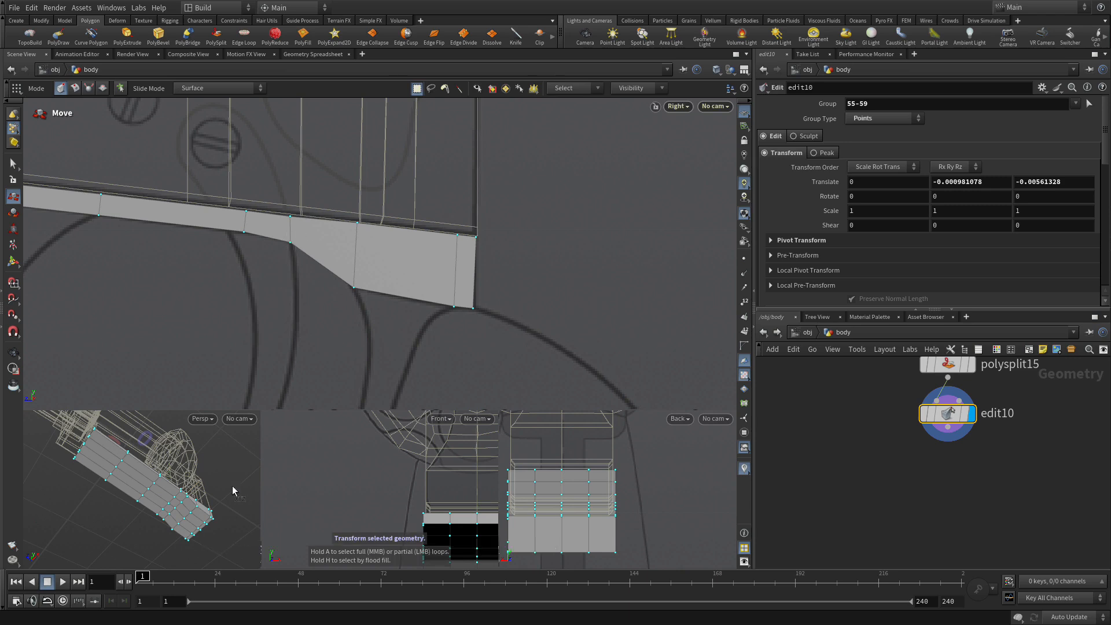
# - PolyBridge the two middle underside faces at the front of the trigger guard to the two middle underside faces near the box's rear end
pyautogui.hotkey('space', 'b')
pyautogui.moveTo(232, 490); pyautogui.dragTo(276, 427)
pyautogui.moveTo(319, 408); pyautogui.dragTo(318, 409, button='right')
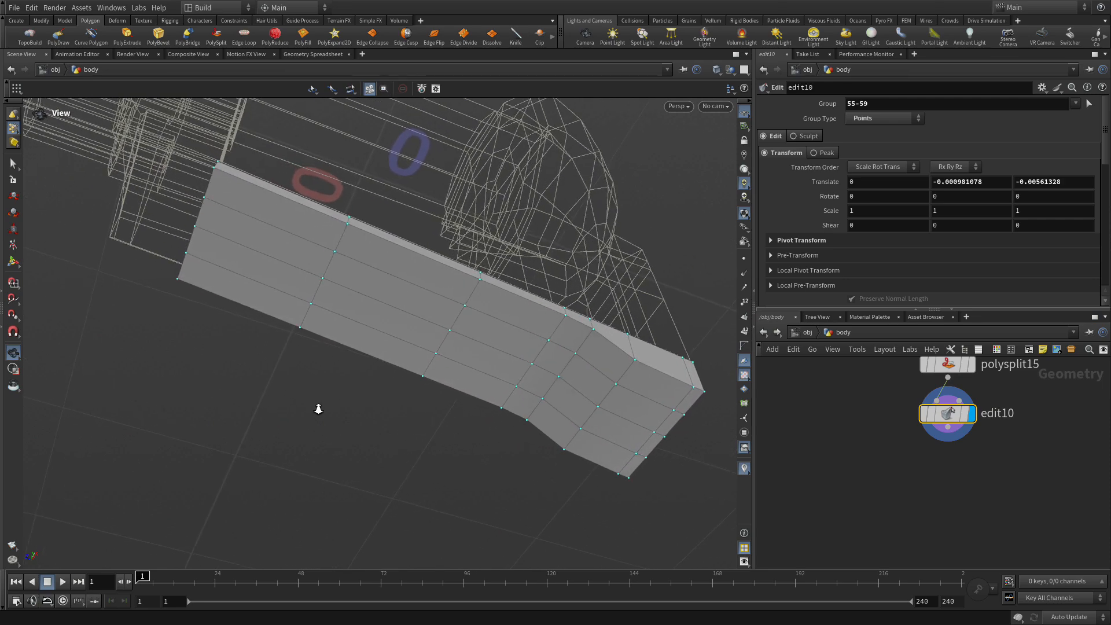
pyautogui.moveTo(314, 408); pyautogui.dragTo(304, 373, button='middle')
pyautogui.press('t')
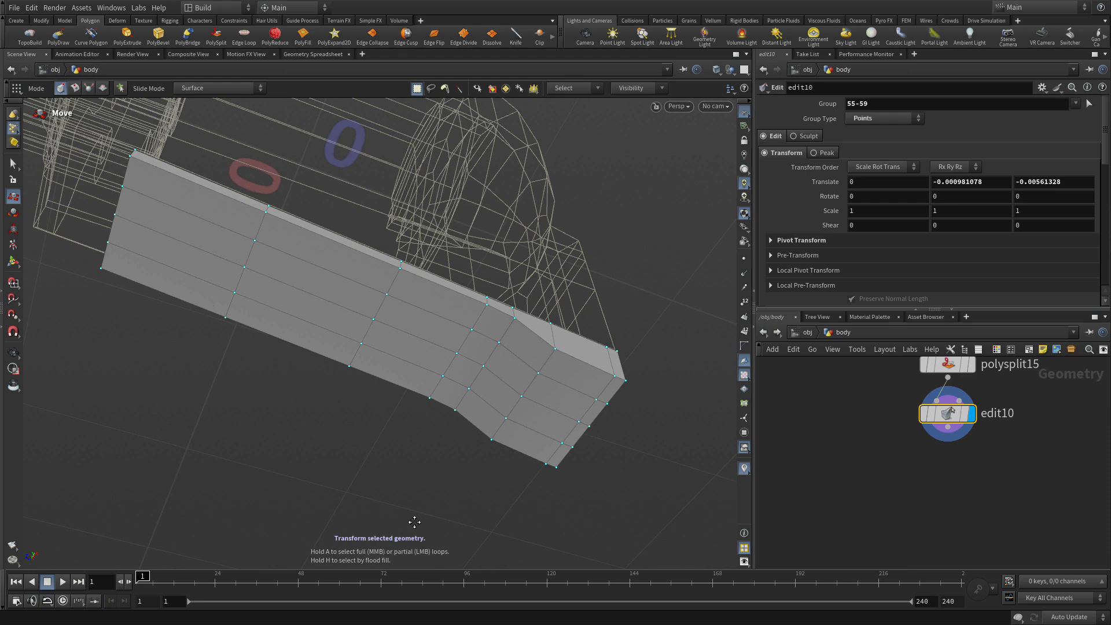
pyautogui.press('space')
pyautogui.moveTo(389, 436); pyautogui.dragTo(349, 447, button='right')
pyautogui.moveTo(348, 447); pyautogui.dragTo(325, 417, button='middle')
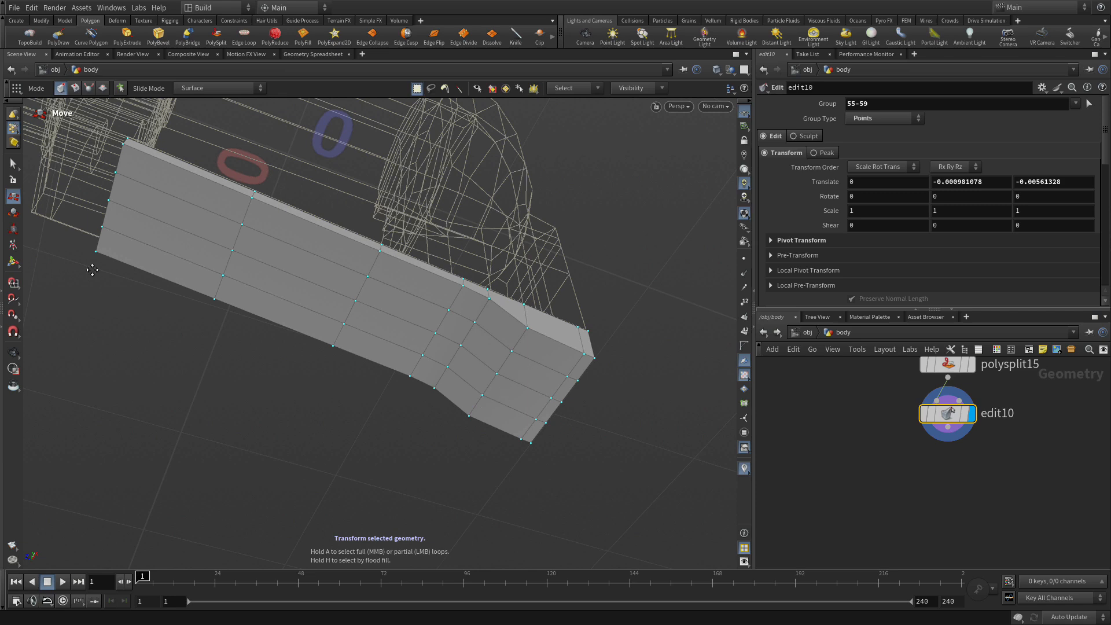
pyautogui.click(12, 166)
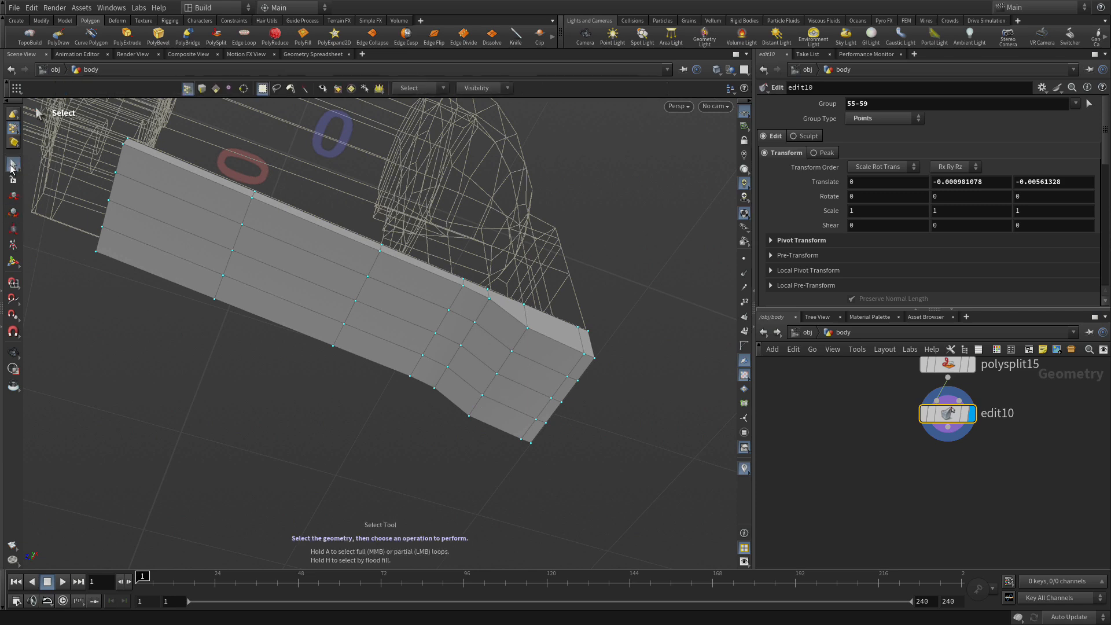
pyautogui.press('4')
pyautogui.keyDown('shift'); pyautogui.click(303, 266); pyautogui.keyUp('shift')
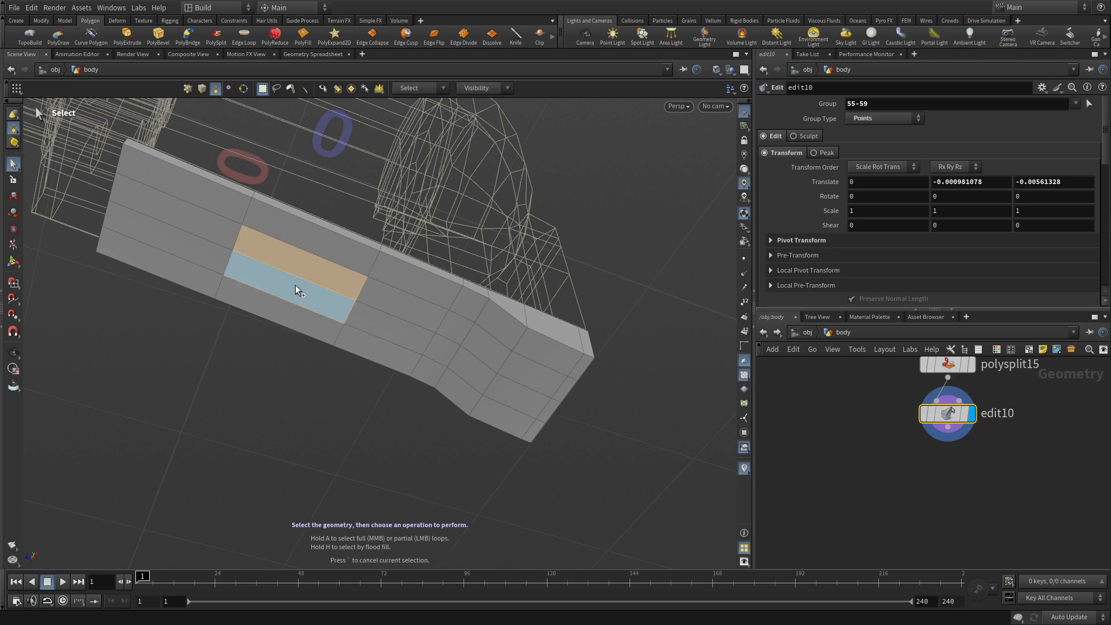
pyautogui.keyDown('shift'); pyautogui.click(292, 279); pyautogui.keyUp('shift')
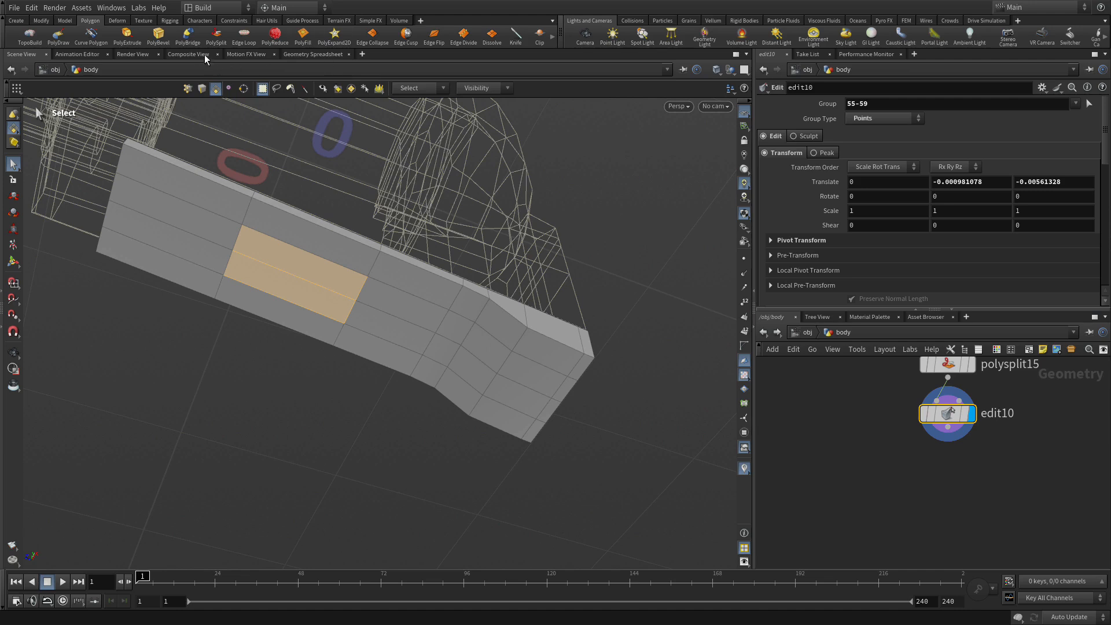
pyautogui.click(188, 36)
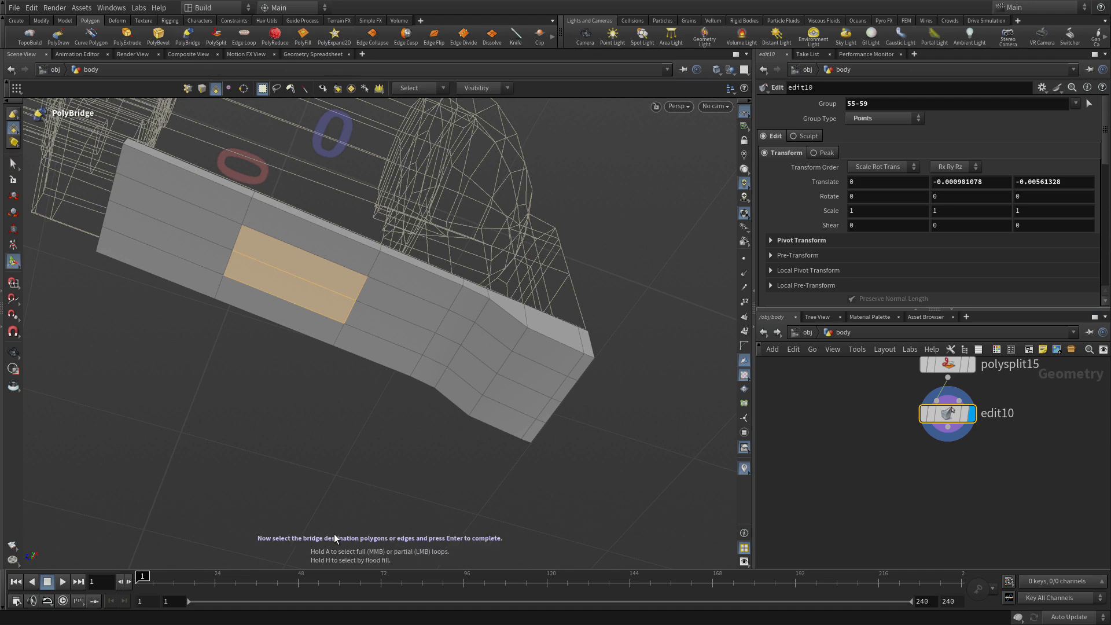
pyautogui.keyDown('shift'); pyautogui.click(524, 382); pyautogui.keyUp('shift')
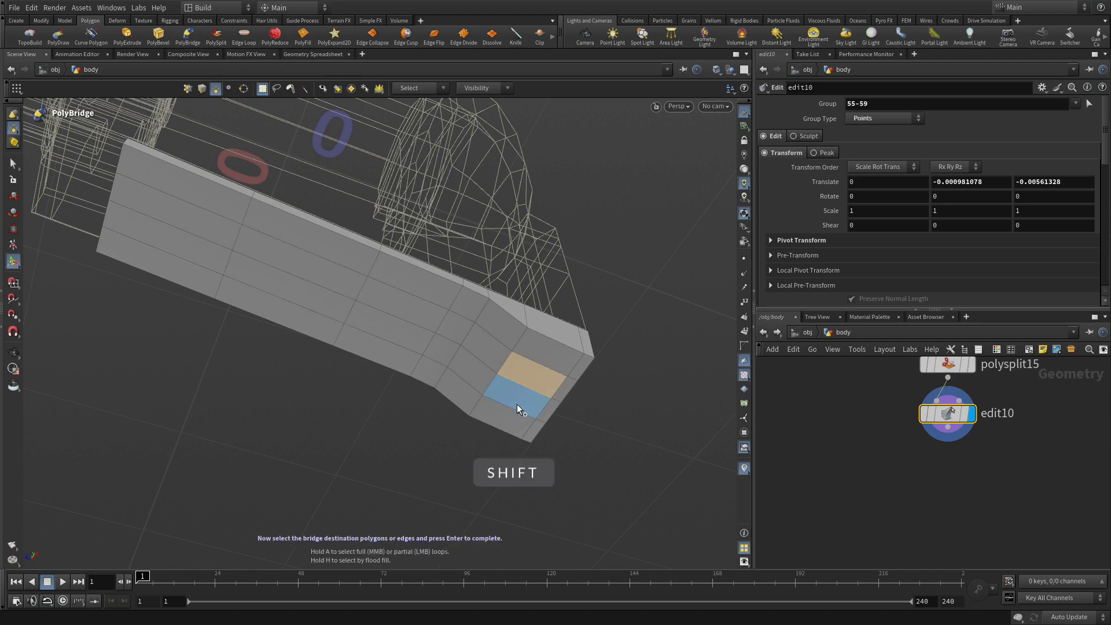
pyautogui.keyDown('shift'); pyautogui.click(517, 403); pyautogui.keyUp('shift')
pyautogui.press('Return')
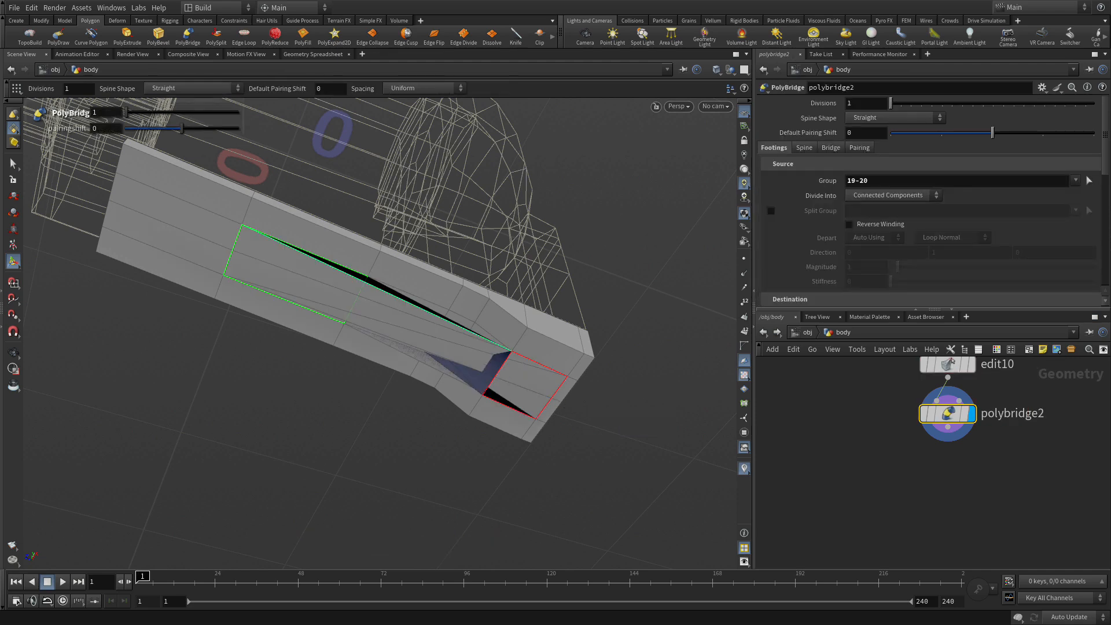
# - Give the bridge 10 divisions and a Curved spine shape
pyautogui.click(865, 103)
pyautogui.write('0')
pyautogui.press('Return')
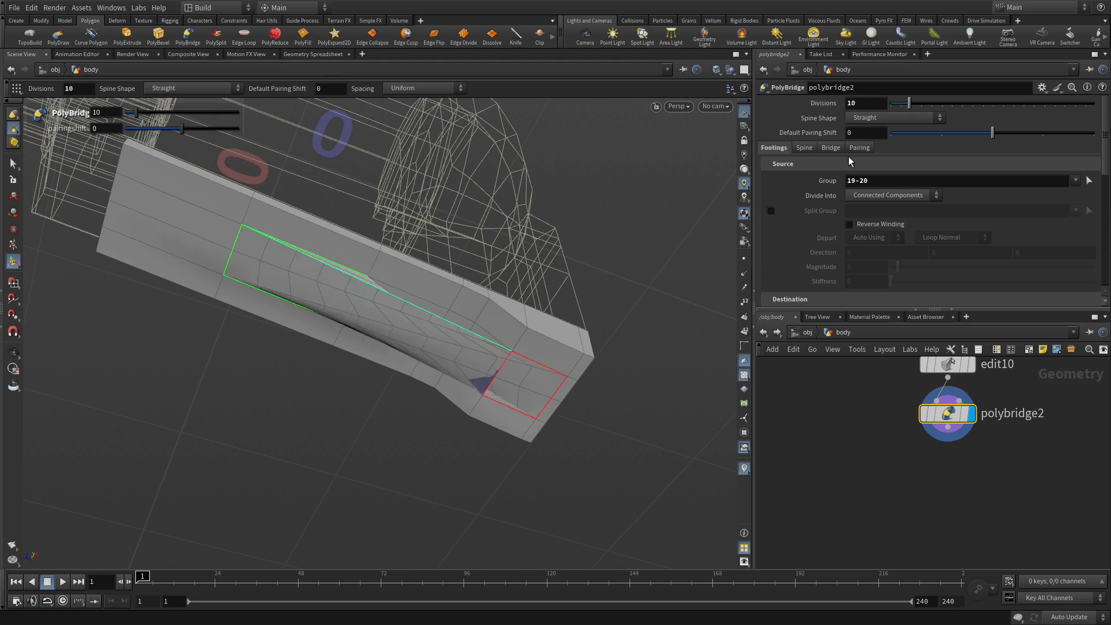
pyautogui.click(874, 116)
pyautogui.click(873, 144)
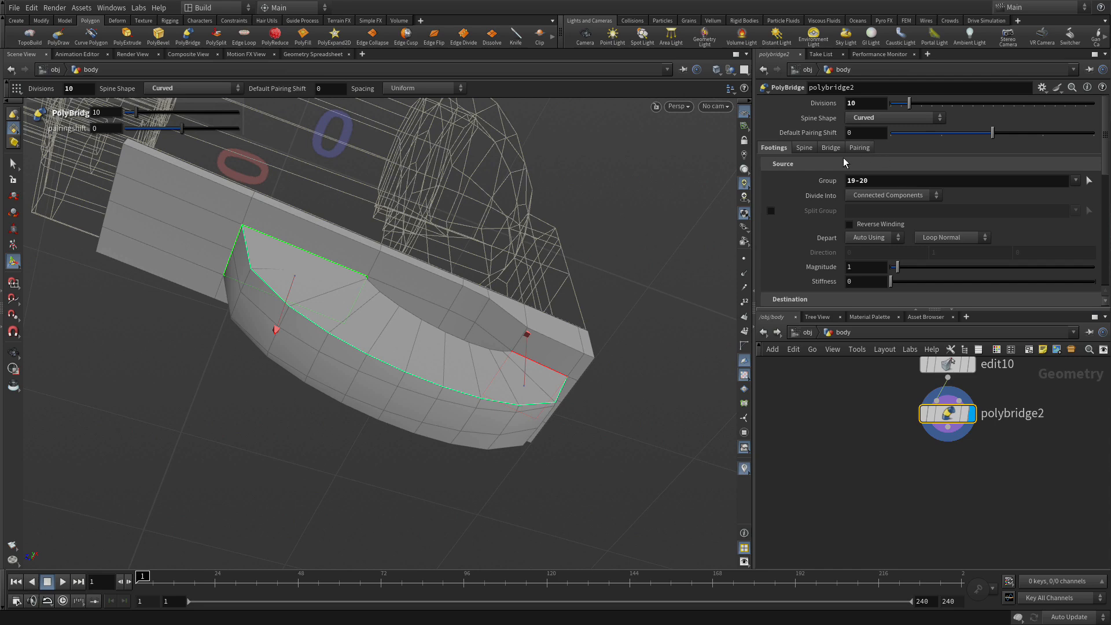
pyautogui.press('Escape')
pyautogui.moveTo(584, 224); pyautogui.dragTo(487, 269)
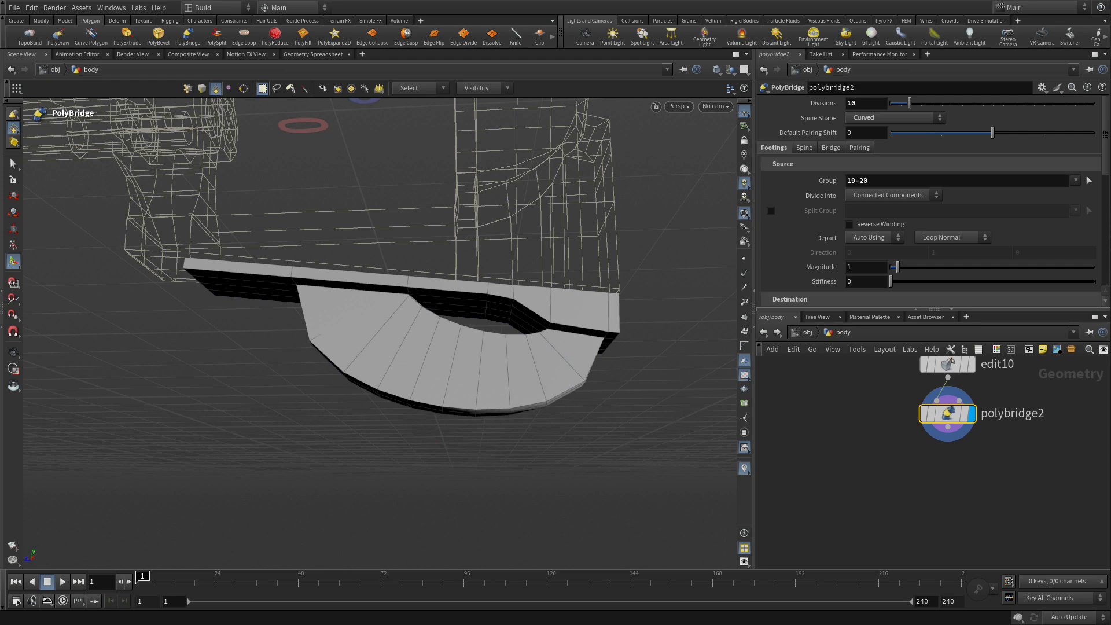
# - Increase the bridge to 20 divisions and set its implicit pairing to Use Edge Counts
pyautogui.click(852, 103)
pyautogui.write('20')
pyautogui.press('Return')
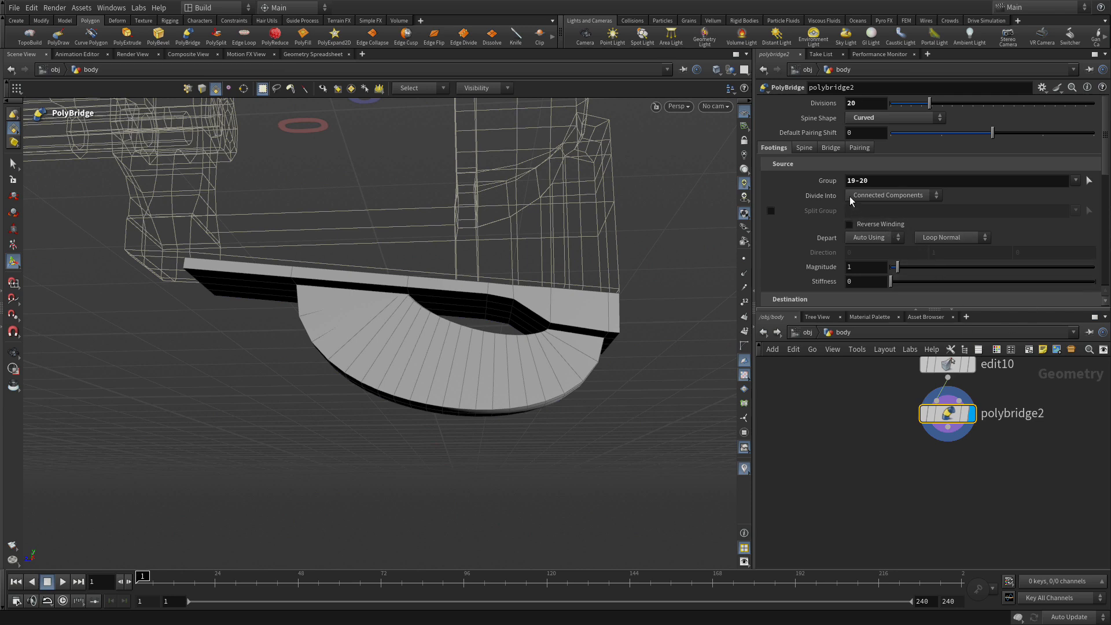
pyautogui.click(861, 149)
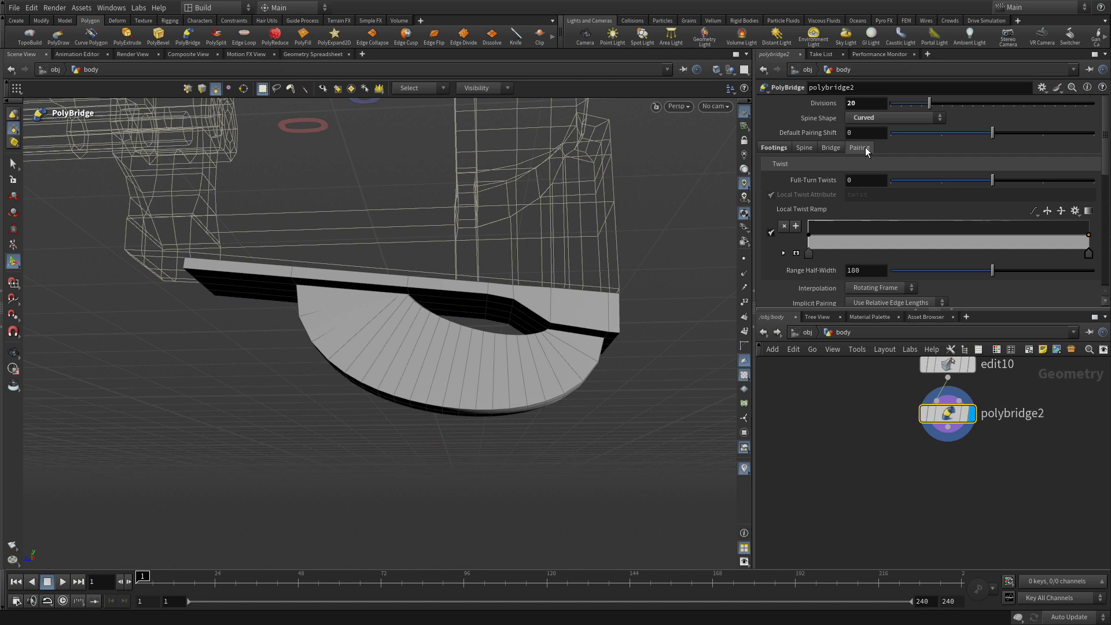
pyautogui.scroll(-3, 866, 148)
pyautogui.click(861, 260)
pyautogui.click(864, 284)
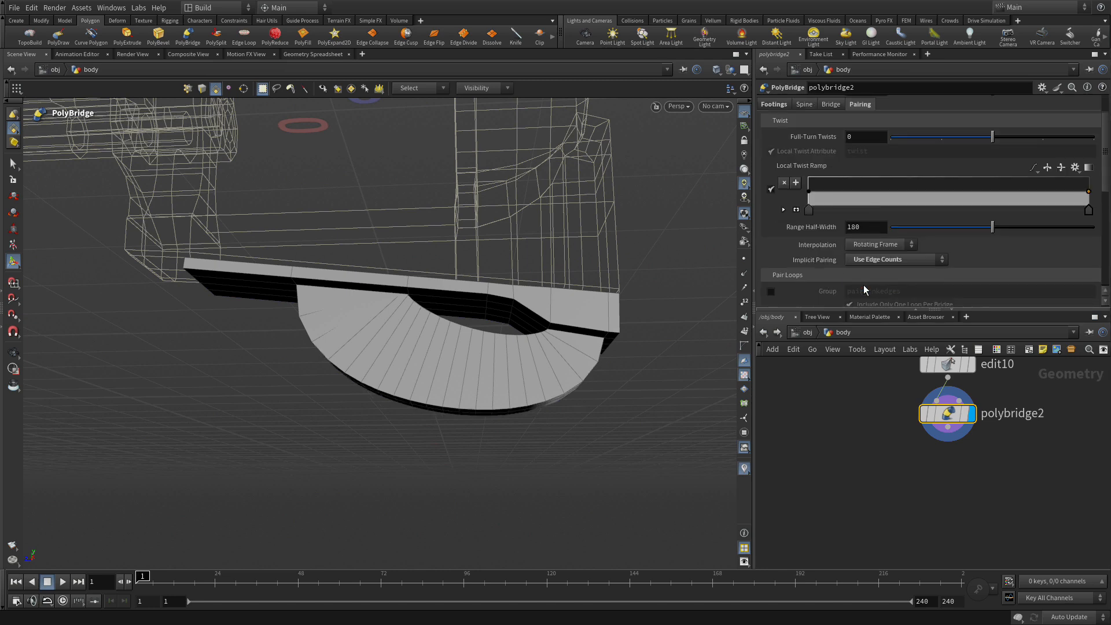
pyautogui.scroll(3, 895, 256)
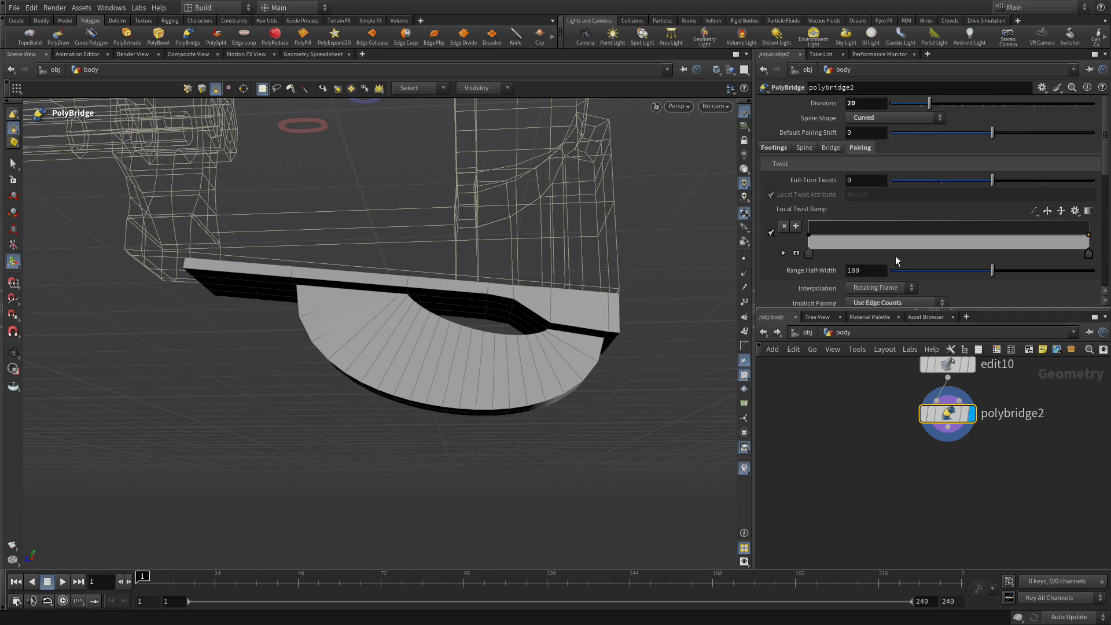
# - Set the bridge's source departure and destination arrival both to Along with Explicit Direction
pyautogui.click(773, 147)
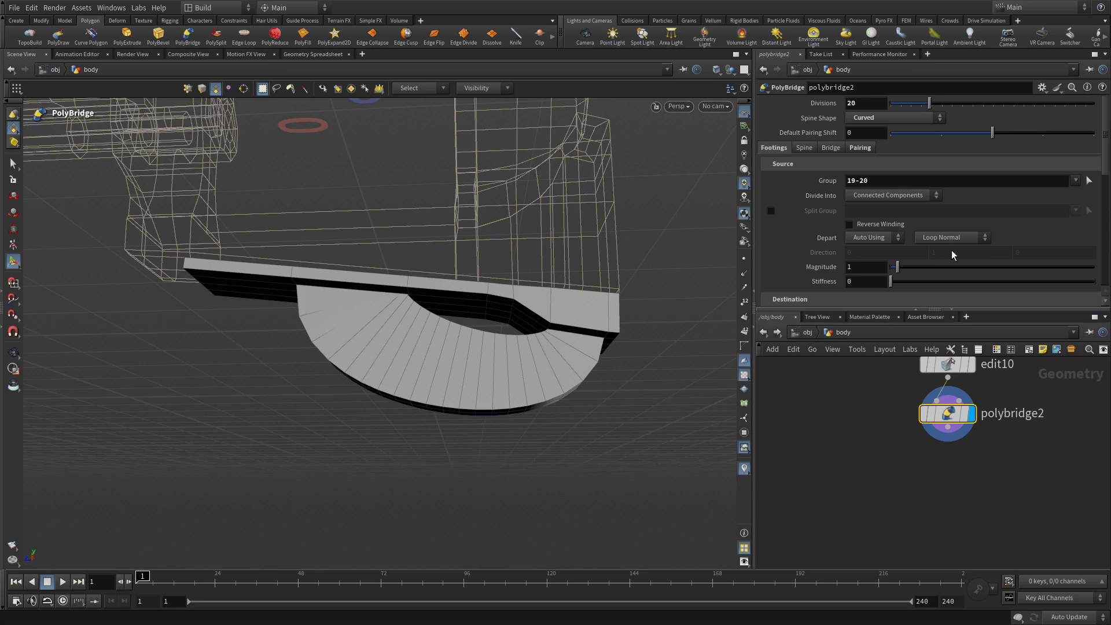
pyautogui.click(939, 240)
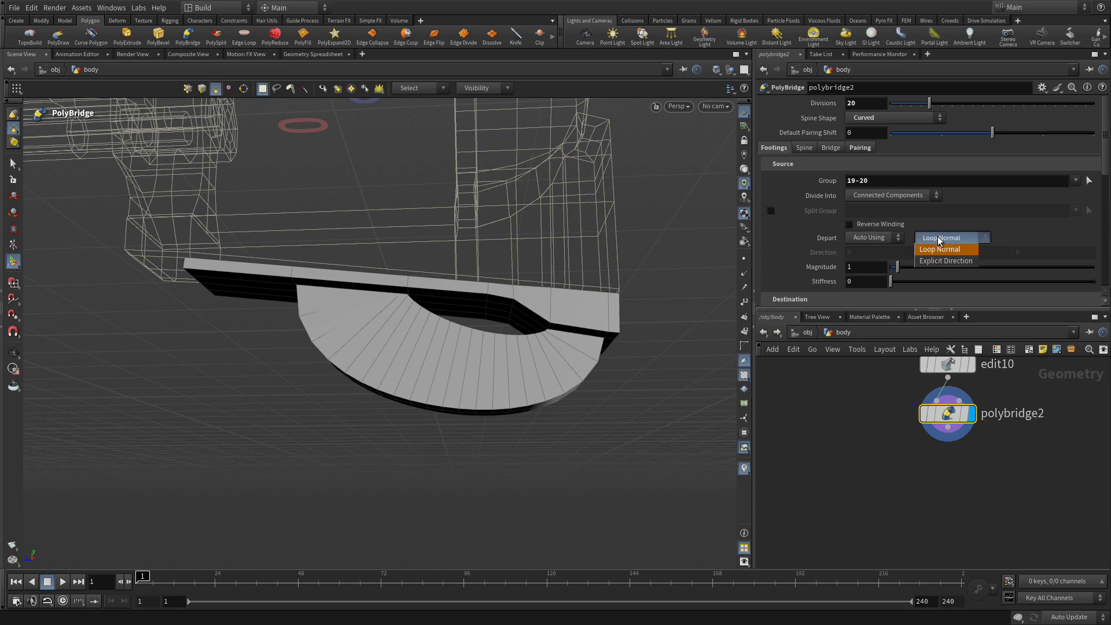
pyautogui.click(946, 261)
pyautogui.click(886, 238)
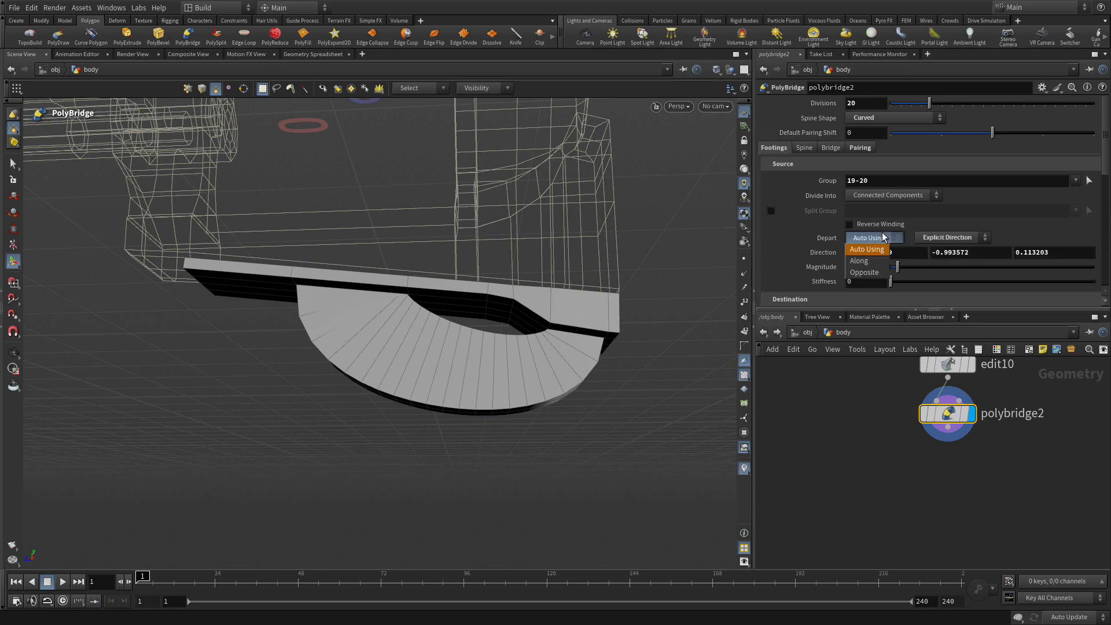
pyautogui.click(868, 261)
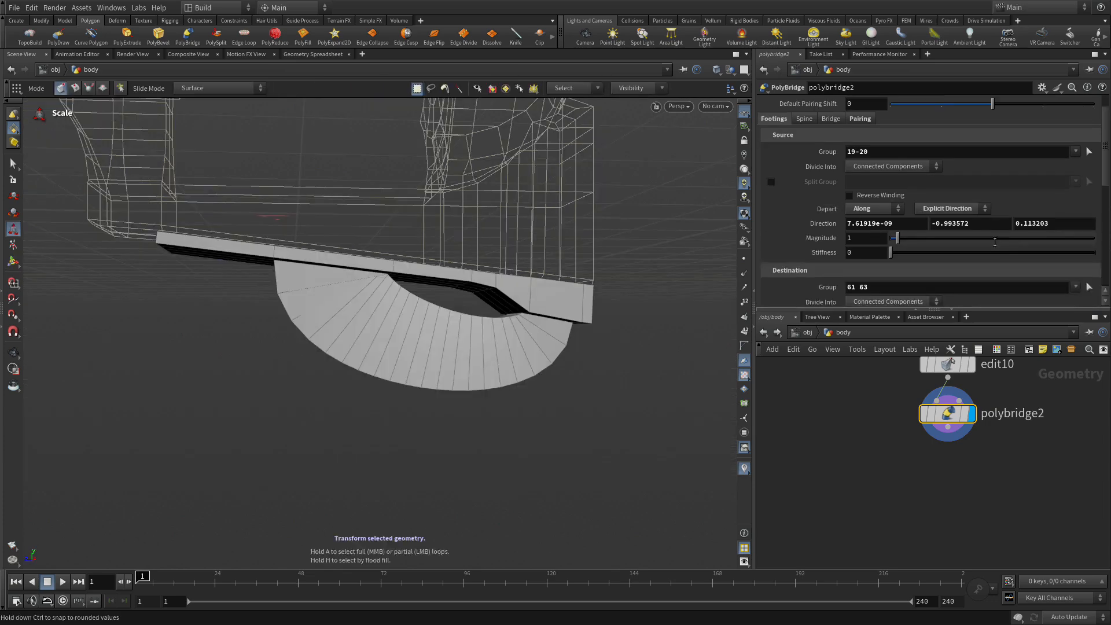
pyautogui.scroll(-3, 995, 241)
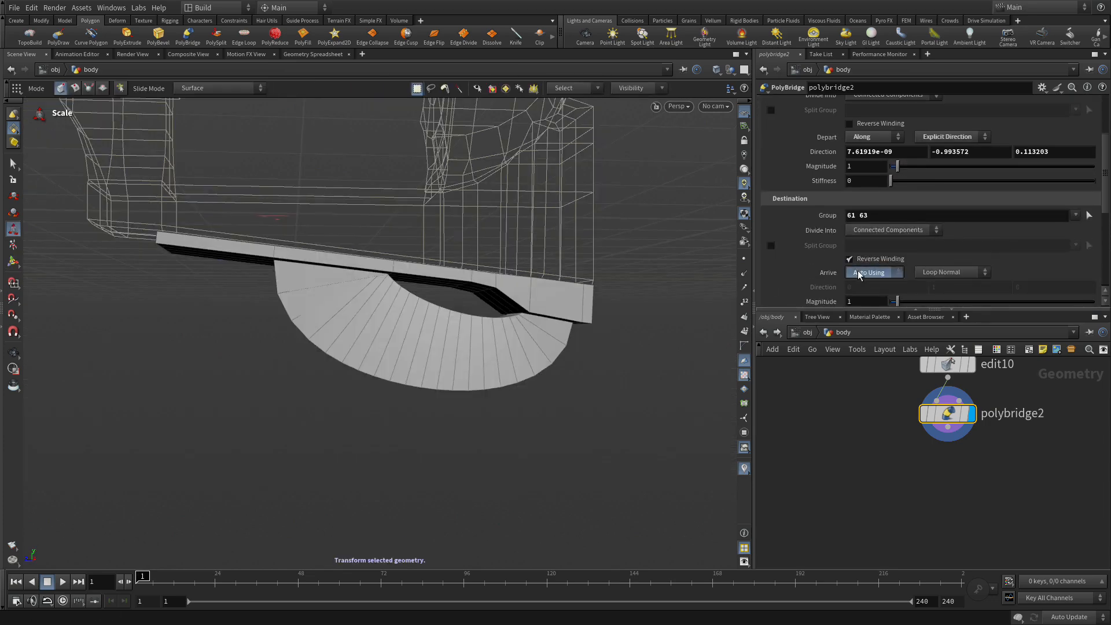
pyautogui.click(860, 272)
pyautogui.click(939, 272)
pyautogui.click(941, 287)
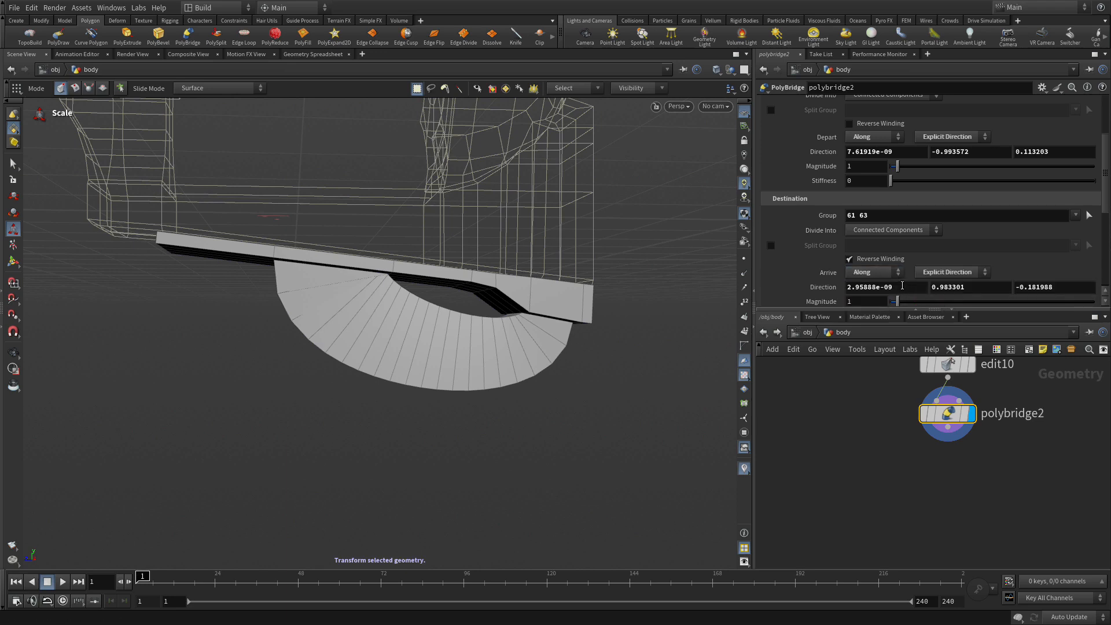
# - Lengthen the bridge's direction handles to a source magnitude of about 2.14 and a destination magnitude of about 1.92
pyautogui.click(13, 165)
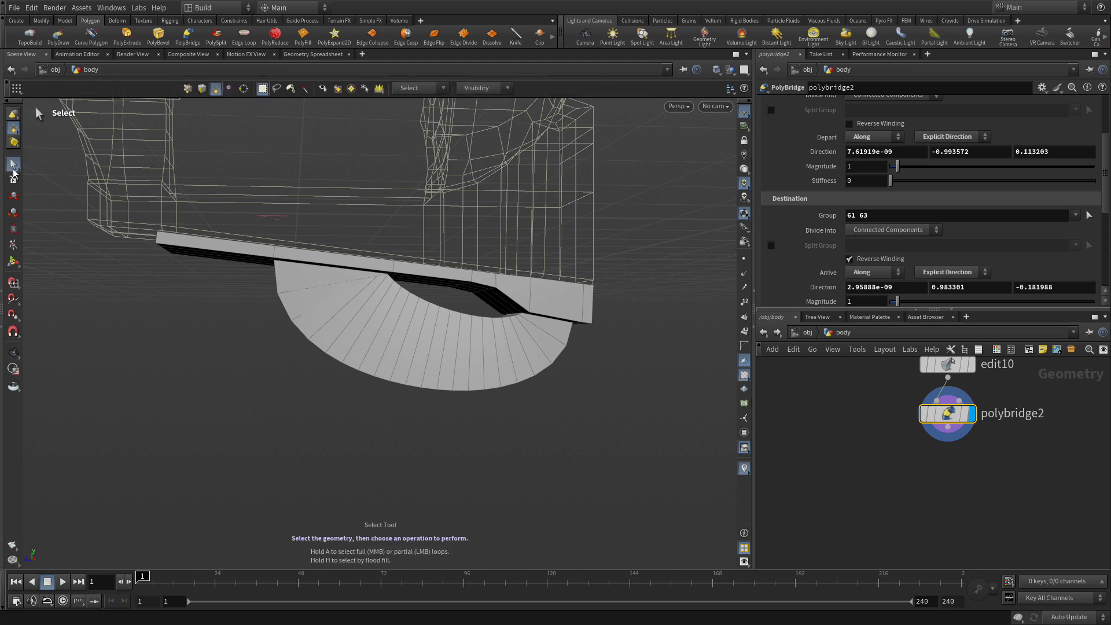
pyautogui.click(14, 263)
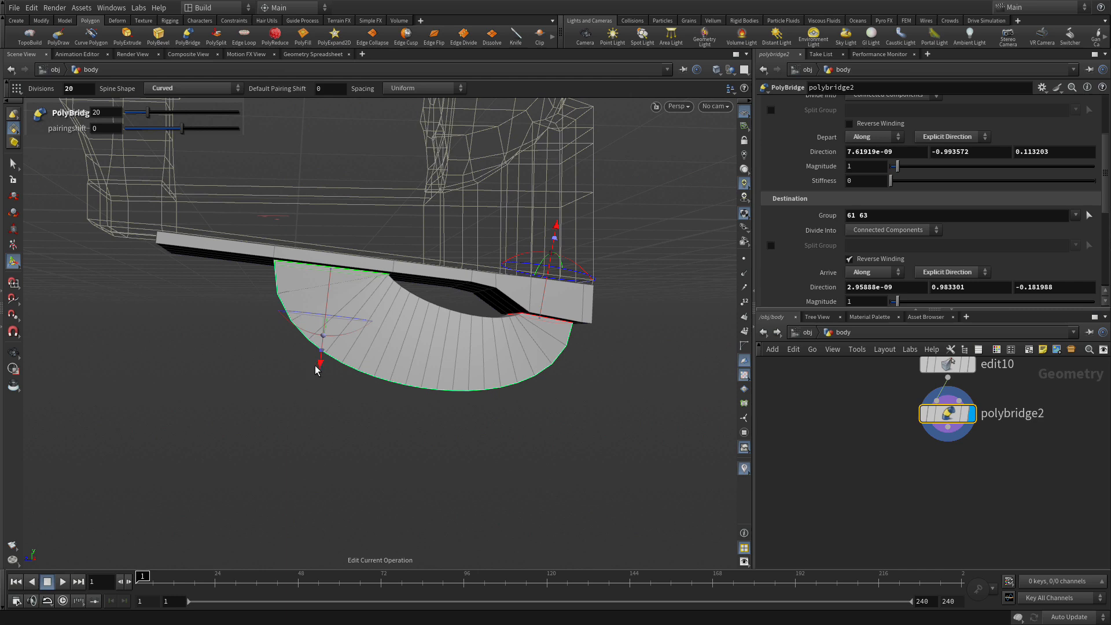
pyautogui.moveTo(320, 365); pyautogui.dragTo(284, 498)
pyautogui.moveTo(559, 231); pyautogui.dragTo(461, 317)
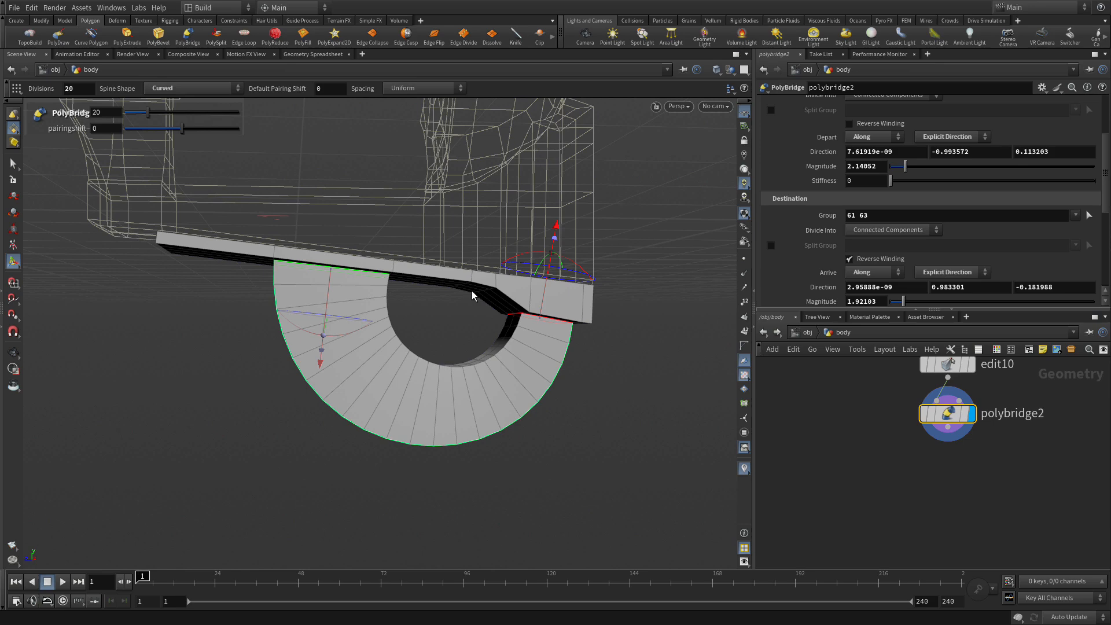
pyautogui.press('Escape')
# - In the Right view in wireframe, raise the bridge's source magnitude to about 3.21 and destination magnitude to about 2.13, tilting the arrival direction slightly
pyautogui.hotkey('space', 'b')
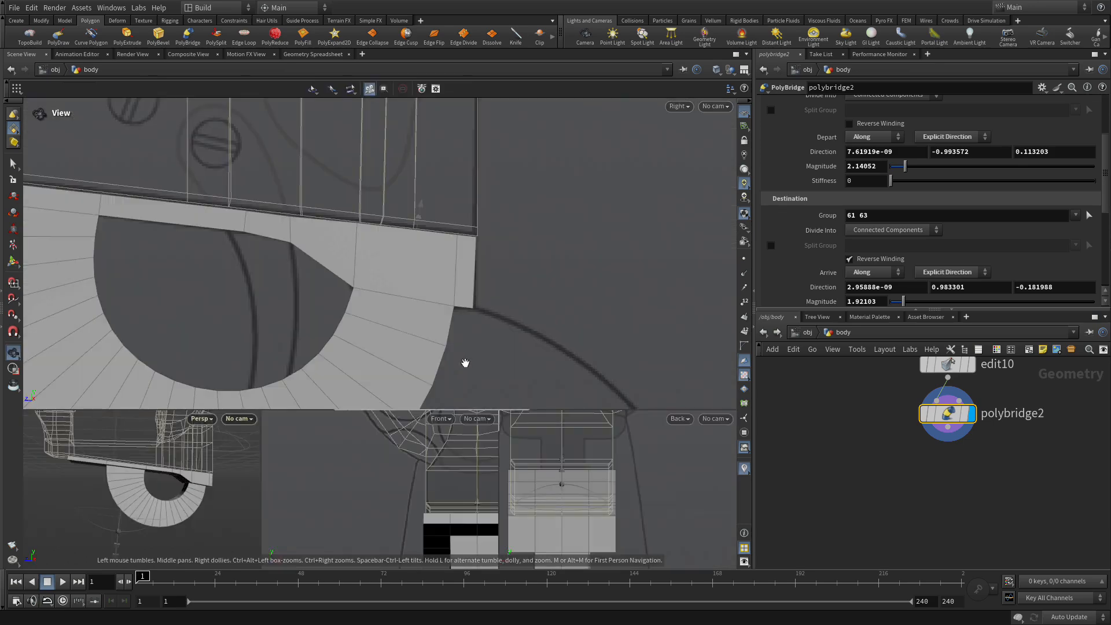
pyautogui.hotkey('space', 'b')
pyautogui.moveTo(455, 303); pyautogui.dragTo(250, 338, button='right')
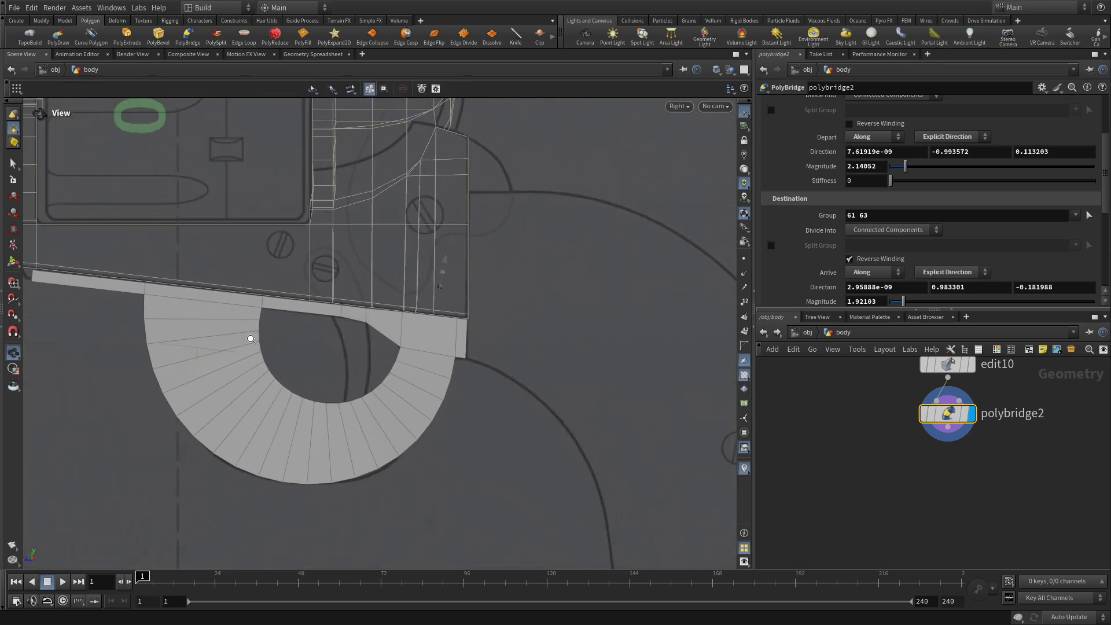
pyautogui.press('Return')
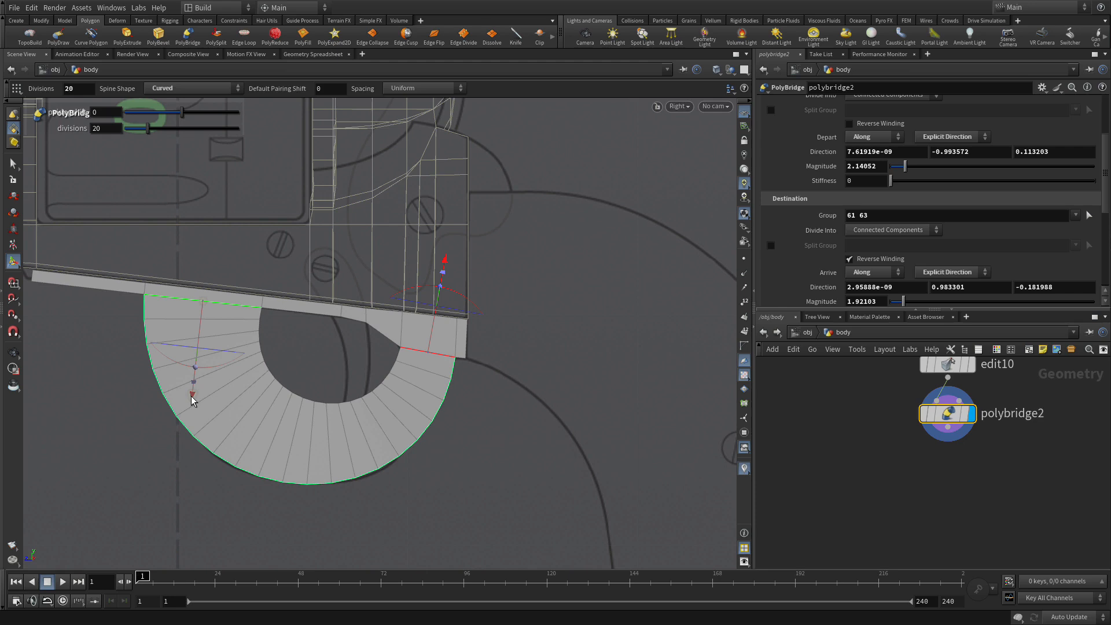
pyautogui.press('w')
pyautogui.moveTo(192, 398); pyautogui.dragTo(183, 443)
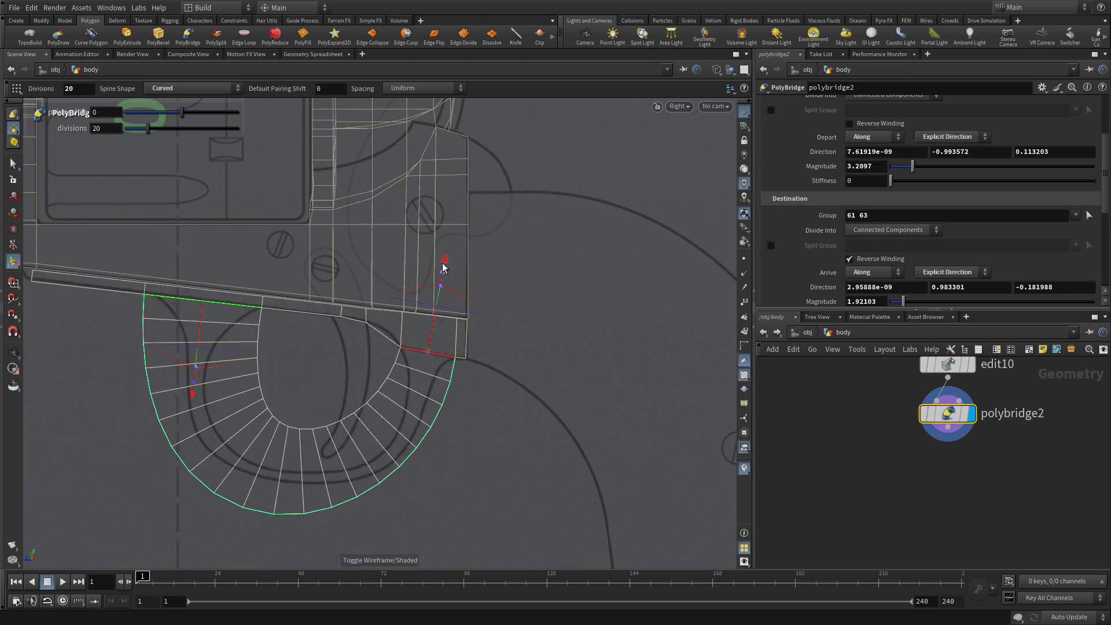
pyautogui.moveTo(447, 263); pyautogui.dragTo(447, 252)
pyautogui.moveTo(454, 301)
pyautogui.mouseDown()
pyautogui.moveTo(468, 301)
pyautogui.moveTo(457, 293)
pyautogui.mouseUp()
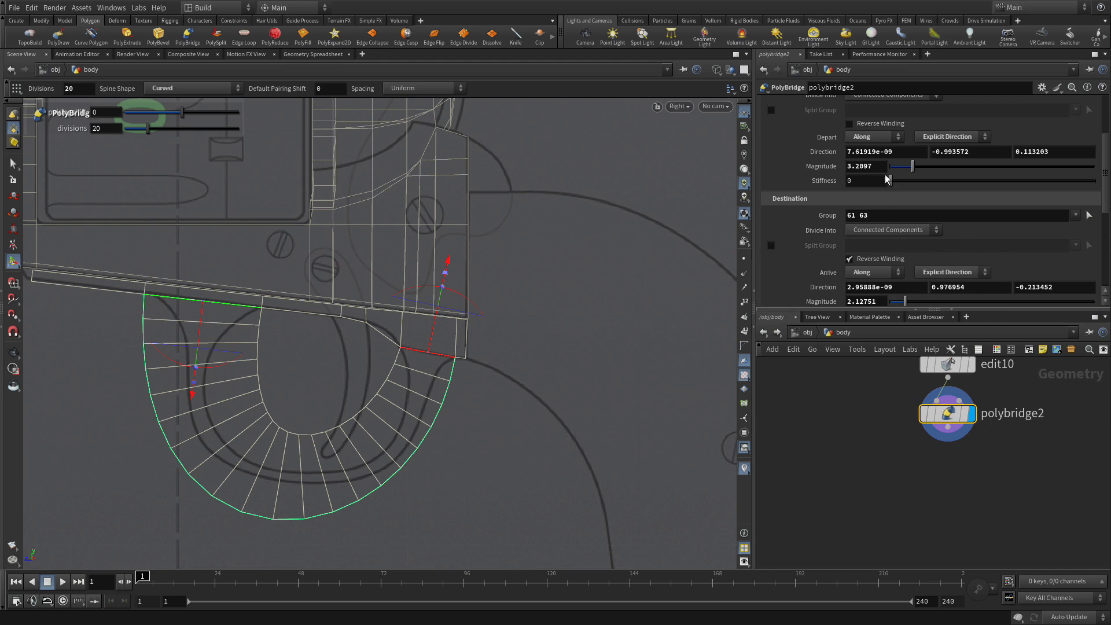
pyautogui.scroll(3, 887, 179)
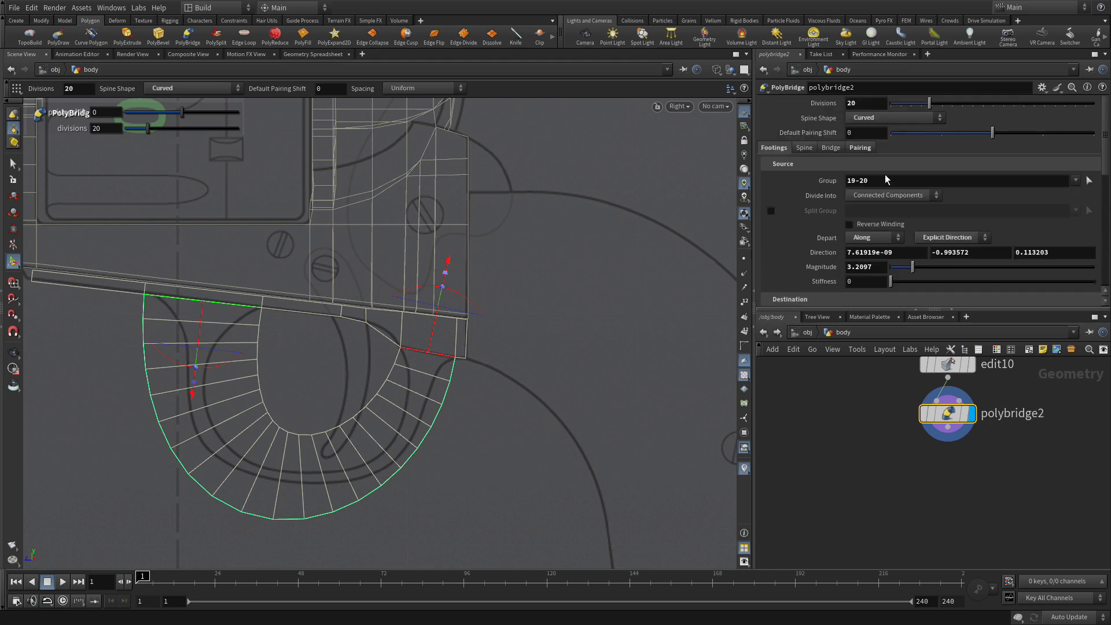
# - Set the trigger guard bridge's thickness to 0.5
pyautogui.click(831, 149)
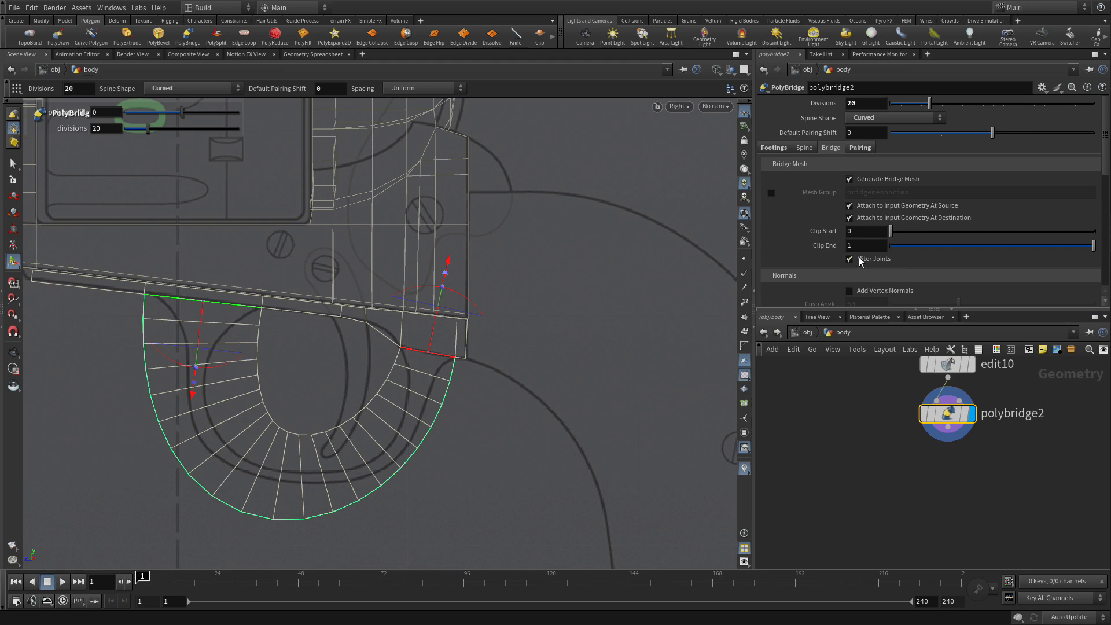
pyautogui.scroll(-4, 871, 251)
pyautogui.scroll(-5, 870, 250)
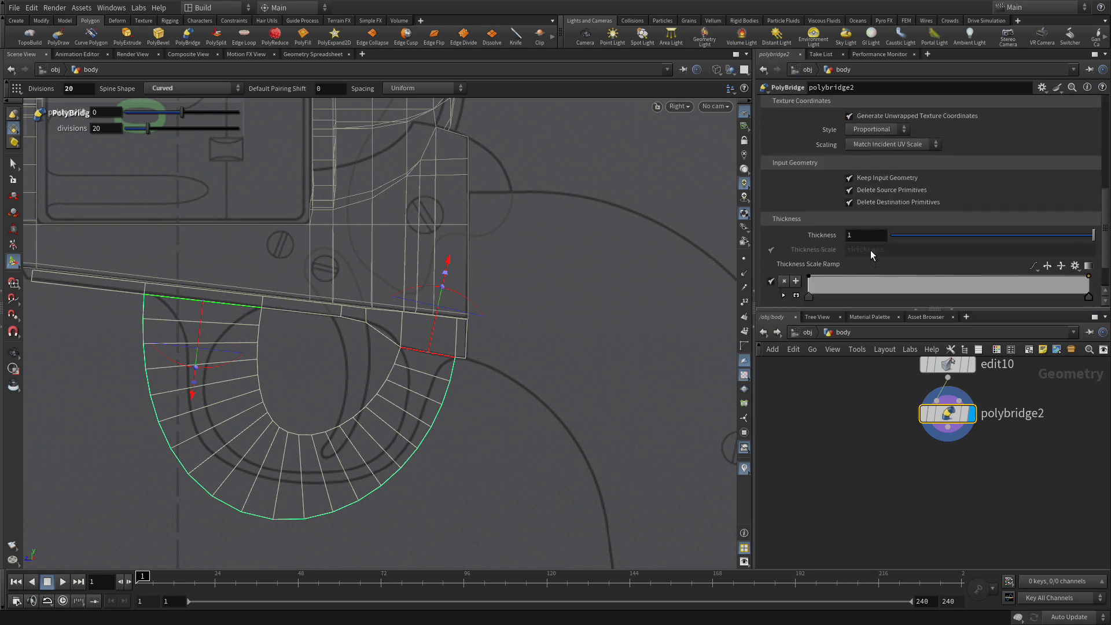
pyautogui.click(867, 189)
pyautogui.write('.5')
pyautogui.press('Return')
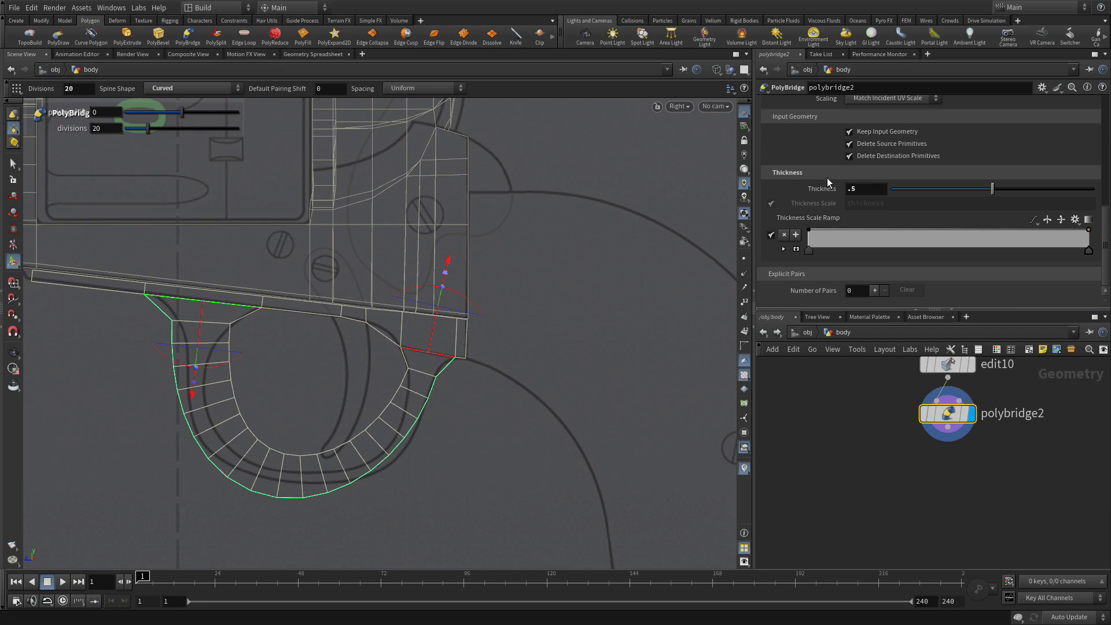
# - Add lowered points near the start and end of the bridge's thickness scale ramp to slim the guard between its flared ends
pyautogui.click(835, 232)
pyautogui.moveTo(834, 233); pyautogui.dragTo(832, 241)
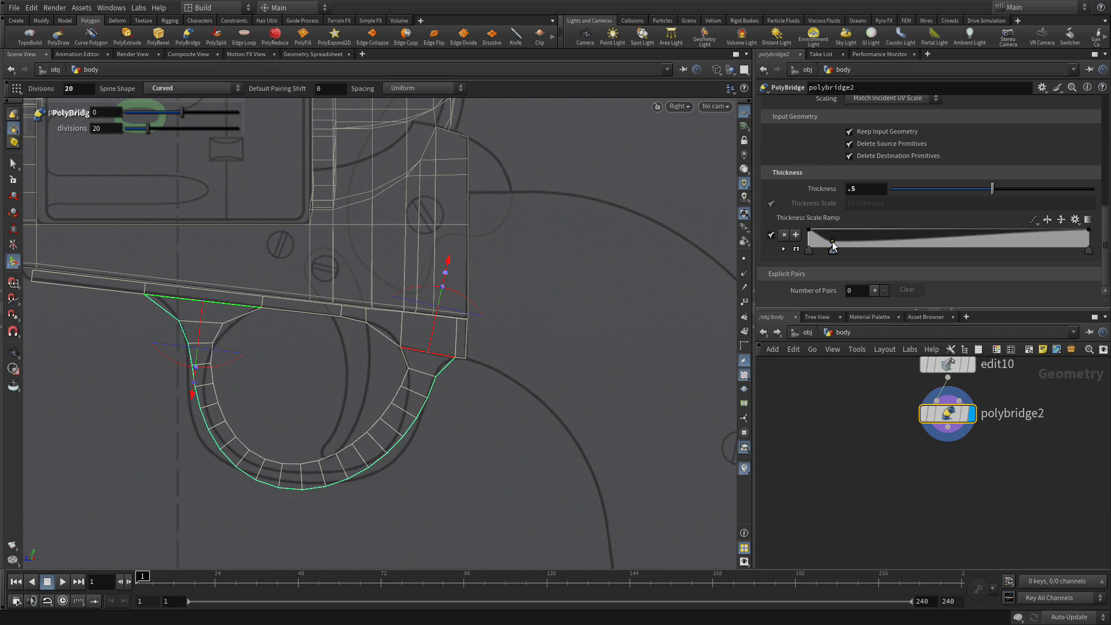
pyautogui.click(1051, 232)
pyautogui.moveTo(1050, 231); pyautogui.dragTo(1061, 241)
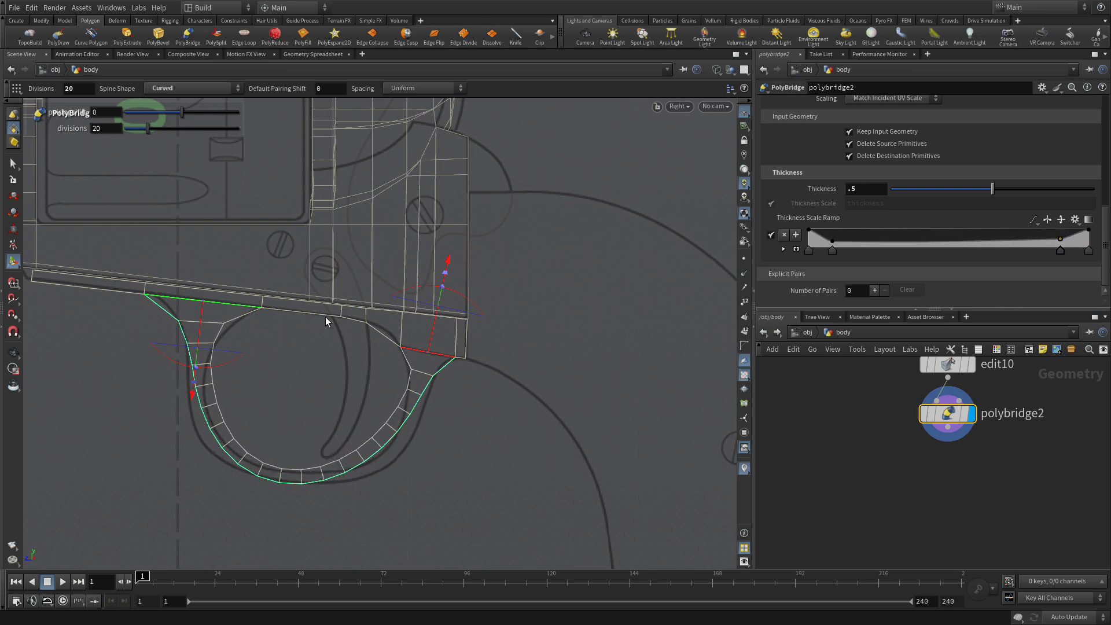
# - Tilt the bridge's source and destination direction handles so the guard's curve follows the side-view reference outline
pyautogui.moveTo(222, 369)
pyautogui.mouseDown()
pyautogui.moveTo(204, 370)
pyautogui.moveTo(213, 372)
pyautogui.mouseUp()
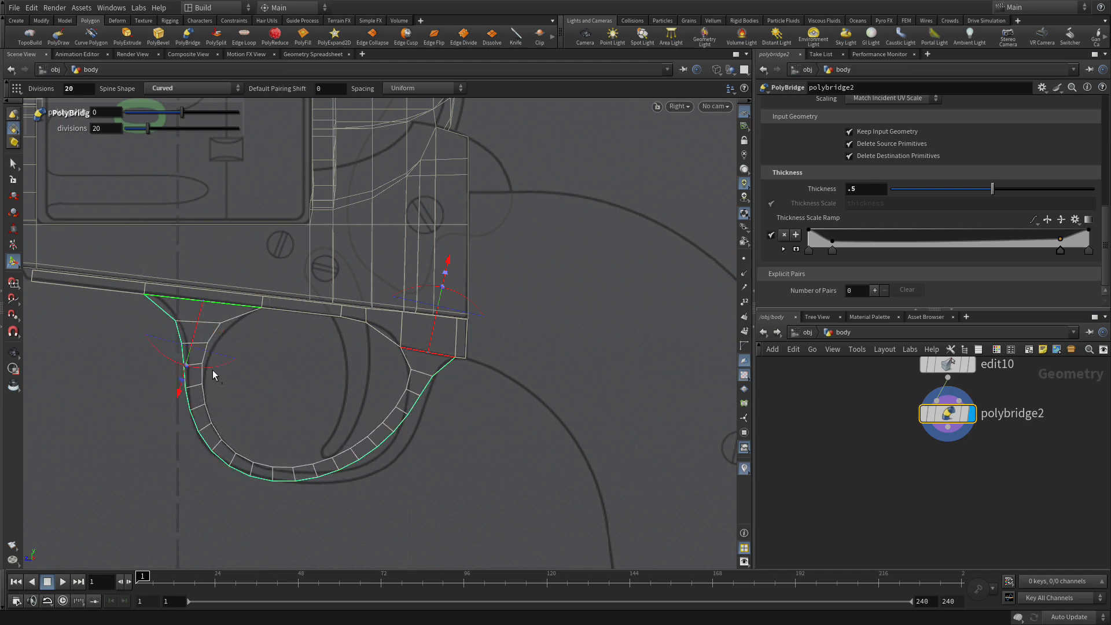
pyautogui.moveTo(468, 302); pyautogui.dragTo(422, 258)
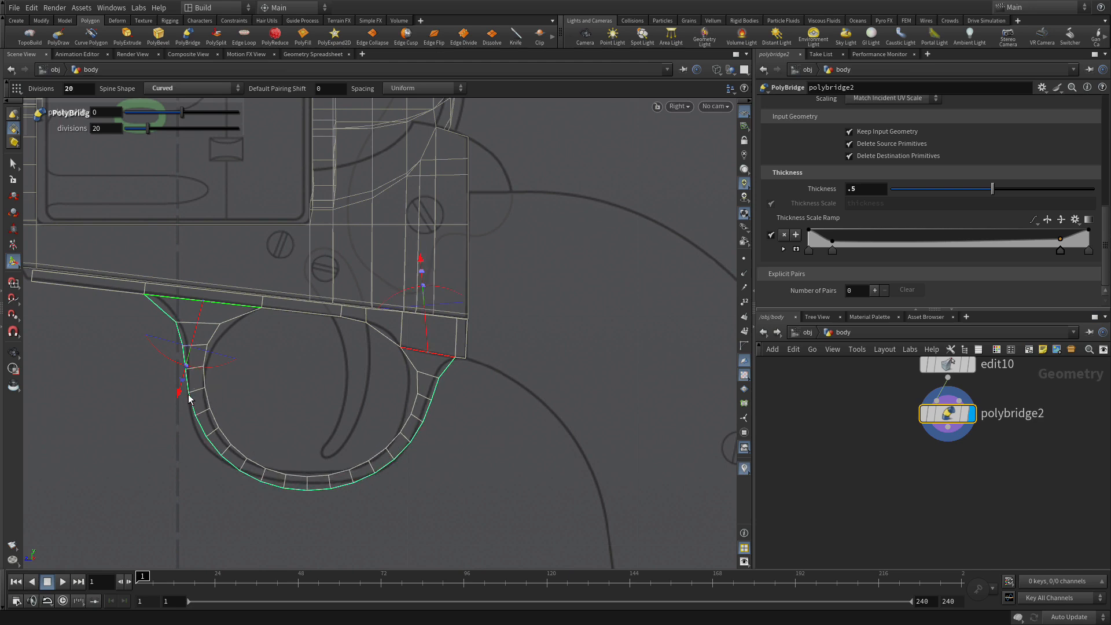
pyautogui.moveTo(216, 369); pyautogui.dragTo(207, 368)
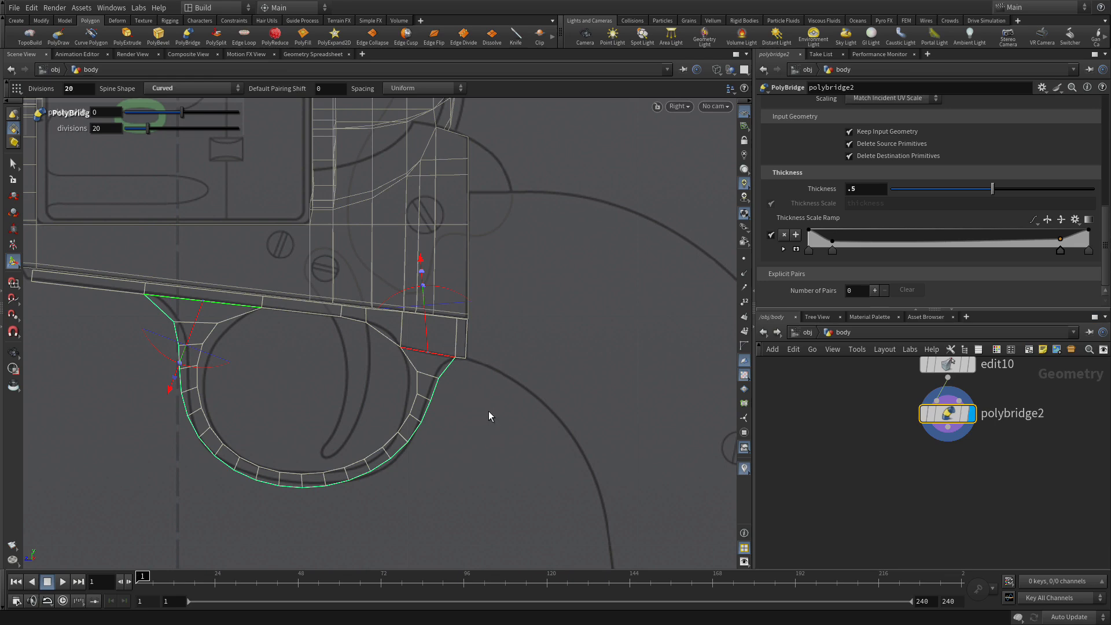
pyautogui.press('Escape')
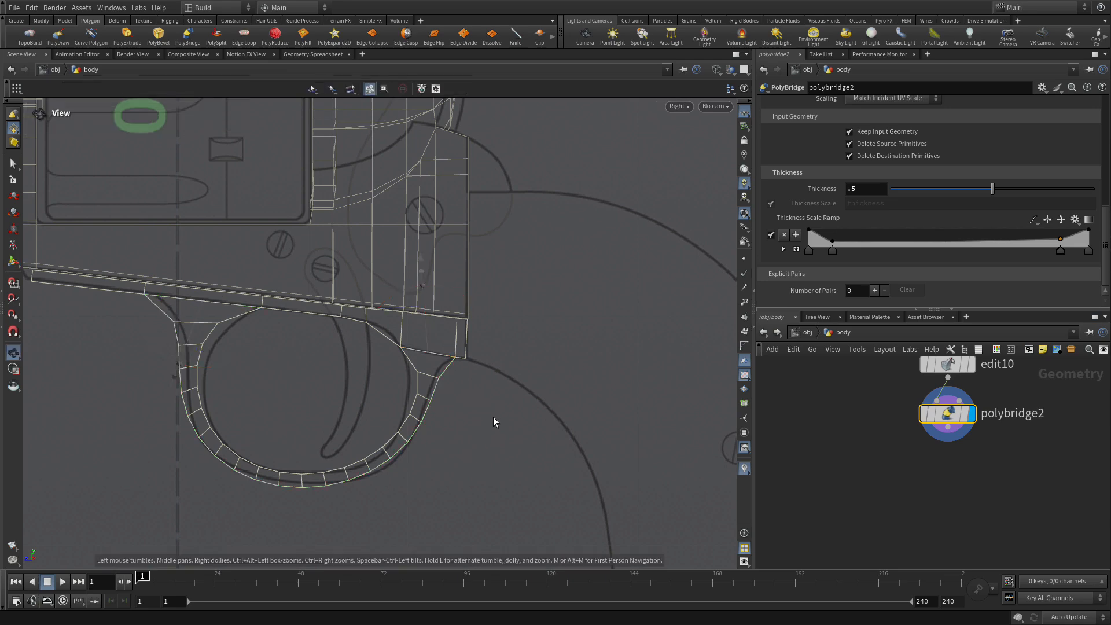
# - Examine the shaded trigger guard's width and its joins to the frame strip from below in the perspective view
pyautogui.hotkey('space', 'b')
pyautogui.hotkey('space', 'b')
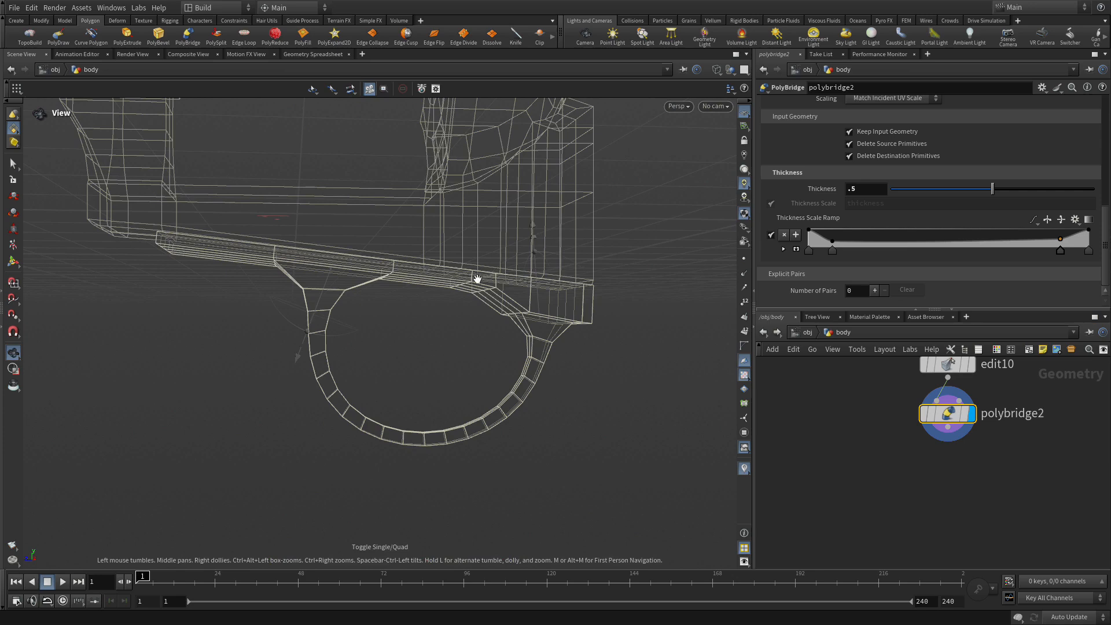
pyautogui.moveTo(476, 280); pyautogui.dragTo(79, 323, button='right')
pyautogui.moveTo(79, 323); pyautogui.dragTo(248, 287)
pyautogui.press('Escape')
pyautogui.moveTo(273, 336); pyautogui.dragTo(388, 299)
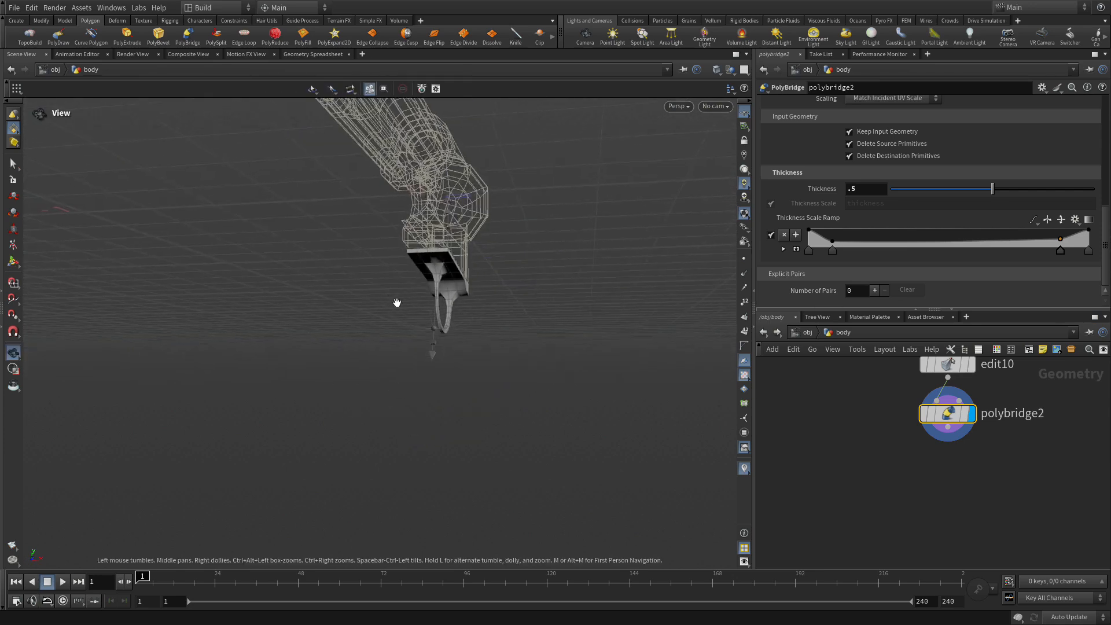
pyautogui.press('Return')
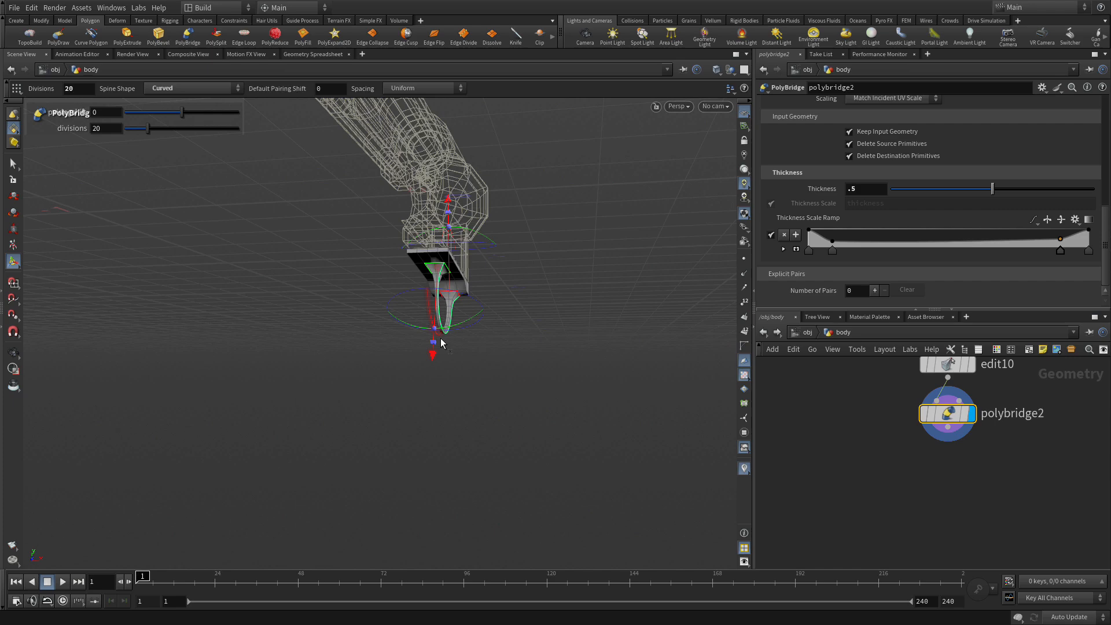
pyautogui.press('Escape')
pyautogui.moveTo(476, 366); pyautogui.dragTo(557, 292)
pyautogui.keyDown('alt'); pyautogui.moveTo(561, 280); pyautogui.dragTo(558, 283); pyautogui.keyUp('alt')
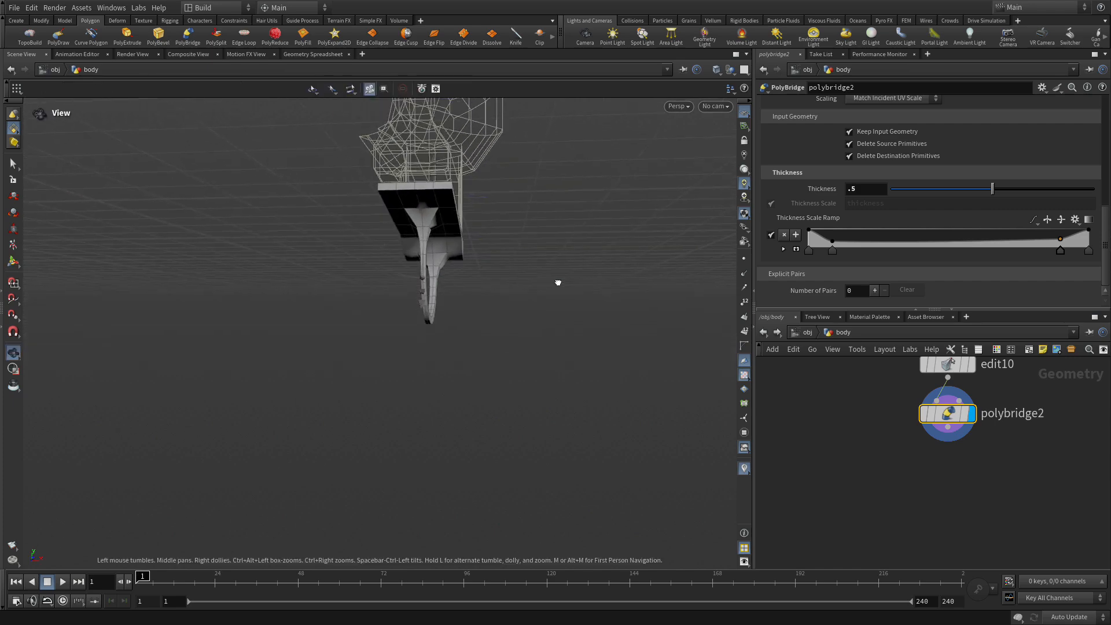
# - Select all of the strip and trigger guard geometry and apply a Clip to it
pyautogui.press('n')
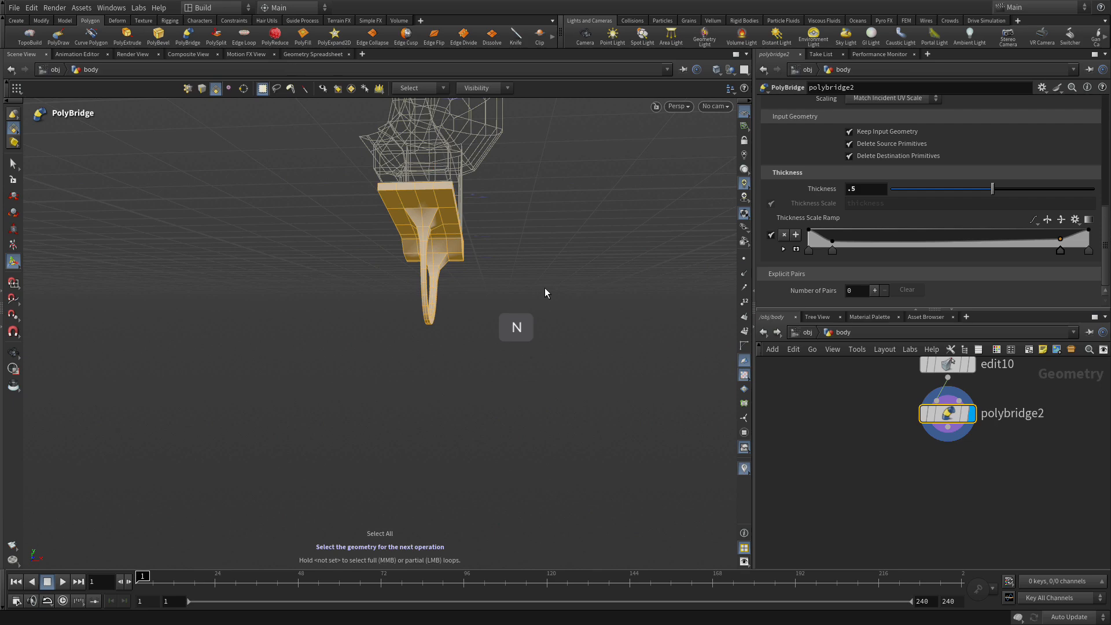
pyautogui.press('Tab')
pyautogui.write('clip')
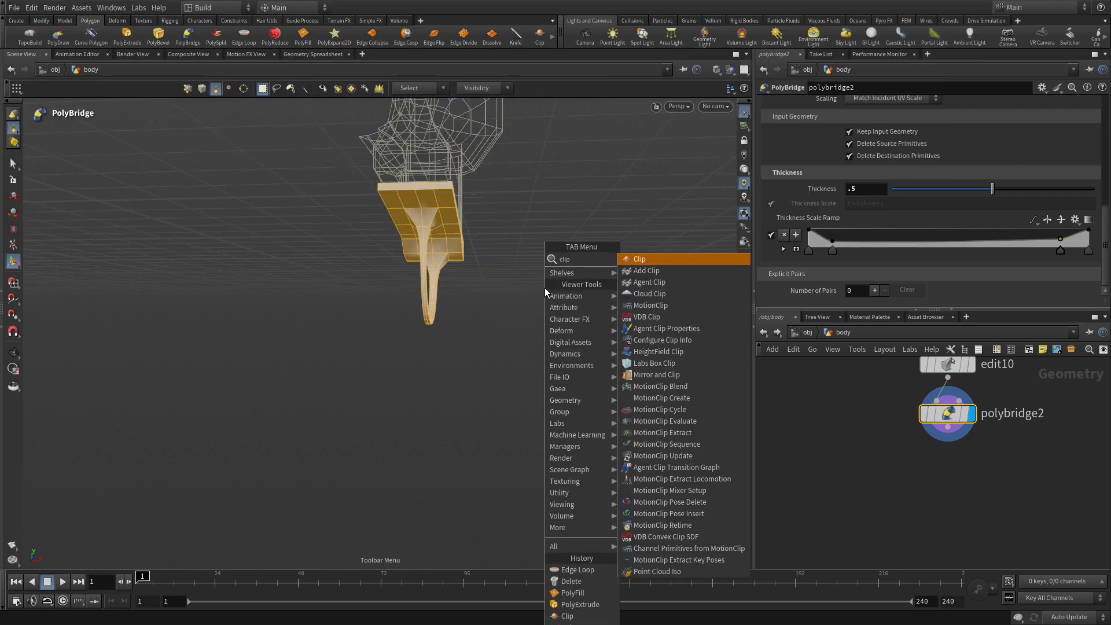
pyautogui.press('Return')
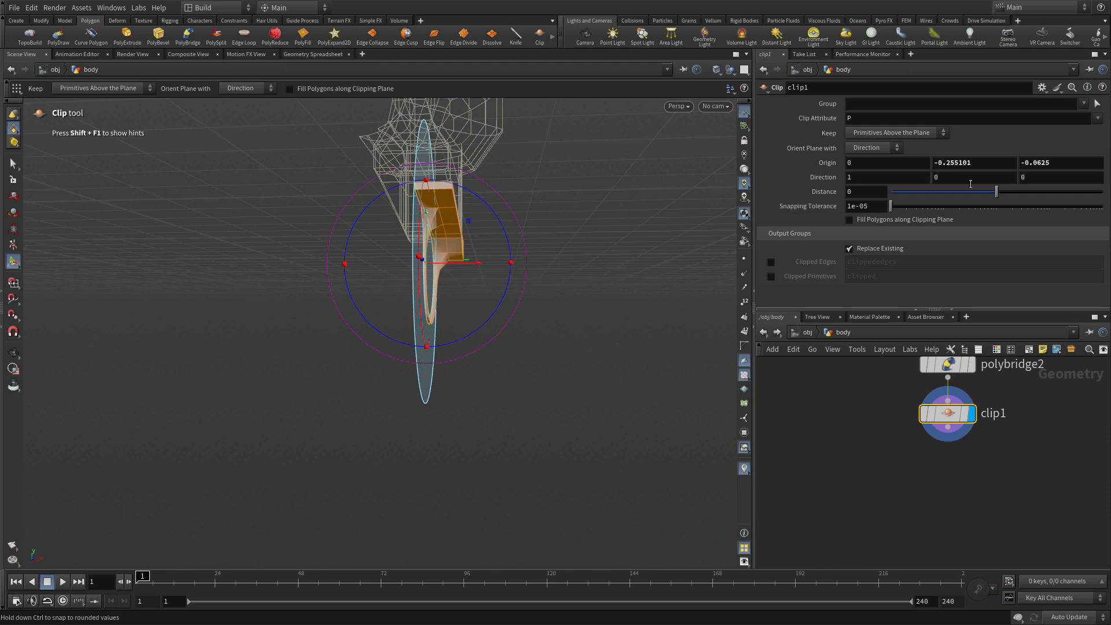
# - Set the clip plane's Y and Z origin to 0
pyautogui.moveTo(987, 164); pyautogui.dragTo(933, 162)
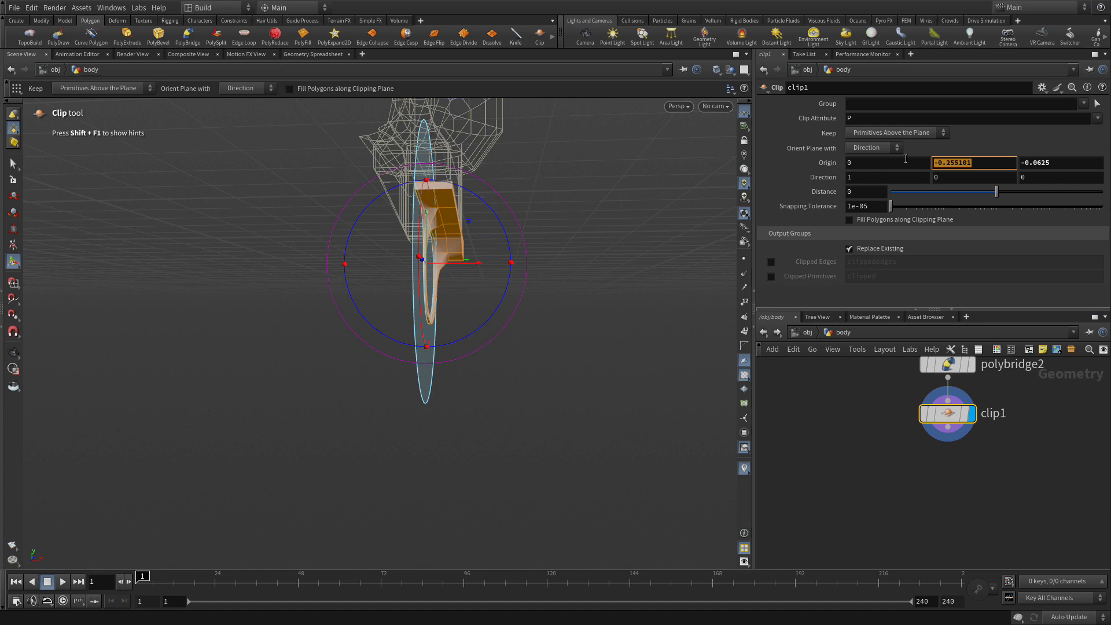
pyautogui.write('0')
pyautogui.press('Tab')
pyautogui.write('0')
pyautogui.press('Return')
pyautogui.press('Escape')
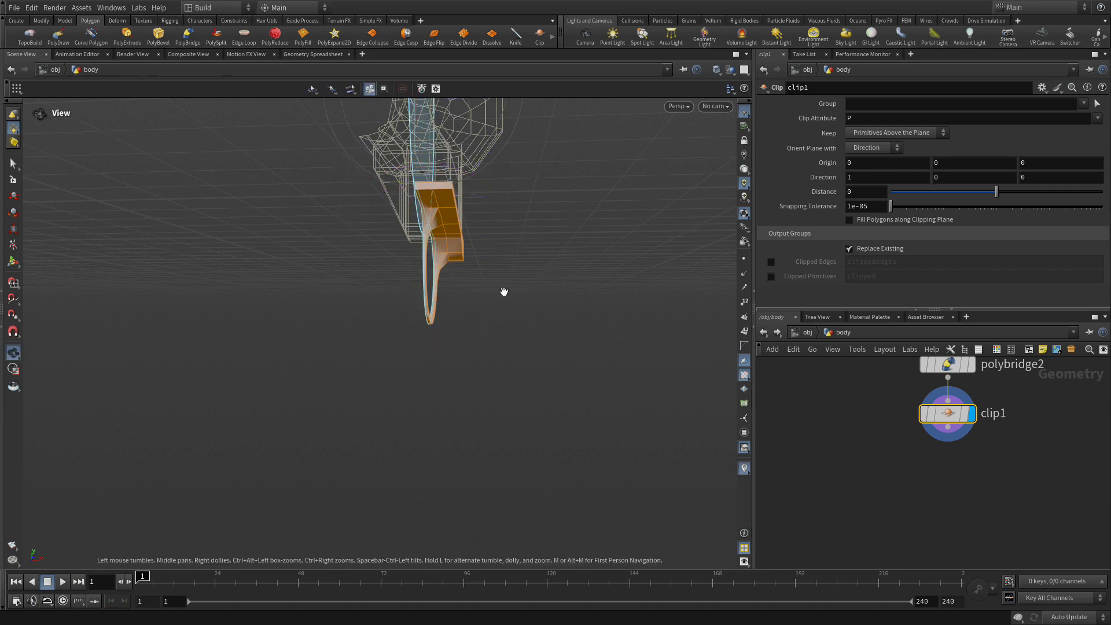
# - In the Front view, select the guard's side points and the strip's middle point column off the centre line, and apply Flatten
pyautogui.hotkey('space', 'b')
pyautogui.moveTo(504, 292); pyautogui.dragTo(280, 502, button='right')
pyautogui.moveTo(309, 486); pyautogui.dragTo(301, 439, button='middle')
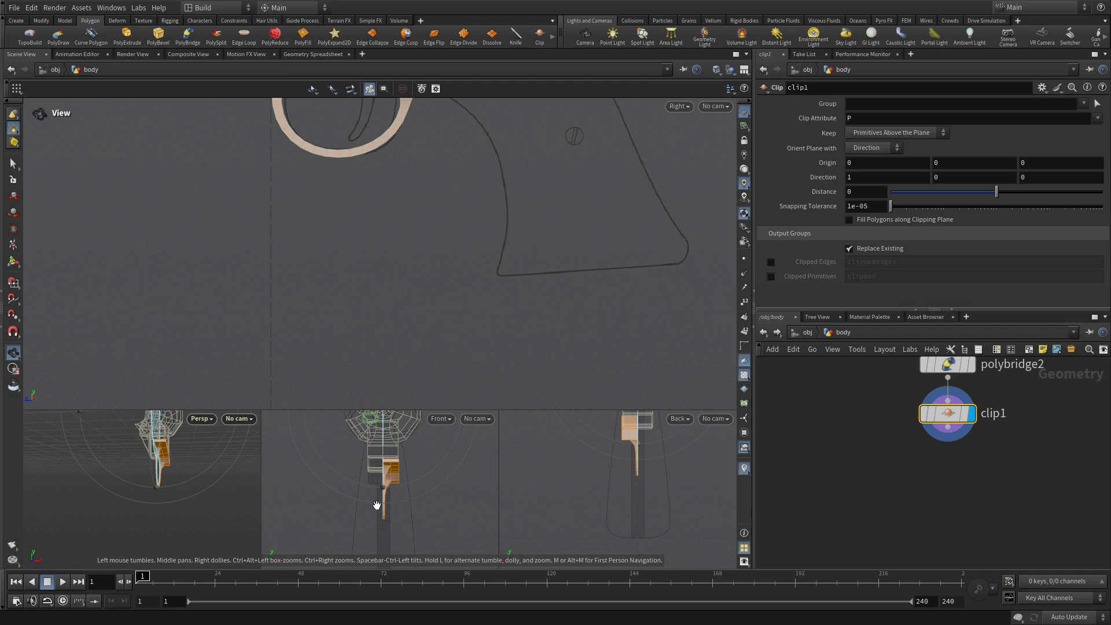
pyautogui.hotkey('space', 'b')
pyautogui.scroll(5, 479, 409)
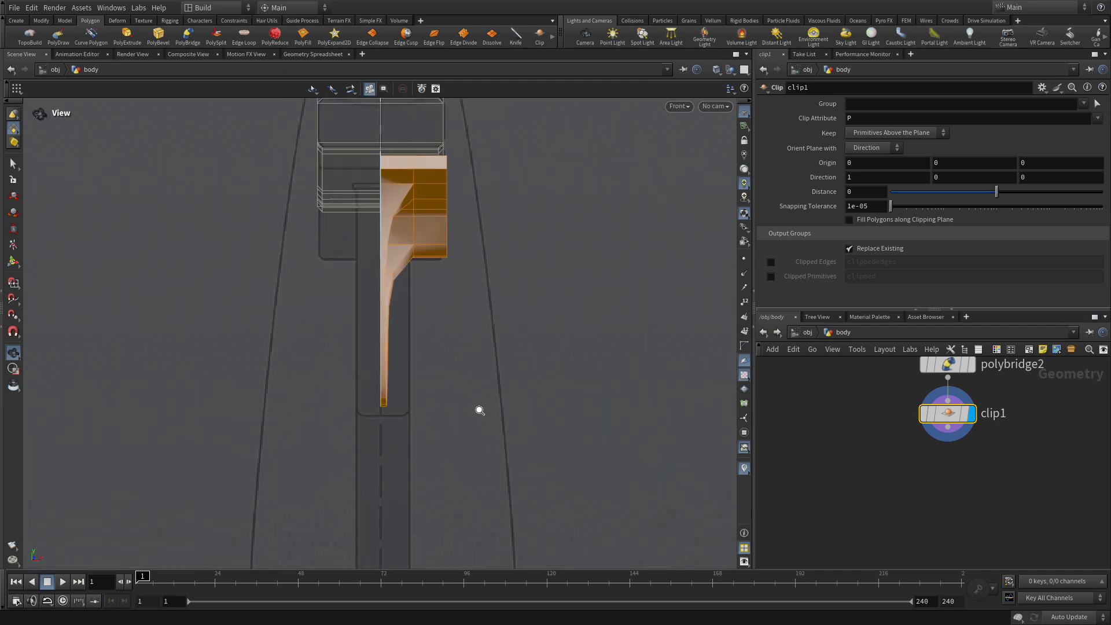
pyautogui.press('Return')
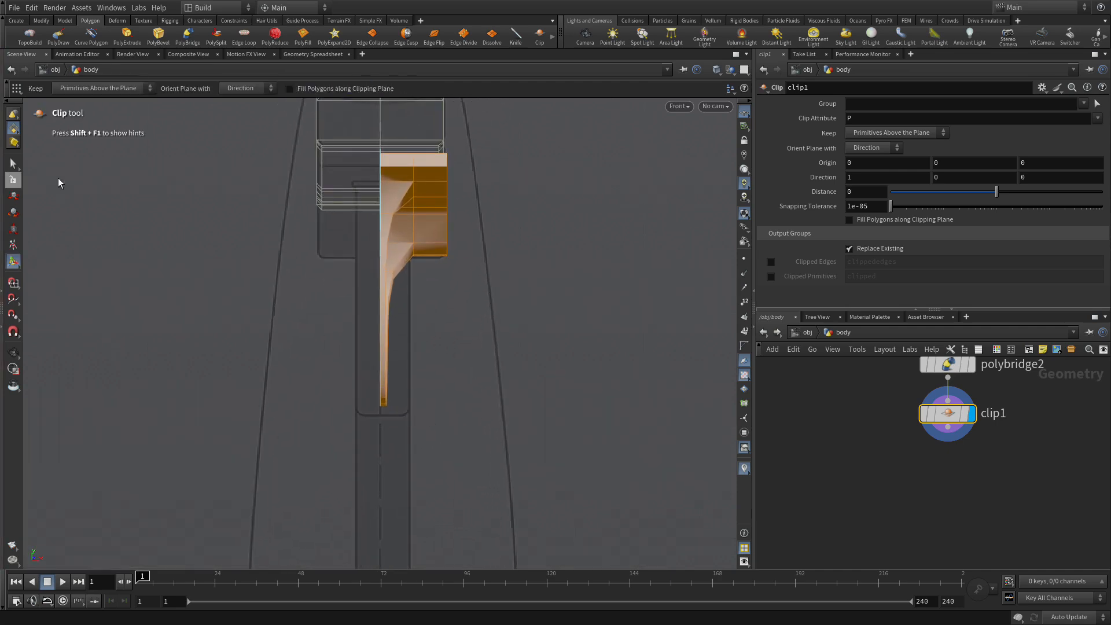
pyautogui.press('s')
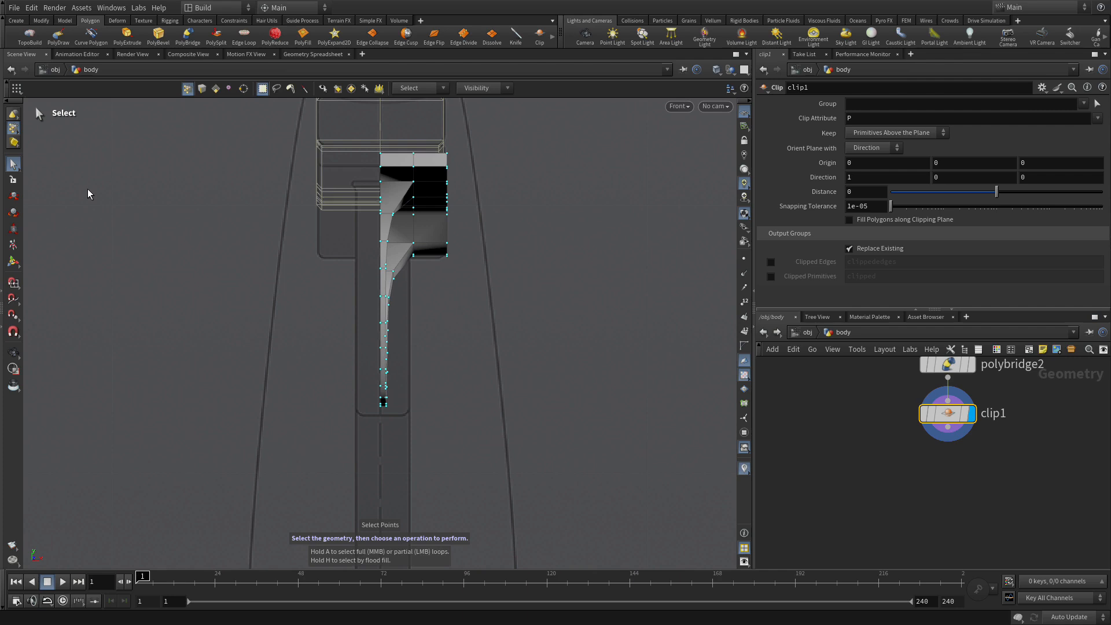
pyautogui.click(229, 88)
pyautogui.moveTo(384, 143); pyautogui.dragTo(425, 434)
pyautogui.press('Tab')
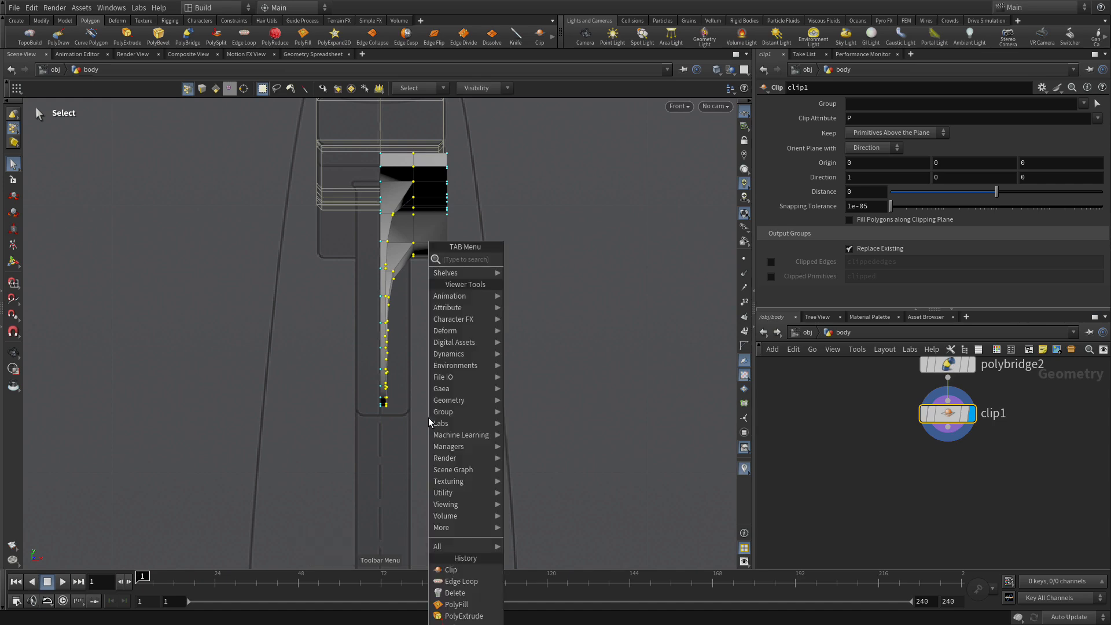
pyautogui.write('flatt')
pyautogui.press('Return')
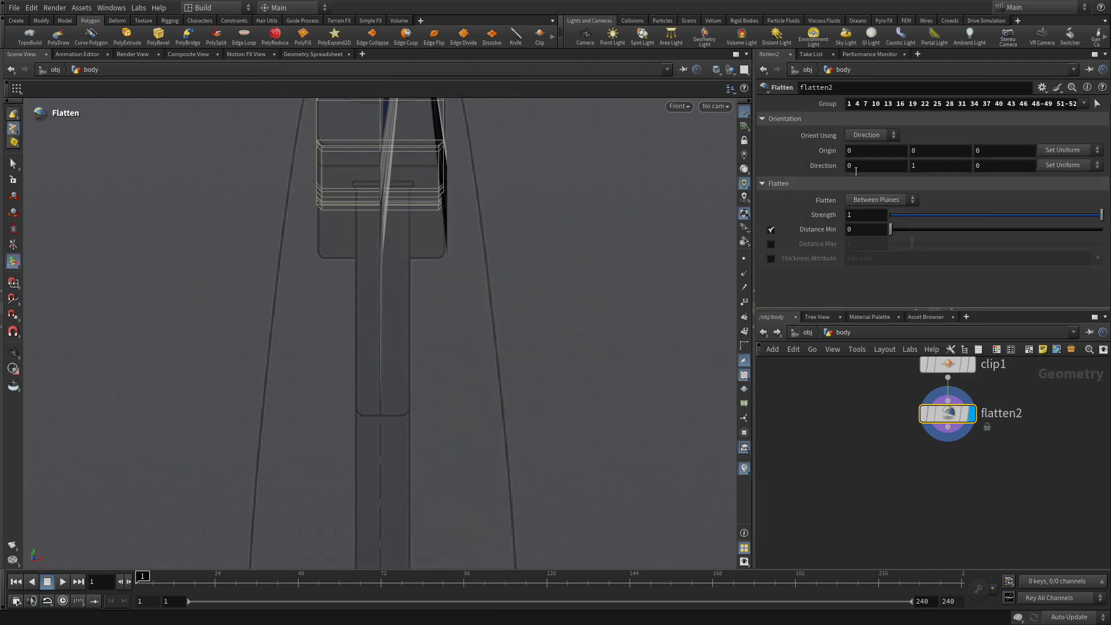
# - Set the flatten direction to 1, 0, 0 and its X origin to 0.025 to give the half guard an even width
pyautogui.write('1')
pyautogui.press('Tab')
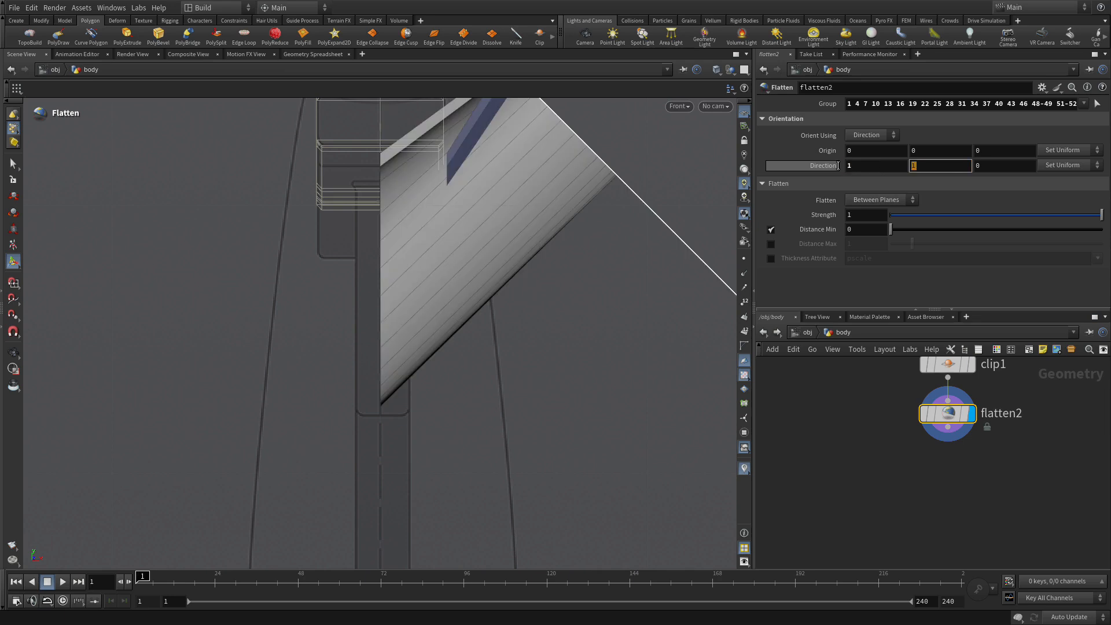
pyautogui.write('0')
pyautogui.press('Tab')
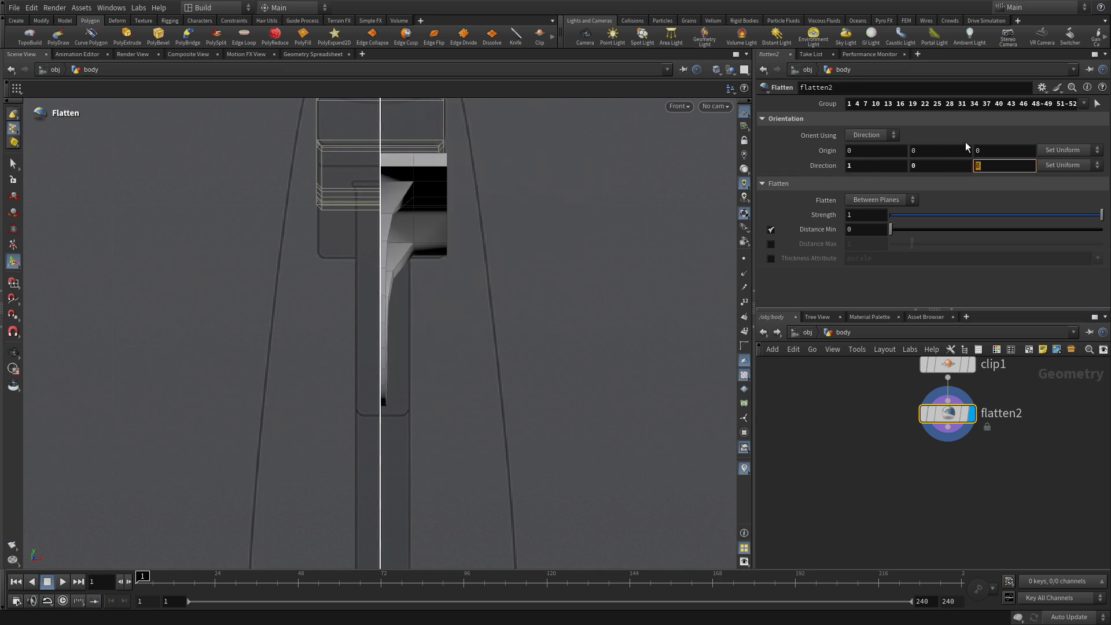
pyautogui.moveTo(859, 151); pyautogui.dragTo(825, 151)
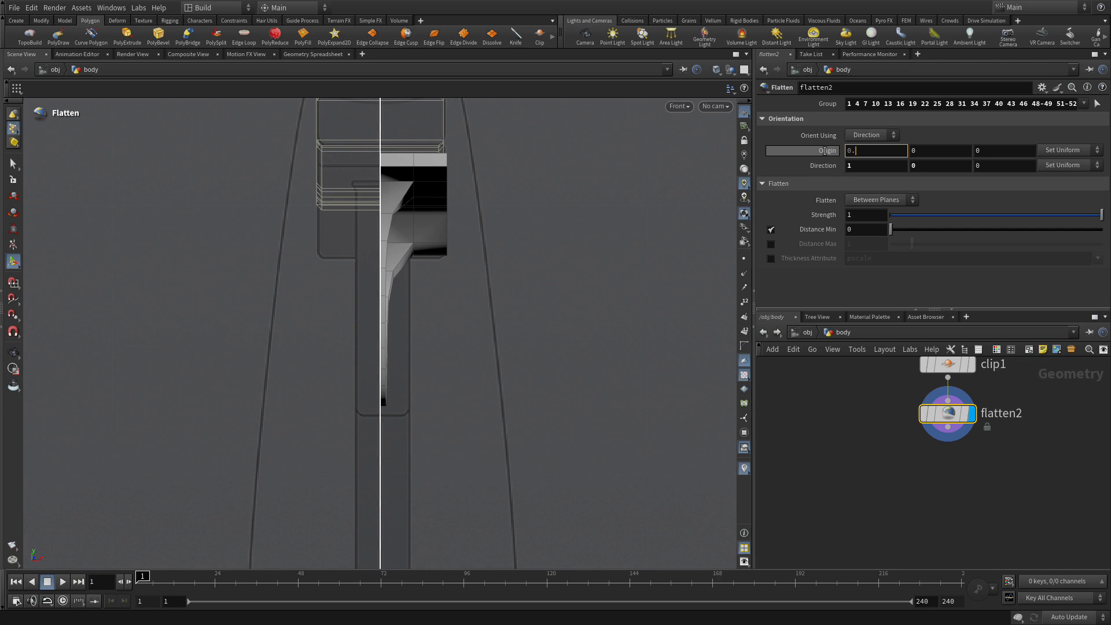
pyautogui.press('Return')
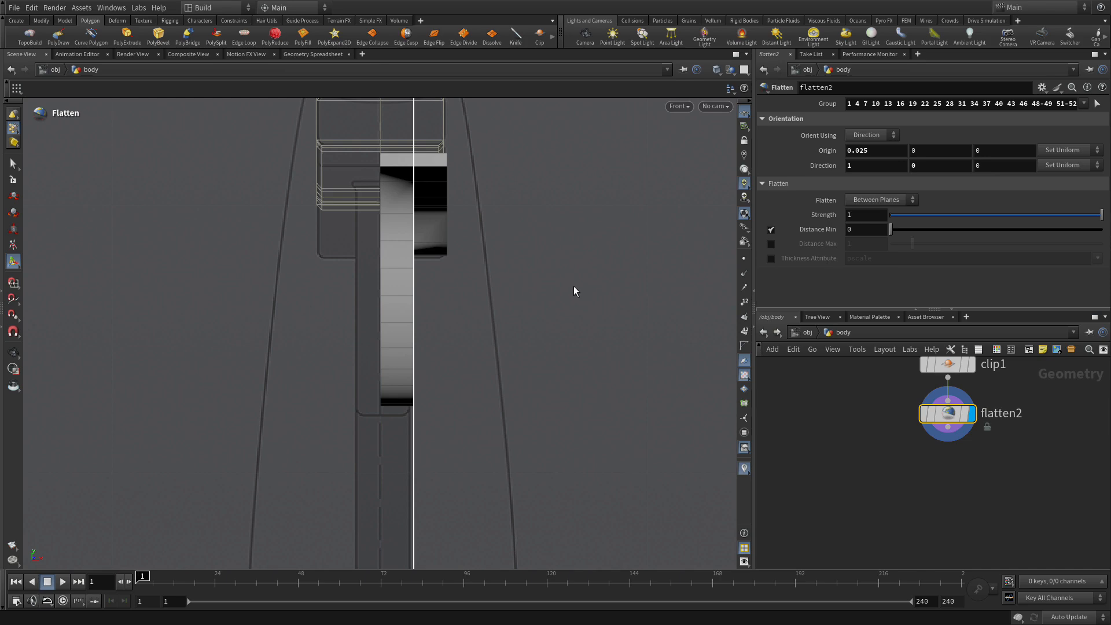
# - Add a Mirror node after the flatten node and connect the flattened half geometry to its input
pyautogui.hotkey('space', 'b')
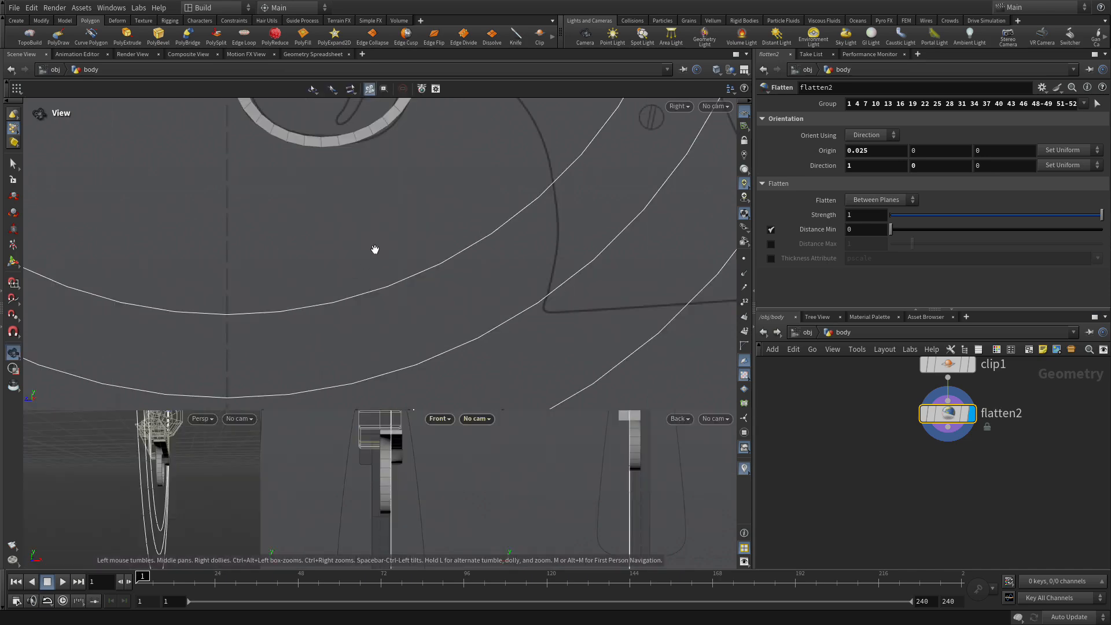
pyautogui.hotkey('space', 'b')
pyautogui.moveTo(456, 321); pyautogui.dragTo(433, 314)
pyautogui.moveTo(433, 314); pyautogui.dragTo(596, 217, button='right')
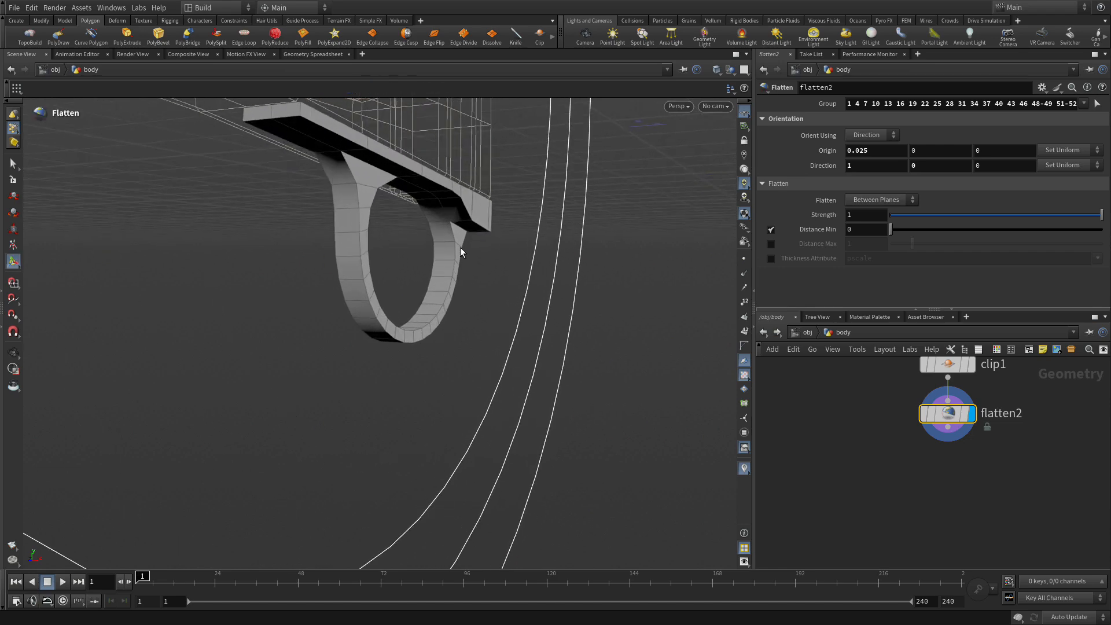
pyautogui.moveTo(446, 297); pyautogui.dragTo(231, 252)
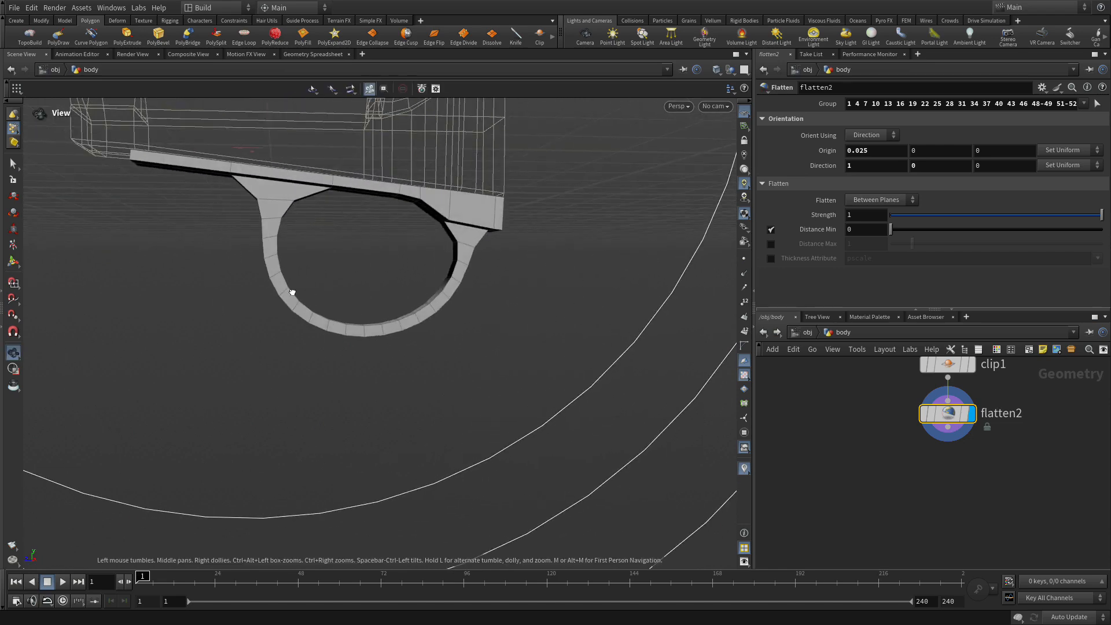
pyautogui.moveTo(280, 292); pyautogui.dragTo(412, 298)
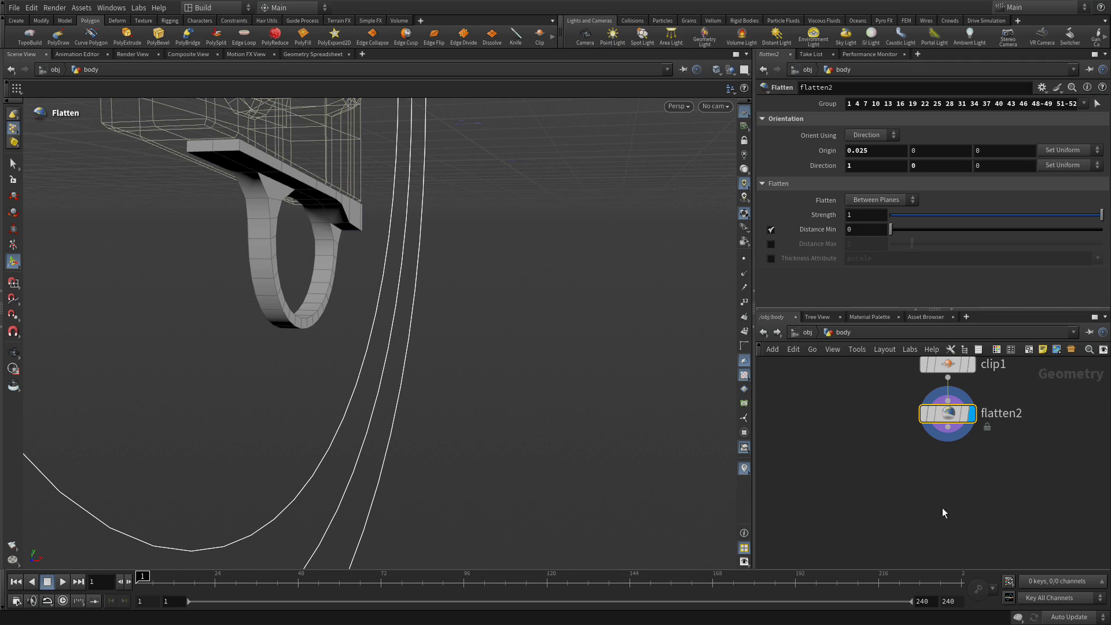
pyautogui.press('Tab')
pyautogui.write('mirror')
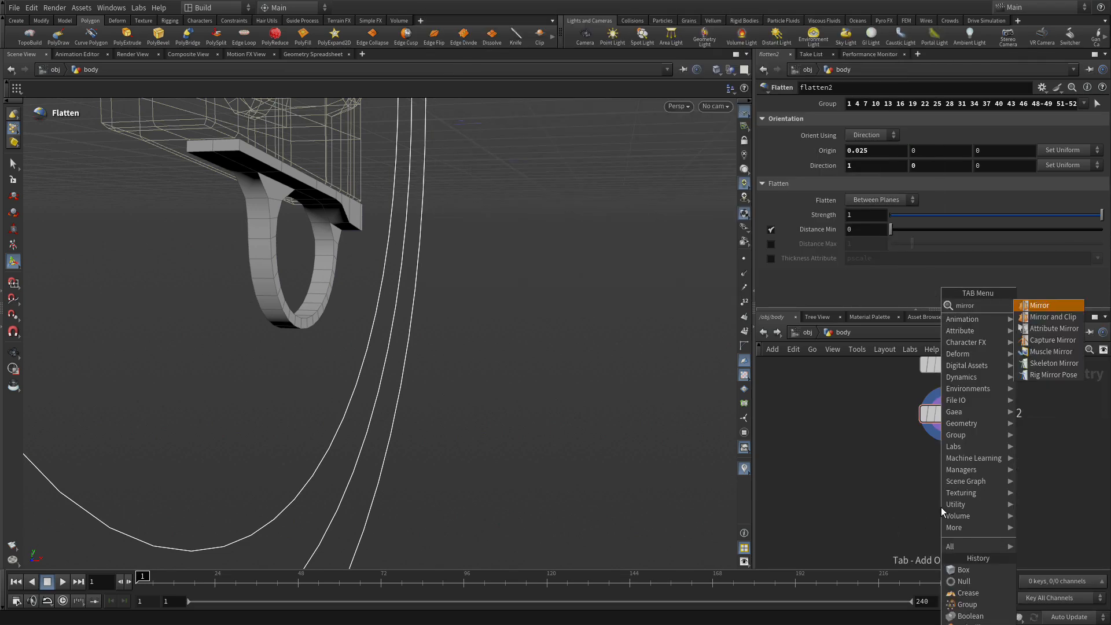
pyautogui.press('Return')
pyautogui.click(949, 482)
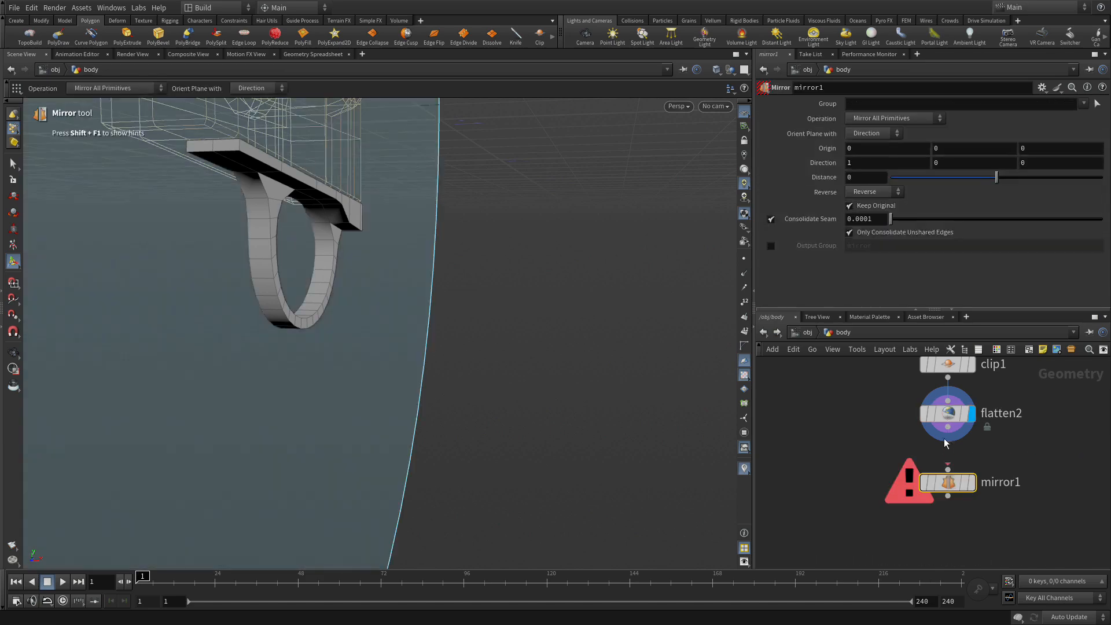
pyautogui.click(948, 427)
pyautogui.click(947, 469)
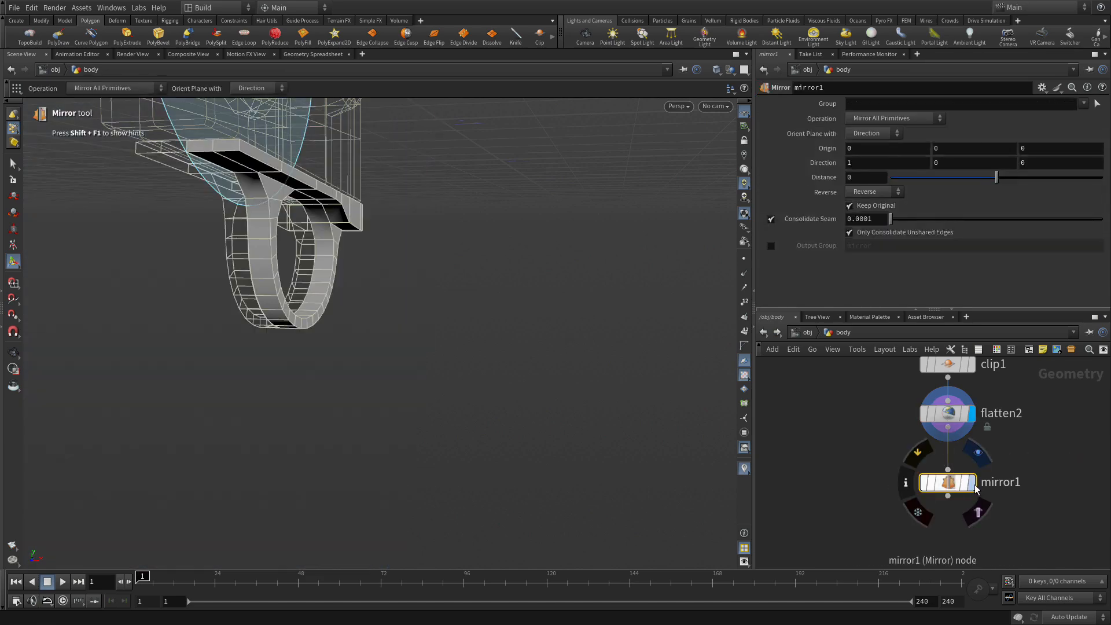
# - Display the mirrored trigger guard and inspect its full width from the side and below
pyautogui.click(974, 483)
pyautogui.press('Escape')
pyautogui.moveTo(576, 428); pyautogui.dragTo(402, 355)
pyautogui.press('Return')
# - Add a Fuse node after the mirror node, connect the mirrored geometry to its first input, and display it
pyautogui.press('Tab')
pyautogui.write('fuse')
pyautogui.press('Return')
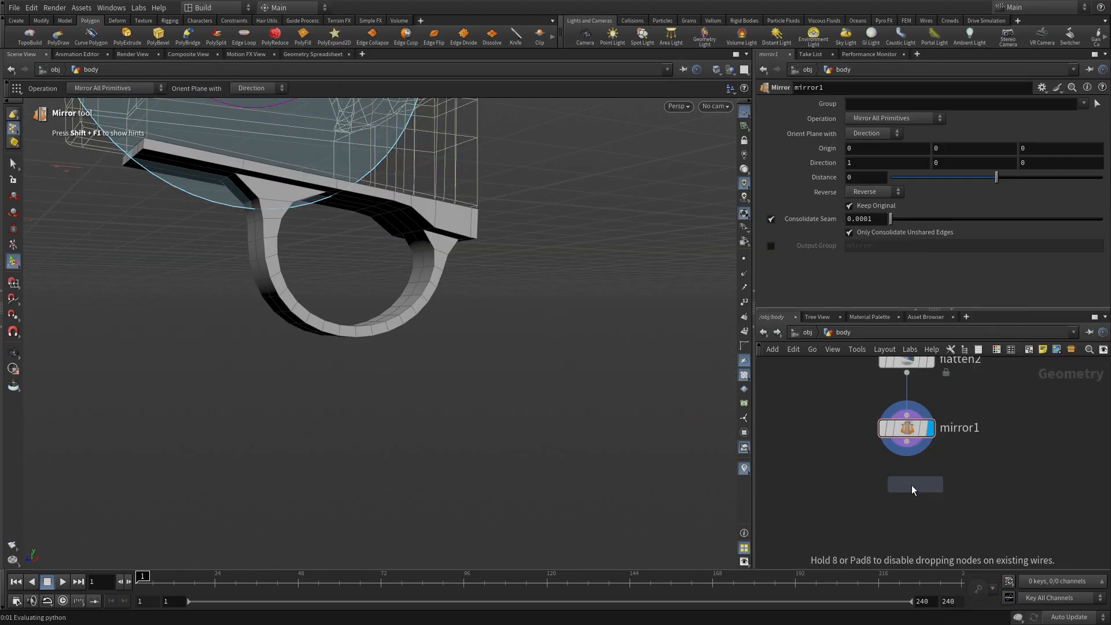
pyautogui.click(907, 485)
pyautogui.click(906, 441)
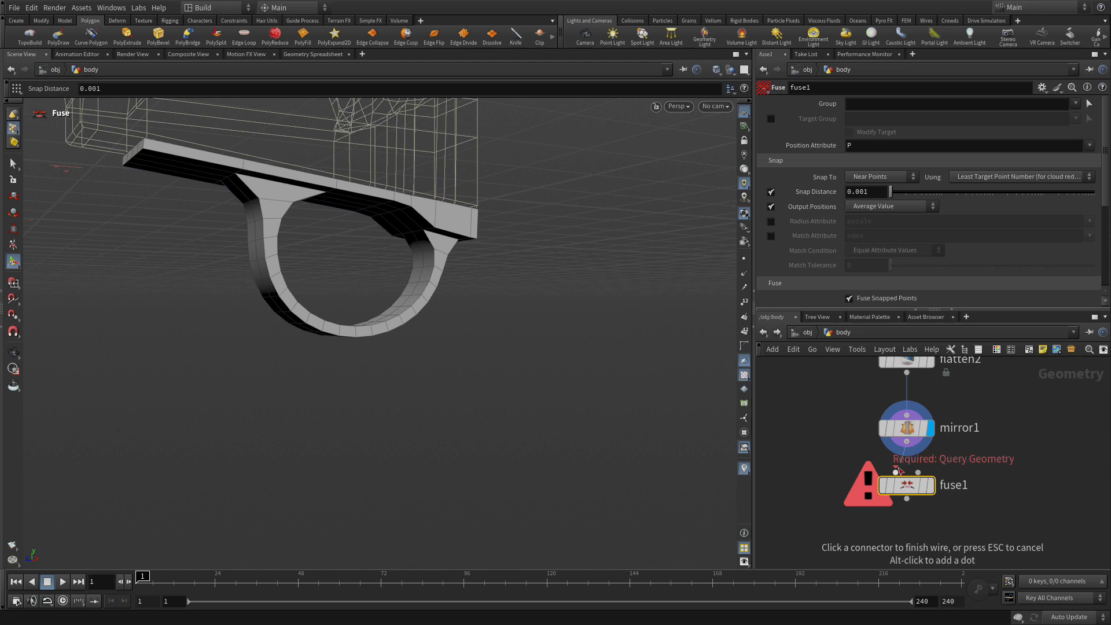
pyautogui.click(896, 472)
pyautogui.click(928, 485)
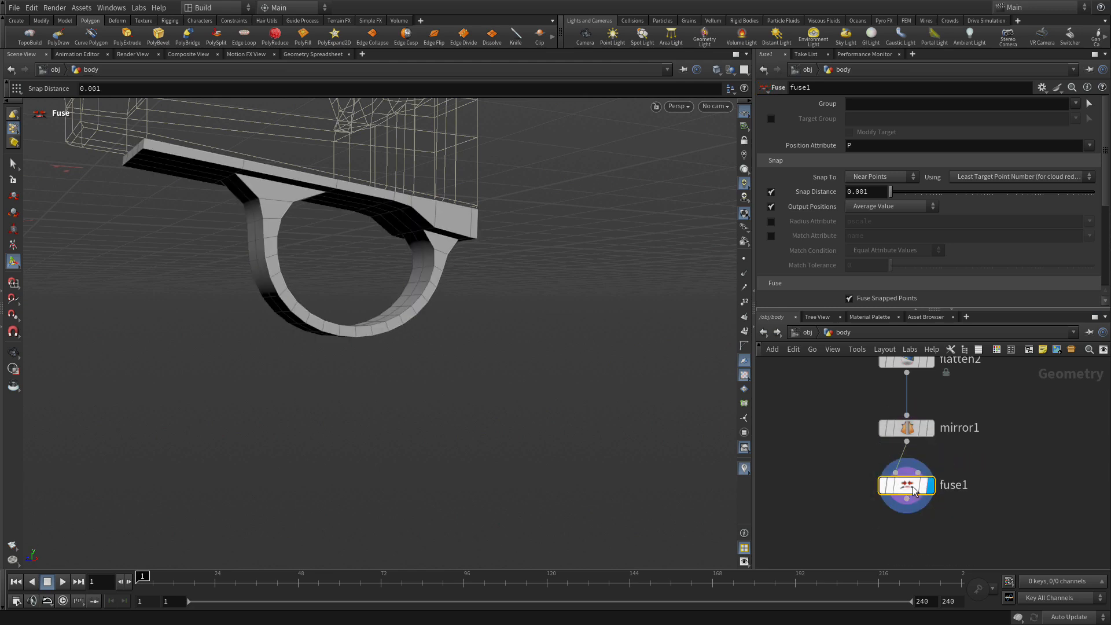
pyautogui.click(988, 452)
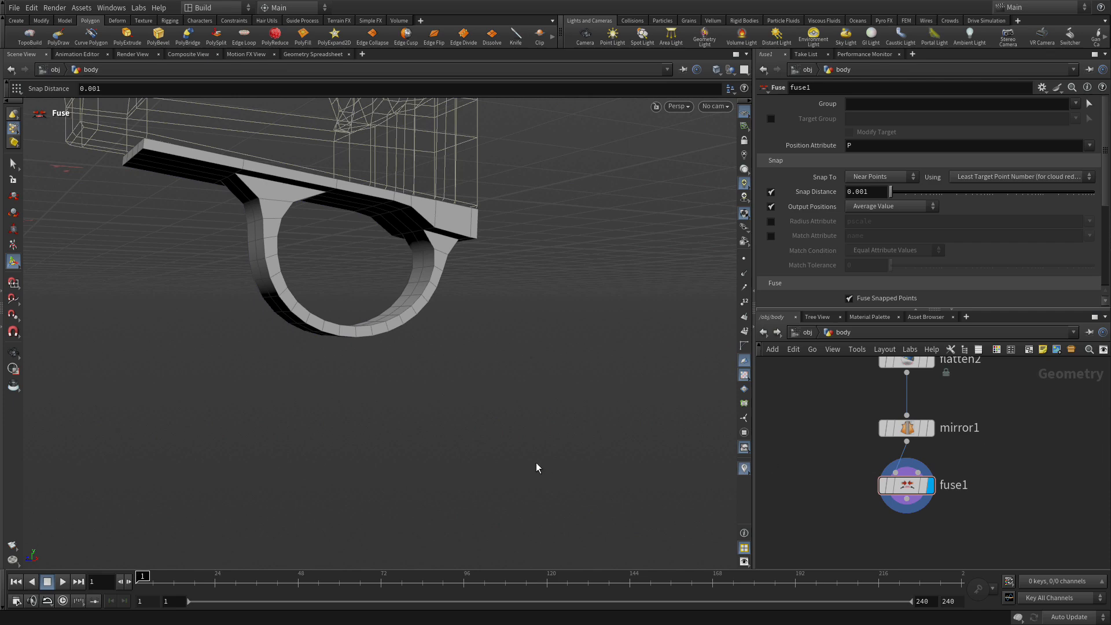
# - Delete the four faces around the centre line on the strip's underside, inside the trigger guard loop
pyautogui.press('Escape')
pyautogui.moveTo(556, 401); pyautogui.dragTo(511, 293)
pyautogui.moveTo(498, 313); pyautogui.dragTo(585, 214, button='right')
pyautogui.moveTo(434, 214); pyautogui.dragTo(550, 258, button='middle')
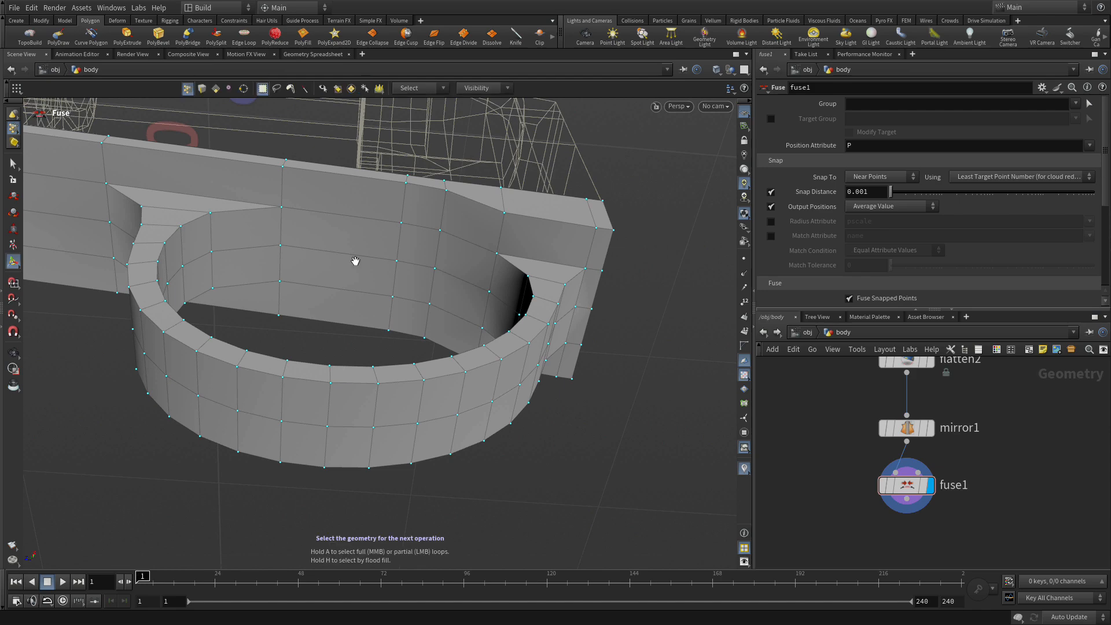
pyautogui.press('4')
pyautogui.click(327, 238)
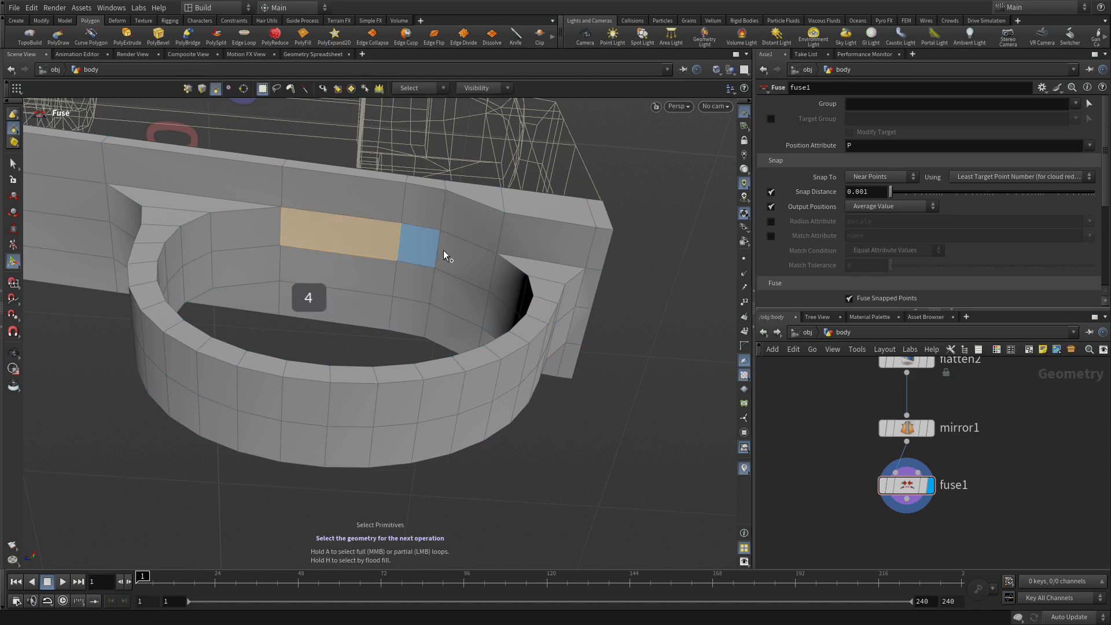
pyautogui.keyDown('shift'); pyautogui.click(417, 242); pyautogui.keyUp('shift')
pyautogui.keyDown('shift'); pyautogui.click(409, 283); pyautogui.keyUp('shift')
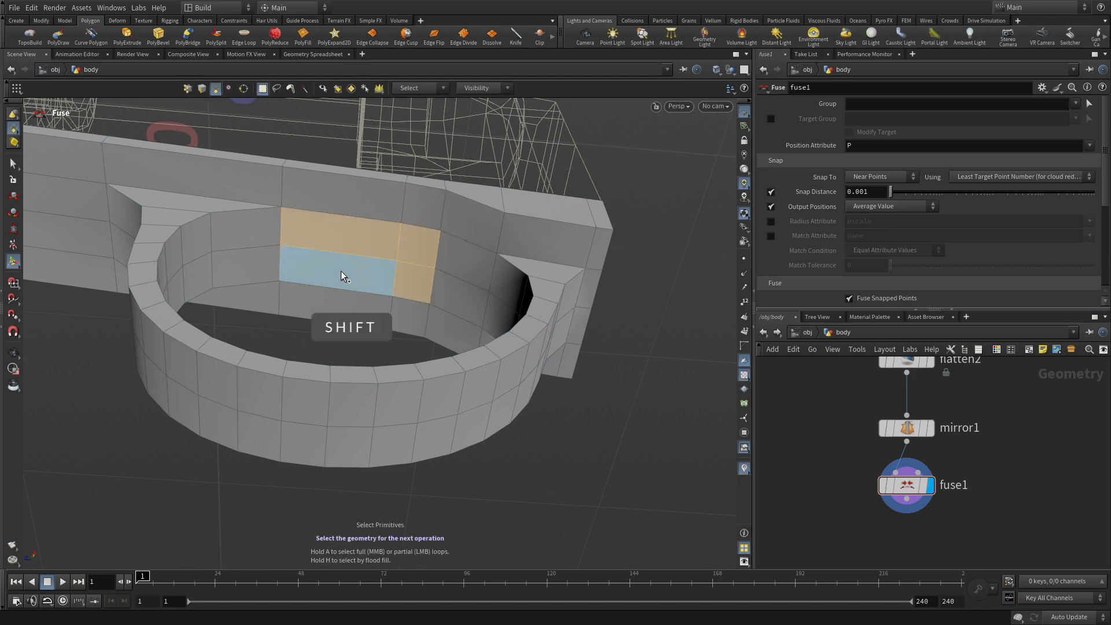
pyautogui.keyDown('shift'); pyautogui.click(342, 271); pyautogui.keyUp('shift')
pyautogui.press('Delete')
# - Delete the four matching faces on the strip's top side, directly above the opening on the underside
pyautogui.press('Escape')
pyautogui.moveTo(355, 208); pyautogui.dragTo(365, 339)
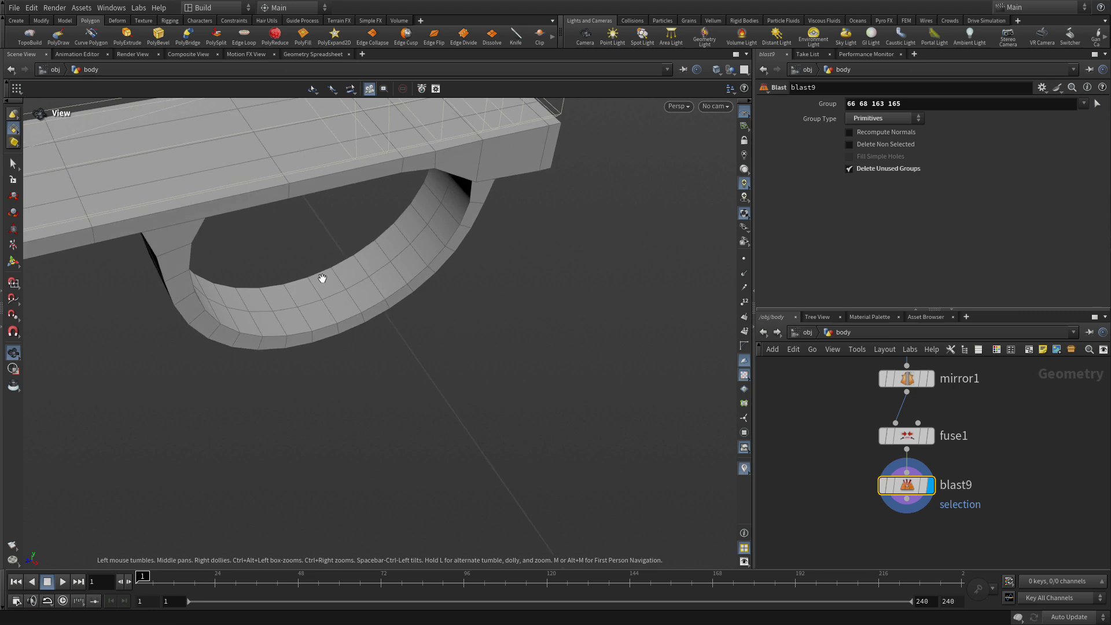
pyautogui.moveTo(316, 280); pyautogui.dragTo(330, 397, button='middle')
pyautogui.press('s')
pyautogui.click(321, 278)
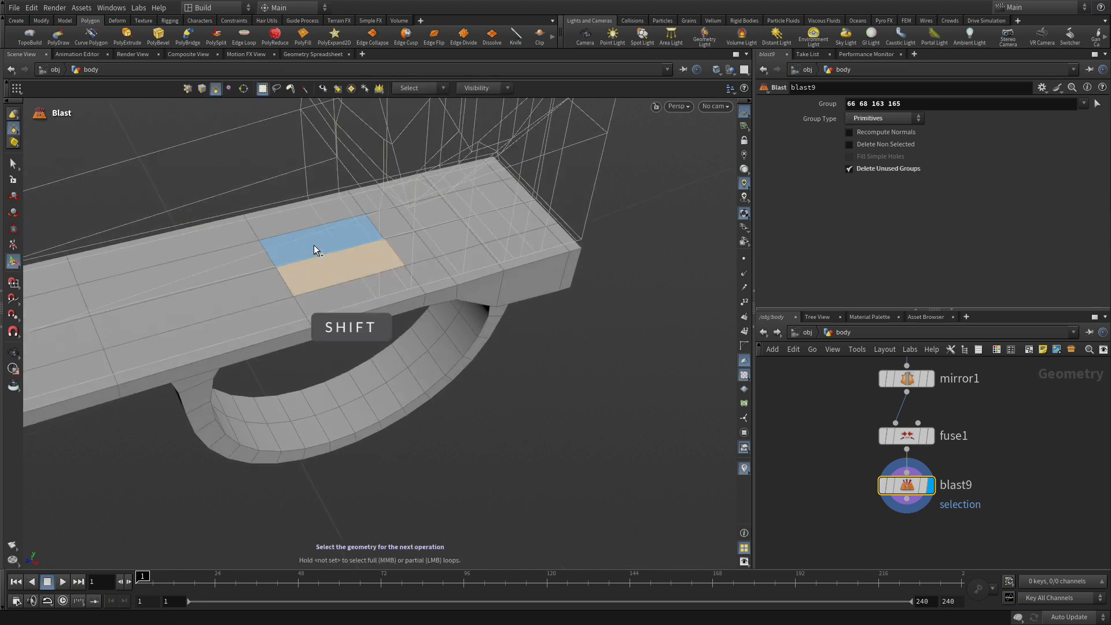
pyautogui.keyDown('shift'); pyautogui.click(314, 250); pyautogui.keyUp('shift')
pyautogui.keyDown('shift'); pyautogui.click(414, 237); pyautogui.keyUp('shift')
pyautogui.keyDown('shift'); pyautogui.click(414, 245); pyautogui.keyUp('shift')
pyautogui.press('Delete')
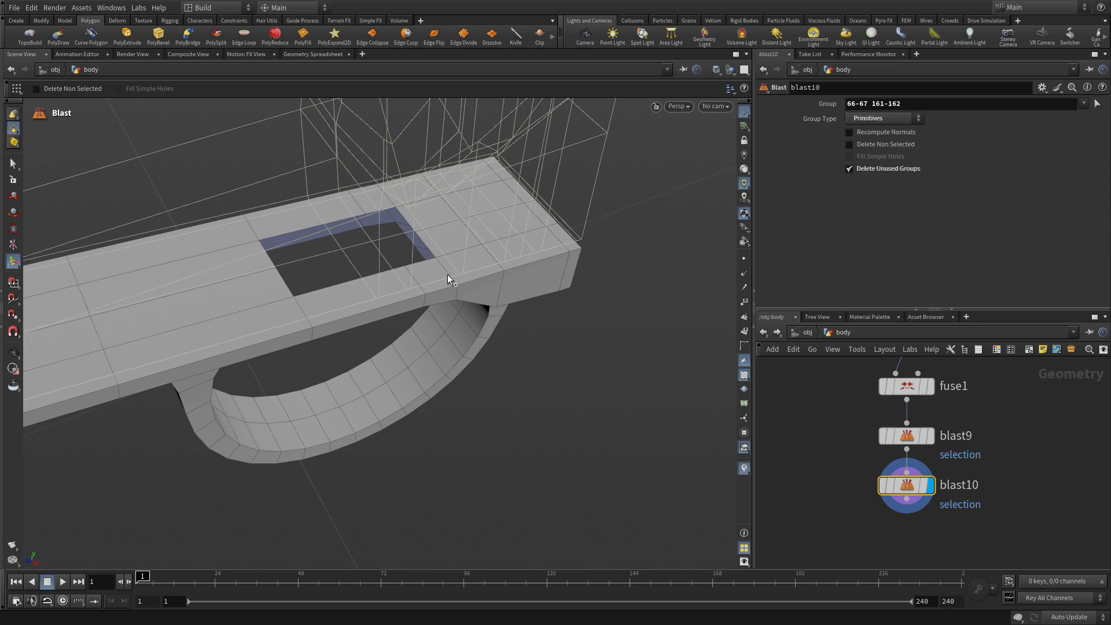
# - Bridge the boundary edge loops of the top and bottom openings with PolyBridge to wall in the trigger slot
pyautogui.press('s')
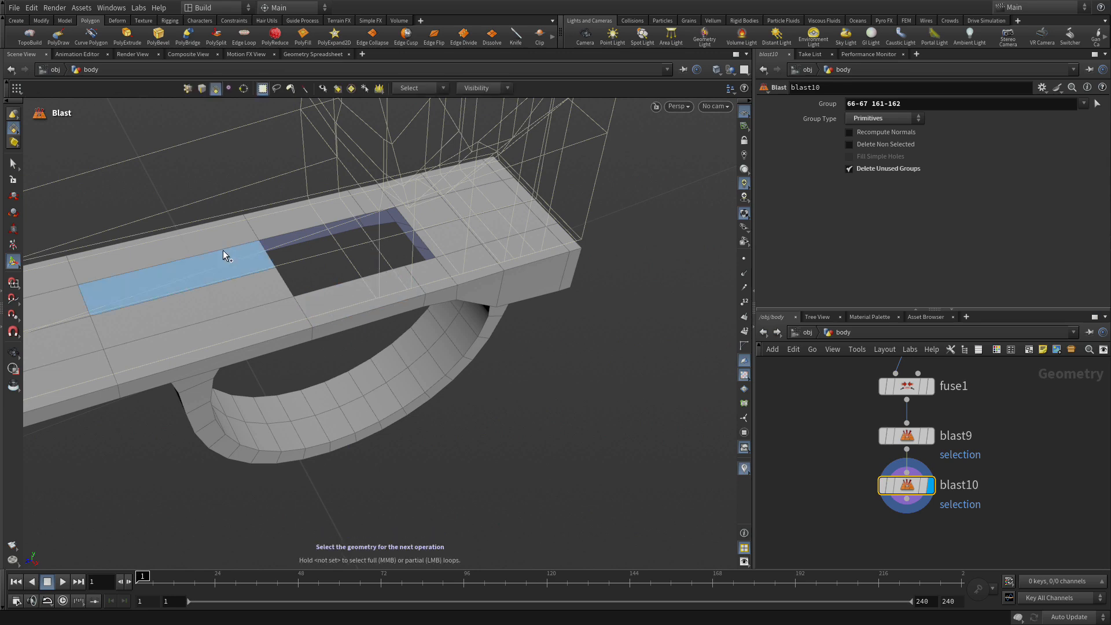
pyautogui.press('3')
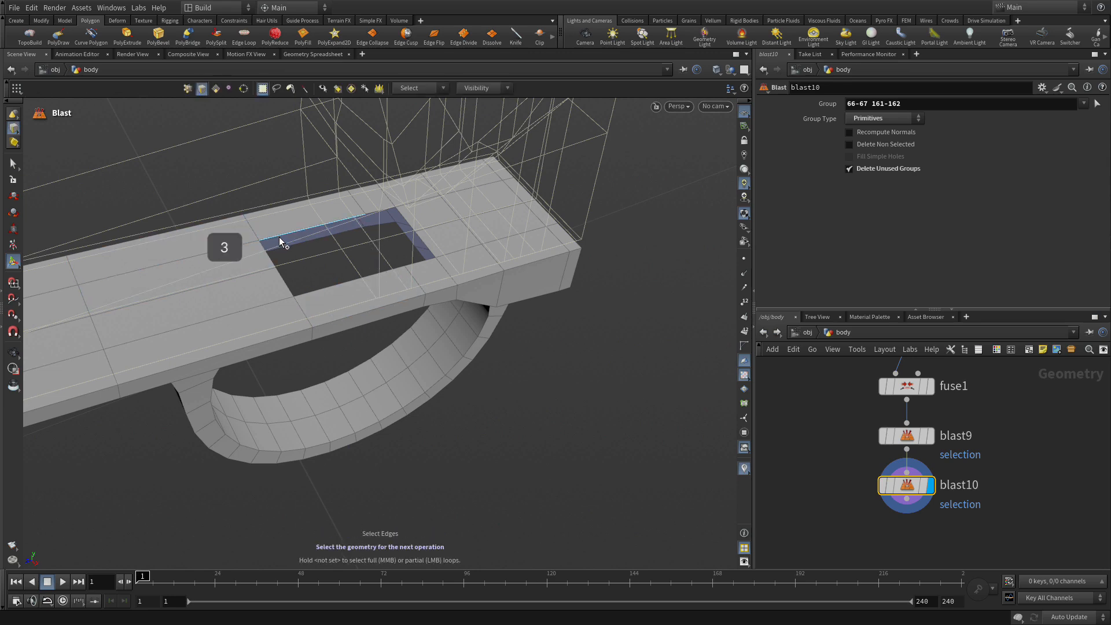
pyautogui.doubleClick(281, 238)
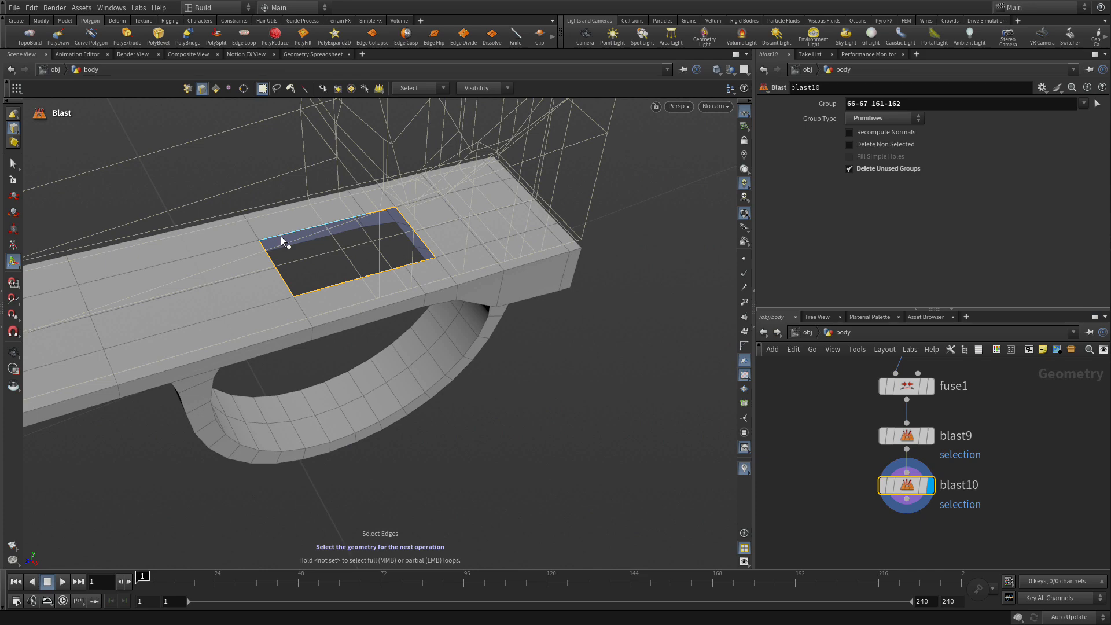
pyautogui.press('Escape')
pyautogui.moveTo(308, 263); pyautogui.dragTo(287, 116)
pyautogui.press('Return')
pyautogui.doubleClick(288, 262)
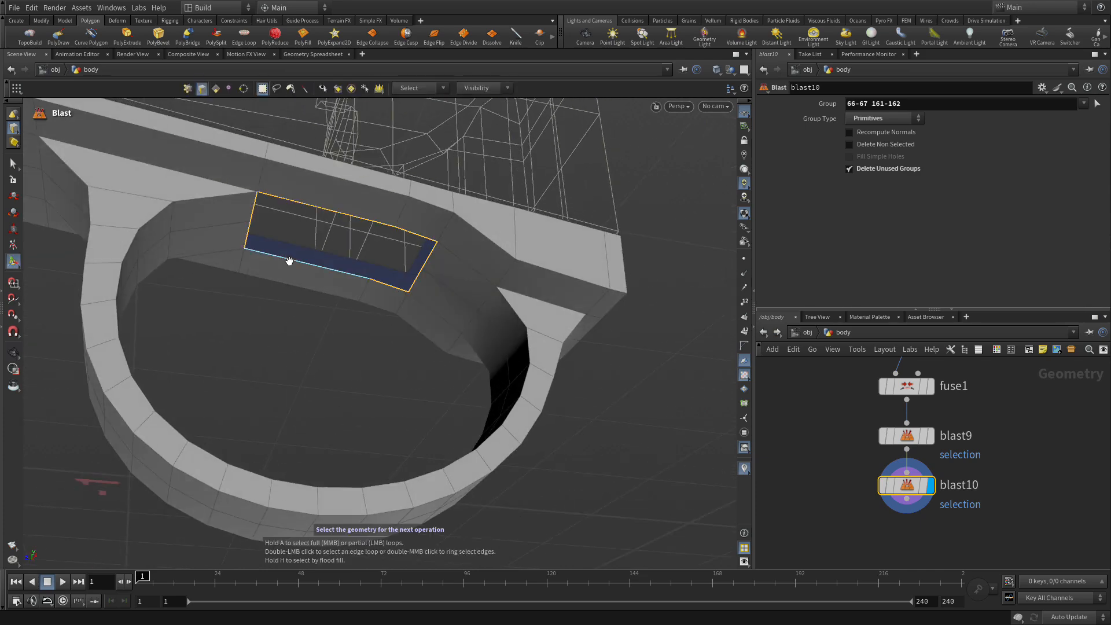
pyautogui.click(190, 34)
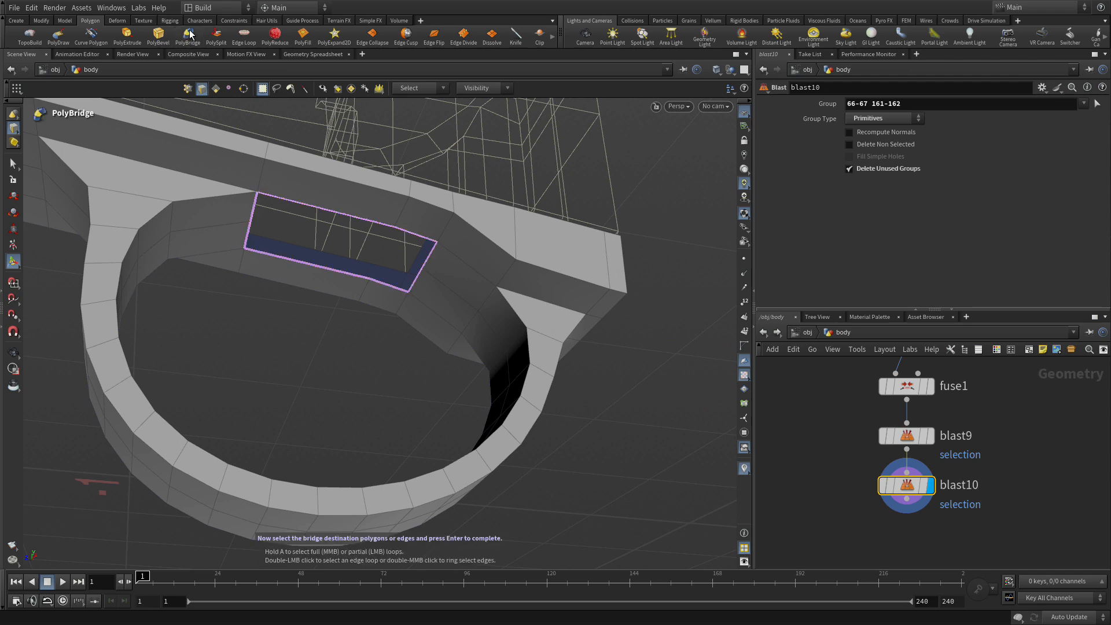
pyautogui.doubleClick(294, 249)
pyautogui.press('Return')
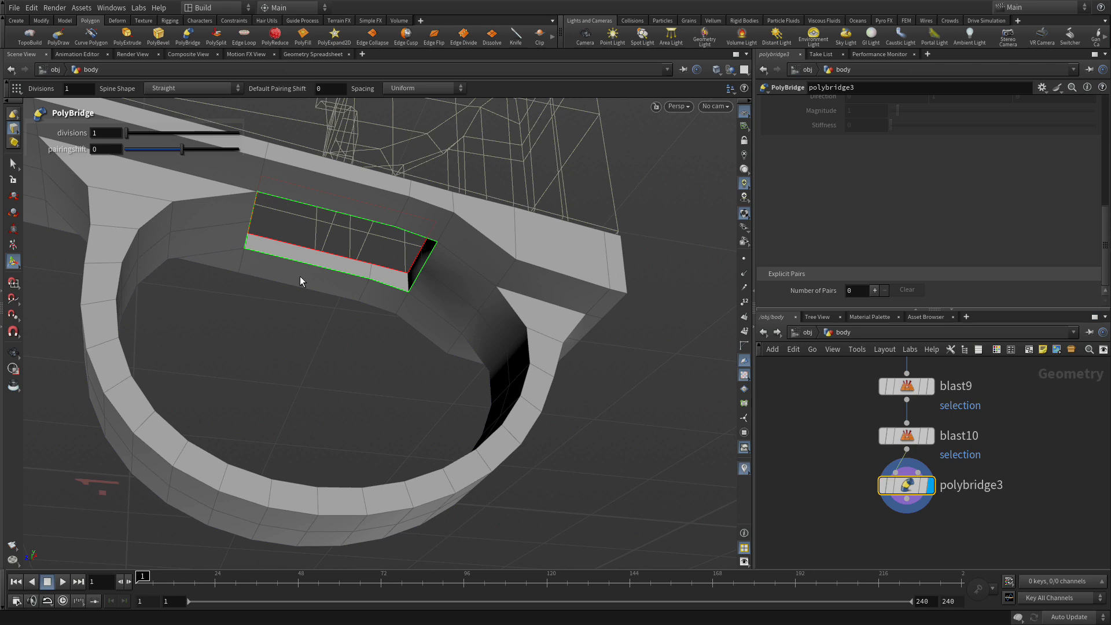
# - Add a Null node after the slot's PolyBridge node, connect it, and name it TRIGGER_GUARD_OUT
pyautogui.moveTo(959, 542); pyautogui.dragTo(943, 492, button='middle')
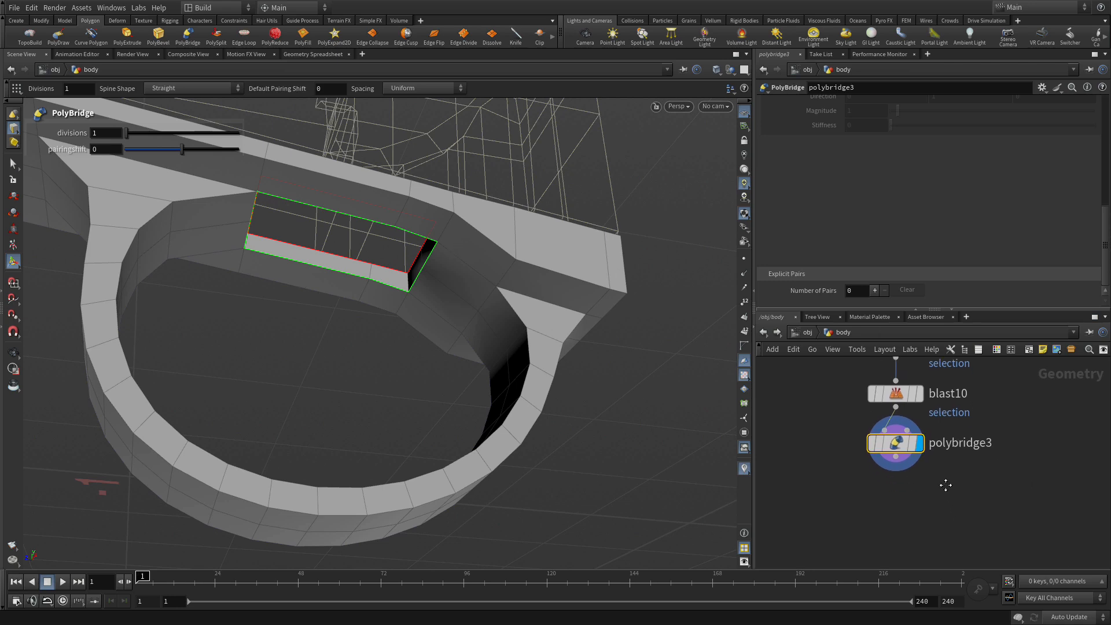
pyautogui.press('Tab')
pyautogui.write('null')
pyautogui.press('Return')
pyautogui.click(890, 506)
pyautogui.click(890, 462)
pyautogui.click(890, 489)
pyautogui.doubleClick(925, 506)
pyautogui.write('TRIGGER_')
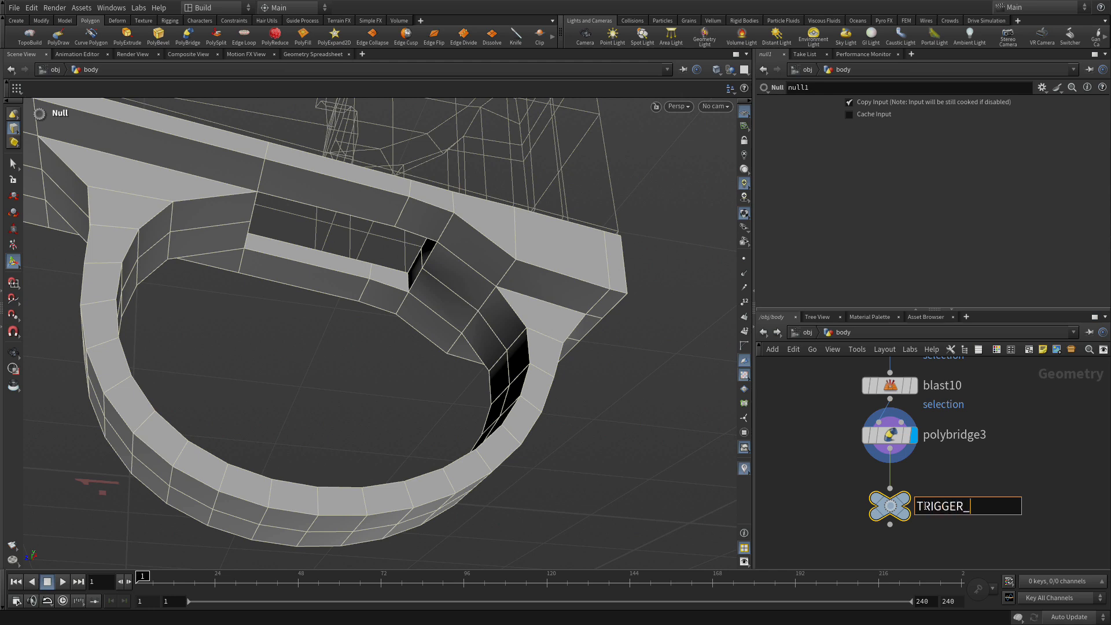
pyautogui.write('GUARD_OUT')
pyautogui.press('Return')
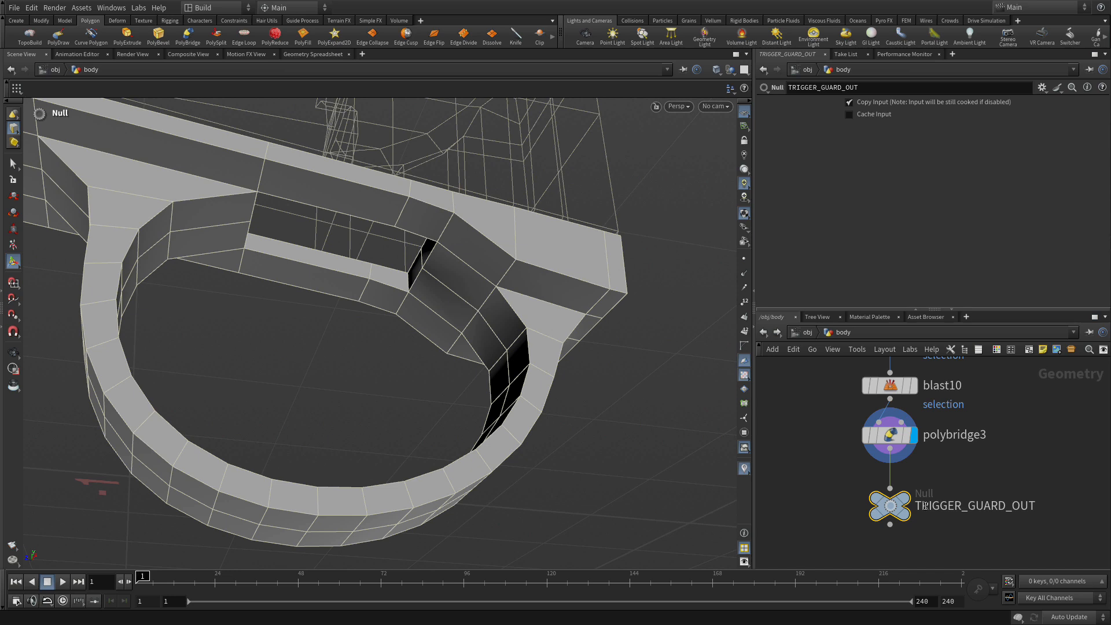
# - Move the group1, crease1 and BODY_OUT nodes next to the end of the trigger guard branch
pyautogui.press('h')
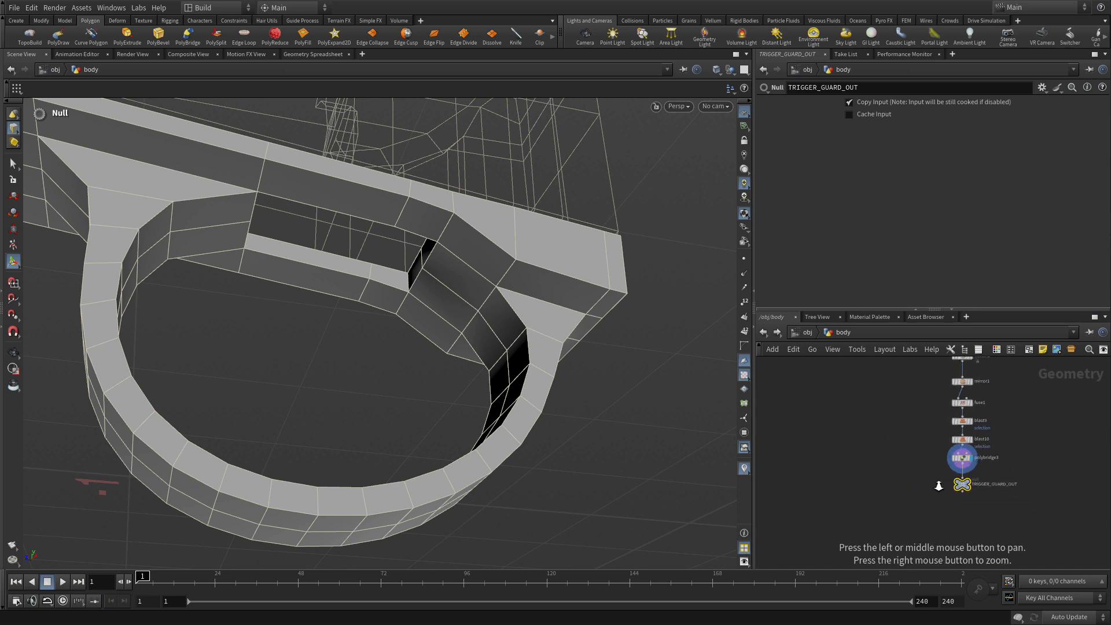
pyautogui.moveTo(898, 454); pyautogui.dragTo(833, 483)
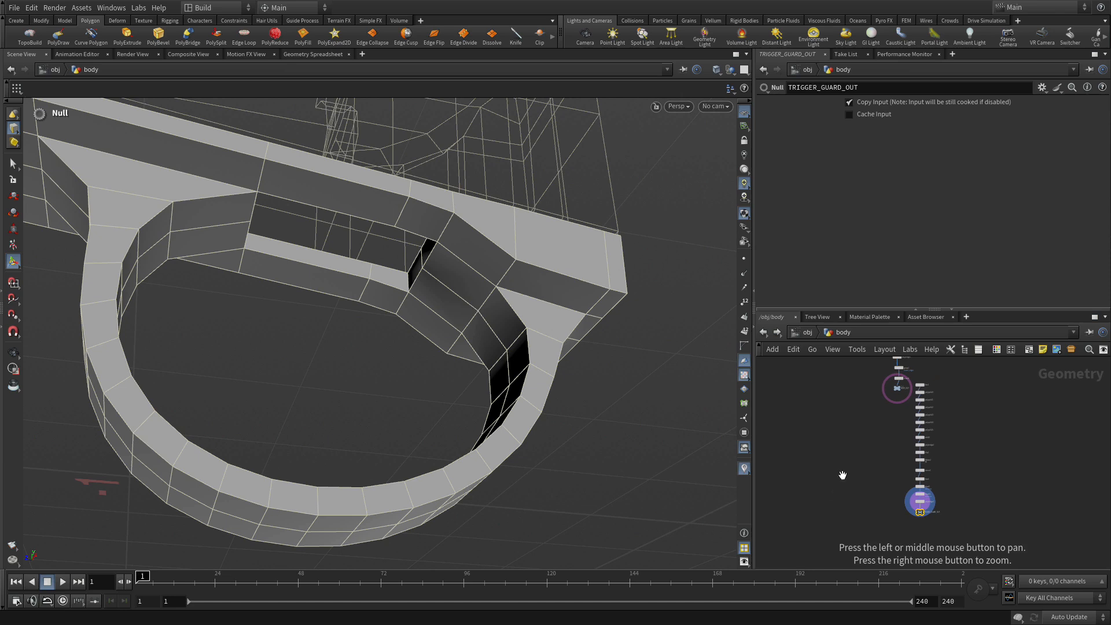
pyautogui.moveTo(895, 405); pyautogui.dragTo(902, 469, button='middle')
pyautogui.moveTo(901, 469); pyautogui.dragTo(852, 537)
pyautogui.moveTo(952, 531); pyautogui.dragTo(926, 379)
pyautogui.moveTo(784, 412); pyautogui.dragTo(839, 383, button='right')
pyautogui.moveTo(896, 382); pyautogui.dragTo(843, 476, button='middle')
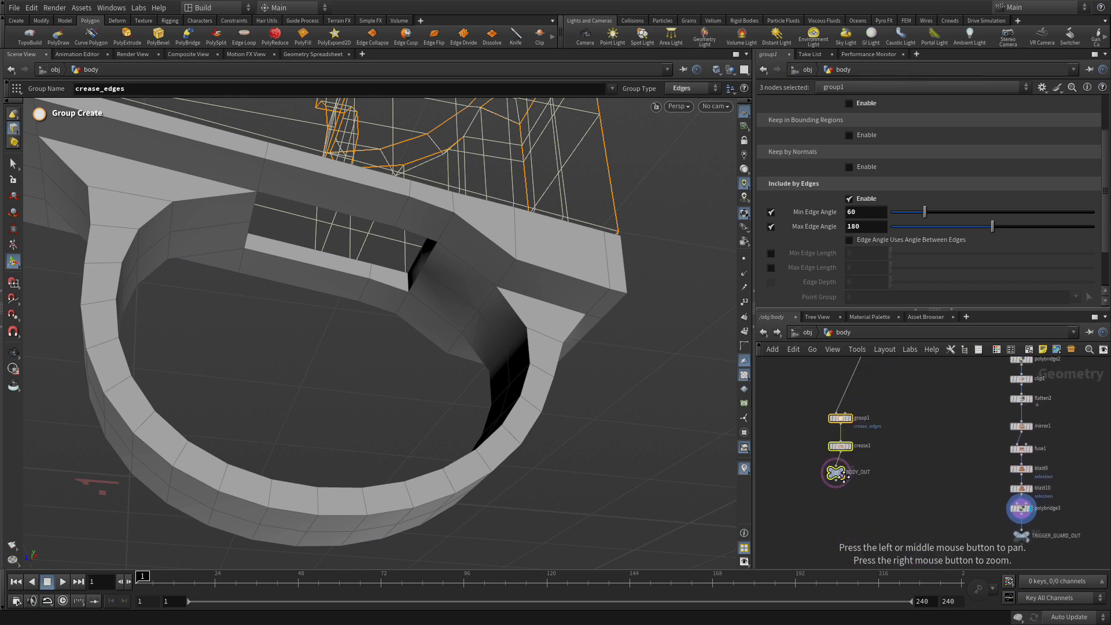
pyautogui.moveTo(862, 476); pyautogui.dragTo(870, 470, button='right')
pyautogui.moveTo(830, 475); pyautogui.dragTo(971, 540)
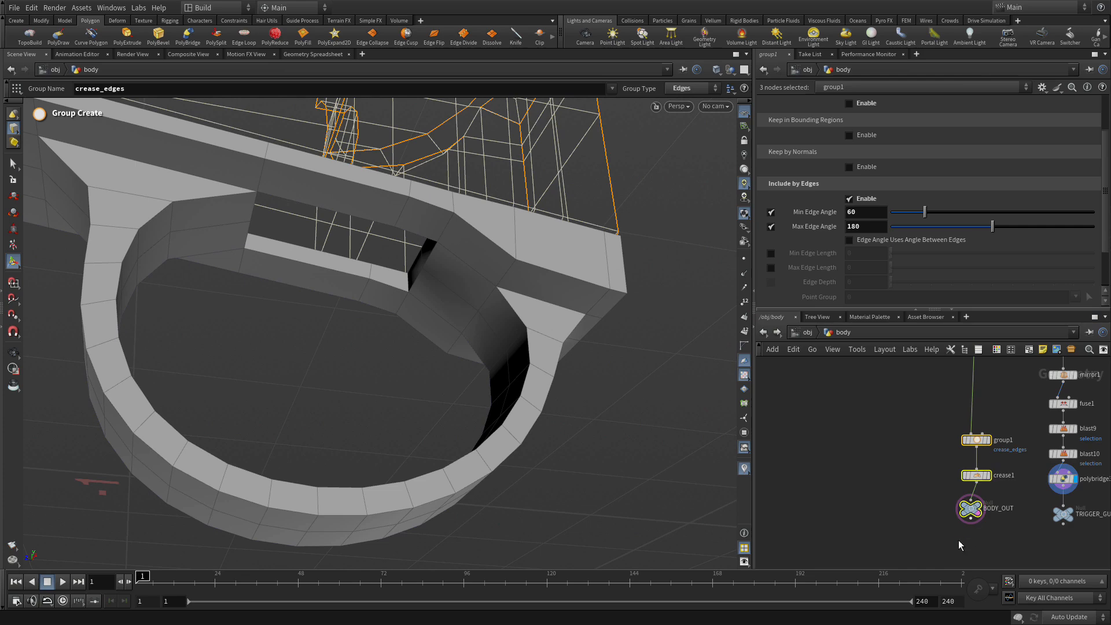
# - Add a Merge node below both branches and connect BODY_OUT and TRIGGER_GUARD_OUT to it
pyautogui.moveTo(964, 564); pyautogui.dragTo(820, 464, button='middle')
pyautogui.click(901, 529)
pyautogui.press('Tab')
pyautogui.write('mer')
pyautogui.press('Return')
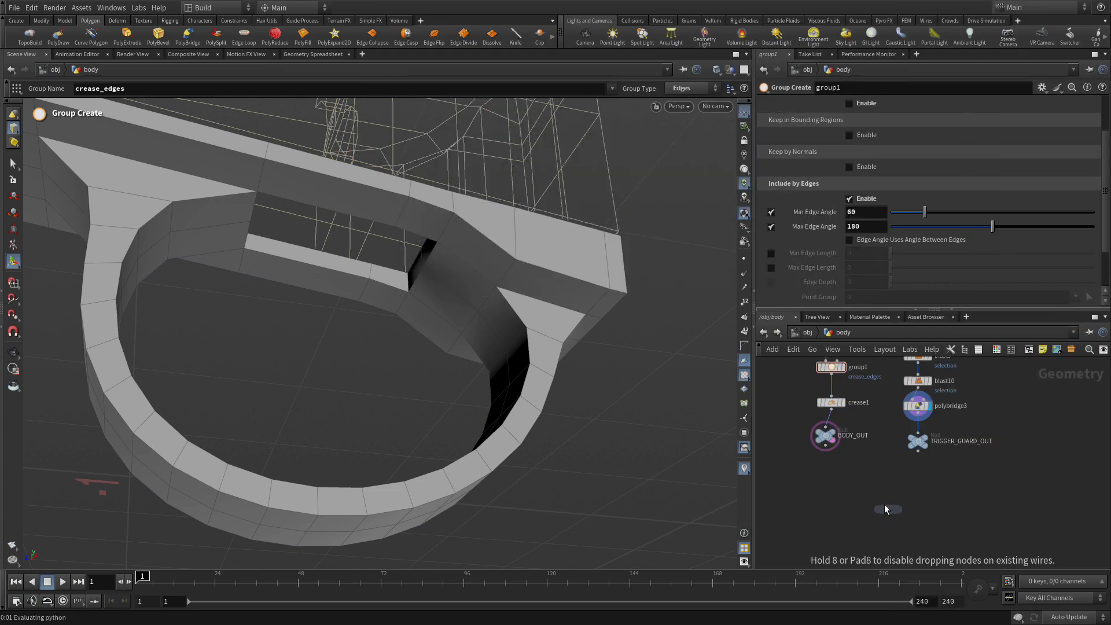
pyautogui.click(869, 481)
pyautogui.moveTo(772, 427); pyautogui.dragTo(945, 454)
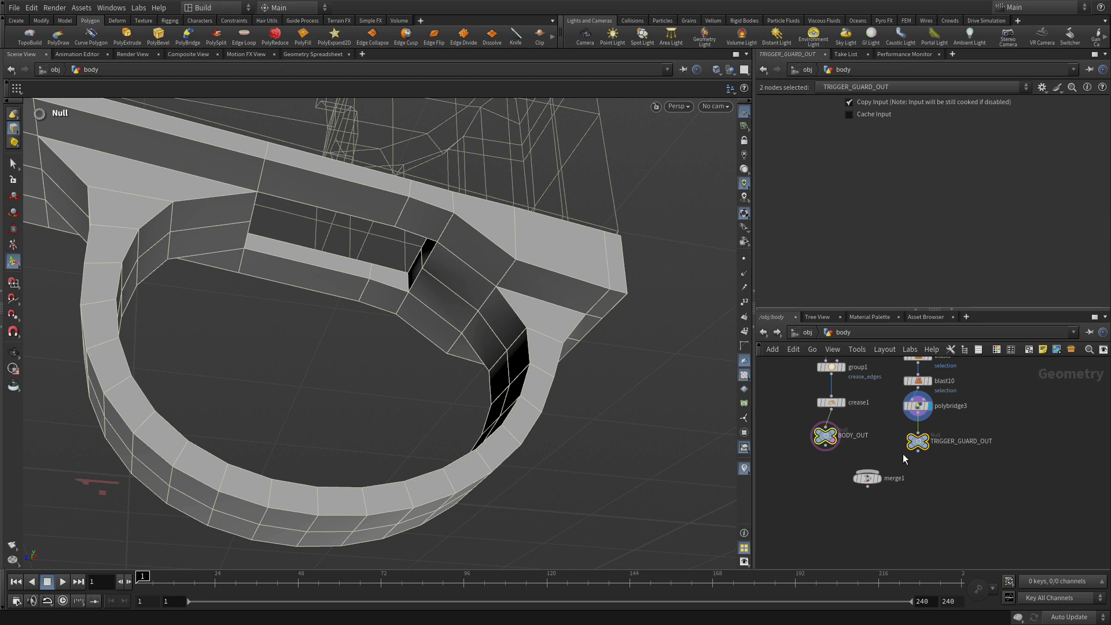
pyautogui.click(917, 451)
pyautogui.click(868, 471)
# - Pull group1 and crease1 out of the body branch, connect them after the merge node, and display the creased combined revolver
pyautogui.moveTo(874, 418); pyautogui.dragTo(802, 383)
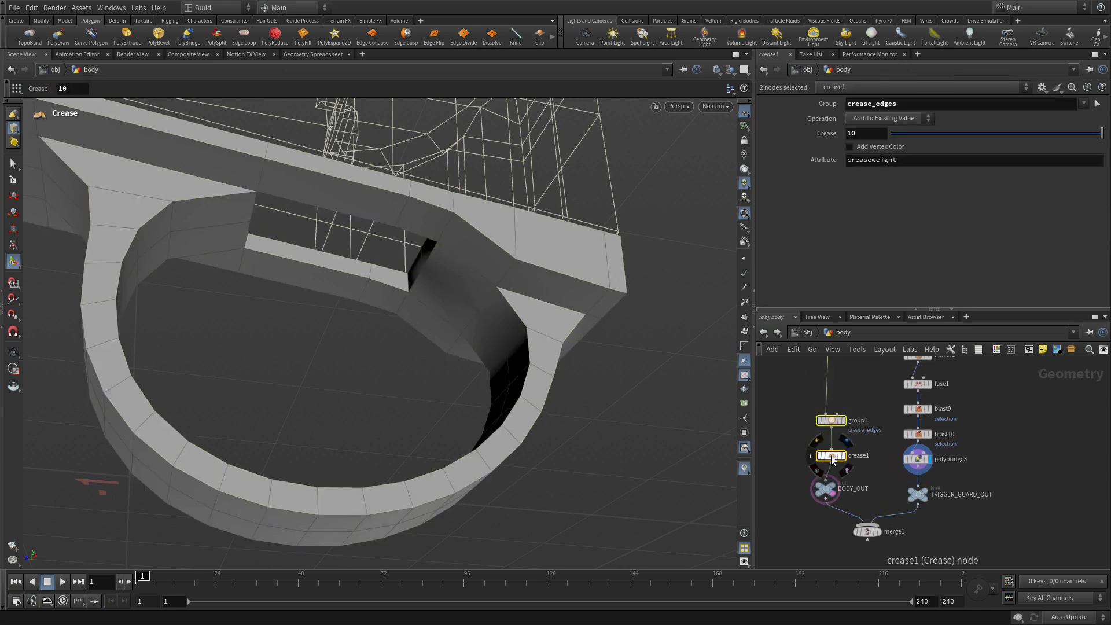
pyautogui.moveTo(833, 457); pyautogui.dragTo(868, 553)
pyautogui.moveTo(819, 520)
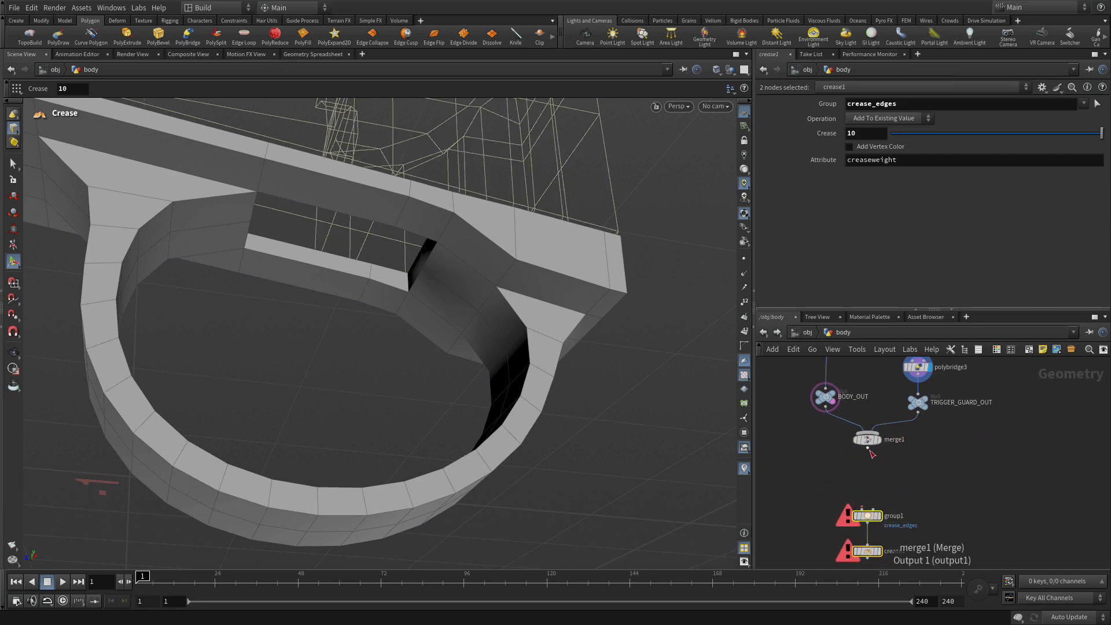
pyautogui.click(864, 506)
pyautogui.click(864, 505)
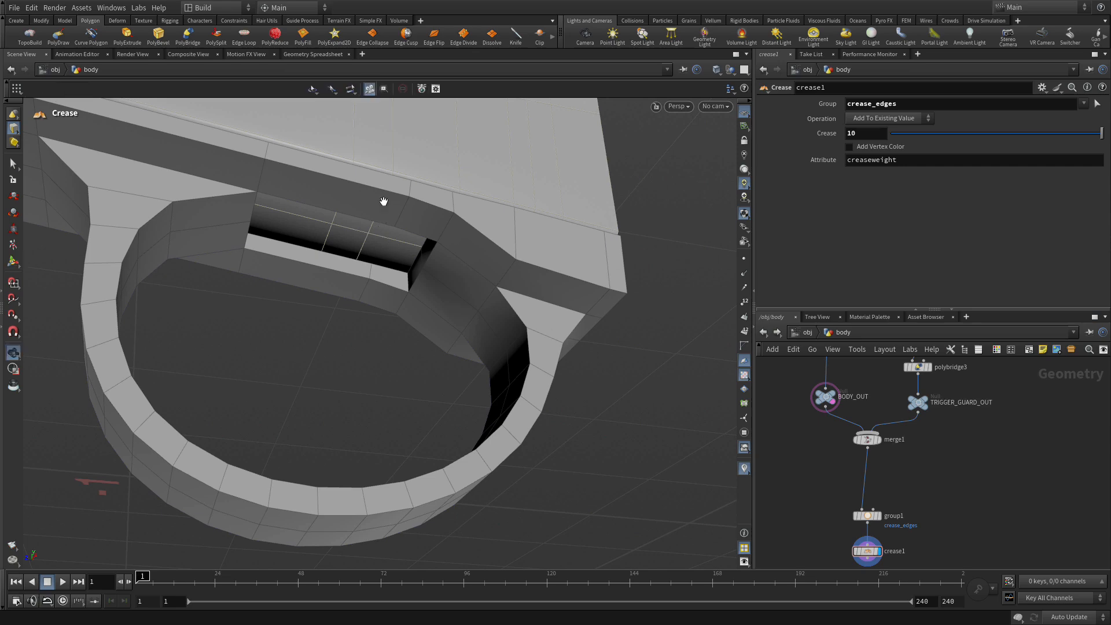
pyautogui.keyDown('alt'); pyautogui.moveTo(383, 204); pyautogui.dragTo(404, 246); pyautogui.keyUp('alt')
pyautogui.keyDown('alt'); pyautogui.moveTo(405, 246); pyautogui.dragTo(328, 193, button='right'); pyautogui.keyUp('alt')
pyautogui.moveTo(328, 193); pyautogui.dragTo(390, 261)
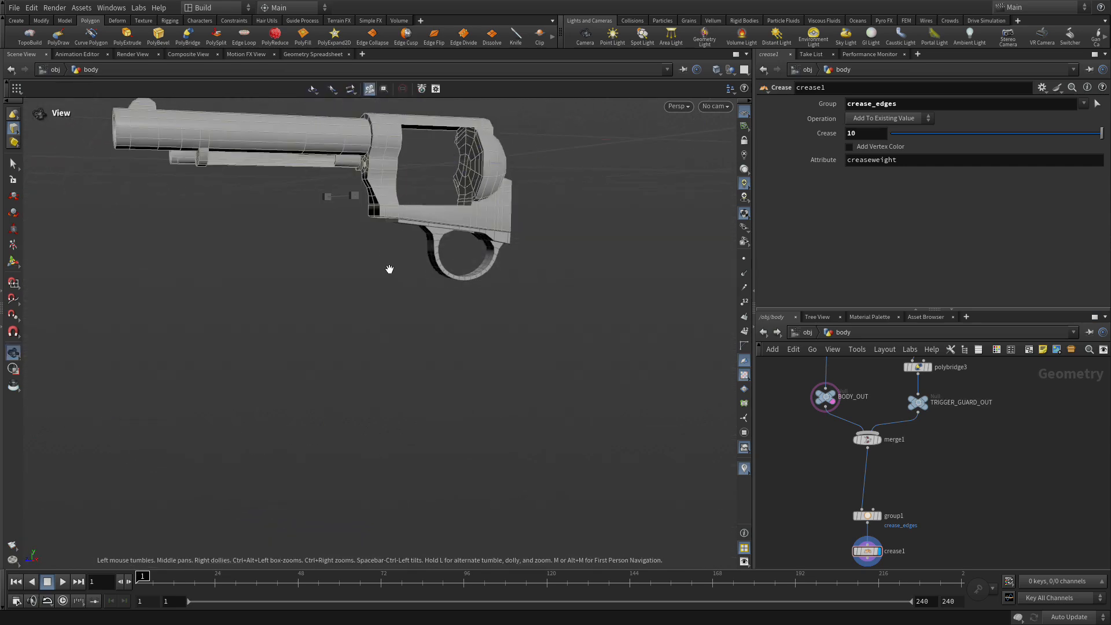
pyautogui.moveTo(390, 260); pyautogui.dragTo(533, 211, button='right')
pyautogui.moveTo(543, 189); pyautogui.dragTo(543, 199, button='middle')
pyautogui.press('Return')
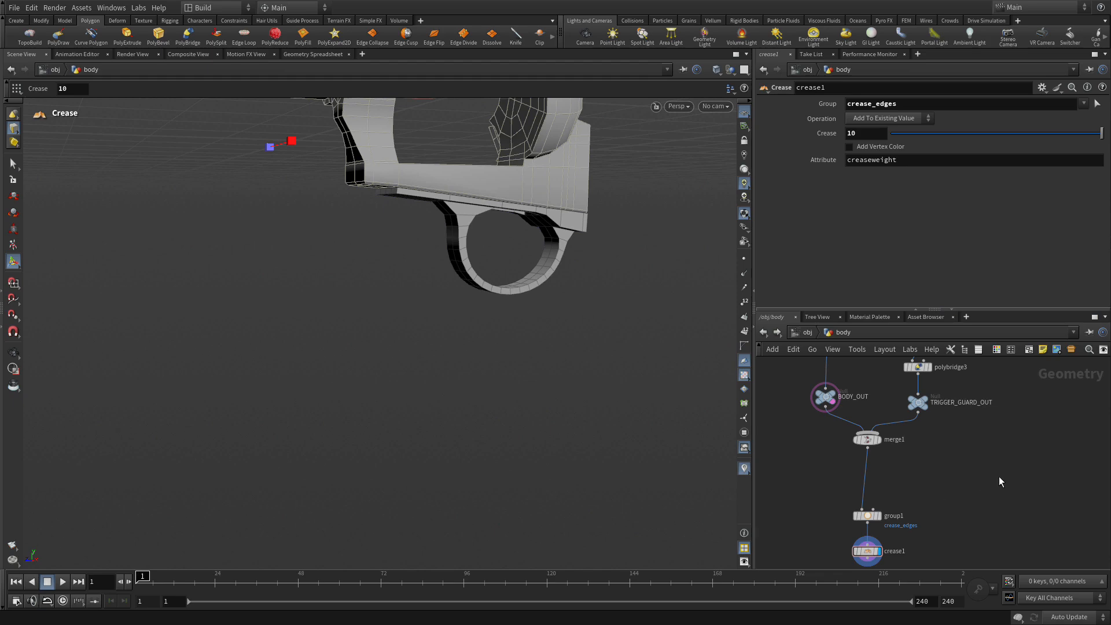
# - Add a PolyDraw (TopoBuild) node in the empty space beside the trigger guard branch
pyautogui.moveTo(1013, 431); pyautogui.dragTo(871, 487, button='middle')
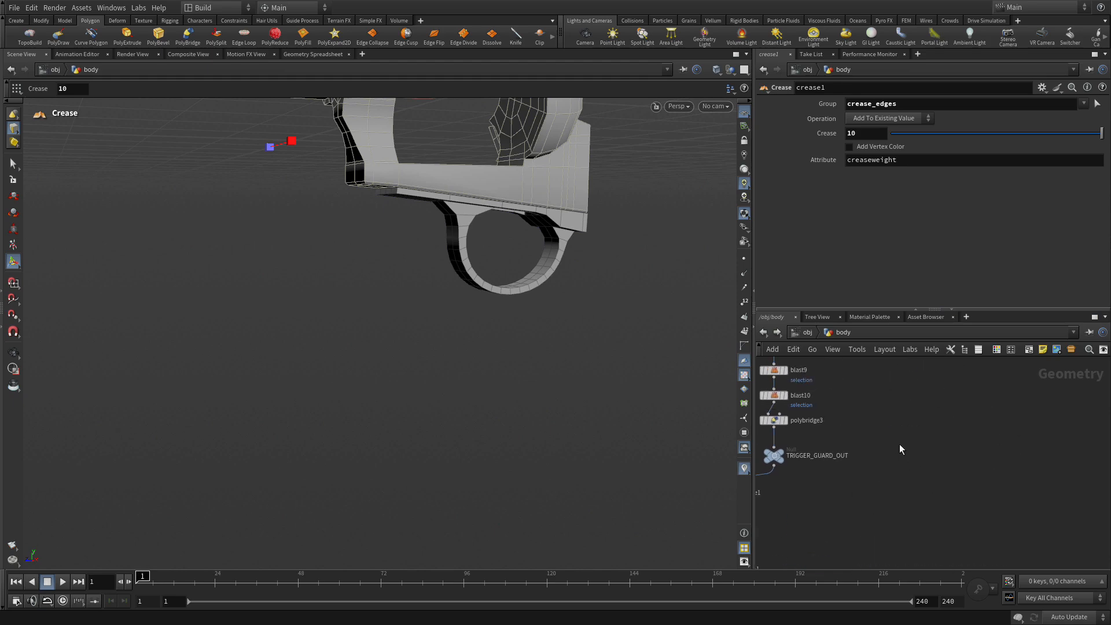
pyautogui.press('Tab')
pyautogui.write('poly')
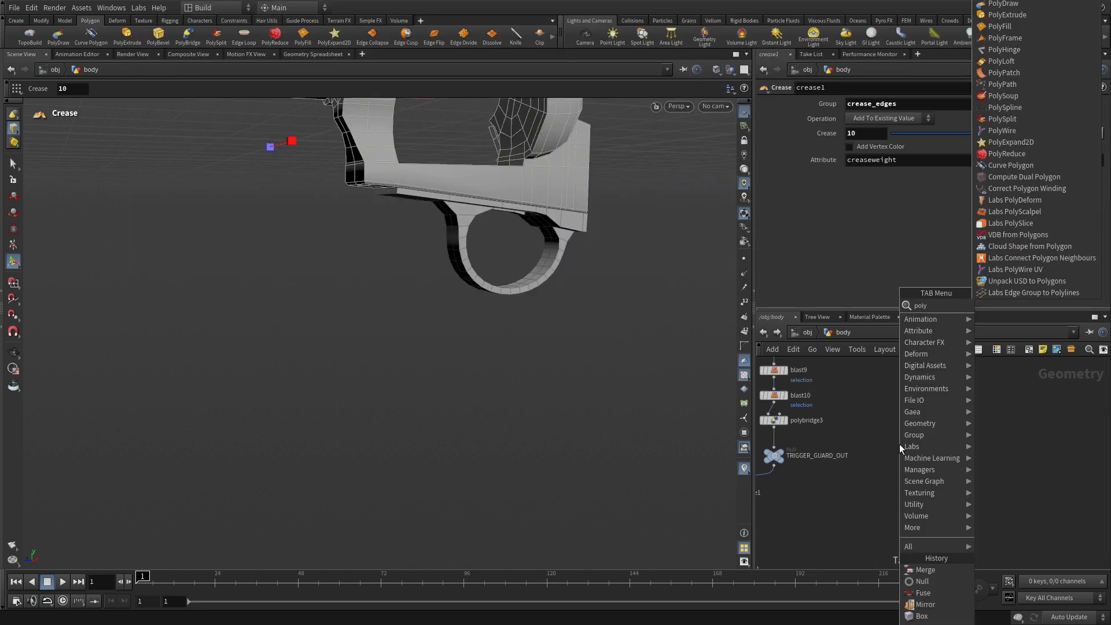
pyautogui.write('d')
pyautogui.write('o')
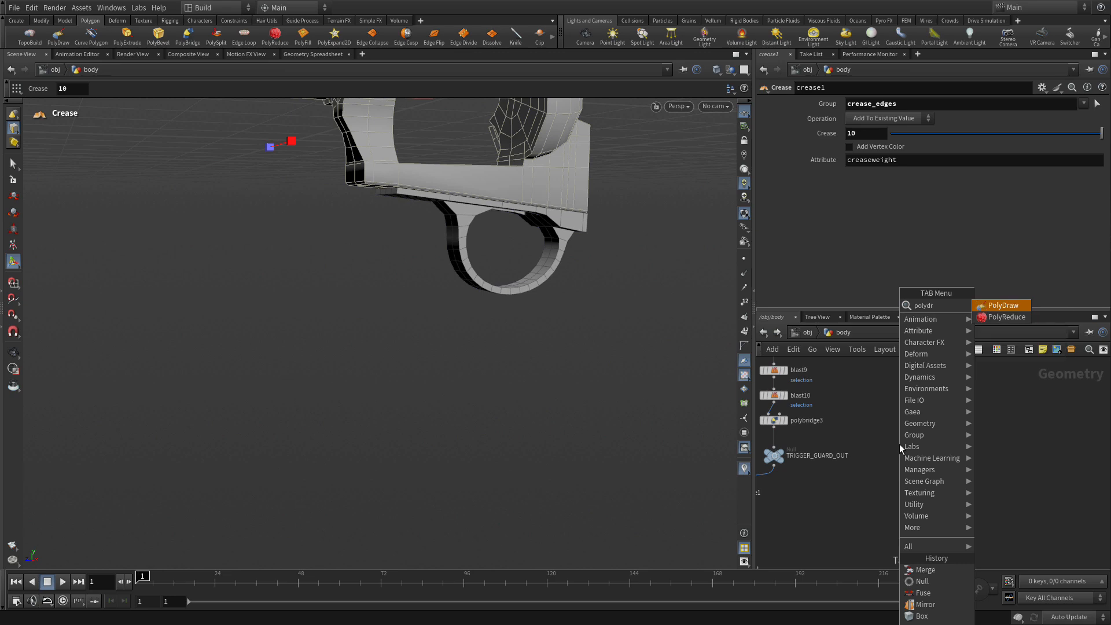
pyautogui.press('Return')
pyautogui.click(904, 411)
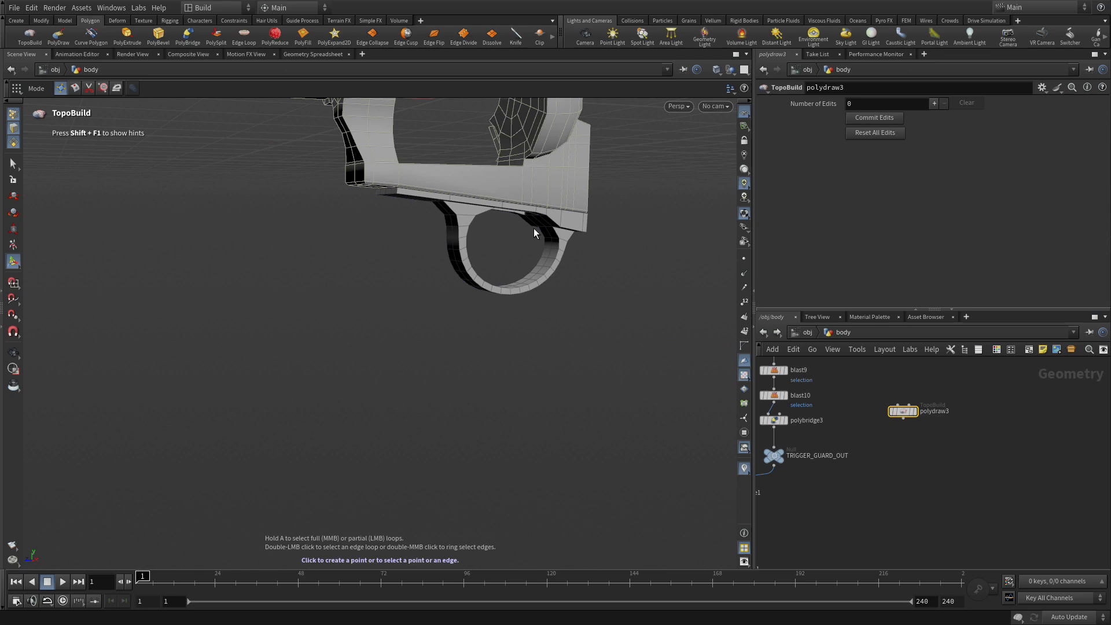
pyautogui.press('Escape')
pyautogui.hotkey('space', 'b')
pyautogui.hotkey('space', 'b')
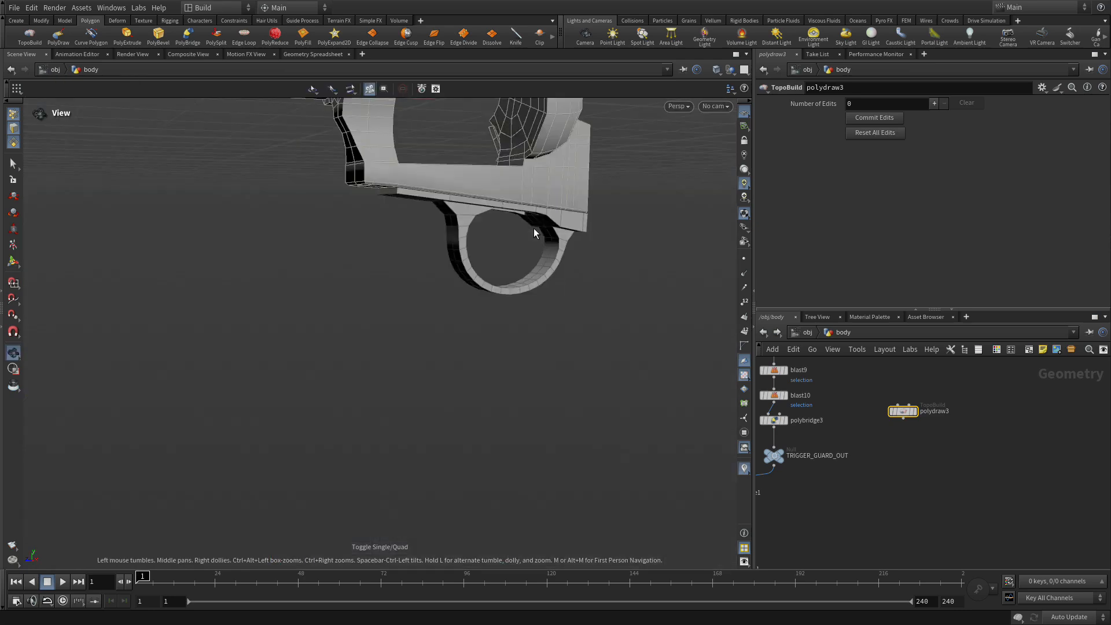
# - Switch to the right view, display the polydraw3 node, and template merge1 so the revolver shows as a wireframe reference
pyautogui.hotkey('space', 'b')
pyautogui.hotkey('space', 'b')
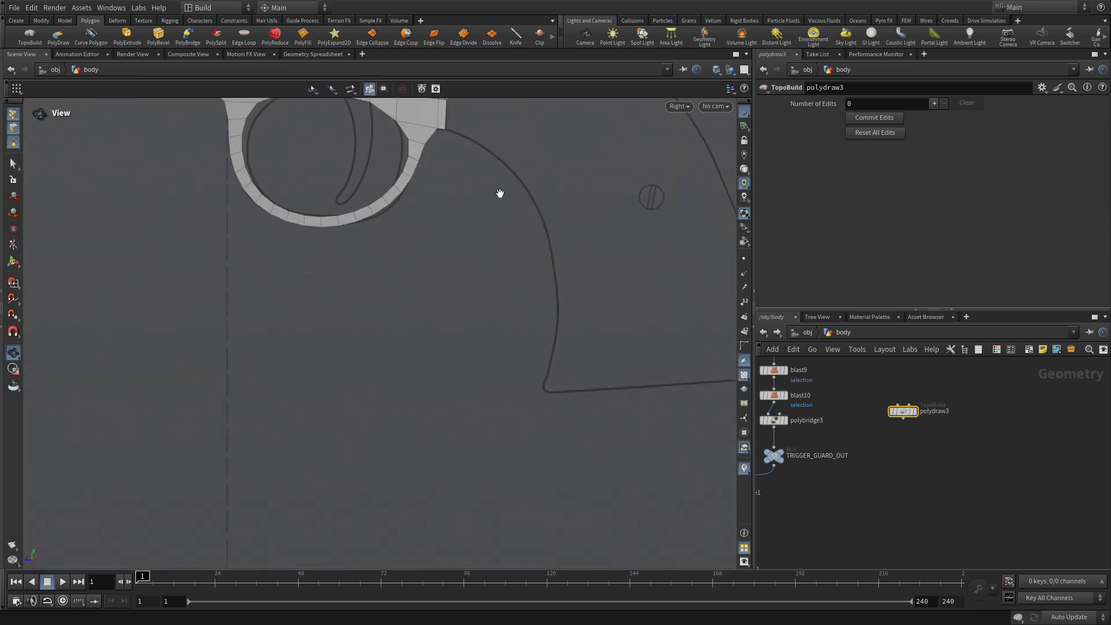
pyautogui.scroll(-5, 345, 365)
pyautogui.scroll(2, 325, 377)
pyautogui.press('Return')
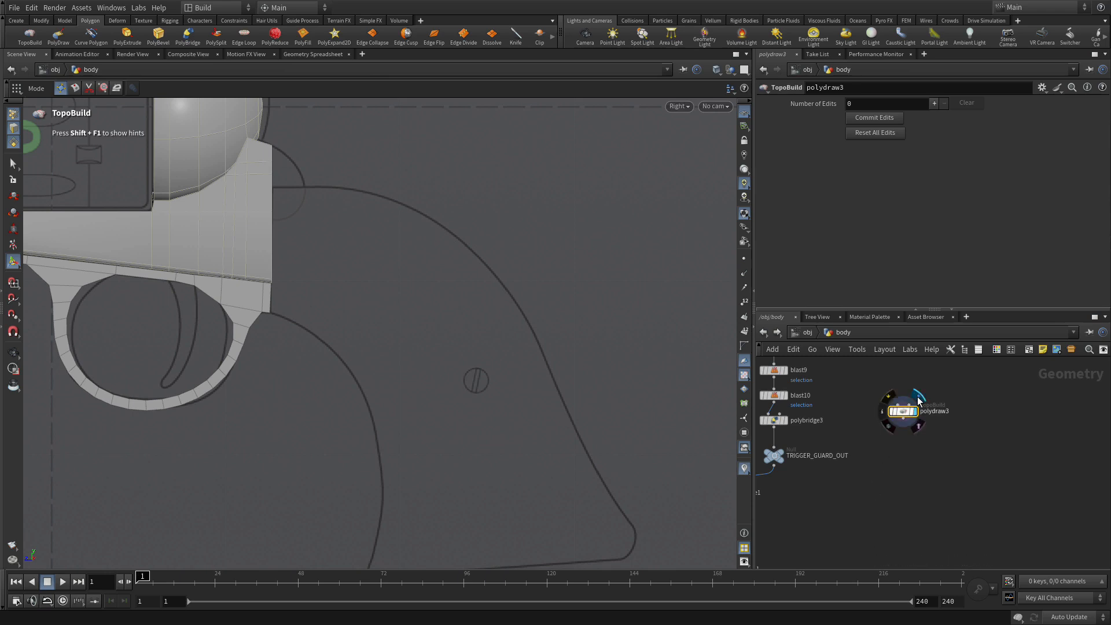
pyautogui.click(918, 400)
pyautogui.moveTo(846, 553); pyautogui.dragTo(963, 470, button='middle')
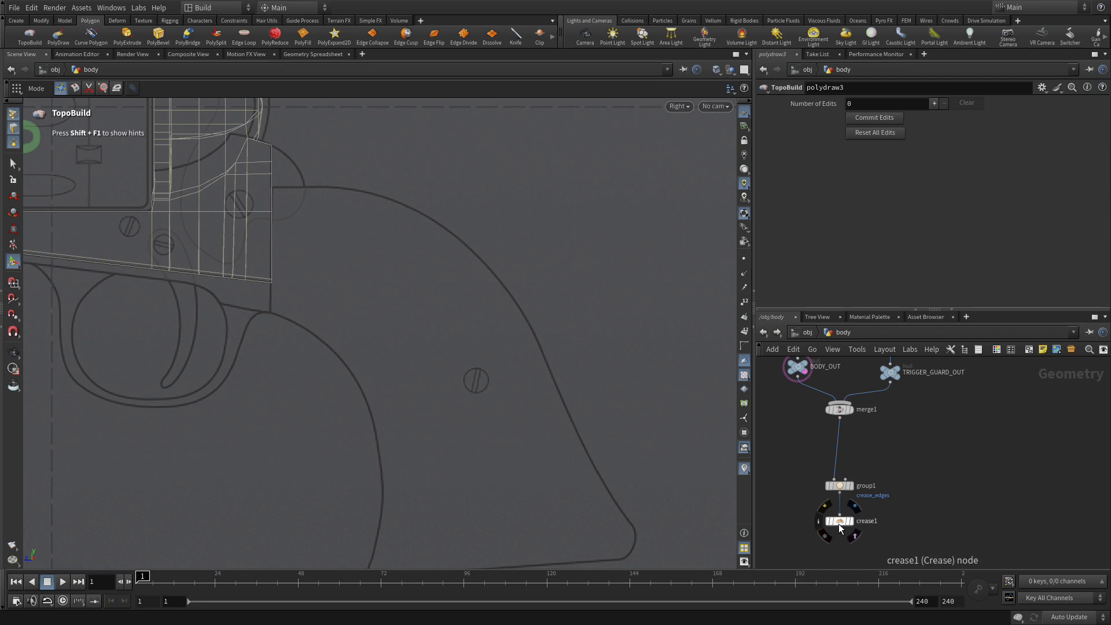
pyautogui.moveTo(843, 405)
pyautogui.click(857, 425)
pyautogui.moveTo(925, 428); pyautogui.dragTo(850, 498, button='middle')
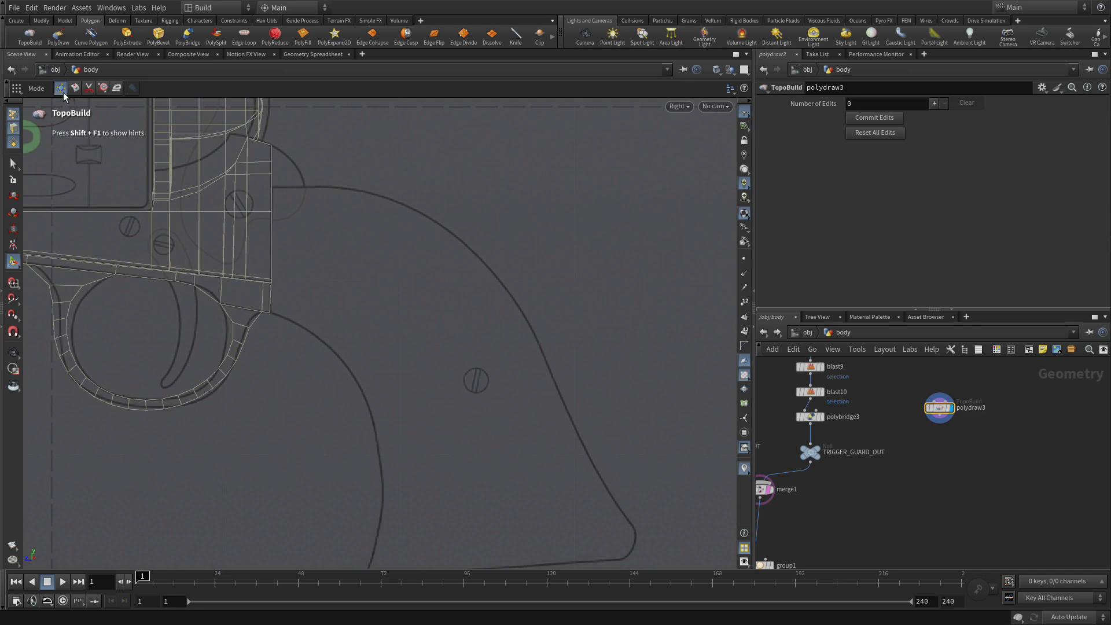
# - Draw the first two grip quads from the frame's rear edge, following the upper and lower curves of the blueprint outline
pyautogui.click(270, 312)
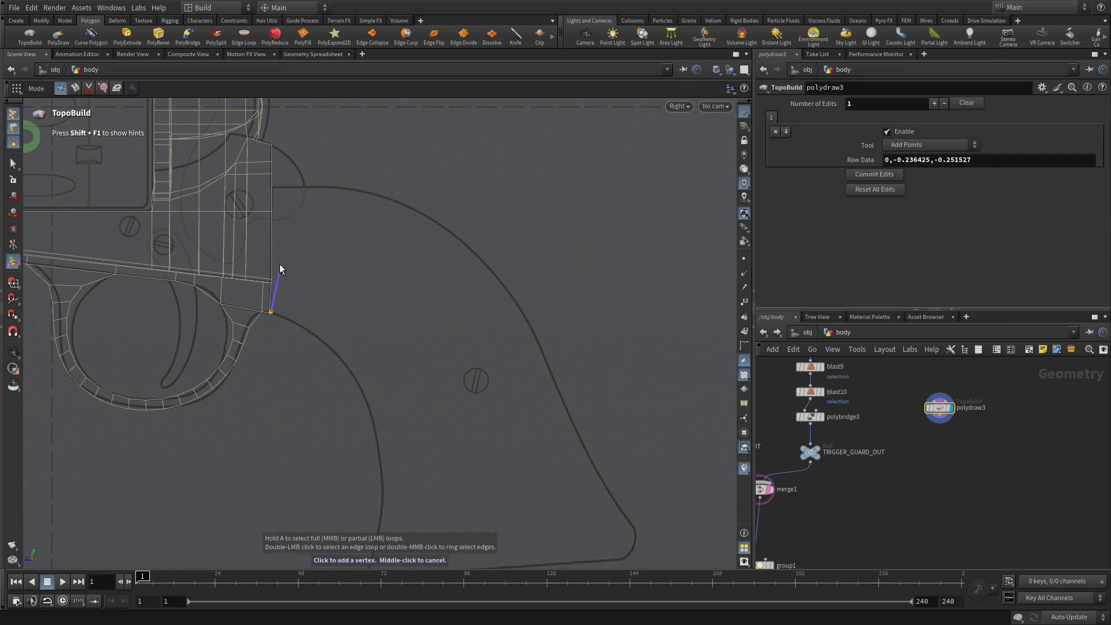
pyautogui.click(272, 186)
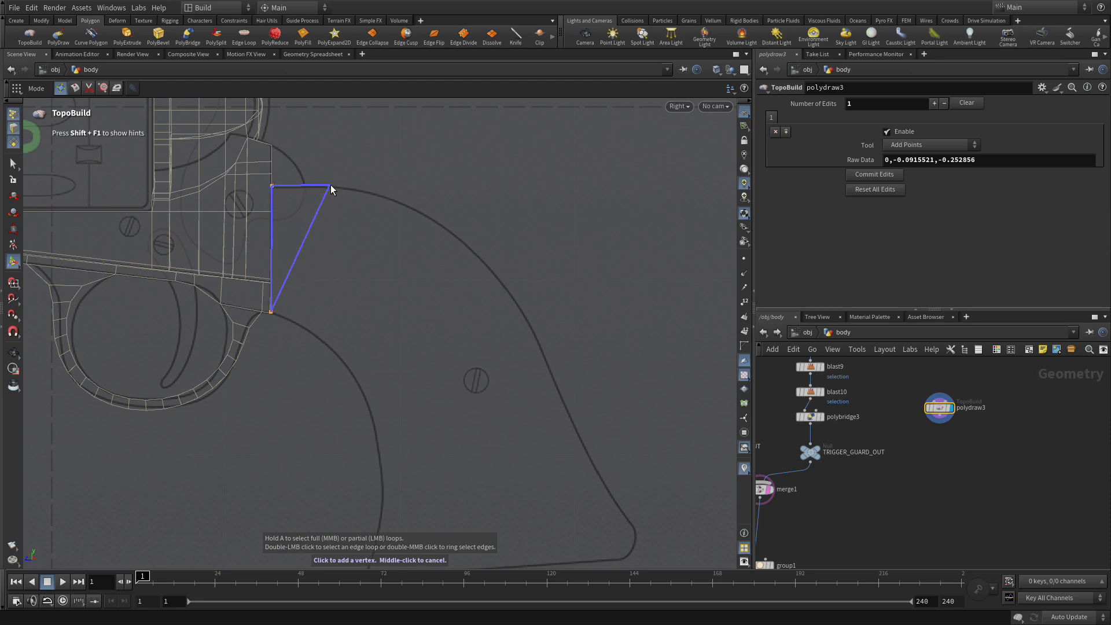
pyautogui.click(335, 187)
pyautogui.click(299, 324)
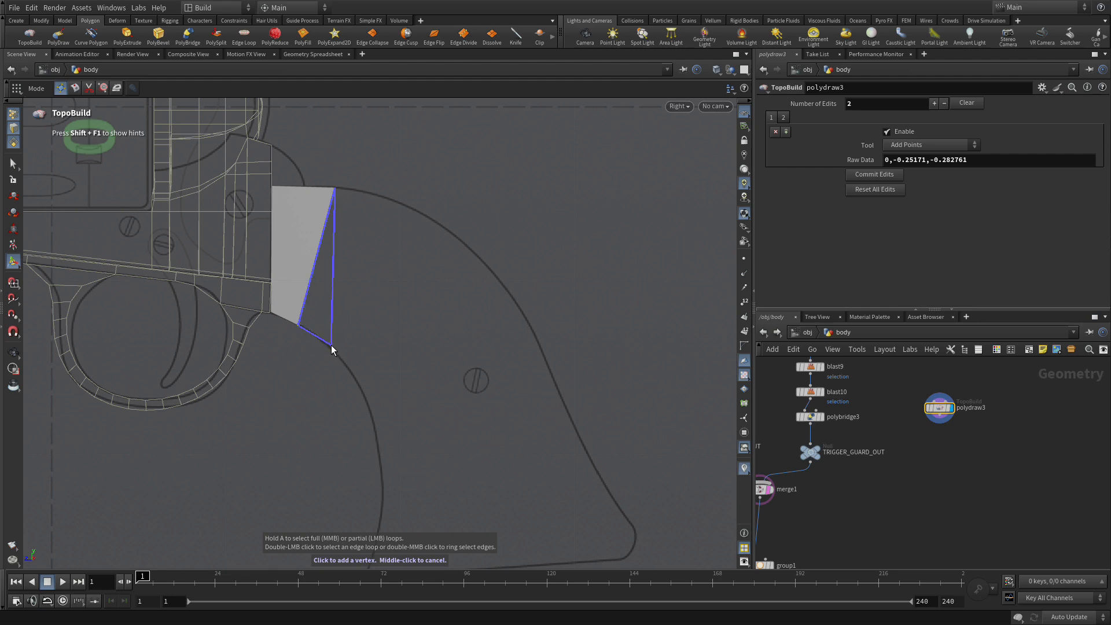
pyautogui.click(322, 343)
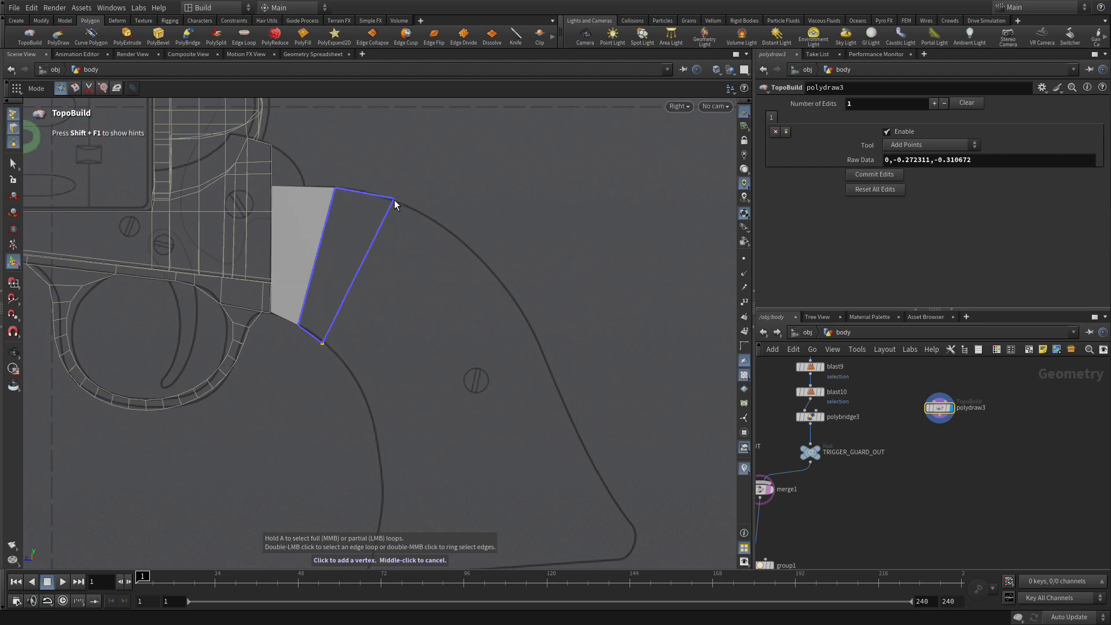
pyautogui.click(393, 201)
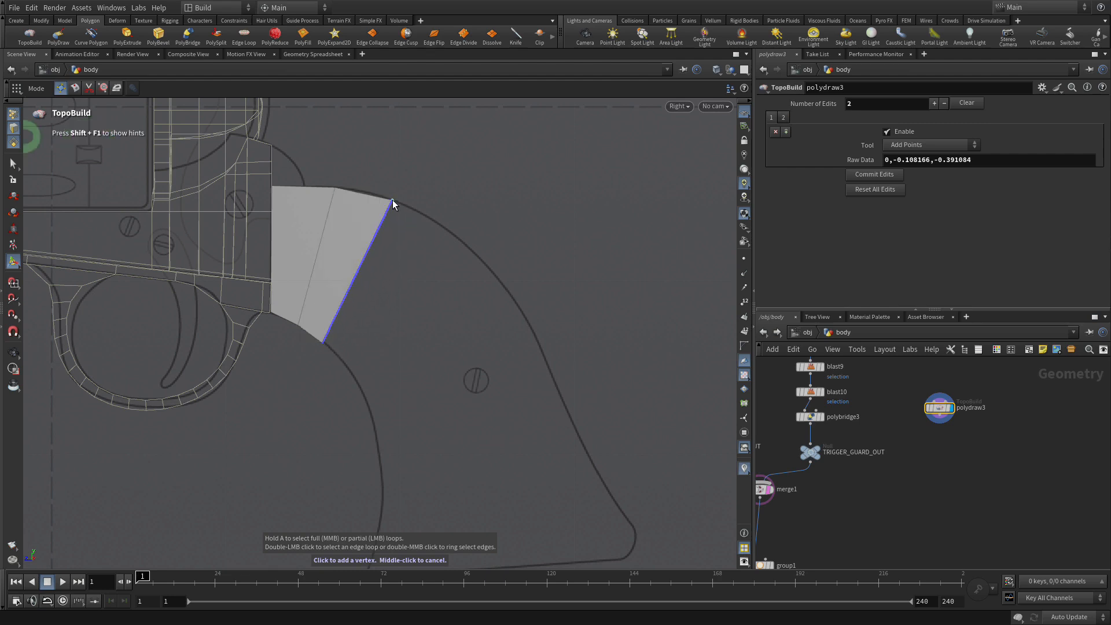
# - Continue the grip strip with four more quads around the bend of the handle, keeping the points on the blueprint outline
pyautogui.click(451, 233)
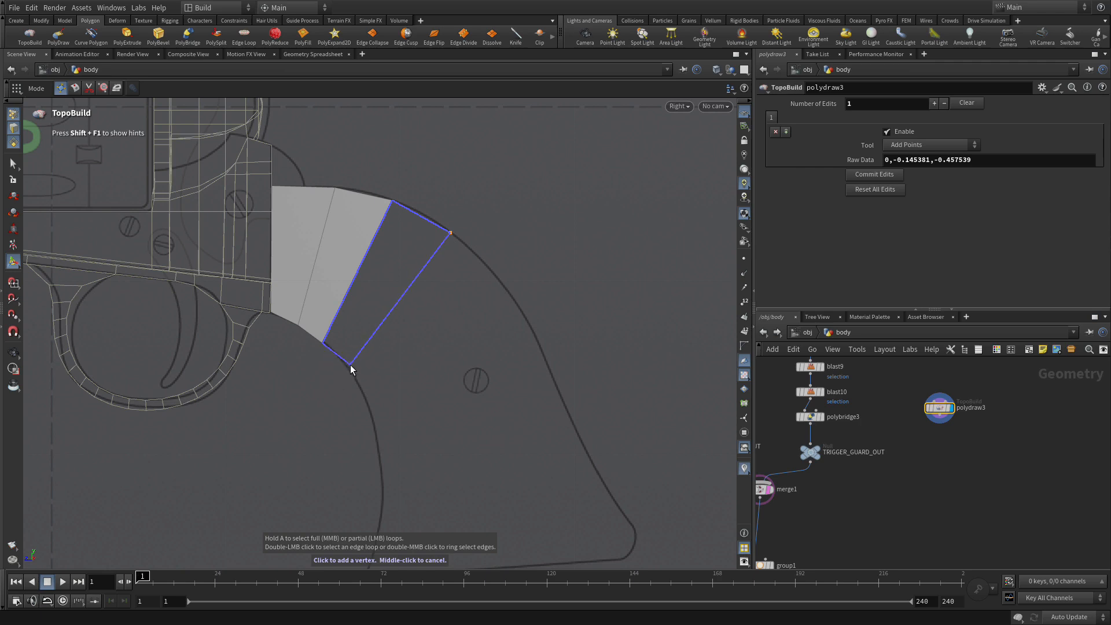
pyautogui.click(346, 365)
pyautogui.click(367, 404)
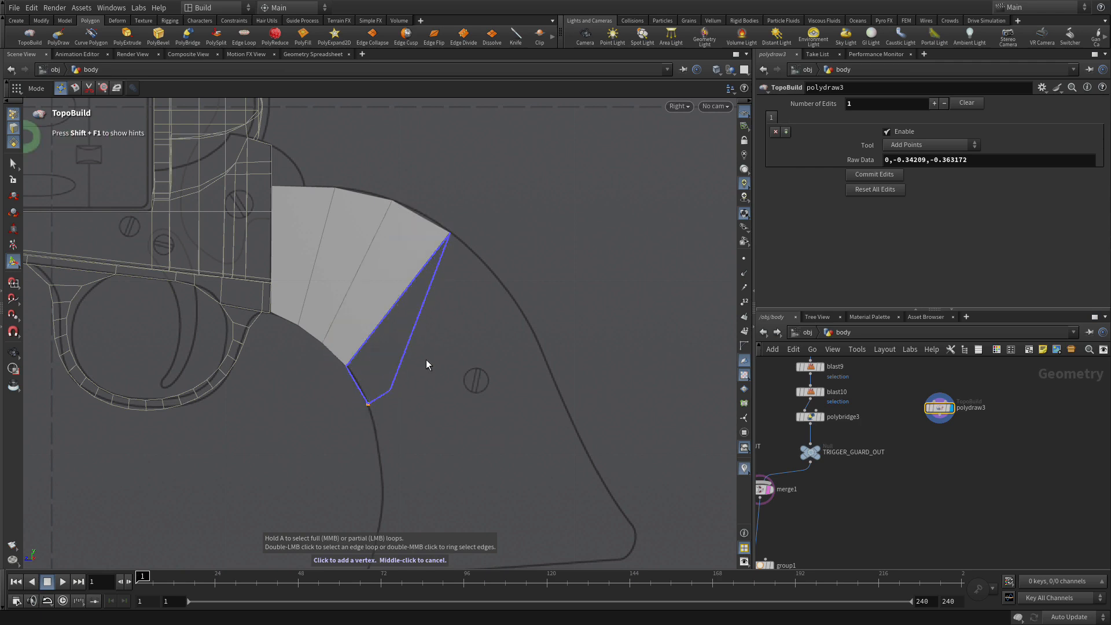
pyautogui.click(501, 282)
pyautogui.click(543, 349)
pyautogui.click(376, 432)
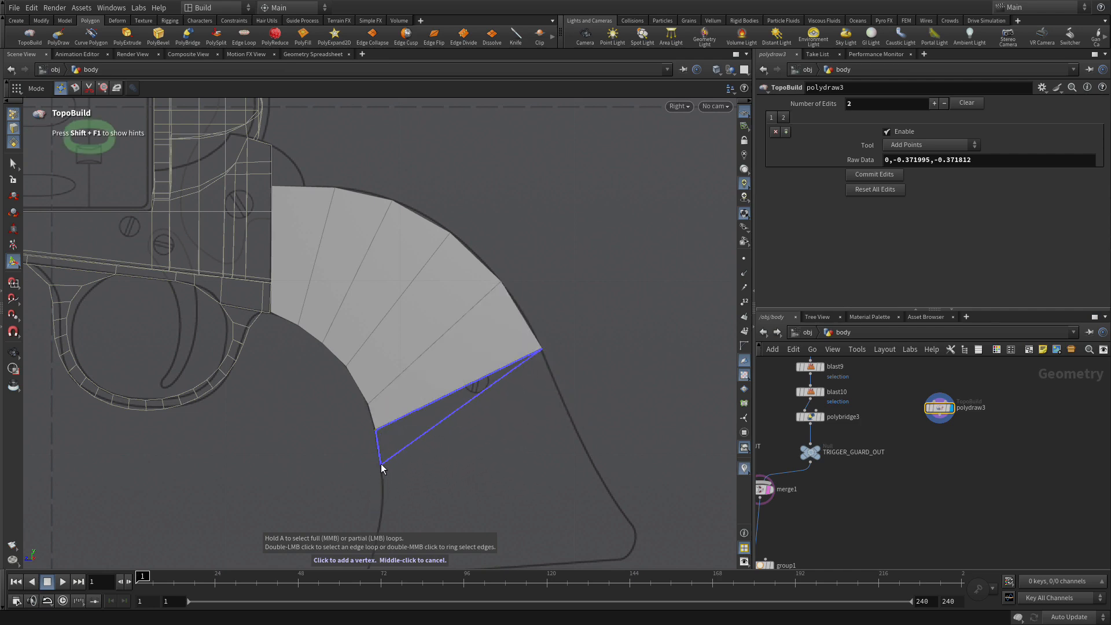
pyautogui.click(393, 457)
pyautogui.click(565, 407)
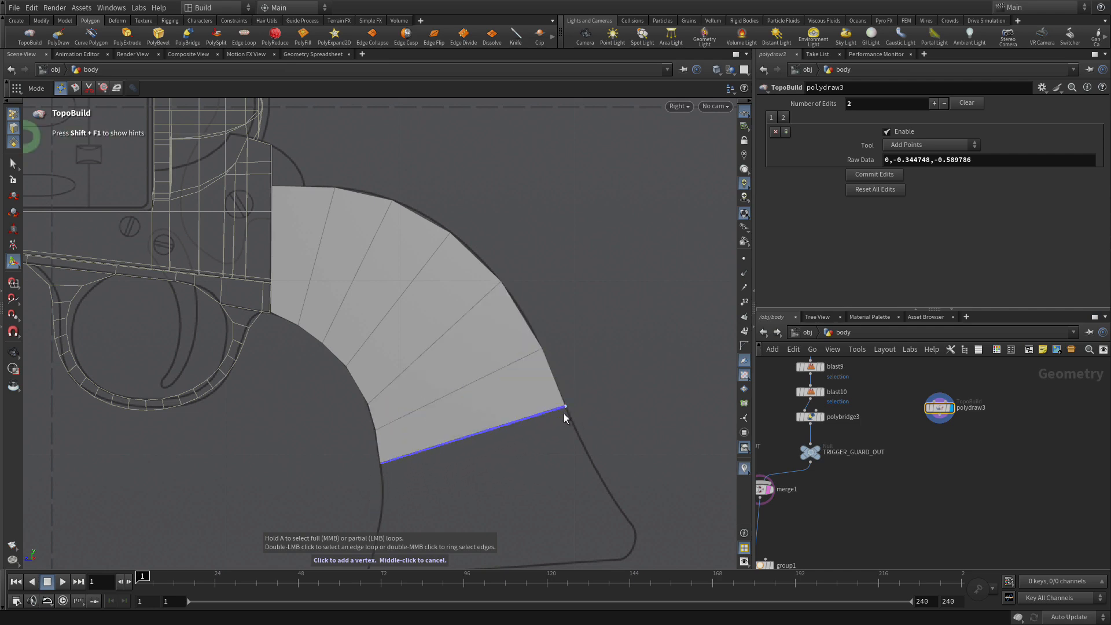
# - Extend the strip with four more quads down to the flared base of the grip and finish drawing
pyautogui.press('space')
pyautogui.moveTo(553, 453); pyautogui.dragTo(526, 278, button='middle')
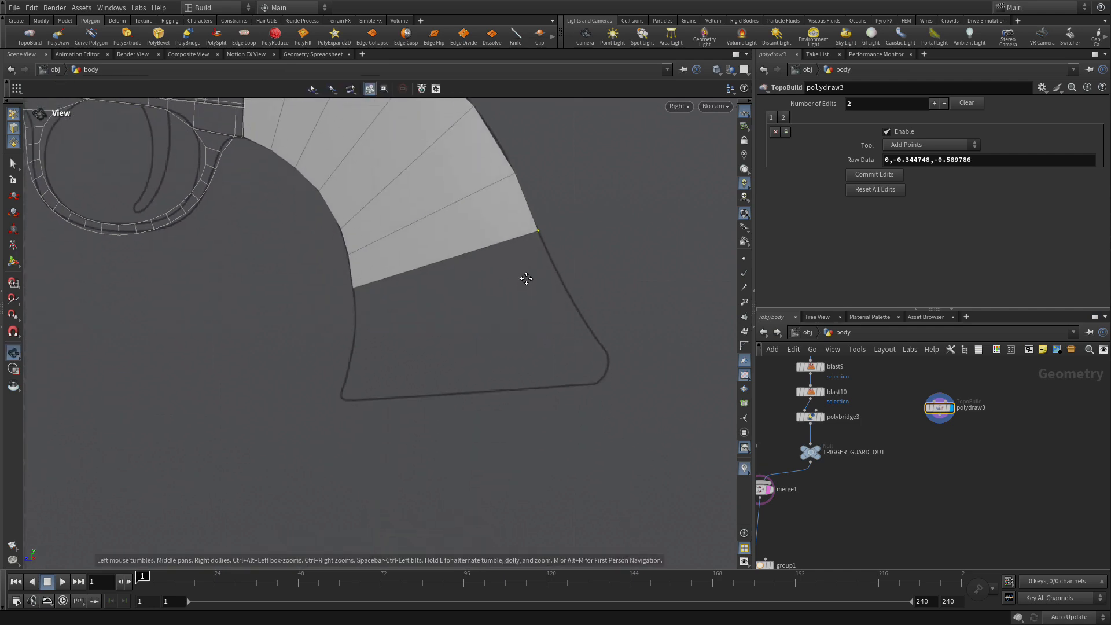
pyautogui.click(561, 277)
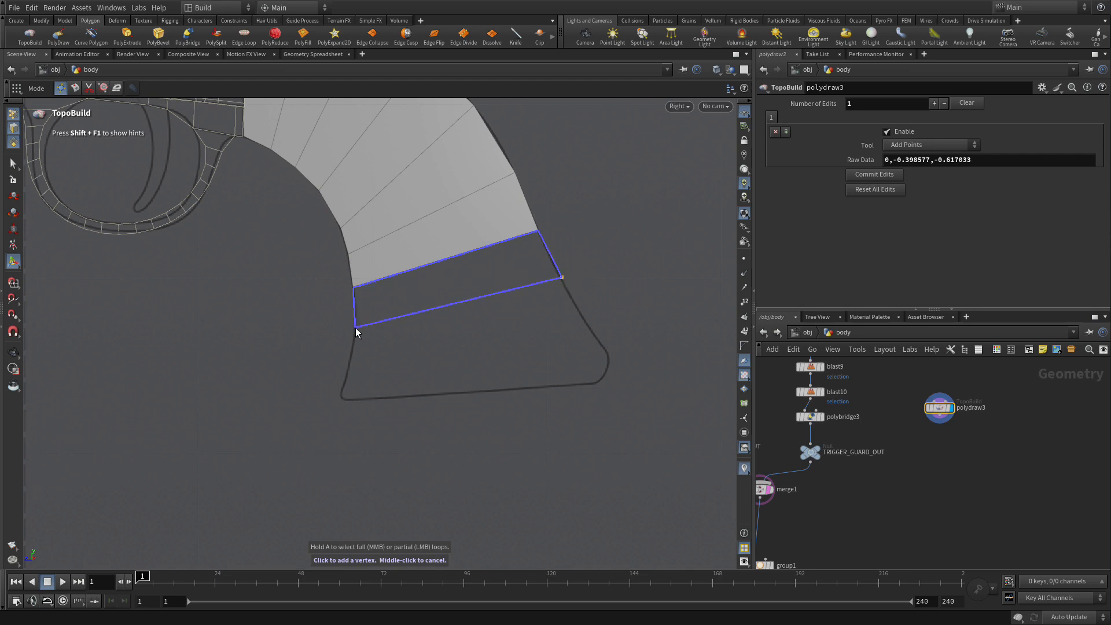
pyautogui.click(355, 327)
pyautogui.click(351, 358)
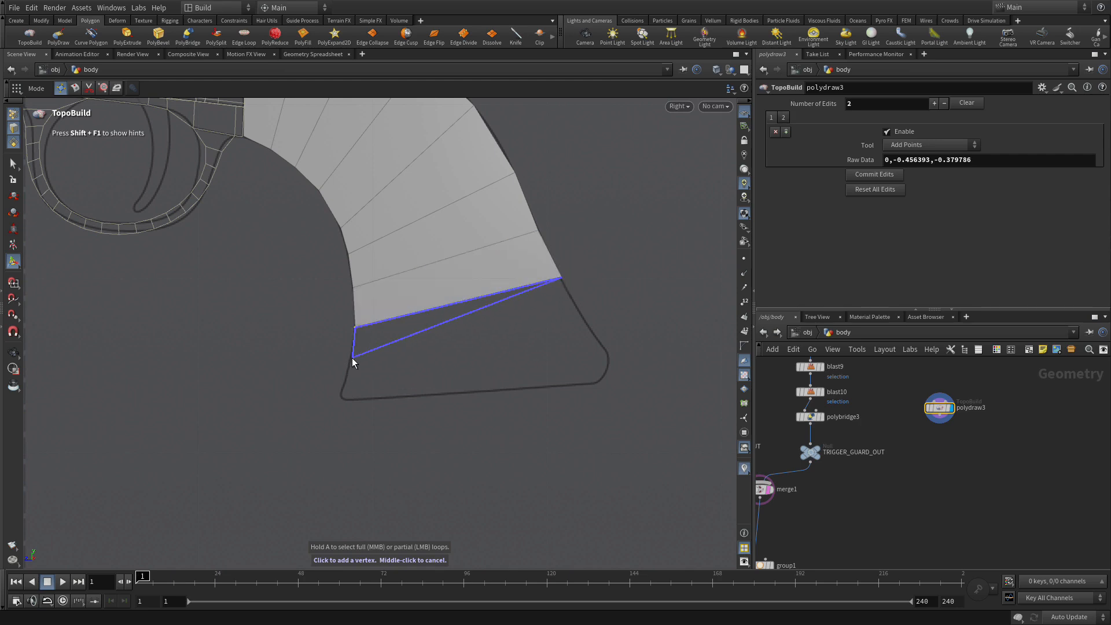
pyautogui.click(590, 330)
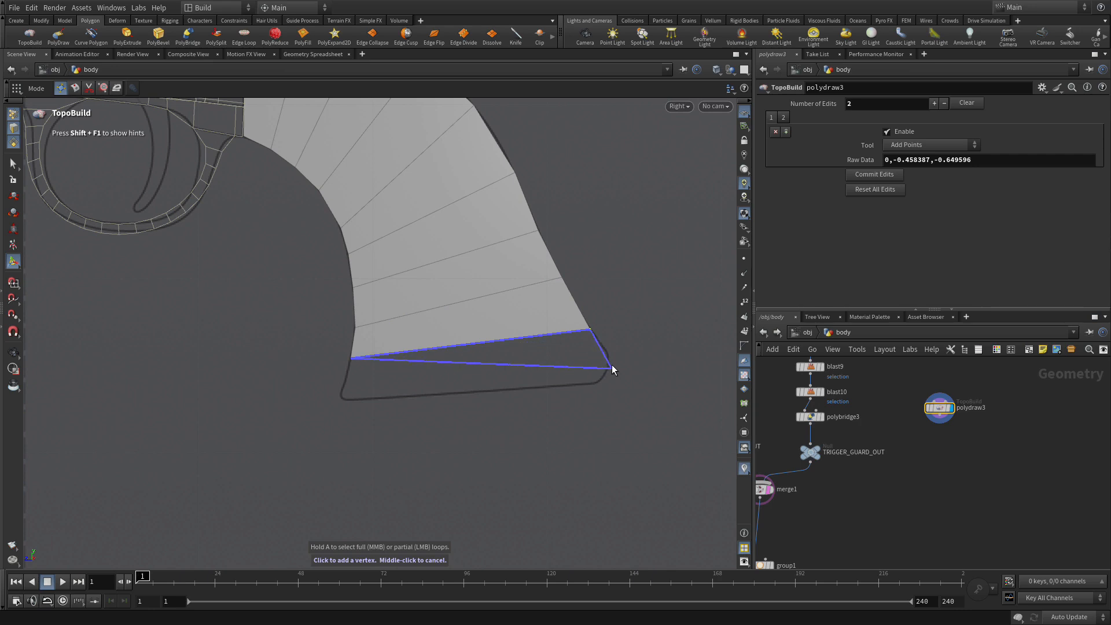
pyautogui.click(609, 356)
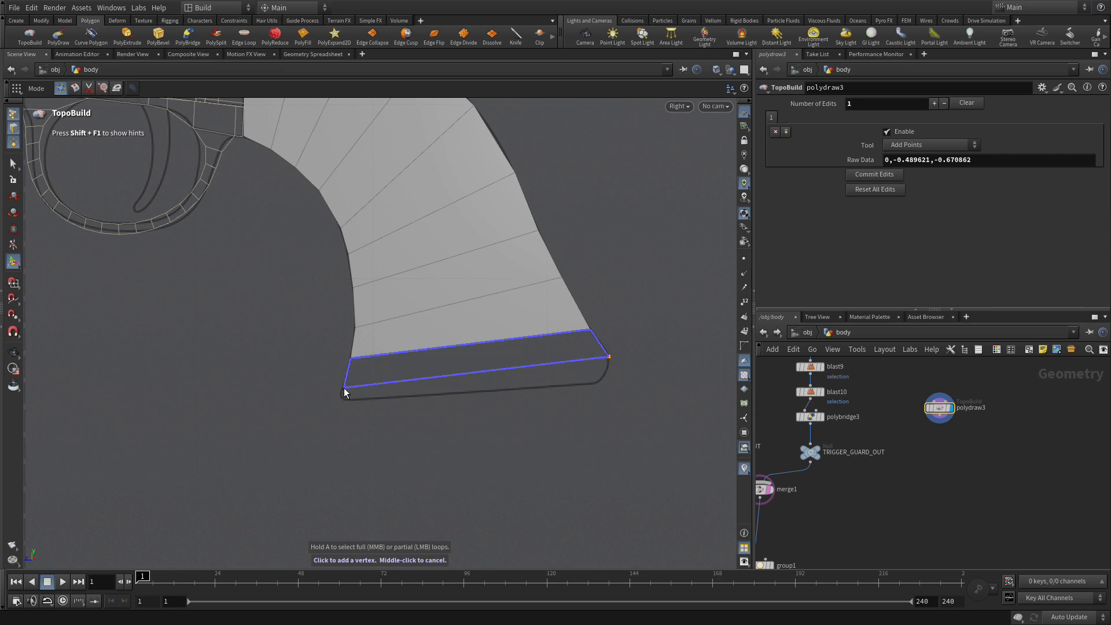
pyautogui.click(344, 388)
pyautogui.click(348, 400)
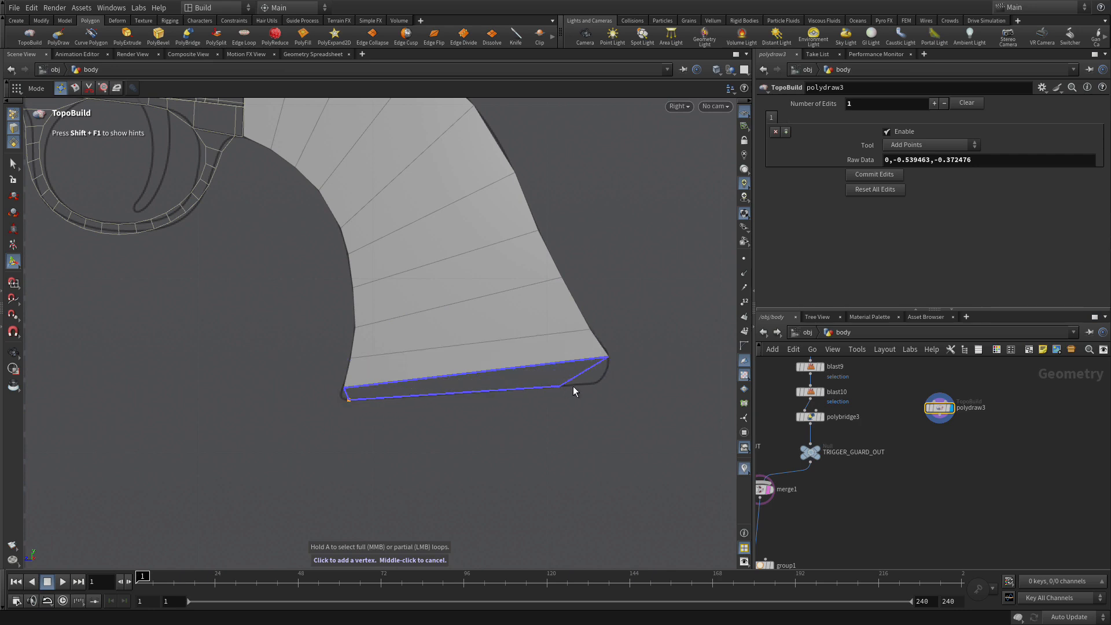
pyautogui.middleClick(614, 422)
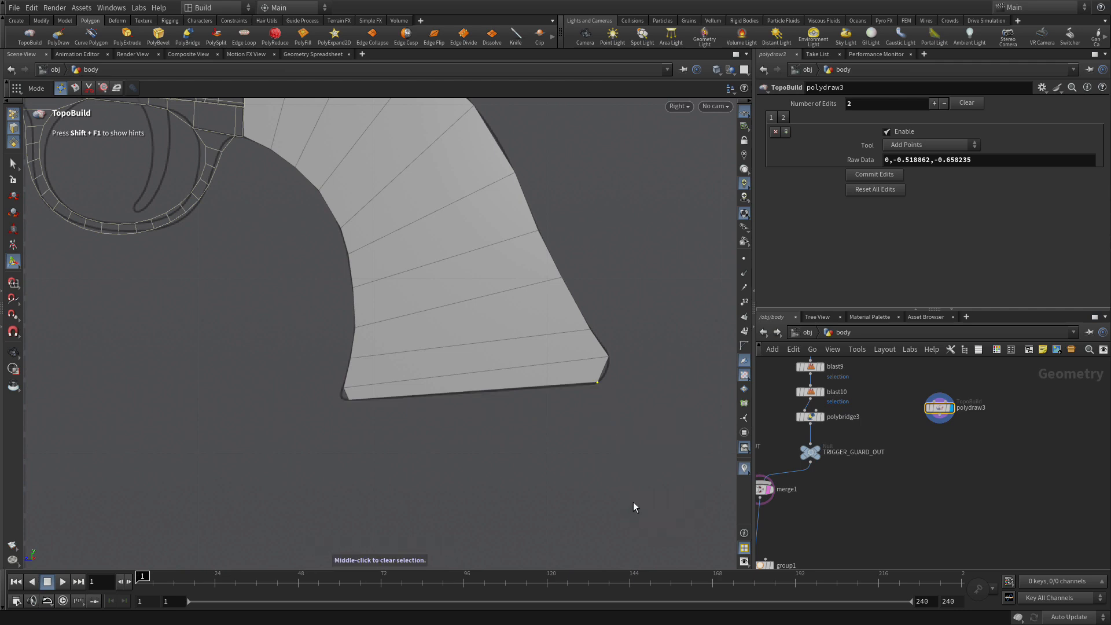
# - Select the whole outer edge loop of the grip and add a Dissolve node for it
pyautogui.press('space')
pyautogui.moveTo(466, 457); pyautogui.dragTo(444, 440, button='right')
pyautogui.moveTo(444, 439); pyautogui.dragTo(428, 547, button='middle')
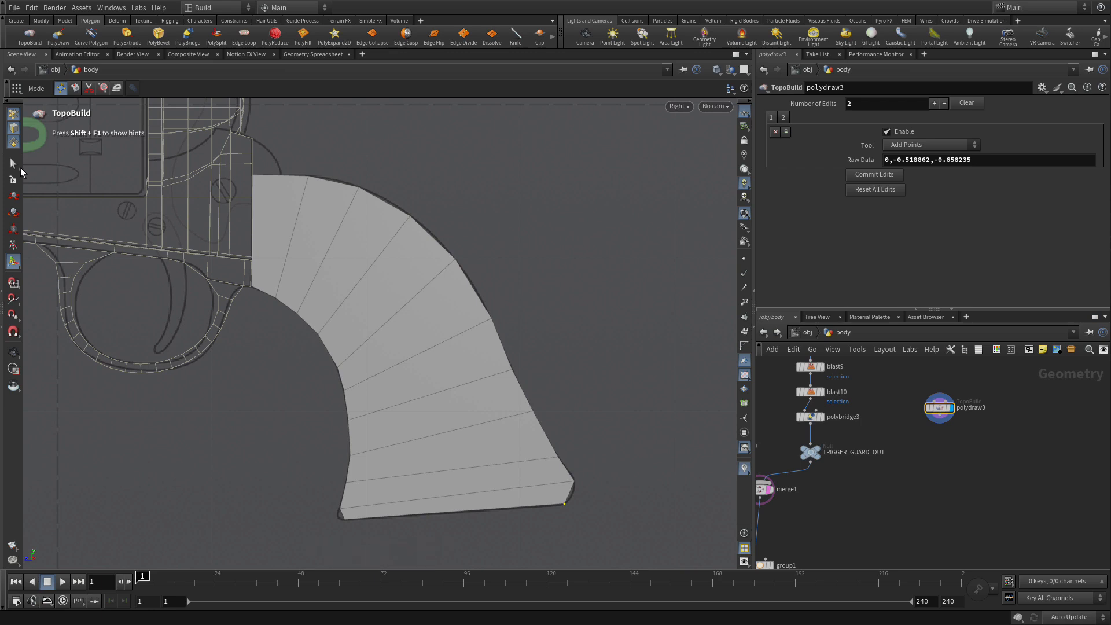
pyautogui.press('s')
pyautogui.press('3')
pyautogui.doubleClick(344, 187)
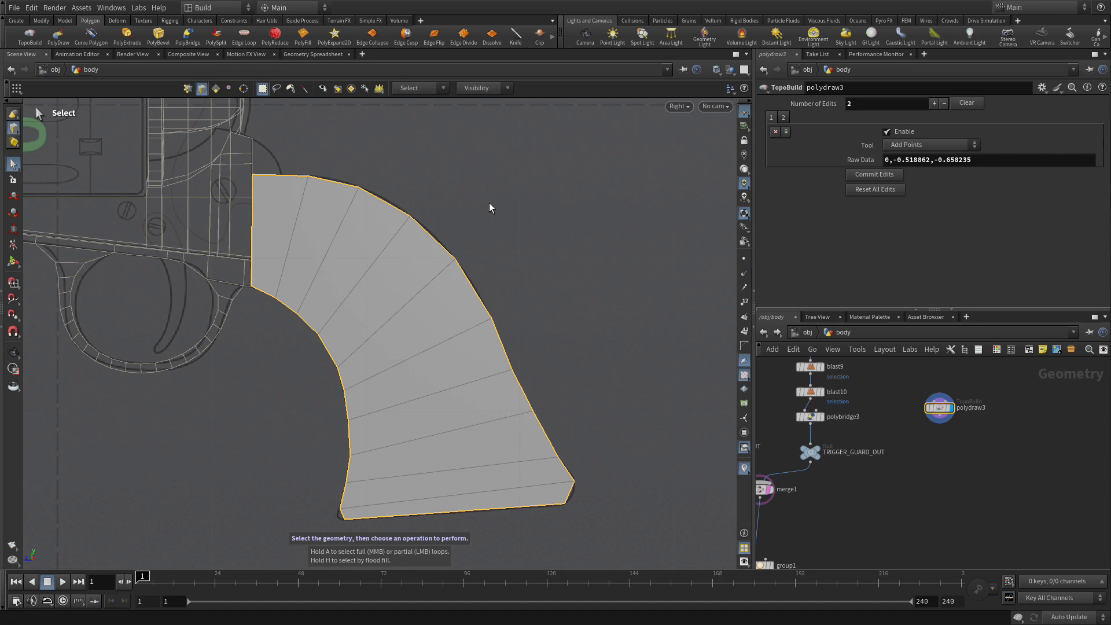
pyautogui.press('Tab')
pyautogui.write('disso')
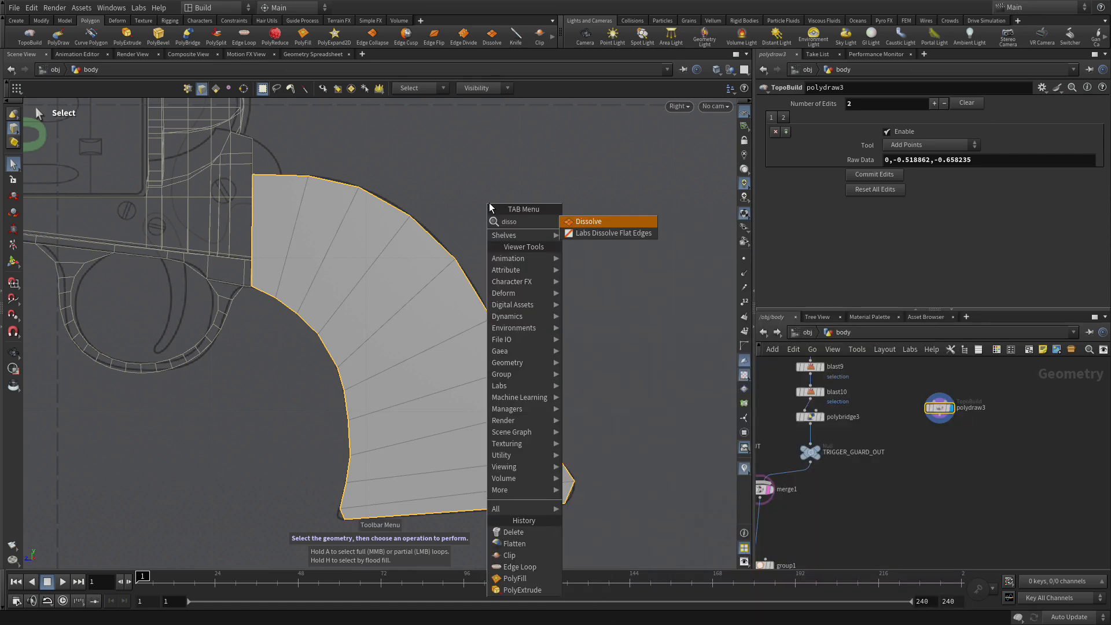
pyautogui.press('Return')
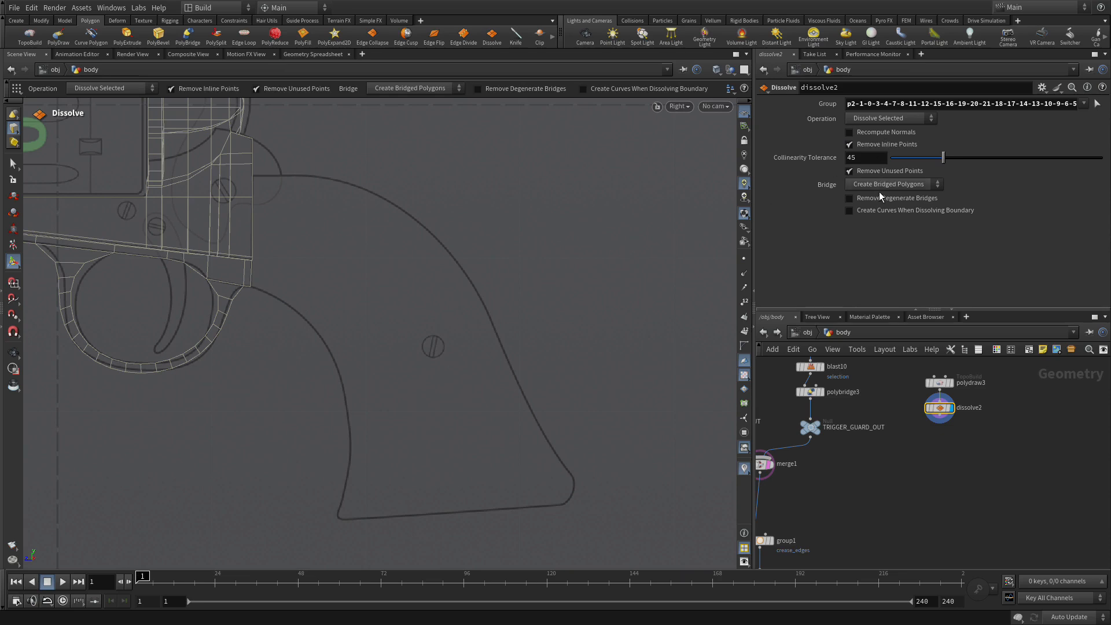
# - Set the dissolve operation to Dissolve Non-Selected and the collinearity tolerance to 0, keeping the curved outline as one polygon
pyautogui.click(874, 119)
pyautogui.click(872, 142)
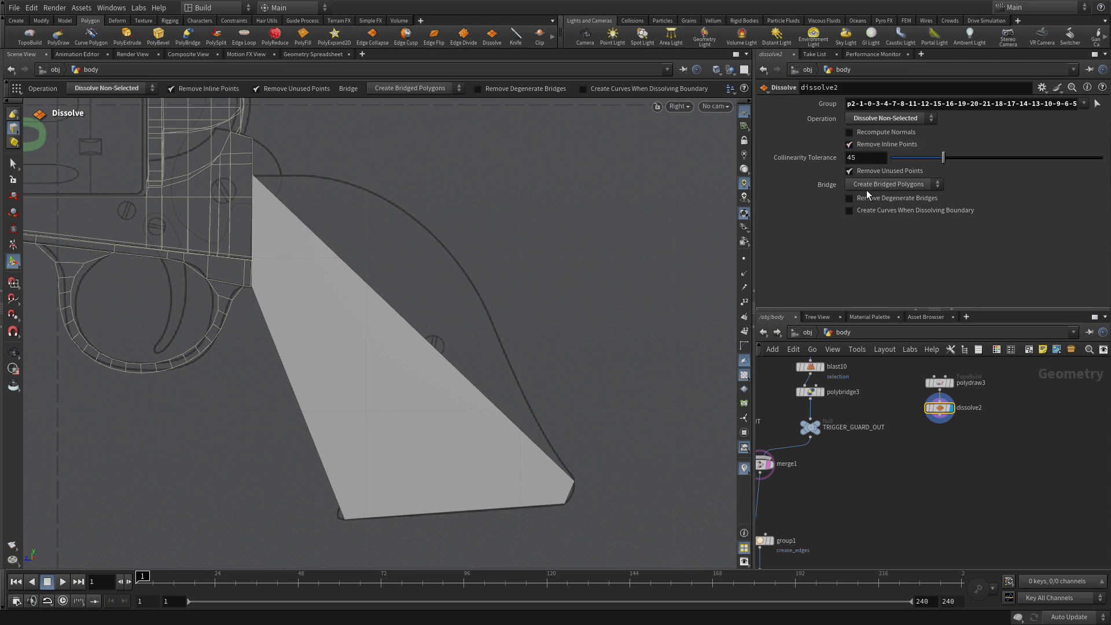
pyautogui.moveTo(881, 160); pyautogui.dragTo(839, 162)
pyautogui.write('0')
pyautogui.press('Return')
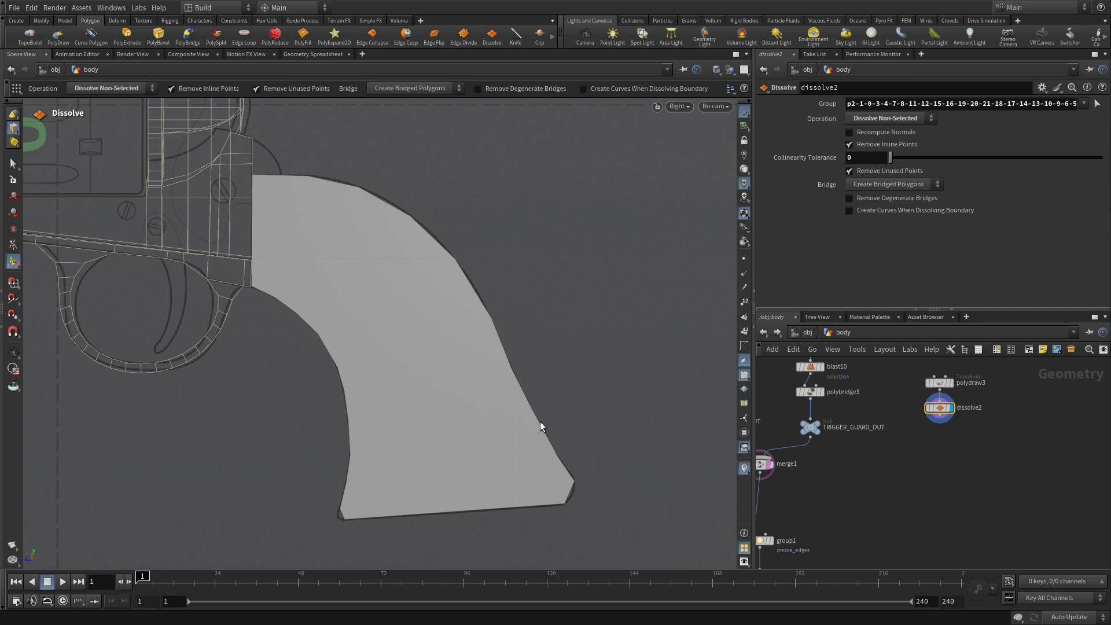
# - Apply PolyExtrude to the grip face with an inset of 0.036
pyautogui.press('4')
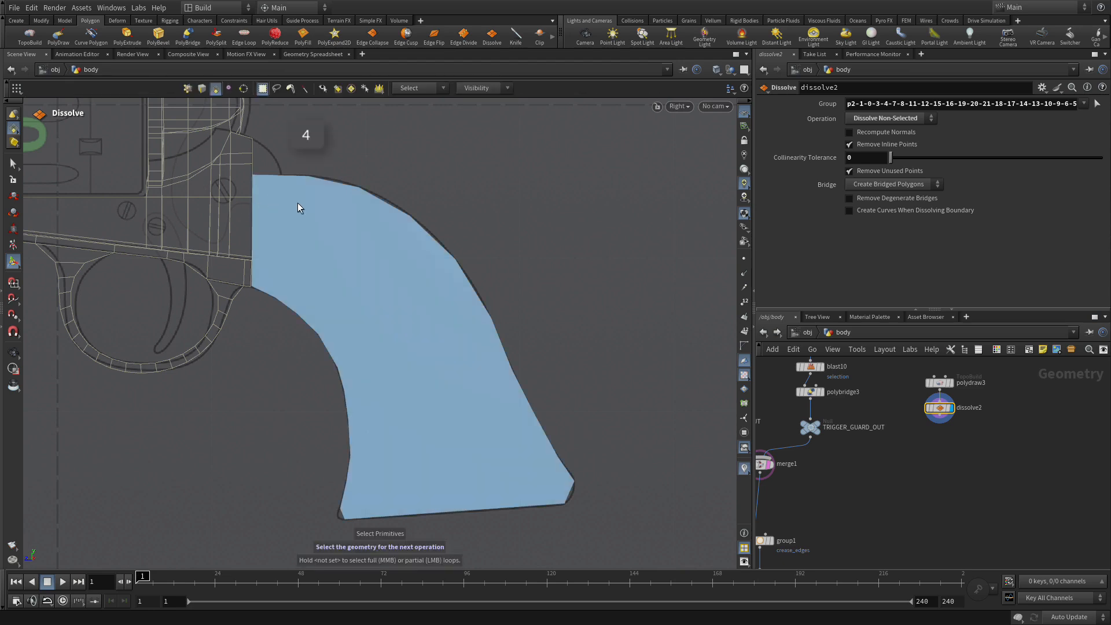
pyautogui.click(396, 300)
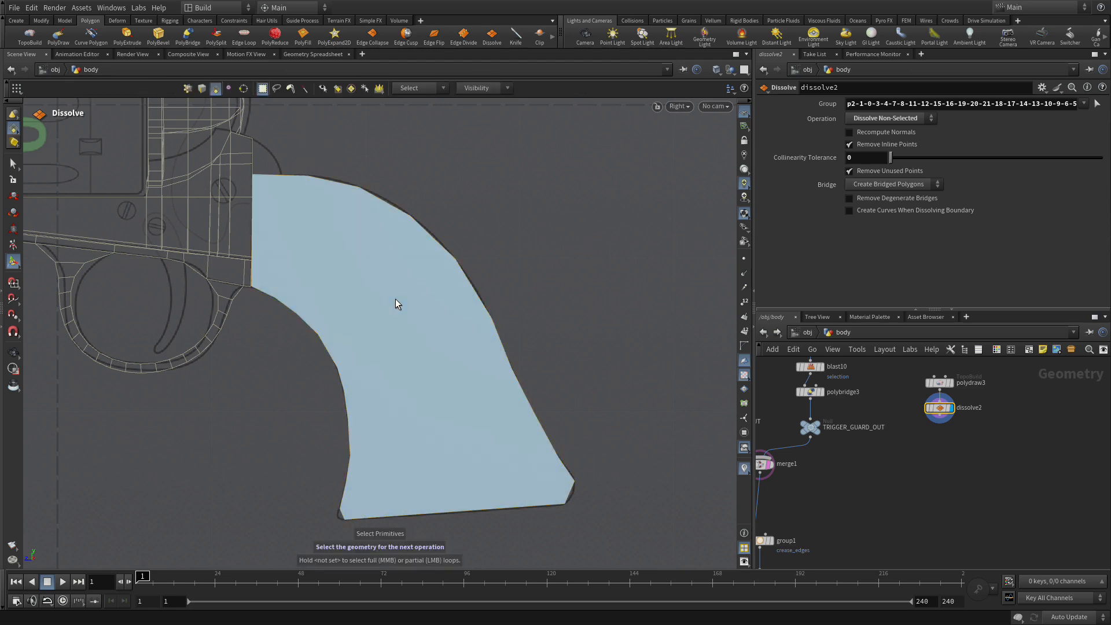
pyautogui.press('Return')
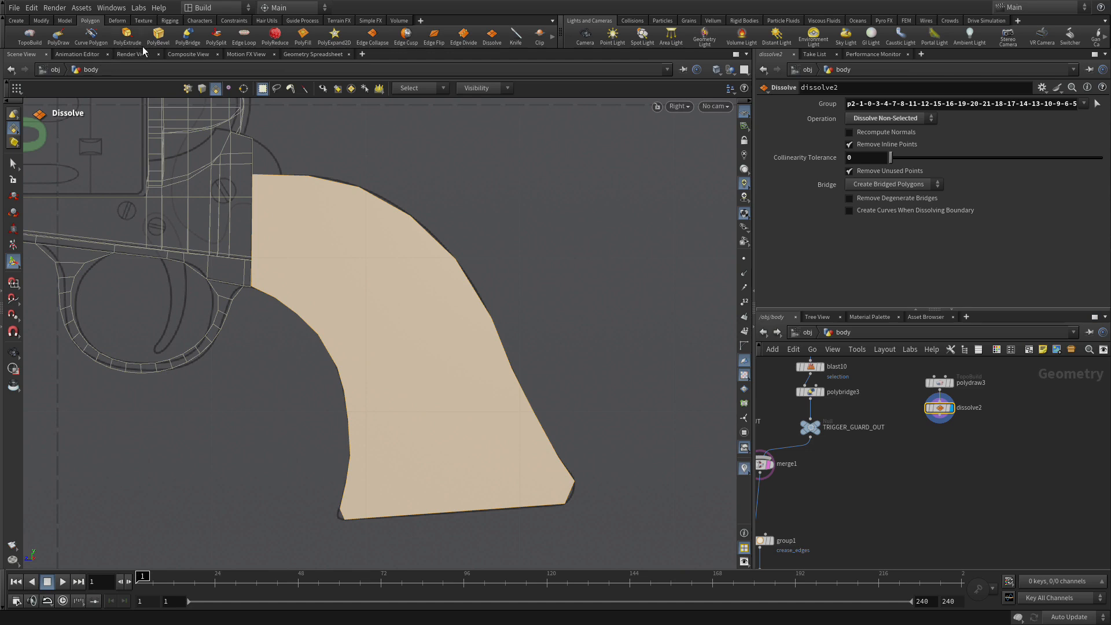
pyautogui.click(128, 42)
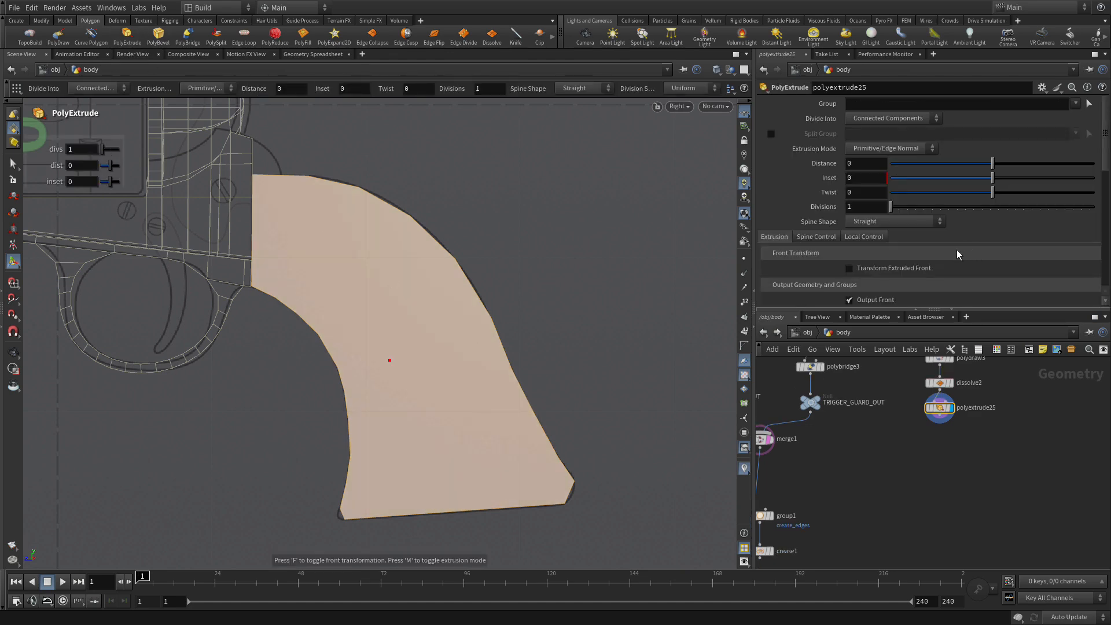
pyautogui.click(865, 179)
pyautogui.write('.036')
pyautogui.press('Return')
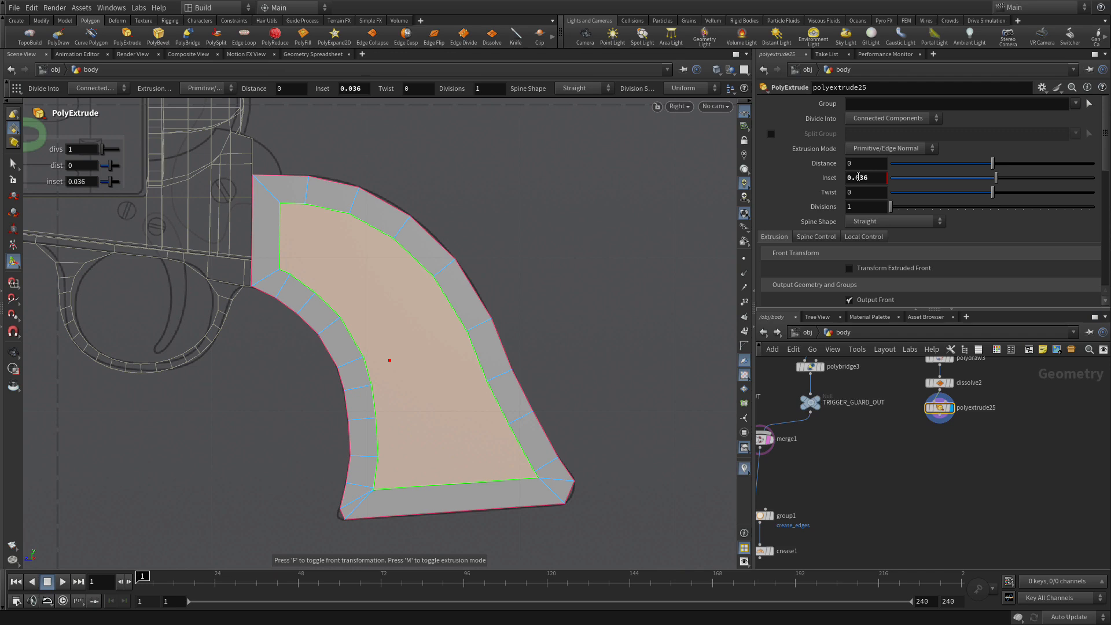
# - Turn off Output Front on the grip's PolyExtrude, leaving only the inset border frame
pyautogui.scroll(-3, 912, 252)
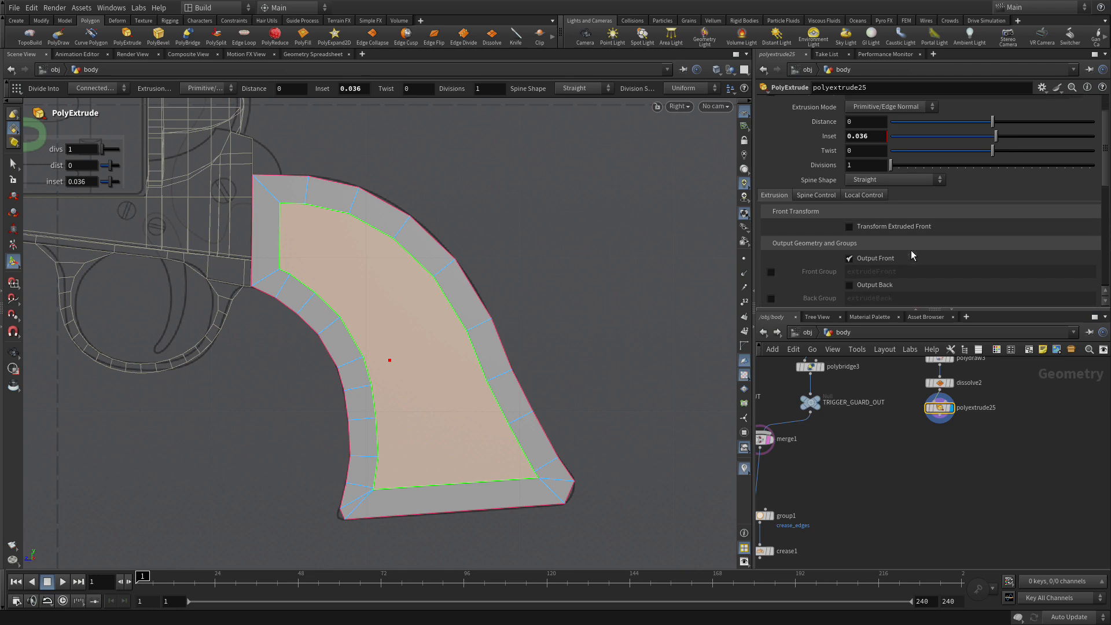
pyautogui.click(880, 227)
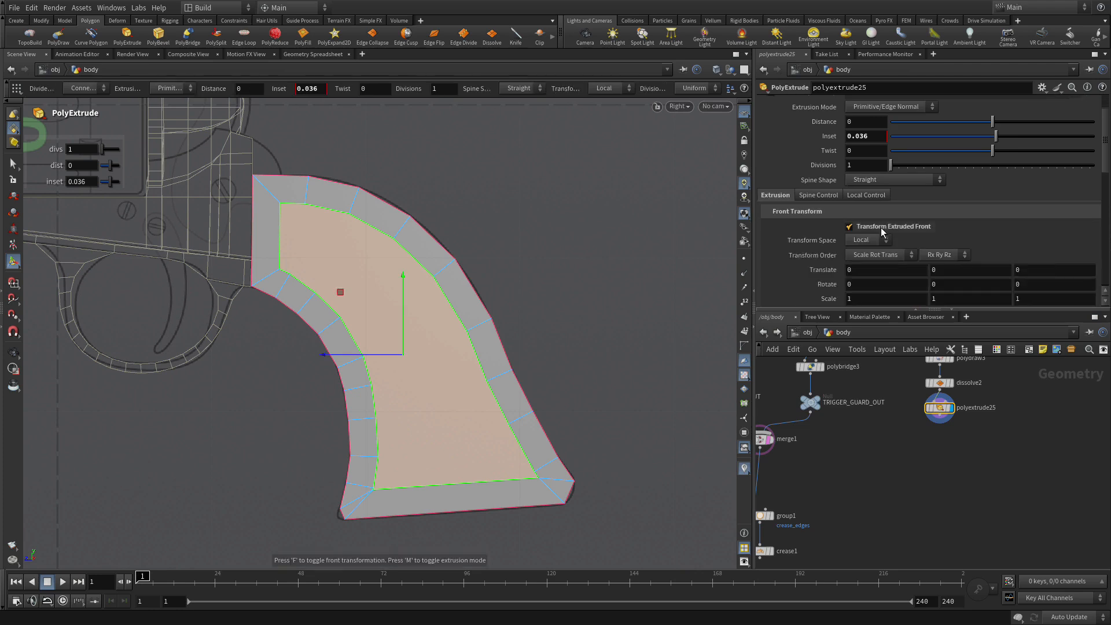
pyautogui.click(881, 227)
pyautogui.scroll(-3, 886, 285)
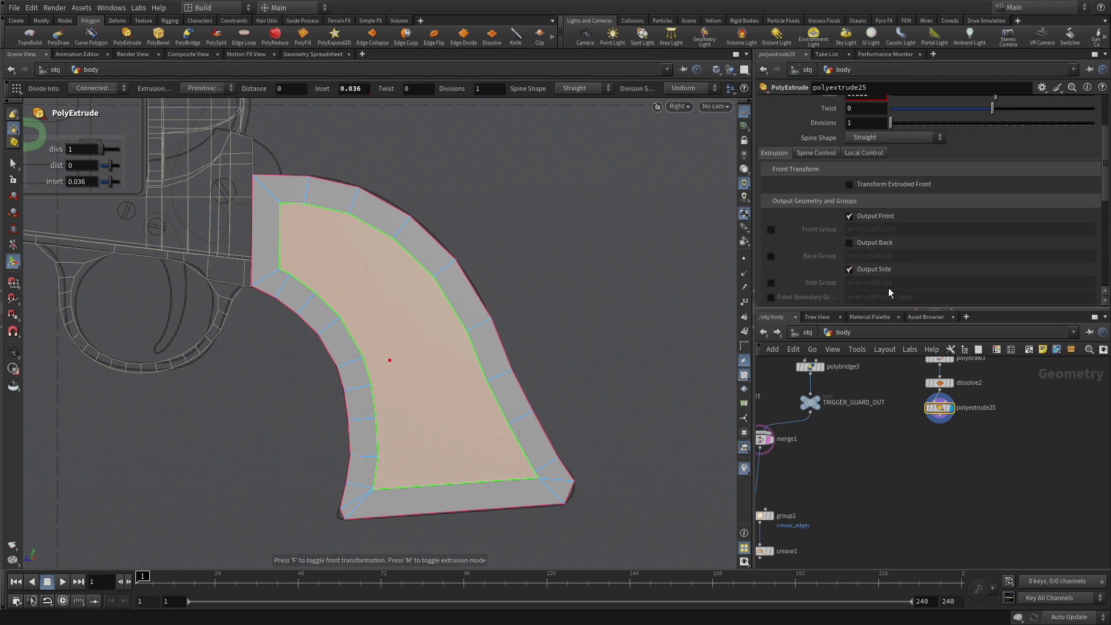
pyautogui.click(861, 215)
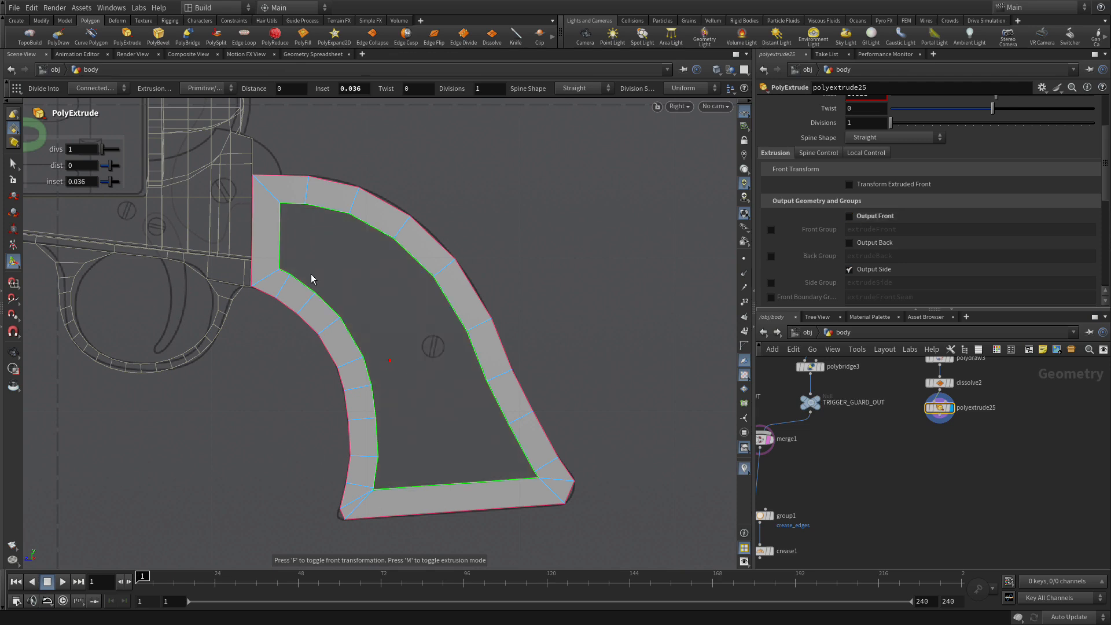
# - Apply PolyExtrude to the whole grip border, give it a thickness of about 0.031, and turn on Output Back
pyautogui.press('n')
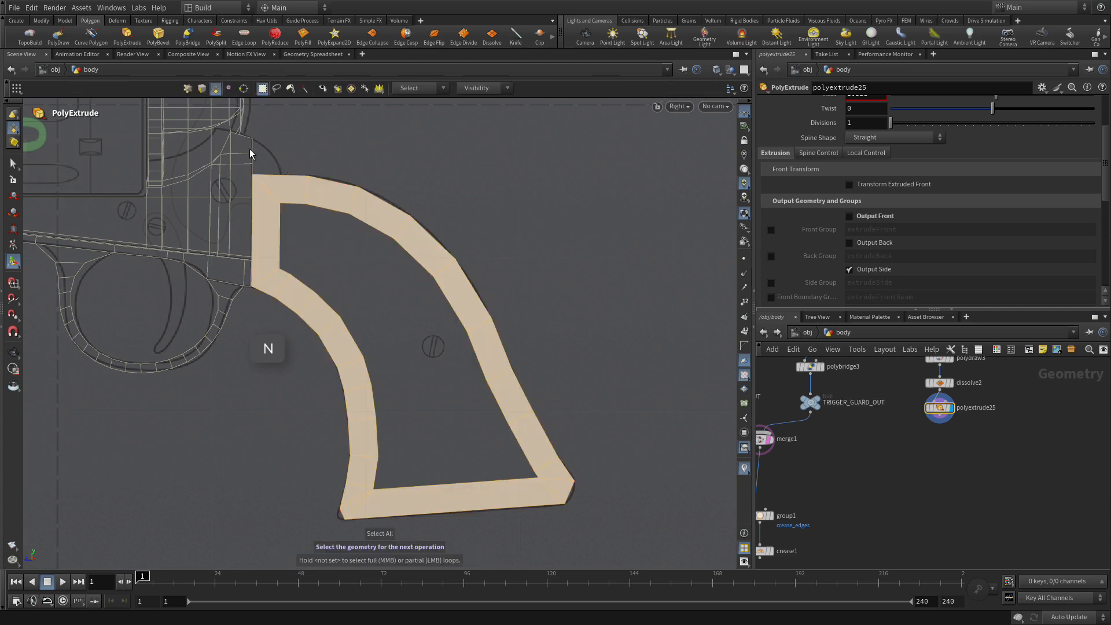
pyautogui.click(127, 36)
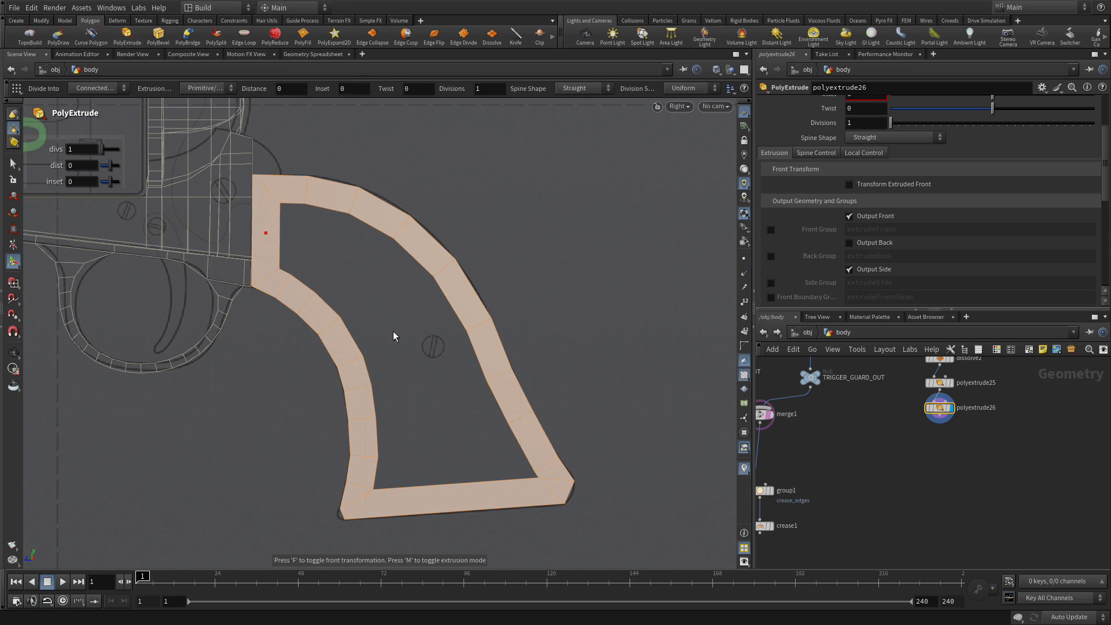
pyautogui.hotkey('space', 'b')
pyautogui.hotkey('space', 'b')
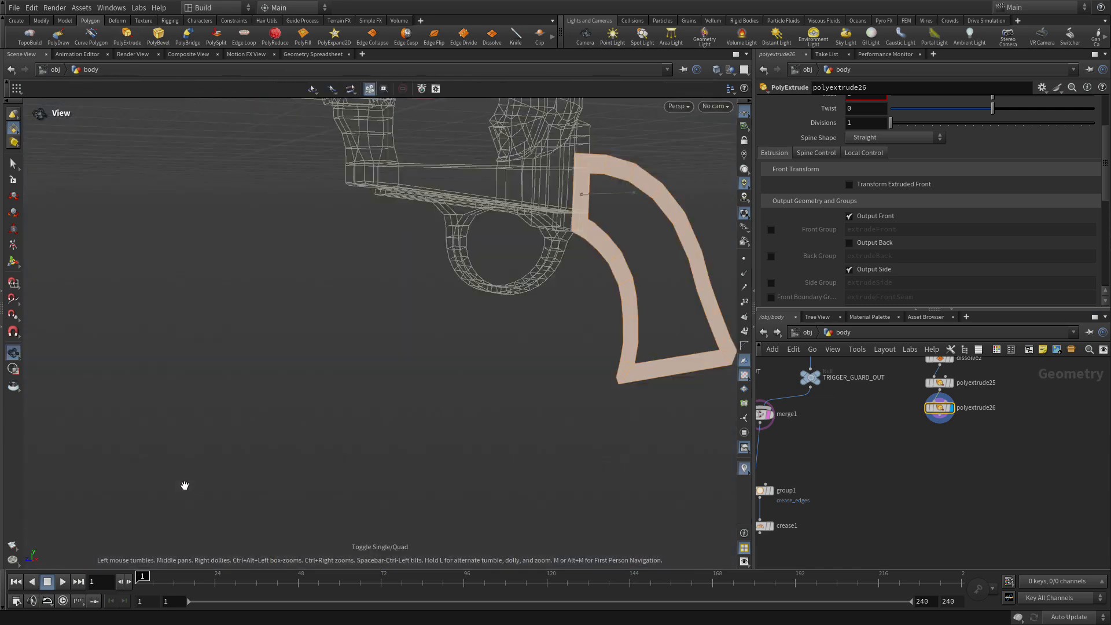
pyautogui.moveTo(328, 335); pyautogui.dragTo(357, 344)
pyautogui.moveTo(441, 198); pyautogui.dragTo(450, 201)
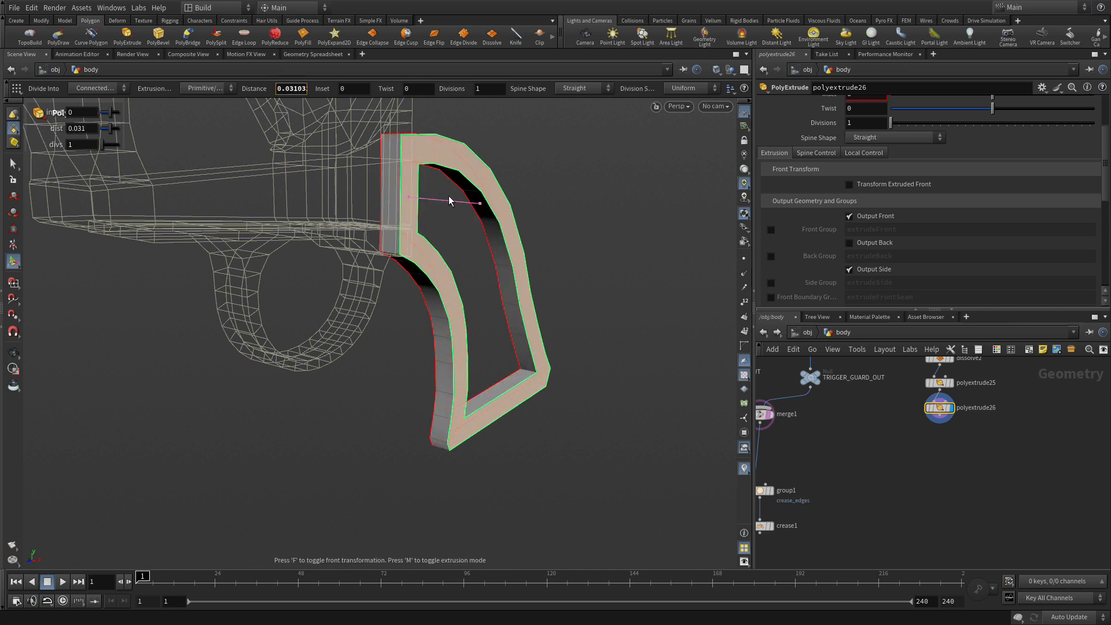
pyautogui.click(875, 242)
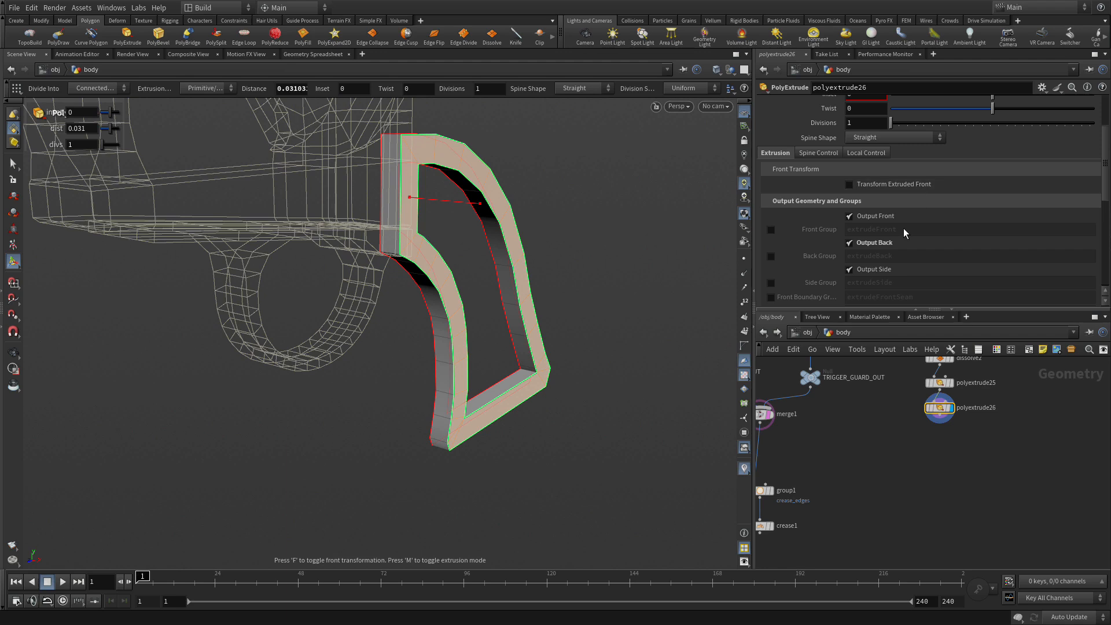
# - Set the distance of the grip border's thickness extrusion to 0.05
pyautogui.scroll(2, 897, 179)
pyautogui.scroll(4, 897, 180)
pyautogui.click(859, 164)
pyautogui.write('.05')
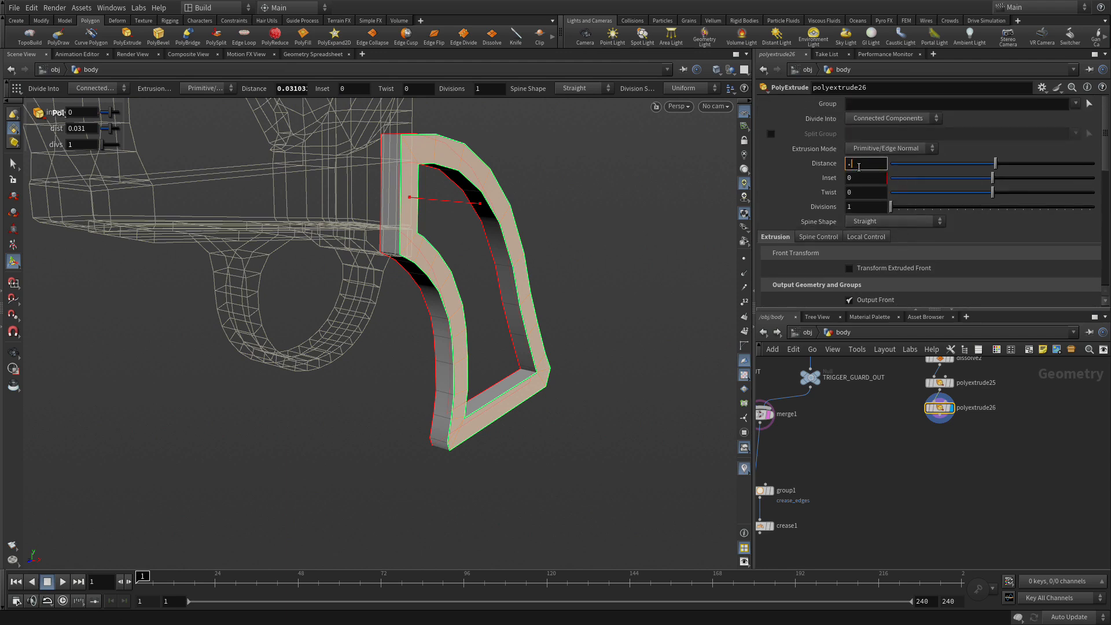
pyautogui.press('Return')
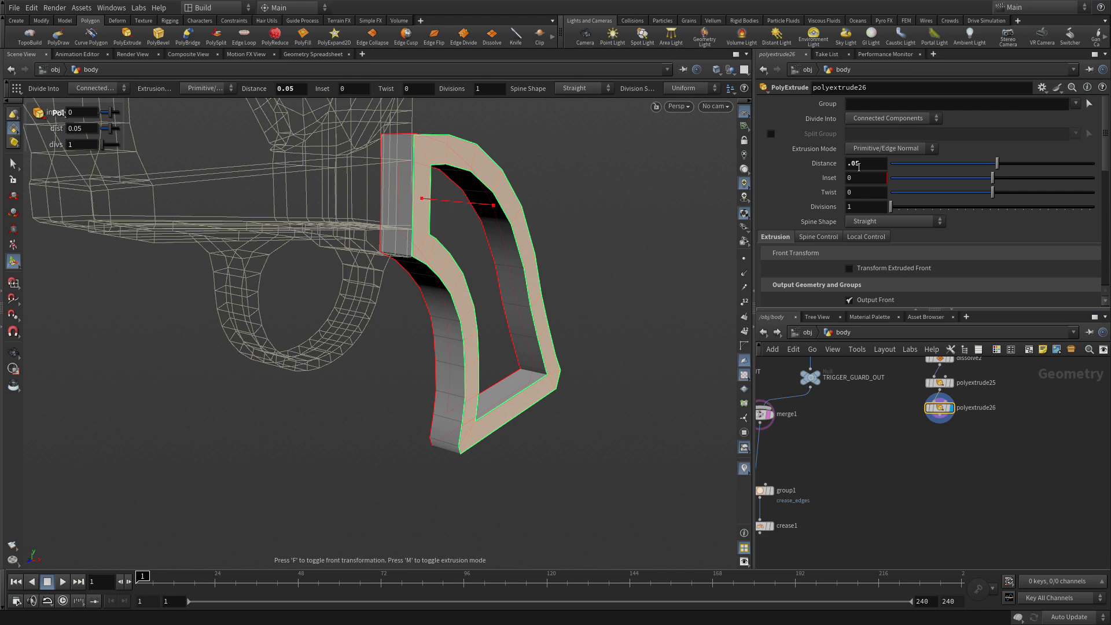
# - Select all of the extruded grip frame's geometry and add a Match Size node for it
pyautogui.press('Escape')
pyautogui.moveTo(627, 209); pyautogui.dragTo(534, 225)
pyautogui.moveTo(545, 235); pyautogui.dragTo(453, 258, button='middle')
pyautogui.moveTo(444, 268); pyautogui.dragTo(465, 259)
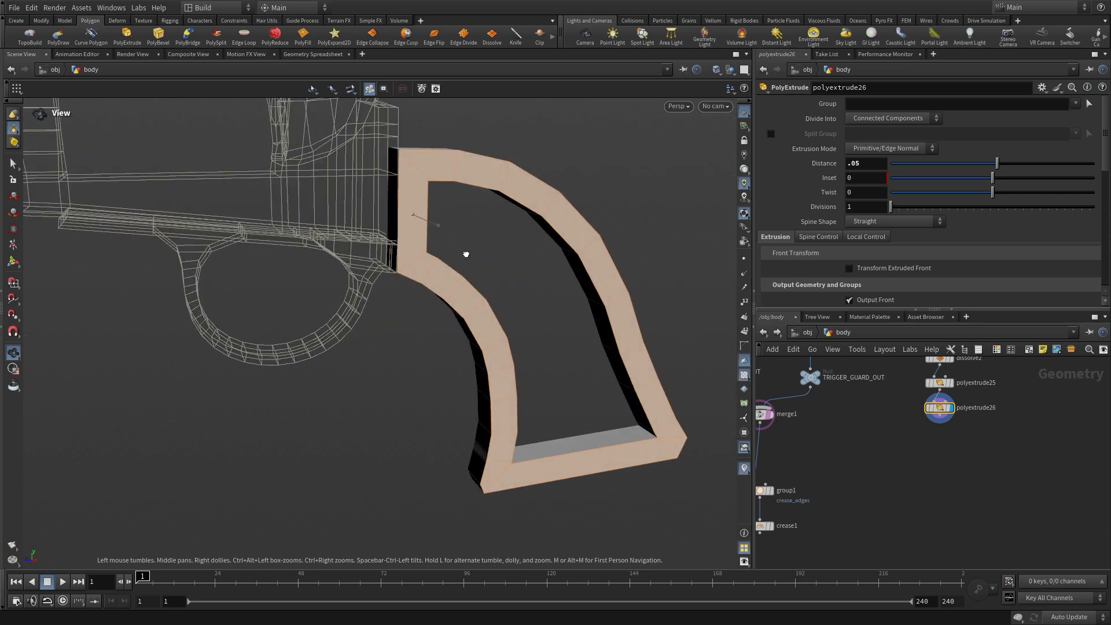
pyautogui.press('Return')
pyautogui.press('n')
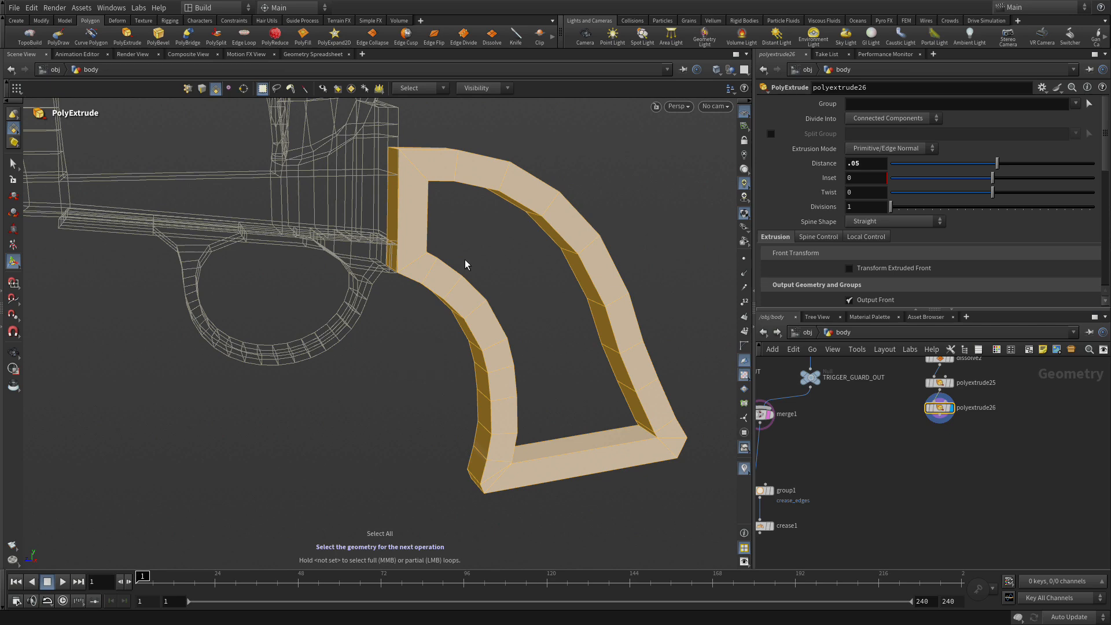
pyautogui.press('Tab')
pyautogui.write('ma')
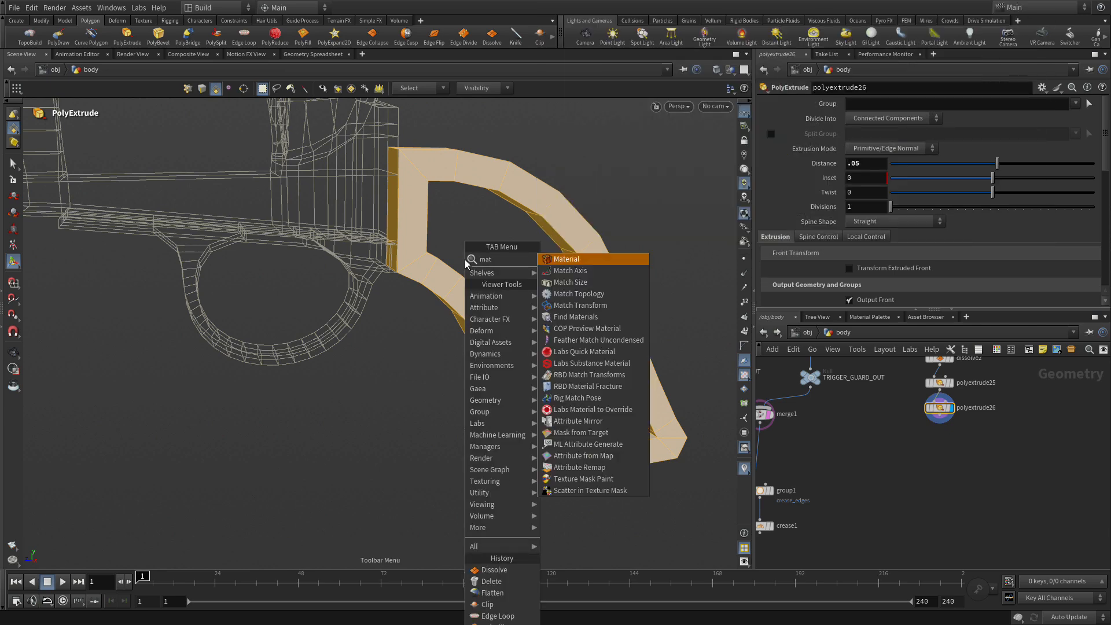
pyautogui.write('t')
pyautogui.press('Down')
pyautogui.press('Down')
pyautogui.press('Return')
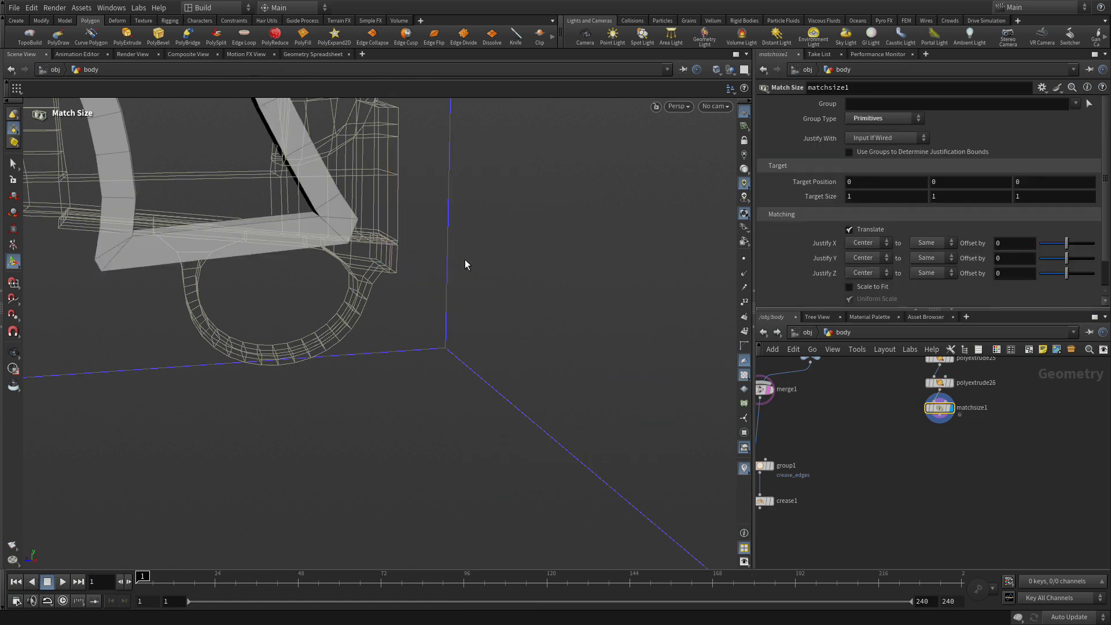
# - Set Justify Y and Justify Z to None on the Match Size node so the frame is centred only along X
pyautogui.click(869, 258)
pyautogui.click(861, 270)
pyautogui.click(866, 273)
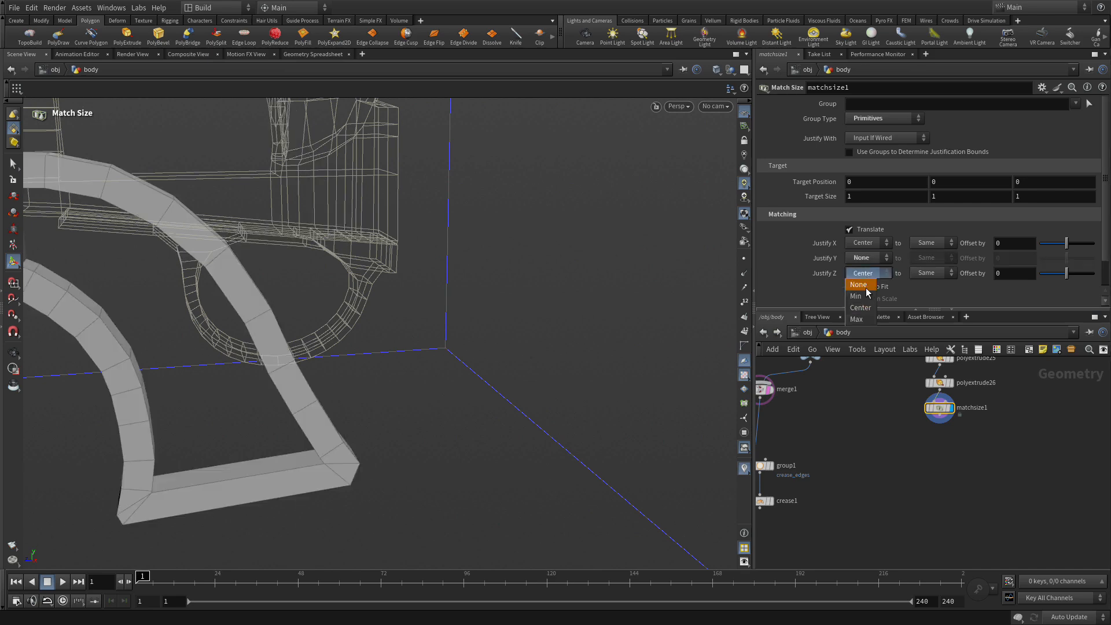
pyautogui.click(860, 285)
pyautogui.press('Escape')
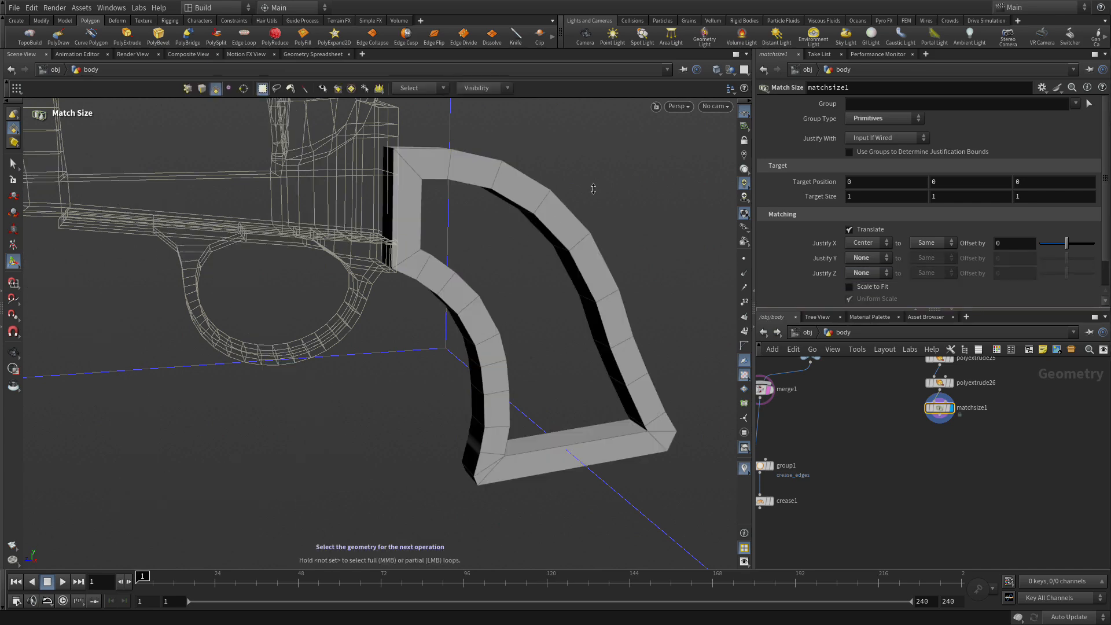
pyautogui.moveTo(633, 191)
pyautogui.mouseDown()
pyautogui.moveTo(411, 222)
pyautogui.moveTo(637, 186)
pyautogui.mouseUp()
pyautogui.press('Return')
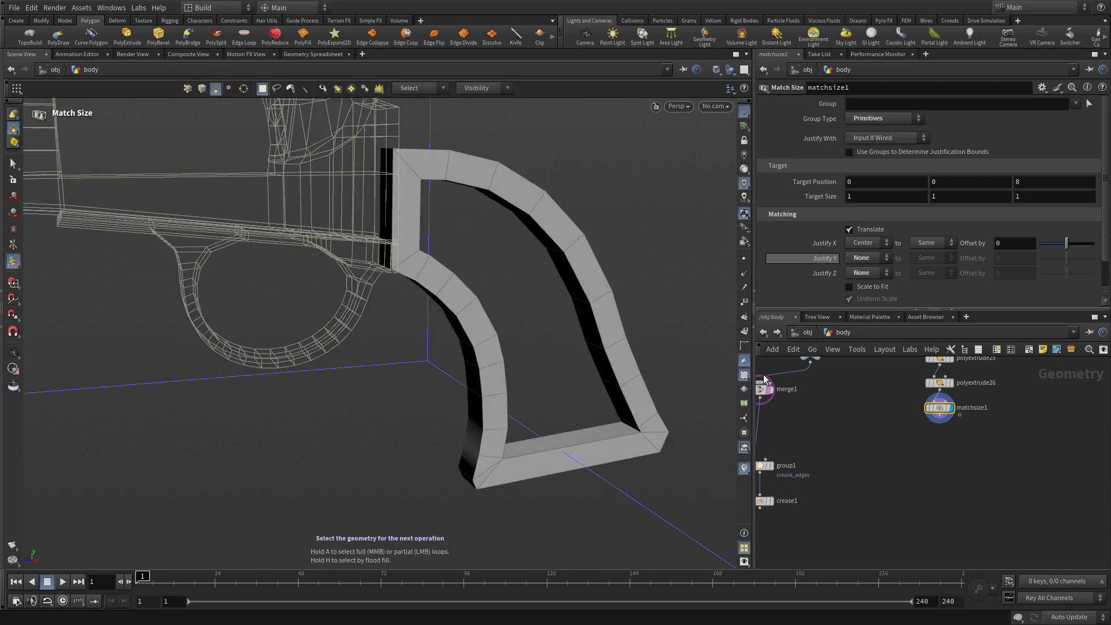
# - Add a Null node below the Match Size node and name it HANDLE_FRAME
pyautogui.press('Tab')
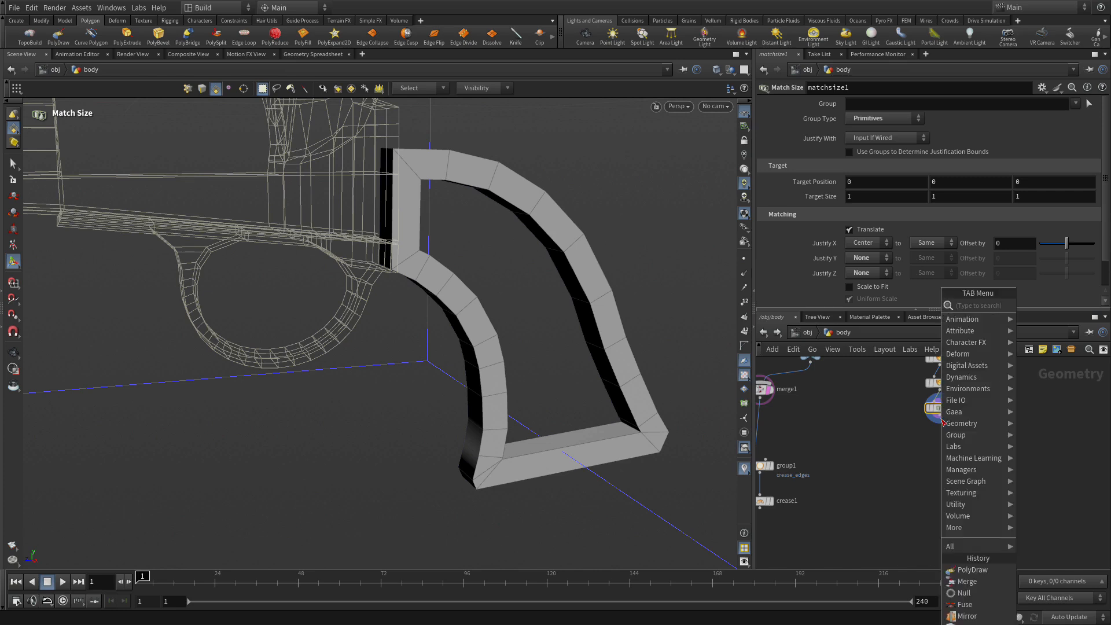
pyautogui.write('nul')
pyautogui.press('Return')
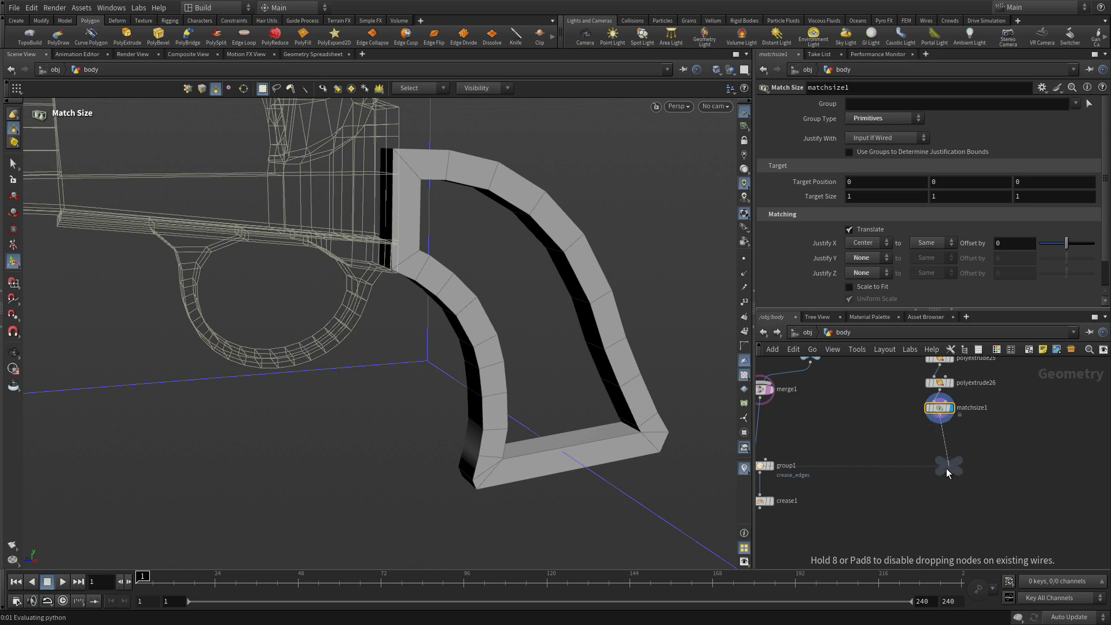
pyautogui.click(936, 474)
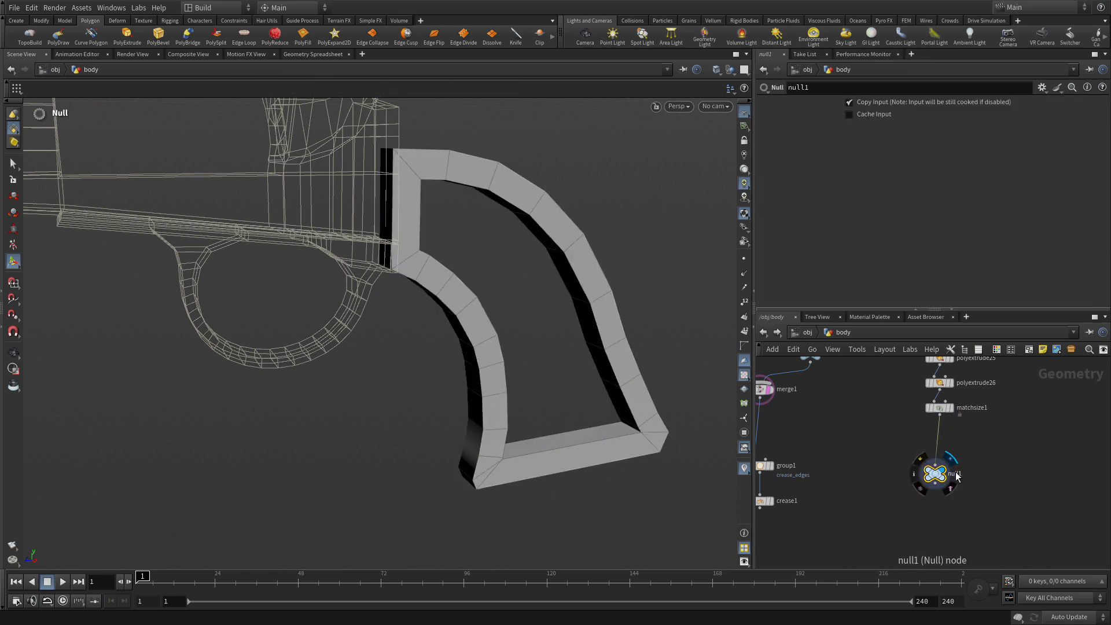
pyautogui.doubleClick(956, 473)
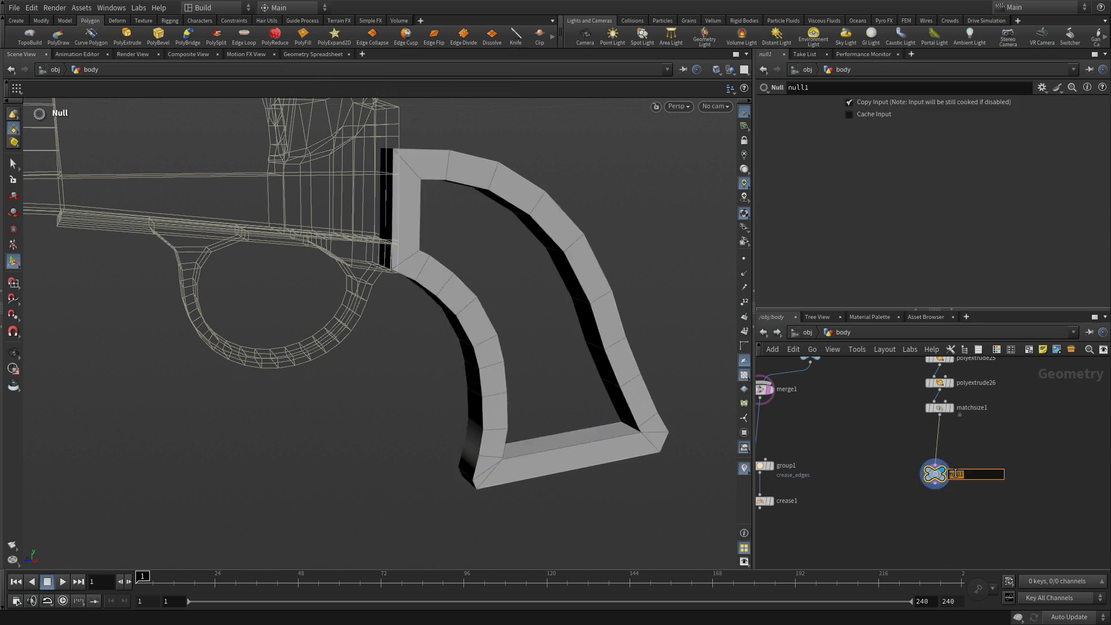
pyautogui.write('HANDLE_FRAME')
pyautogui.press('Return')
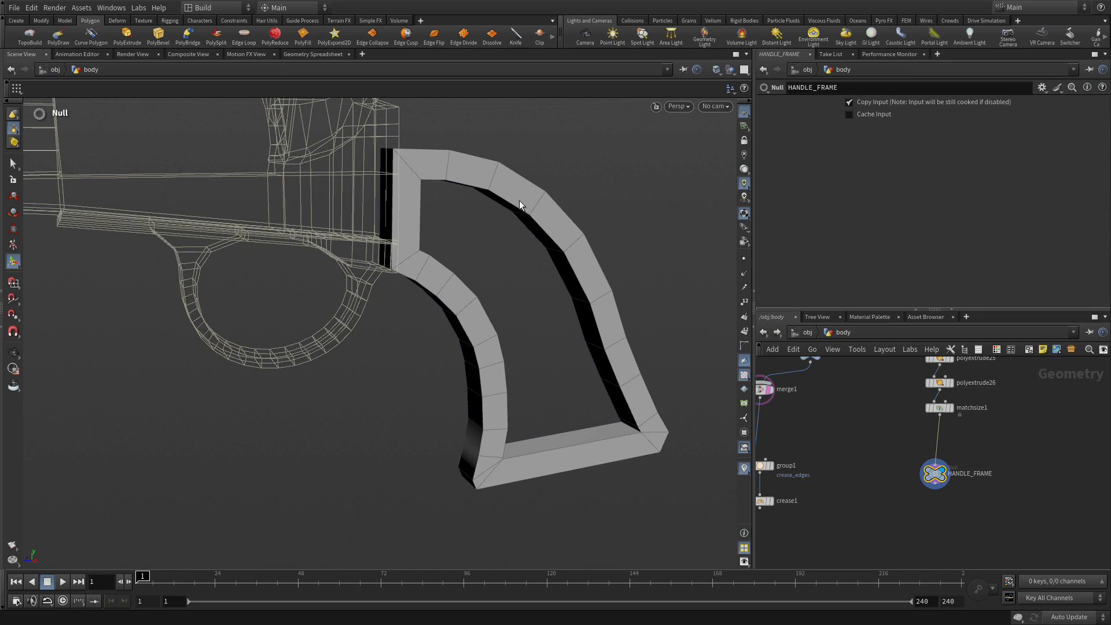
# - Move the first cross edge on the grip frame's upper outer surface toward the gun body, about 0.035 along Z
pyautogui.press('Escape')
pyautogui.moveTo(554, 143); pyautogui.dragTo(455, 187)
pyautogui.moveTo(464, 210); pyautogui.dragTo(403, 437, button='middle')
pyautogui.press('Return')
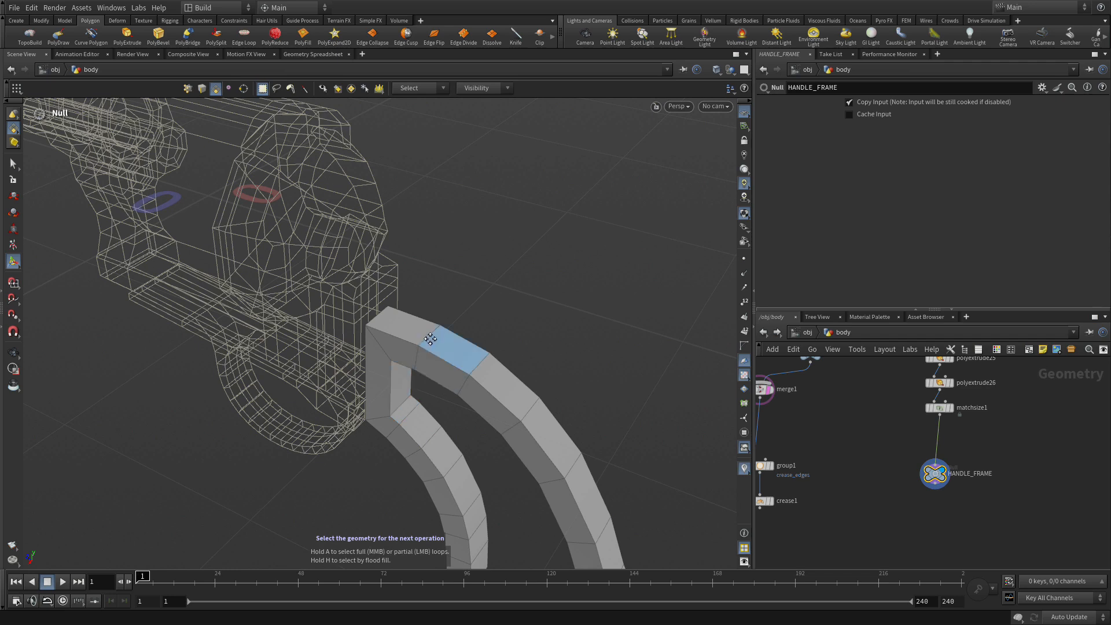
pyautogui.press('3')
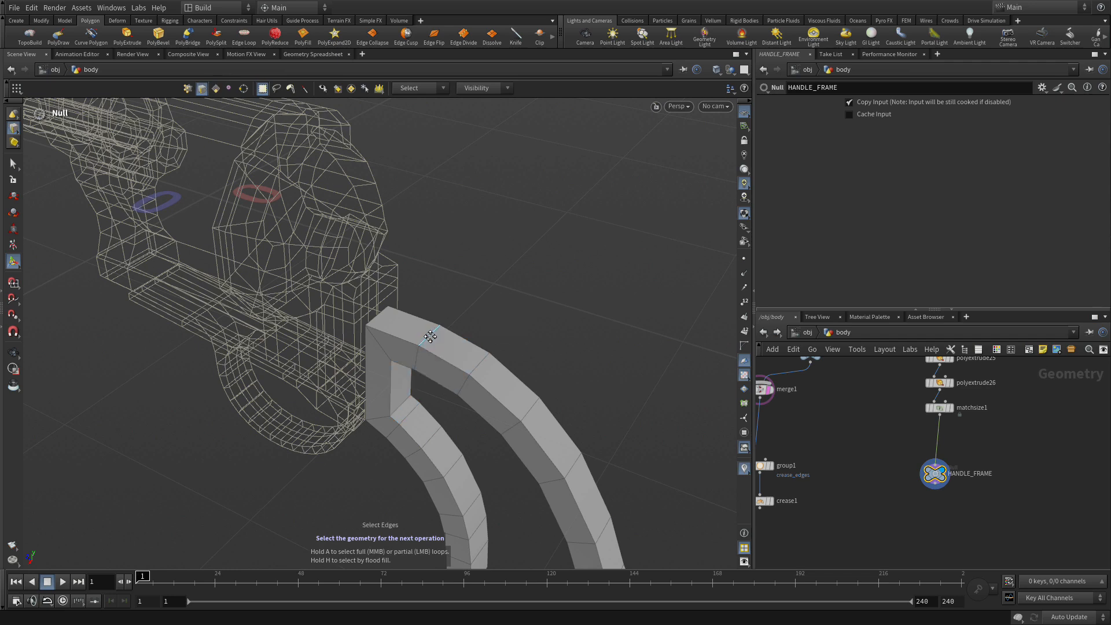
pyautogui.click(430, 337)
pyautogui.press('t')
pyautogui.moveTo(431, 337); pyautogui.dragTo(398, 331)
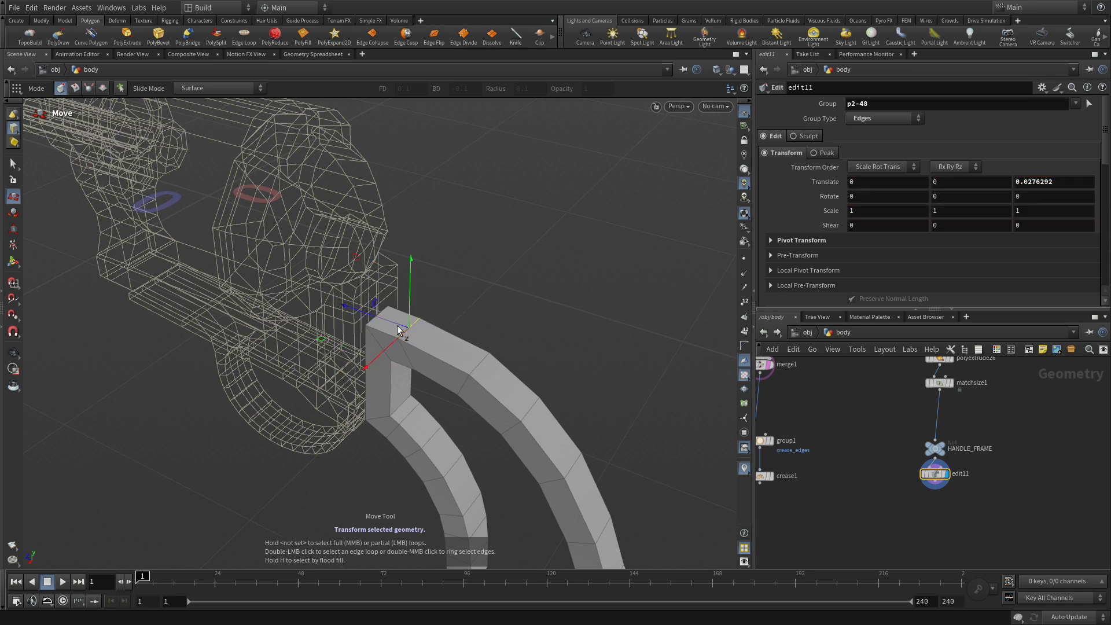
pyautogui.hotkey('space', 'b')
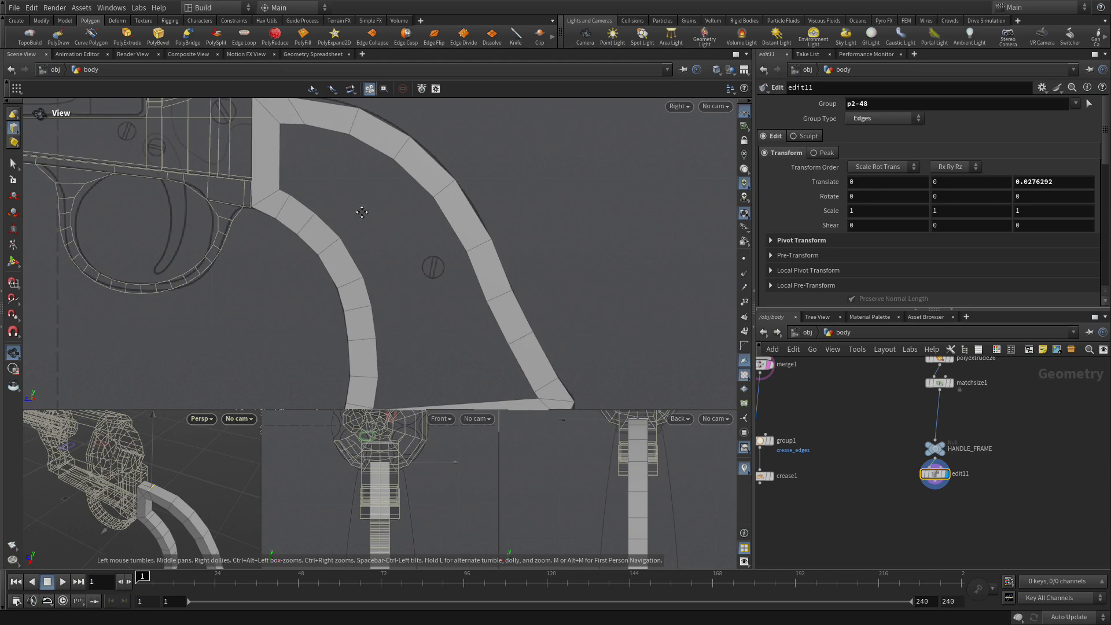
pyautogui.moveTo(361, 200); pyautogui.dragTo(392, 345, button='middle')
pyautogui.moveTo(390, 290); pyautogui.dragTo(310, 225, button='right')
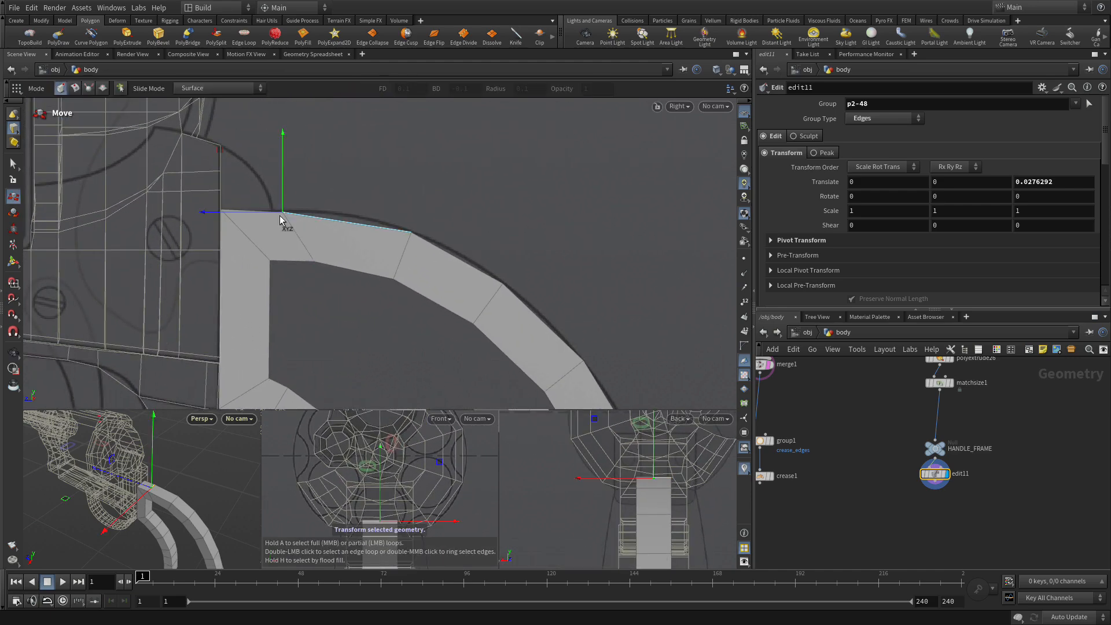
pyautogui.moveTo(251, 213); pyautogui.dragTo(242, 213)
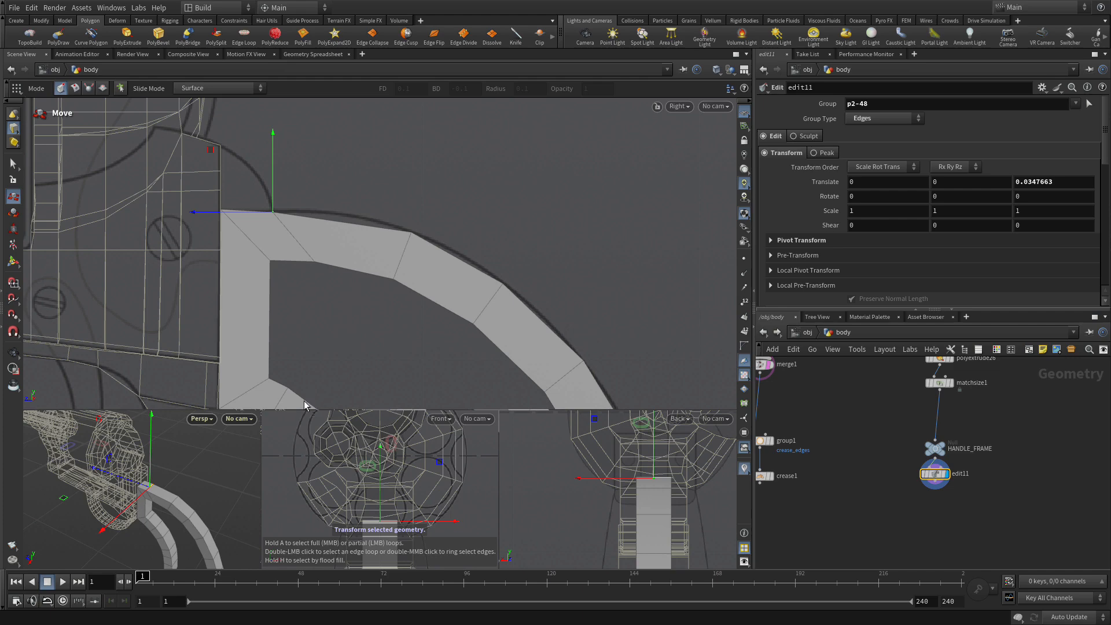
# - Select the small top face at the grip frame's front corner and add a PolyExtrude node for it
pyautogui.press('Escape')
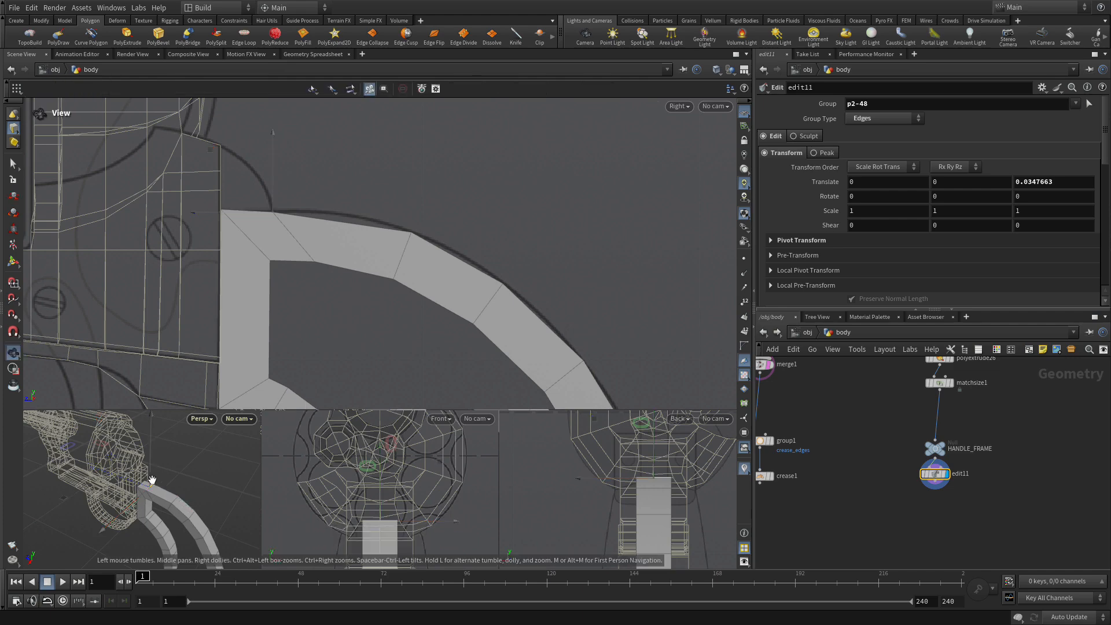
pyautogui.hotkey('space', 'b')
pyautogui.moveTo(282, 377); pyautogui.dragTo(456, 295, button='right')
pyautogui.moveTo(456, 296); pyautogui.dragTo(376, 351, button='middle')
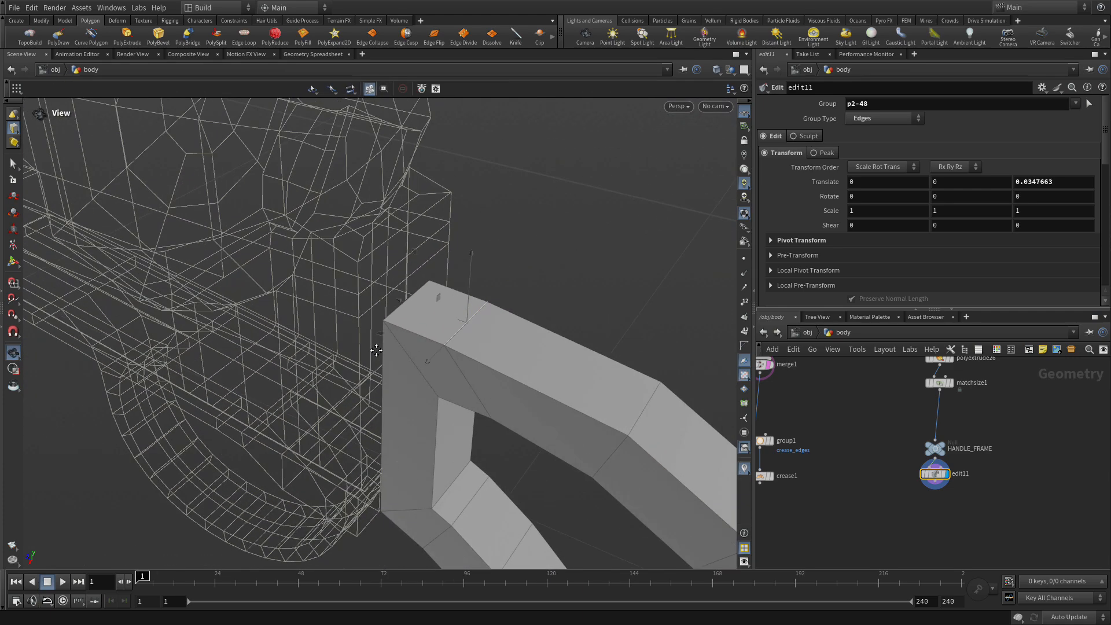
pyautogui.press('t')
pyautogui.press('4')
pyautogui.click(434, 313)
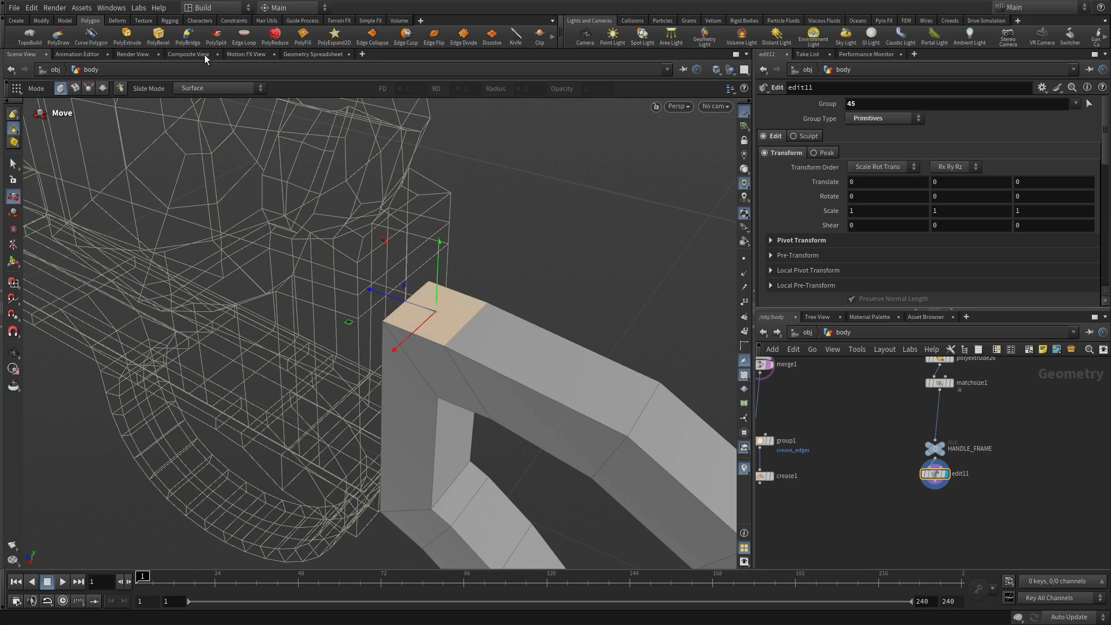
pyautogui.click(127, 34)
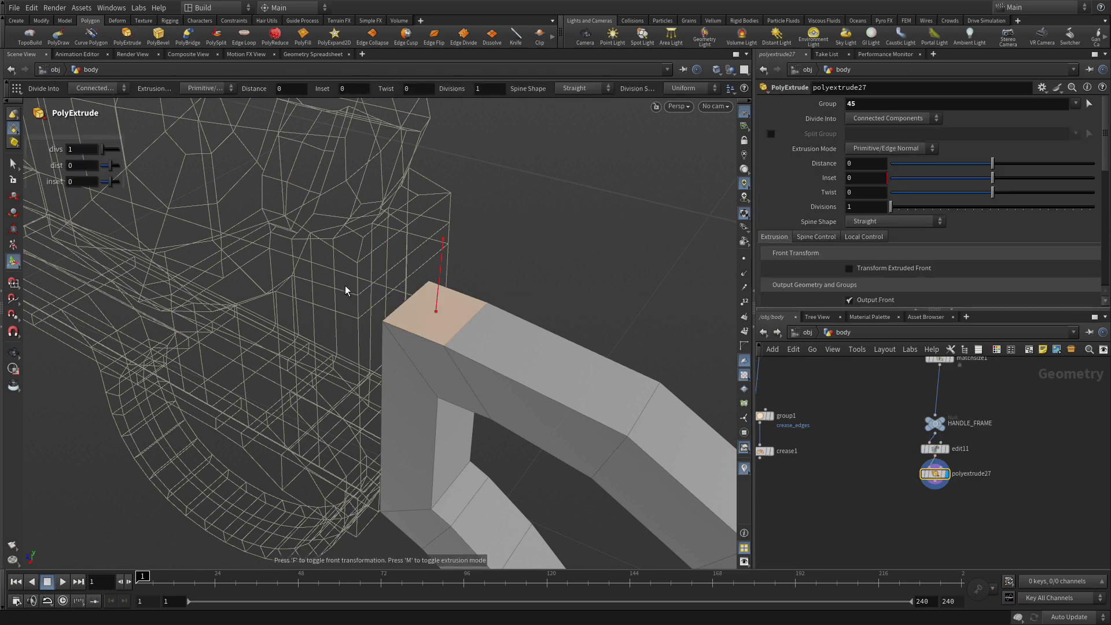
pyautogui.moveTo(428, 290); pyautogui.dragTo(437, 215)
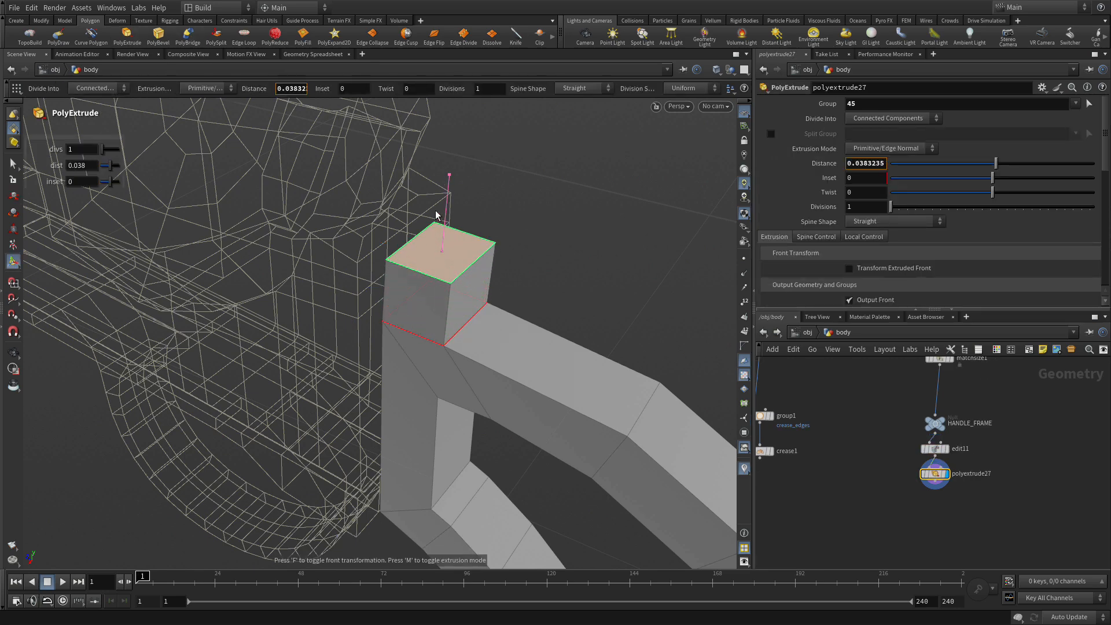
pyautogui.hotkey('space', 'b')
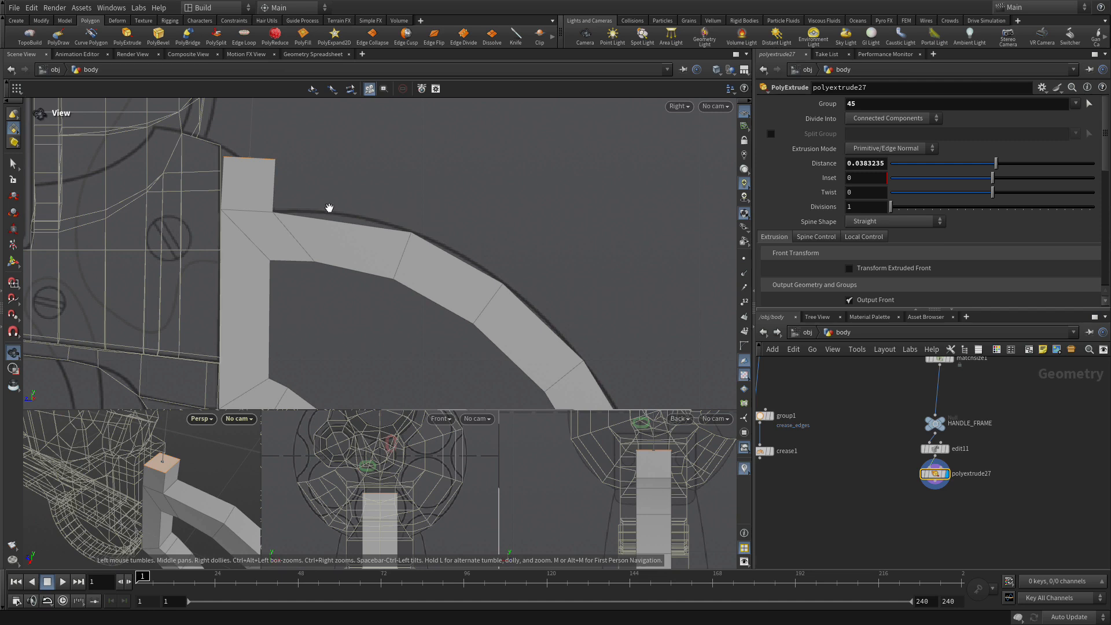
pyautogui.moveTo(252, 151); pyautogui.dragTo(250, 142)
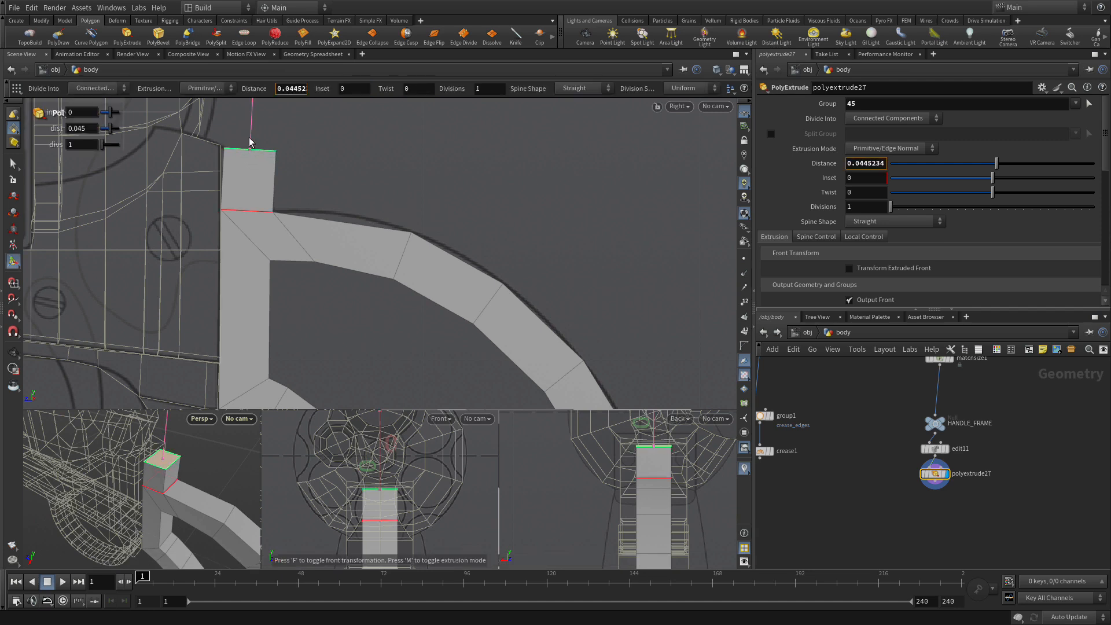
pyautogui.hotkey('ctrl', 'z')
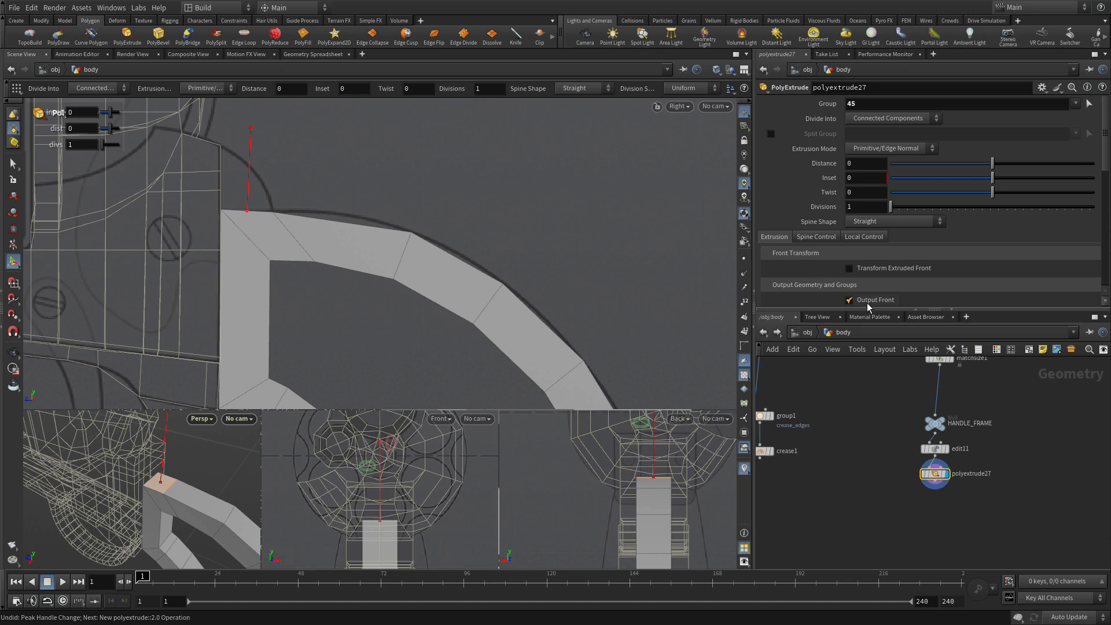
# - Turn on Transform Extruded Front and raise the corner face straight up to about the top of the gun body's rear edge
pyautogui.click(867, 273)
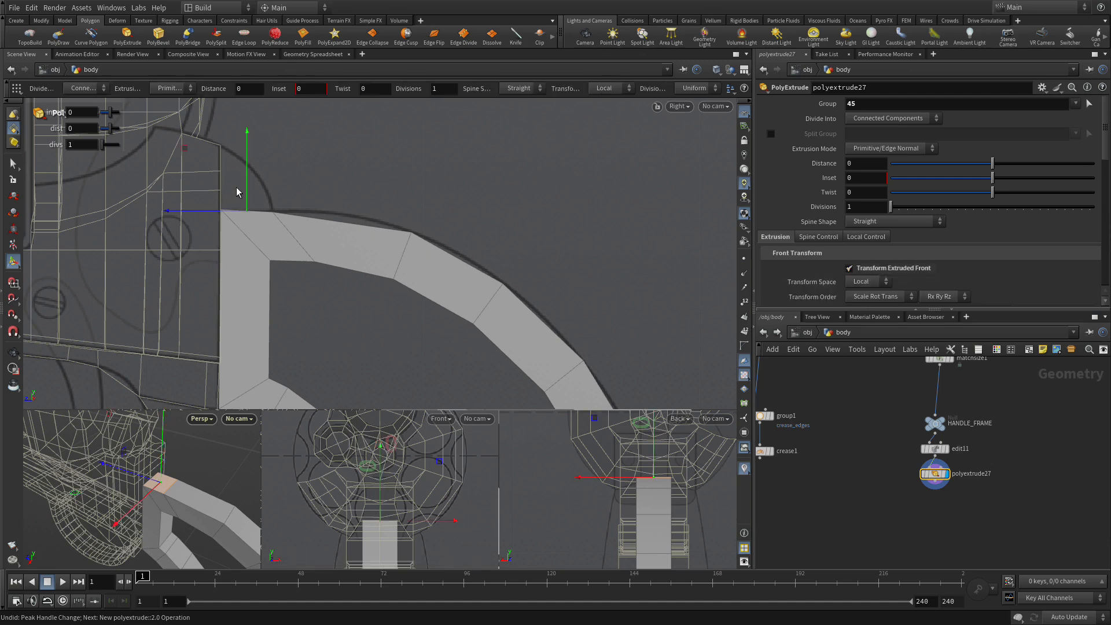
pyautogui.moveTo(247, 191); pyautogui.dragTo(249, 127)
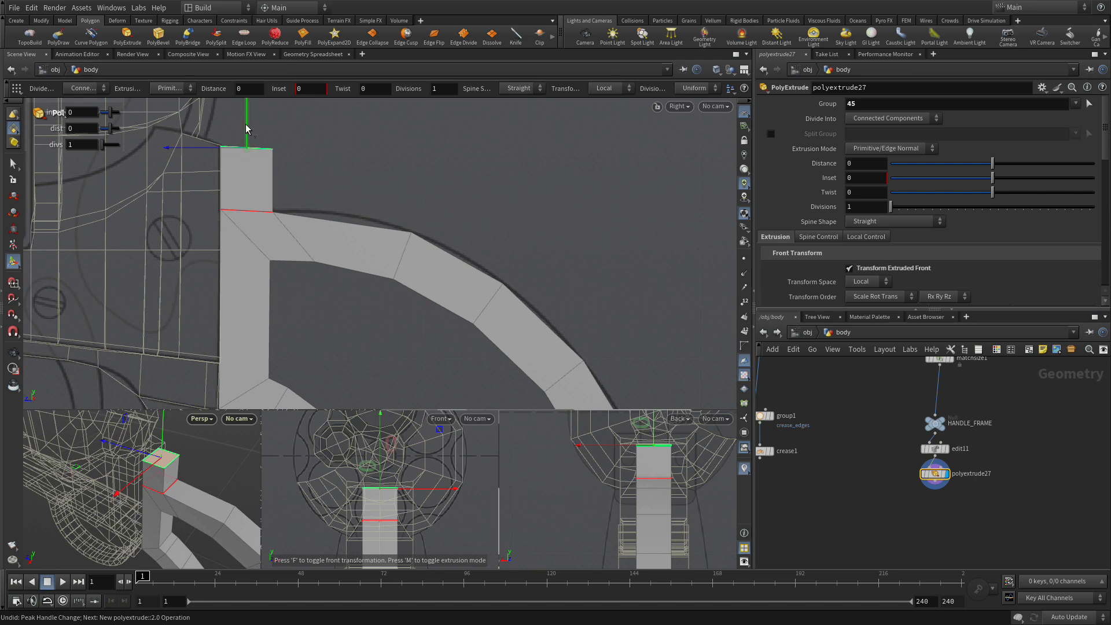
# - Set the divisions of the raised corner's extrusion to 4
pyautogui.click(849, 207)
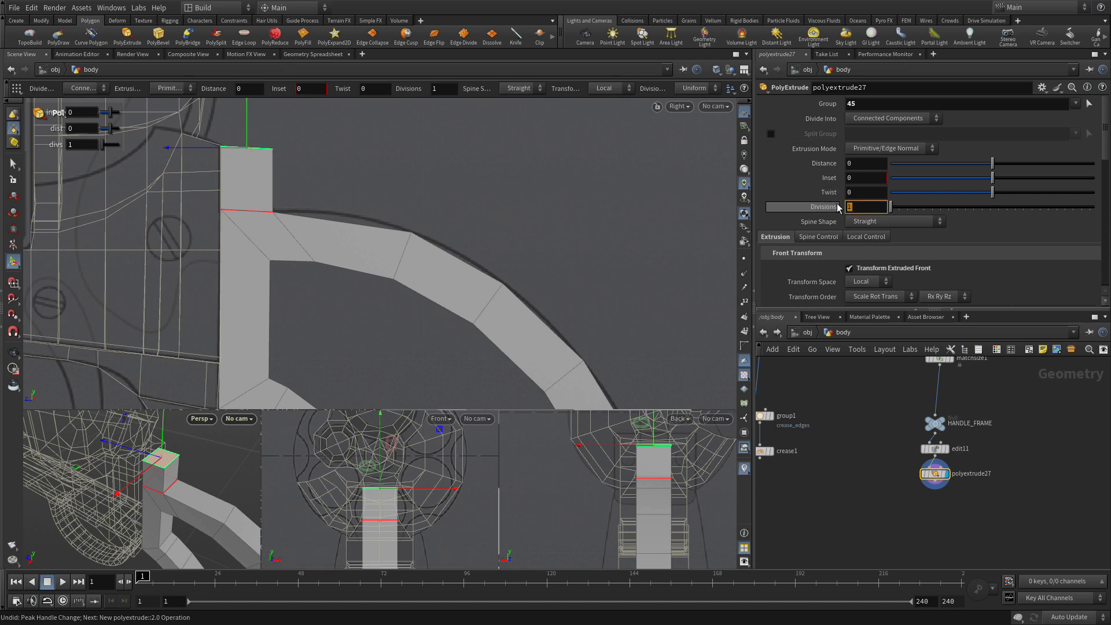
pyautogui.press('Return')
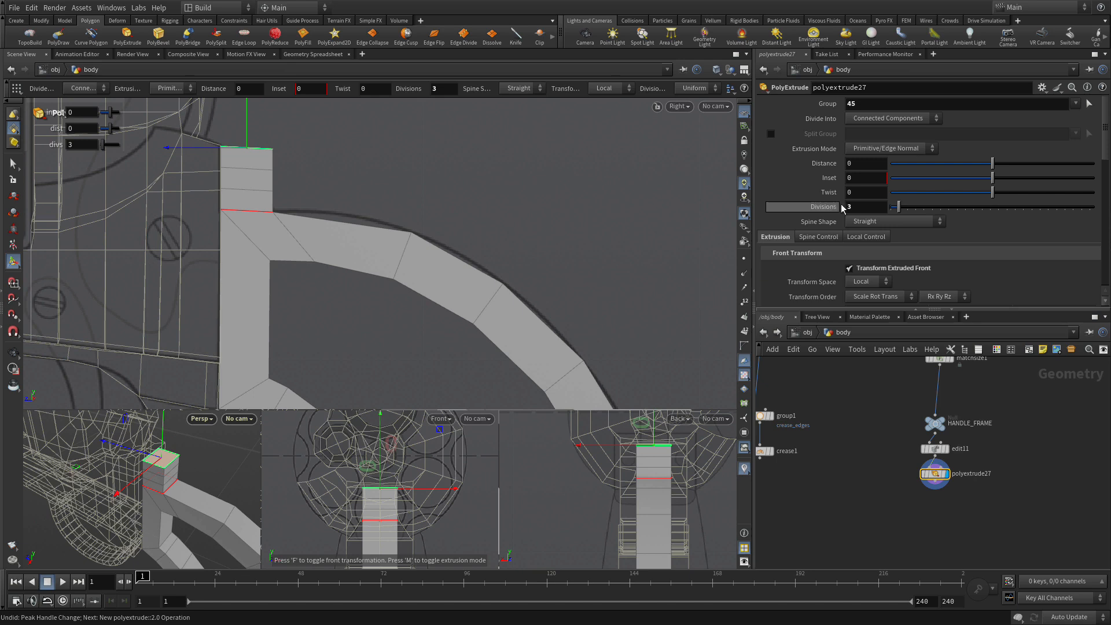
pyautogui.press('Return')
# - Move the two upper rear points of the raised corner toward the gun body, about 0.028 along Z
pyautogui.press('2')
pyautogui.moveTo(258, 132); pyautogui.dragTo(306, 161)
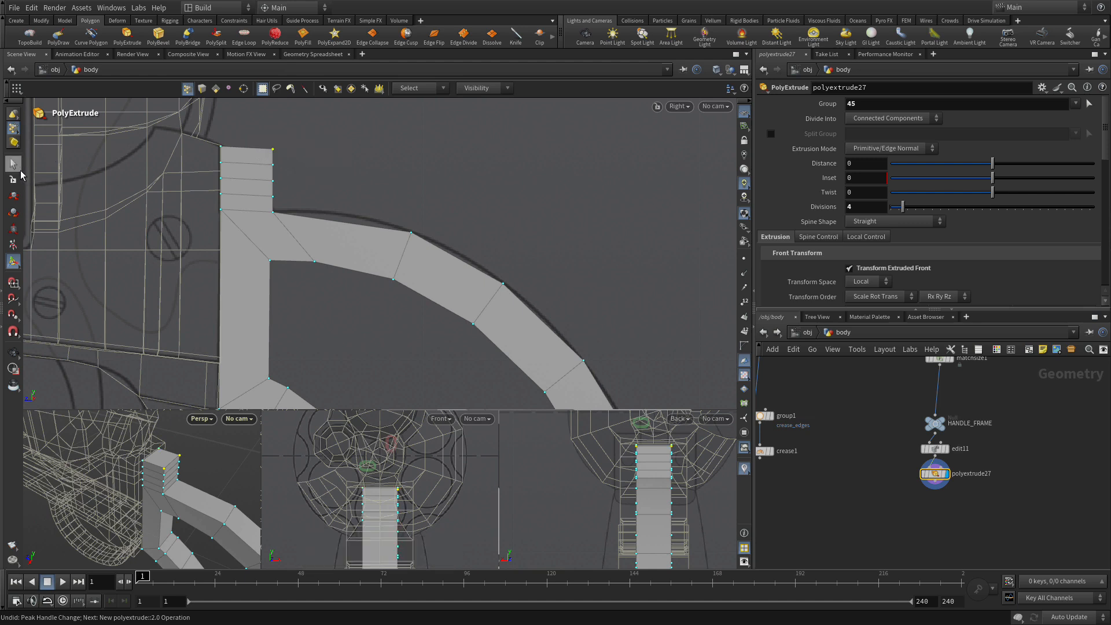
pyautogui.click(13, 199)
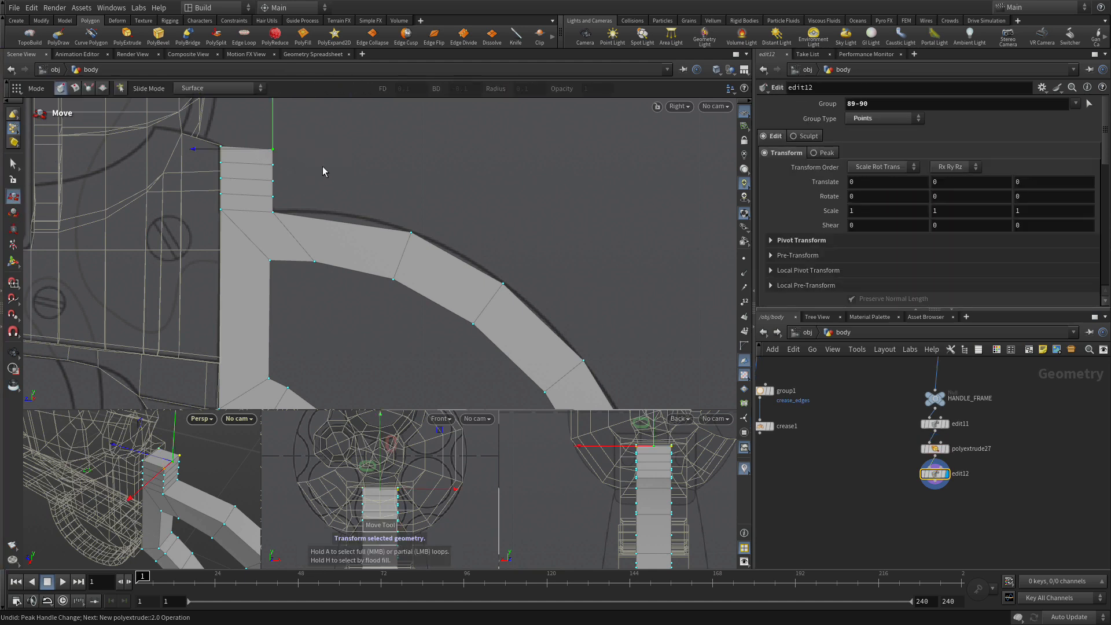
pyautogui.moveTo(255, 154); pyautogui.dragTo(216, 146)
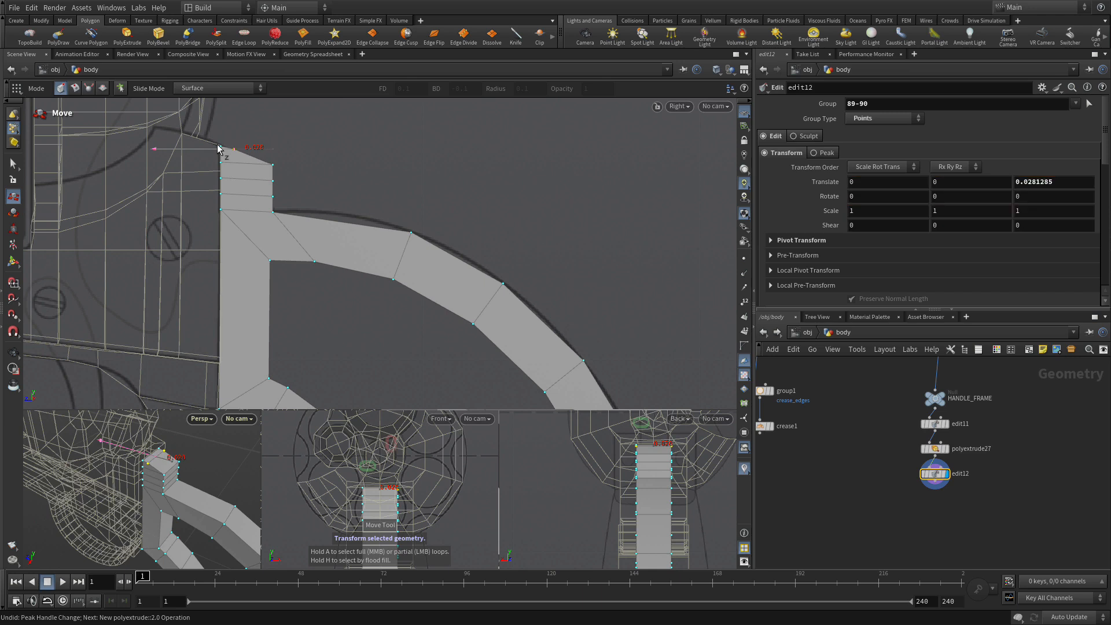
# - Shift the remaining rear point rows of the raised corner toward the gun body and lower its top points slightly to form a rounded profile
pyautogui.press('w')
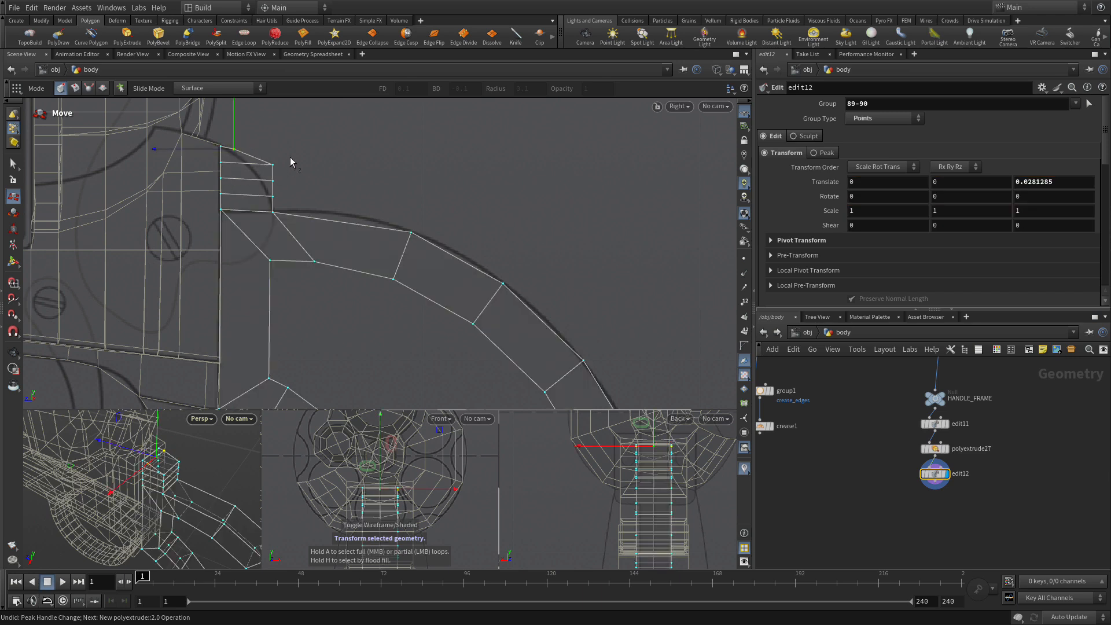
pyautogui.moveTo(251, 166); pyautogui.dragTo(246, 202)
pyautogui.click(250, 180)
pyautogui.click(258, 195)
pyautogui.click(232, 151)
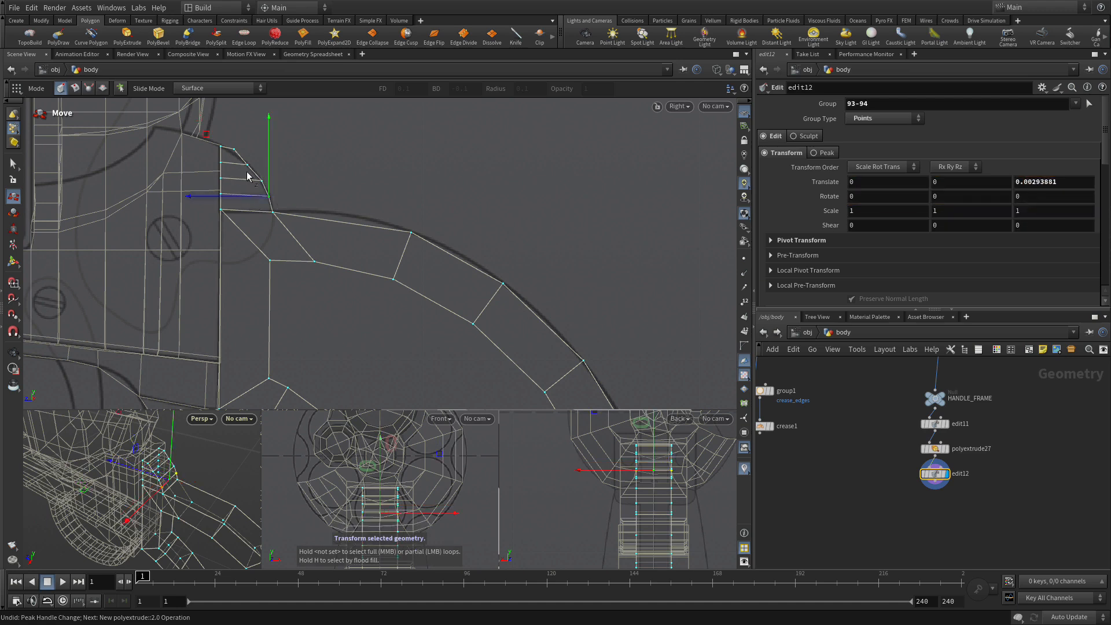
pyautogui.moveTo(235, 151); pyautogui.dragTo(235, 154)
pyautogui.click(356, 164)
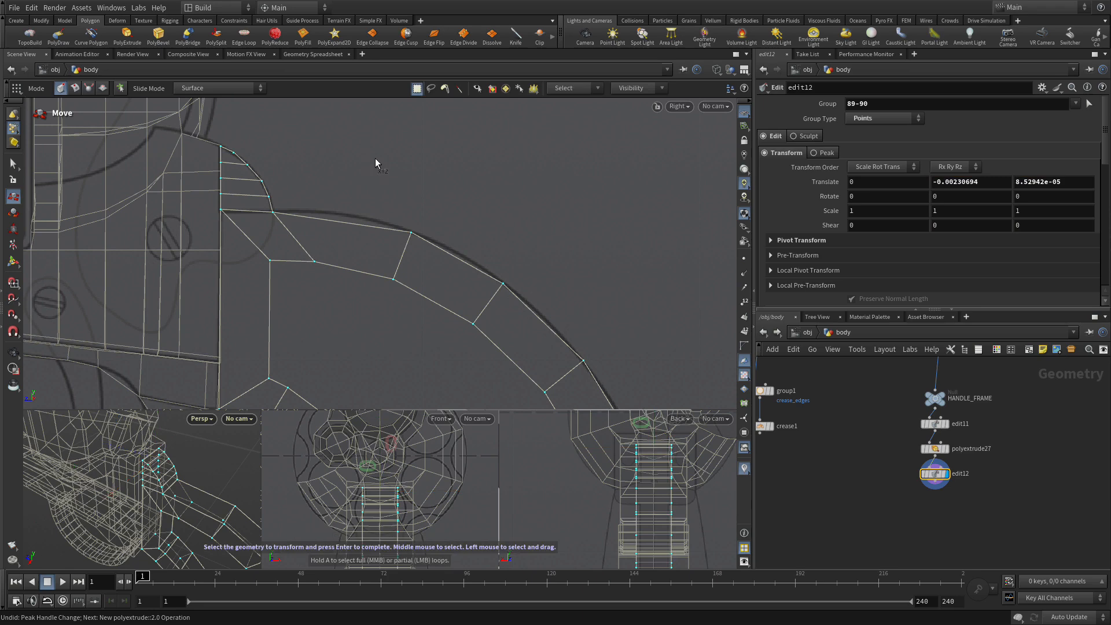
# - Select the four stacked faces on one side of the rounded corner block, using shaded perspective display
pyautogui.hotkey('space', 'b')
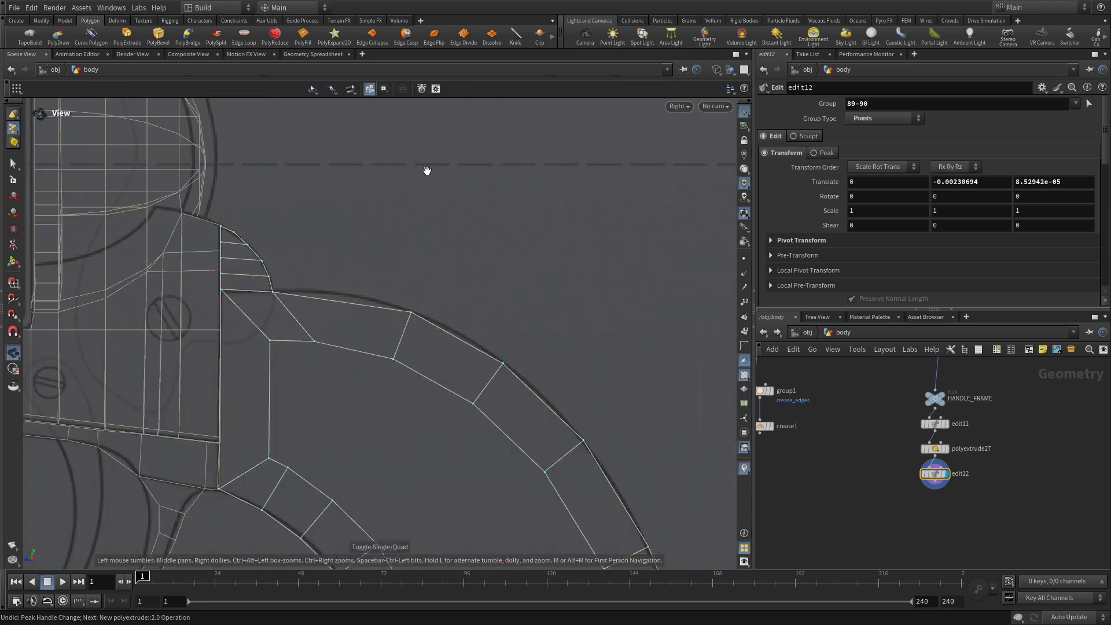
pyautogui.hotkey('space', 'b')
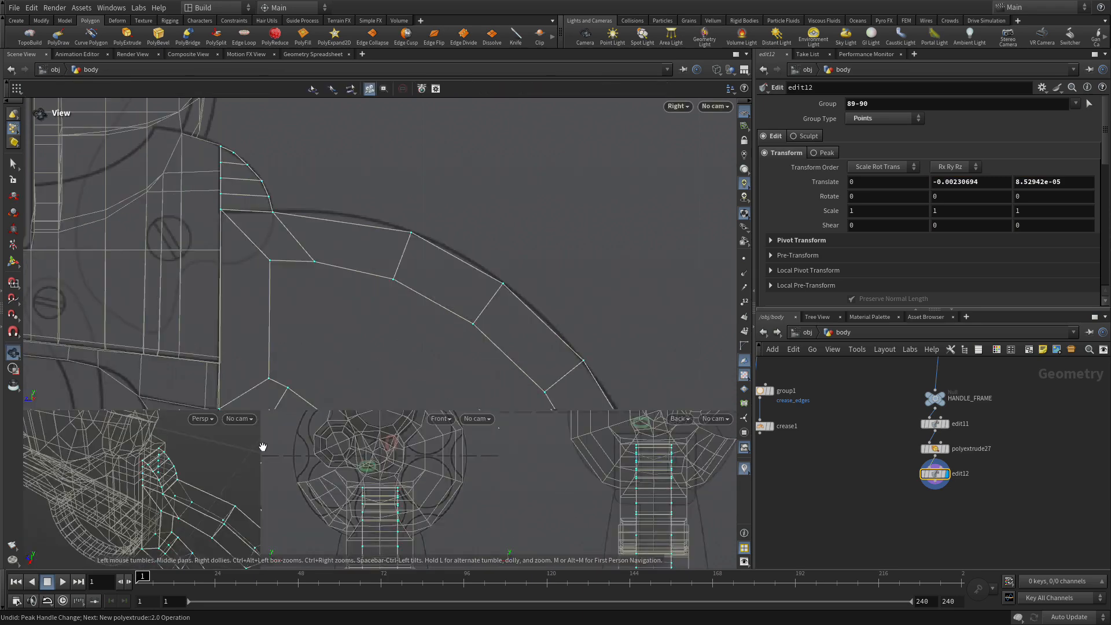
pyautogui.hotkey('space', 'b')
pyautogui.moveTo(141, 533); pyautogui.dragTo(181, 405)
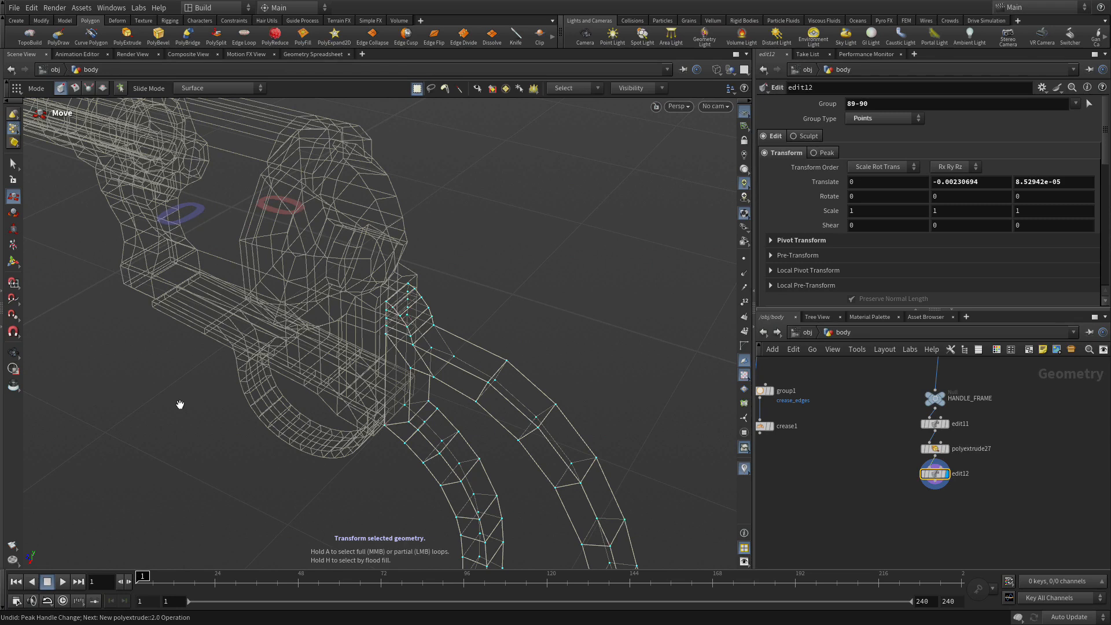
pyautogui.press('w')
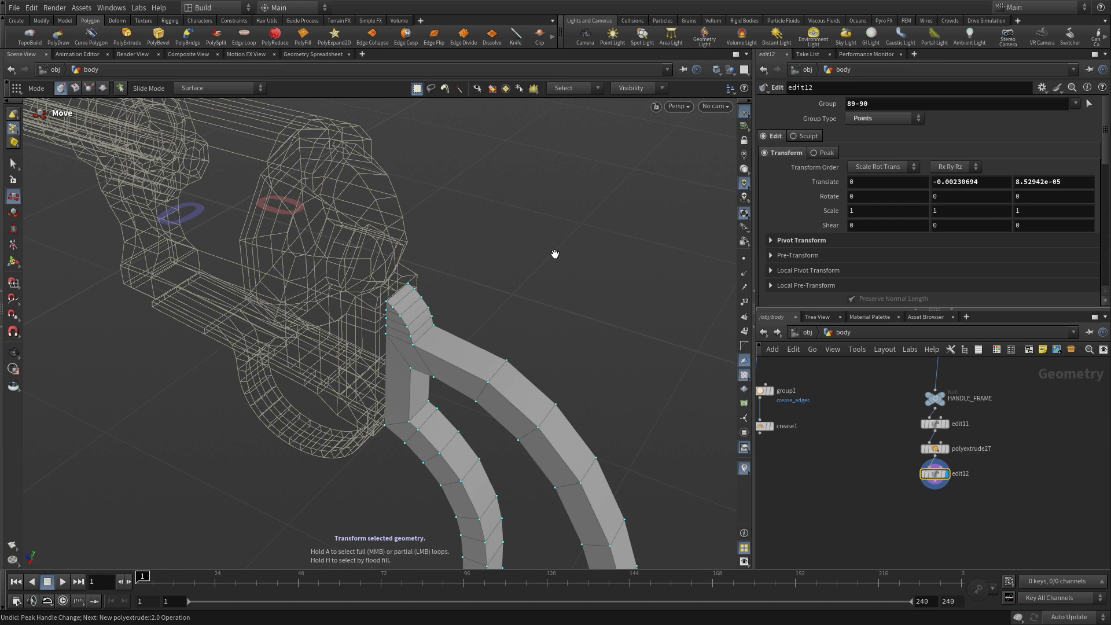
pyautogui.press('4')
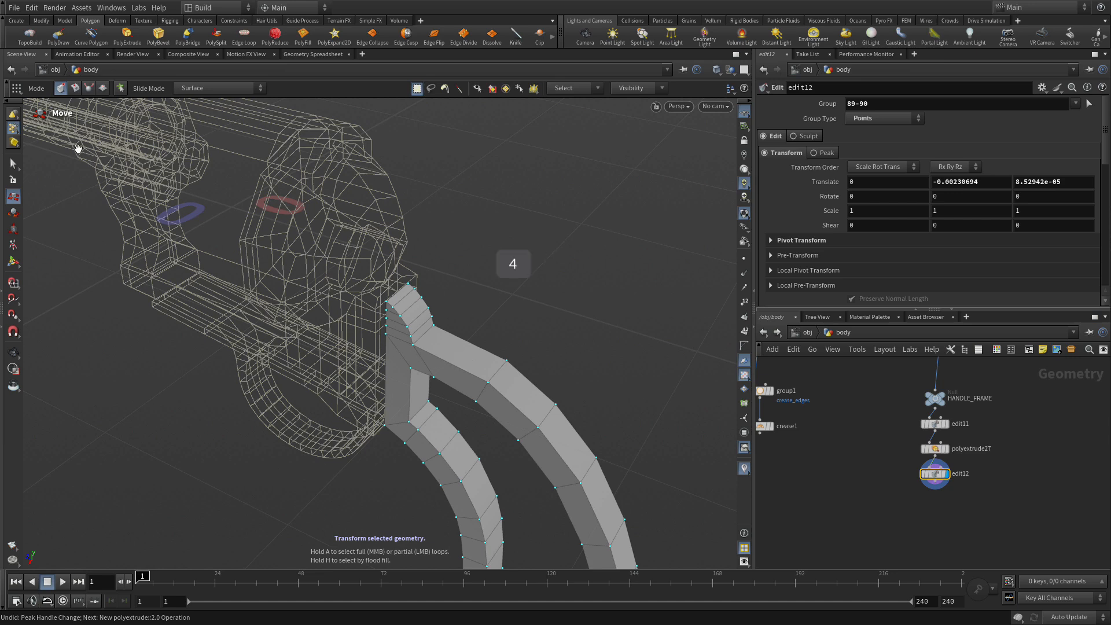
pyautogui.click(392, 346)
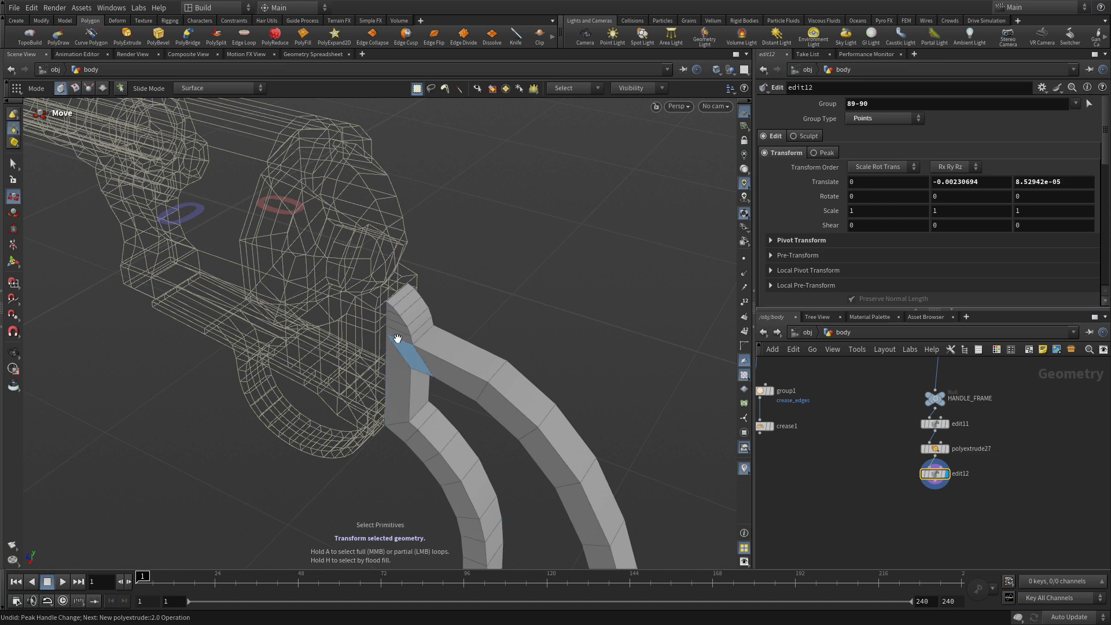
pyautogui.click(396, 329)
pyautogui.keyDown('shift'); pyautogui.click(394, 324); pyautogui.keyUp('shift')
pyautogui.keyDown('shift'); pyautogui.click(394, 315); pyautogui.keyUp('shift')
pyautogui.keyDown('shift'); pyautogui.click(387, 307); pyautogui.keyUp('shift')
# - Add the four matching faces on the opposite side of the rounded corner block to the selection
pyautogui.moveTo(509, 272)
pyautogui.keyDown('alt'); pyautogui.mouseDown()
pyautogui.moveTo(295, 231)
pyautogui.moveTo(491, 279)
pyautogui.mouseUp(); pyautogui.keyUp('alt')
pyautogui.keyDown('shift'); pyautogui.click(503, 272); pyautogui.keyUp('shift')
pyautogui.keyDown('shift'); pyautogui.click(504, 268); pyautogui.keyUp('shift')
pyautogui.keyDown('shift'); pyautogui.click(513, 257); pyautogui.keyUp('shift')
pyautogui.keyDown('shift'); pyautogui.click(511, 261); pyautogui.keyUp('shift')
pyautogui.keyDown('alt'); pyautogui.moveTo(385, 248); pyautogui.dragTo(573, 226); pyautogui.keyUp('alt')
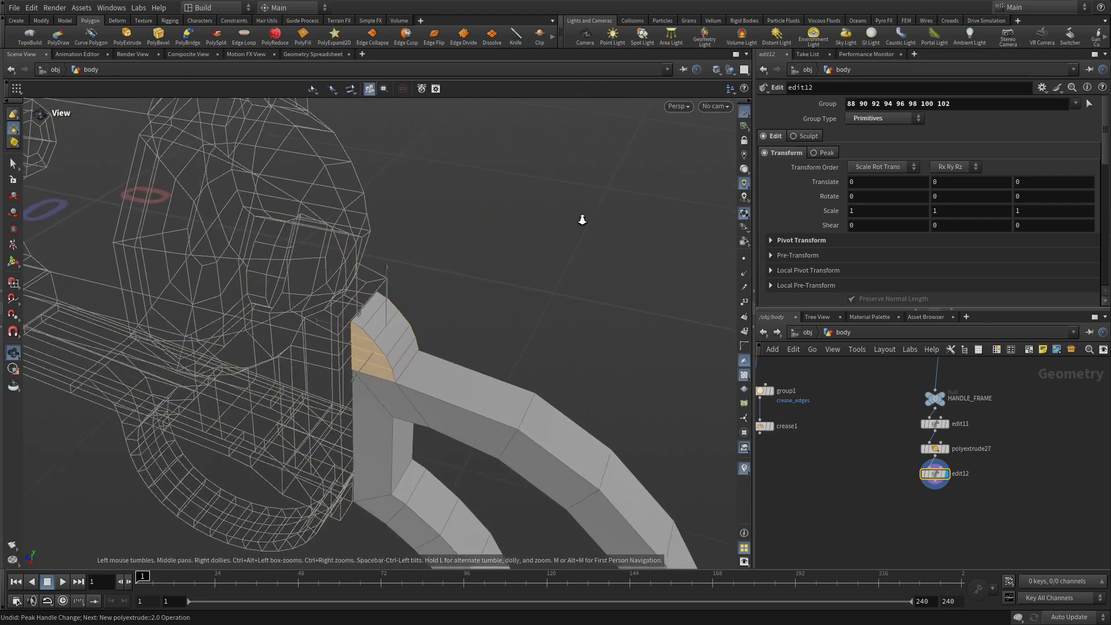
pyautogui.keyDown('alt'); pyautogui.moveTo(573, 225); pyautogui.dragTo(581, 246, button='right'); pyautogui.keyUp('alt')
# - Extrude the selected side faces outward with PolyExtrude at a distance of 0.023
pyautogui.click(126, 39)
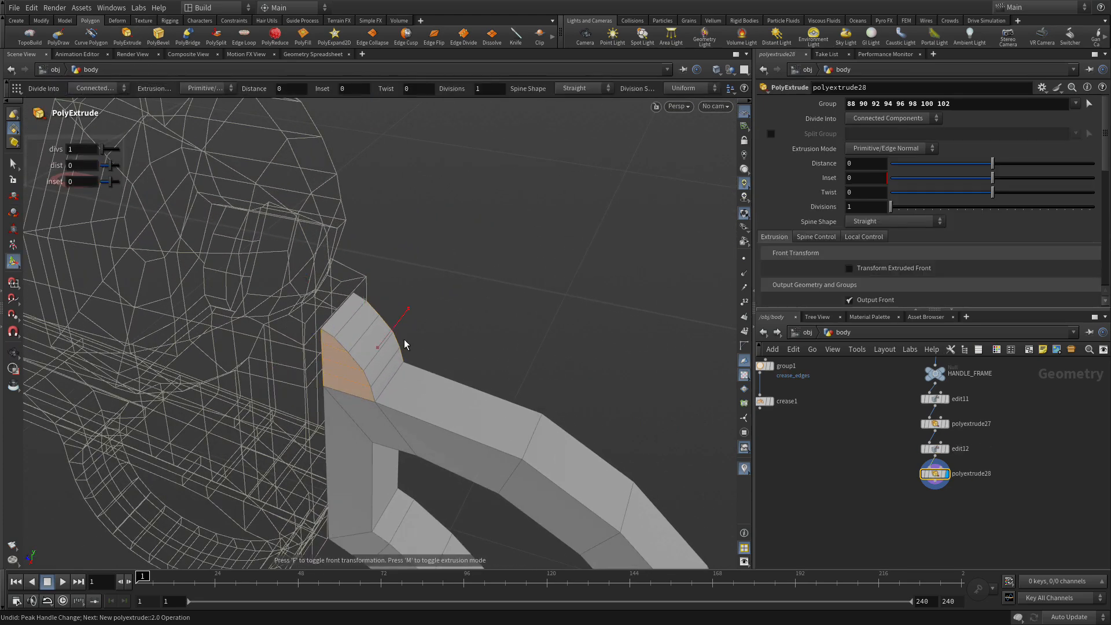
pyautogui.moveTo(397, 328)
pyautogui.mouseDown()
pyautogui.moveTo(399, 316)
pyautogui.moveTo(478, 324)
pyautogui.moveTo(412, 327)
pyautogui.mouseUp()
pyautogui.press('Escape')
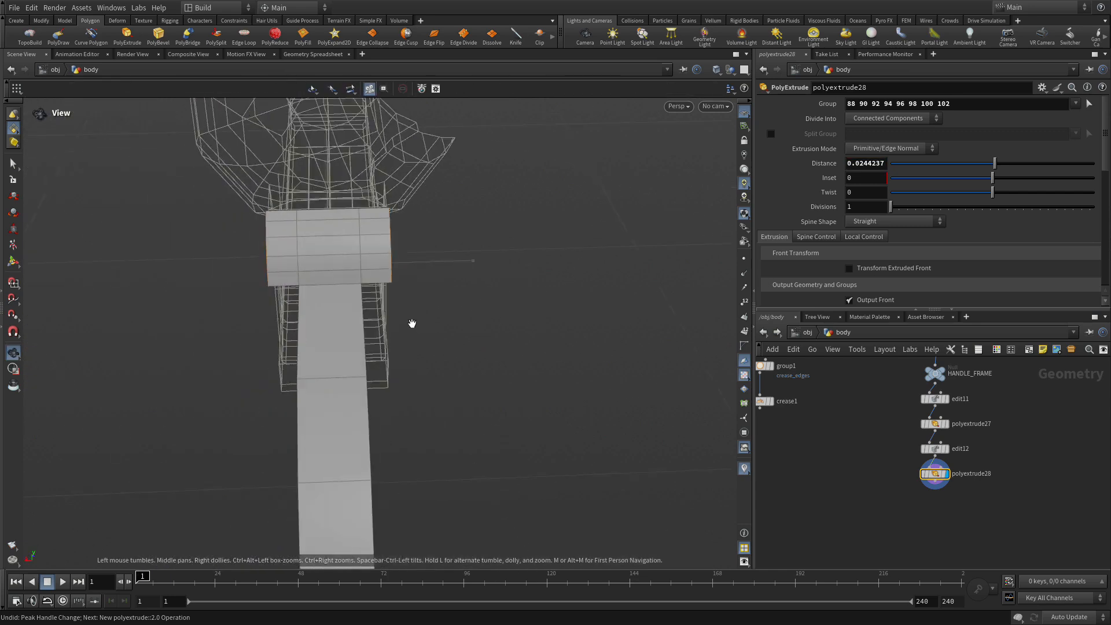
pyautogui.press('Return')
pyautogui.moveTo(425, 263); pyautogui.dragTo(426, 260)
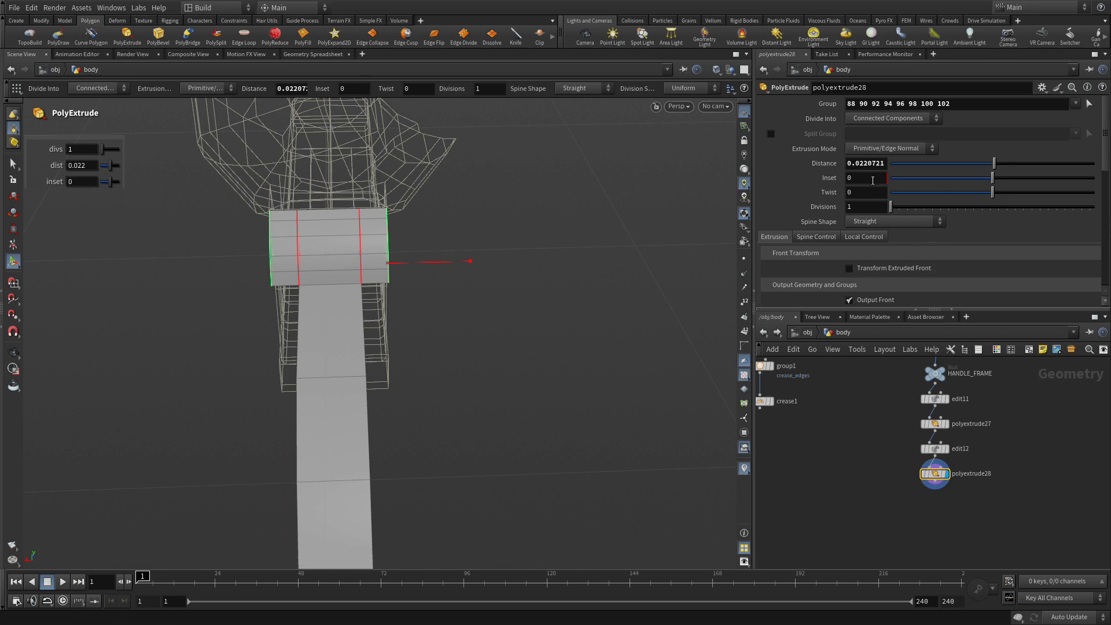
pyautogui.doubleClick(862, 162)
pyautogui.write('0.023')
pyautogui.press('Return')
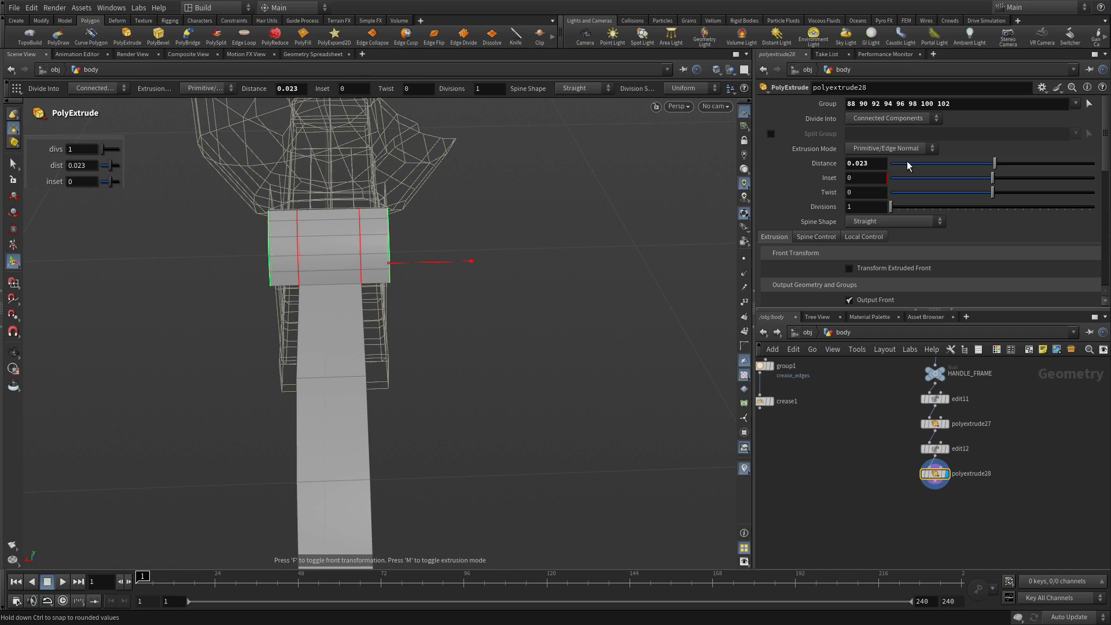
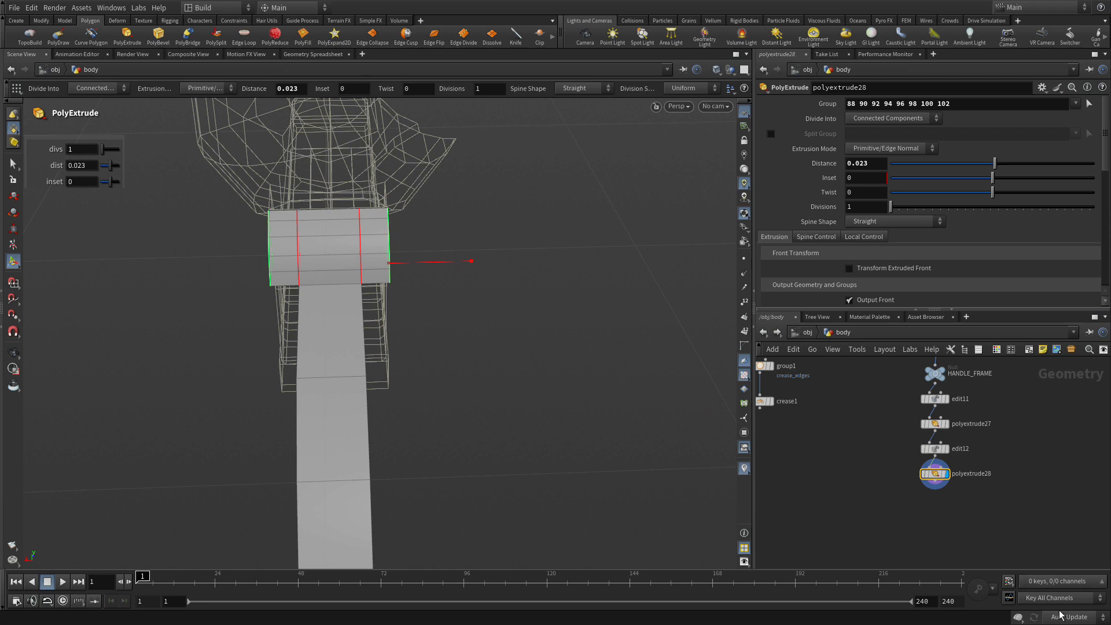
# - Add a Null node beside the grip chain, wire it to the PolyDraw node's output and display it
pyautogui.moveTo(1023, 434); pyautogui.dragTo(898, 528, button='middle')
pyautogui.scroll(-2, 887, 429)
pyautogui.moveTo(888, 429); pyautogui.dragTo(883, 512, button='middle')
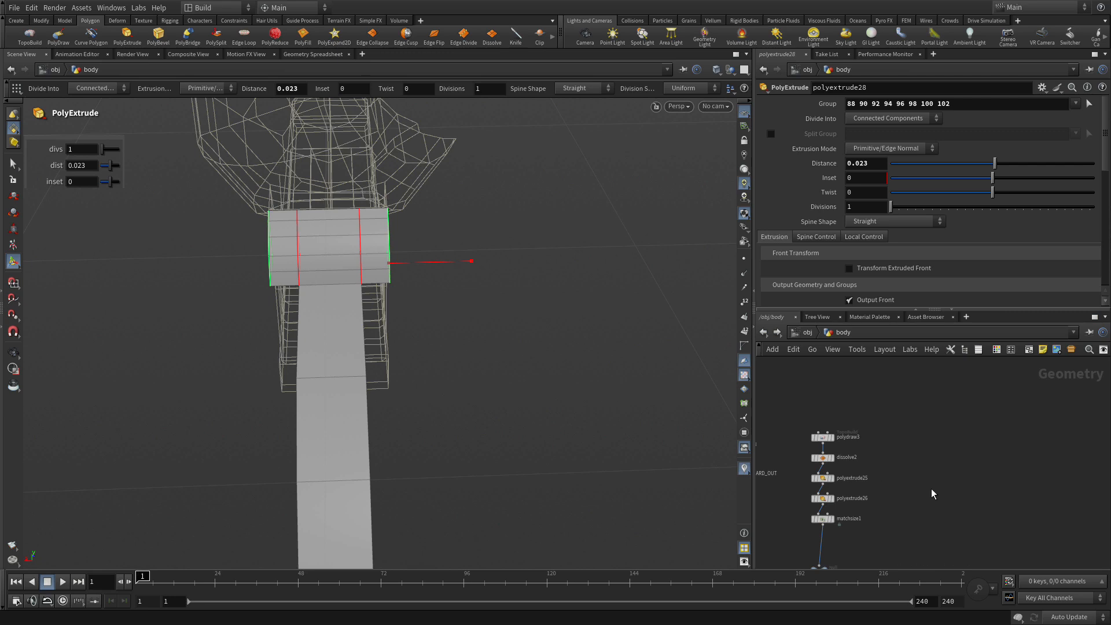
pyautogui.press('Tab')
pyautogui.write('null')
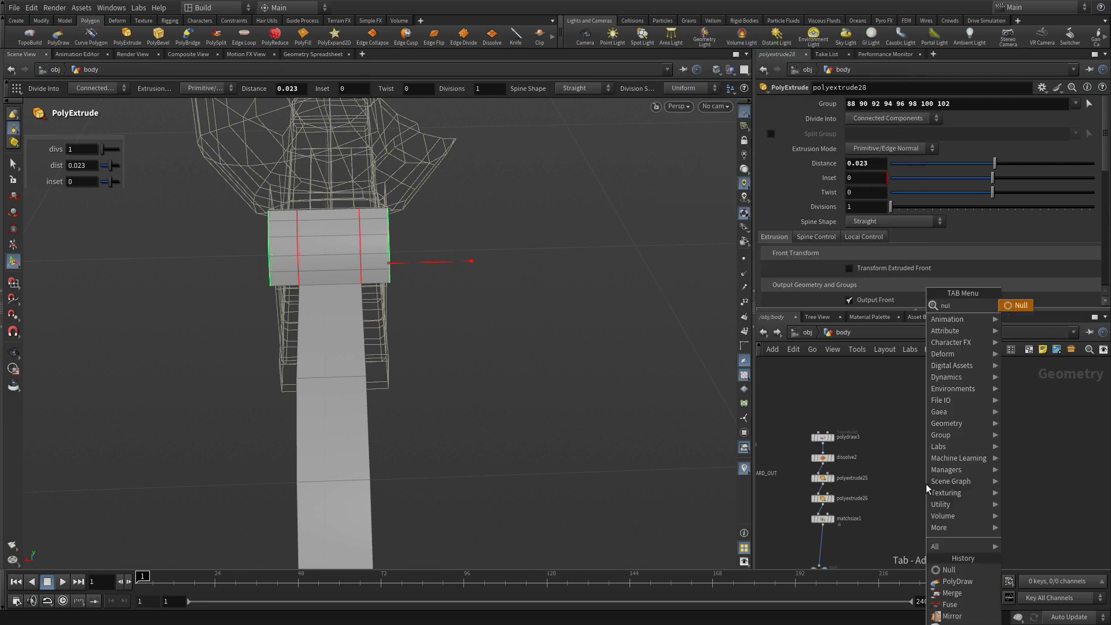
pyautogui.press('Return')
pyautogui.click(926, 483)
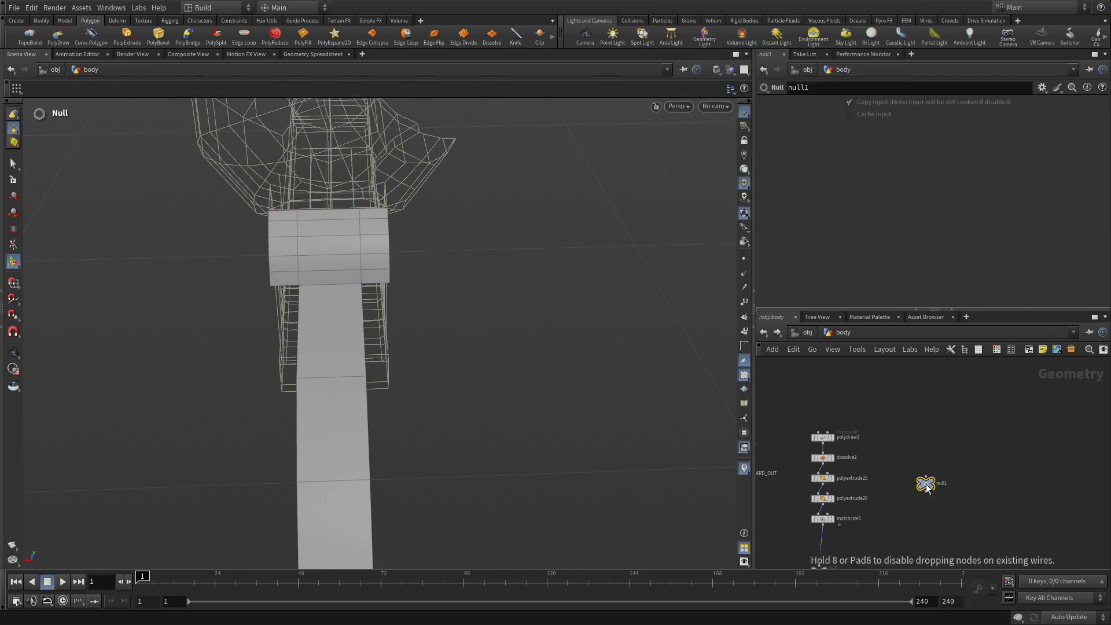
pyautogui.click(823, 444)
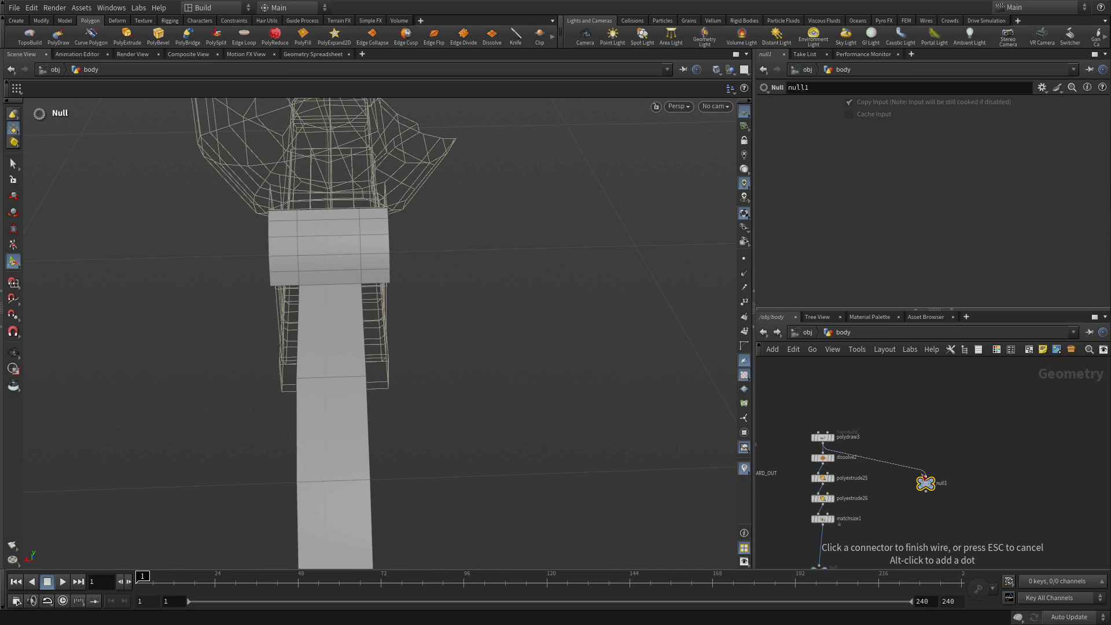
pyautogui.click(929, 476)
pyautogui.click(939, 470)
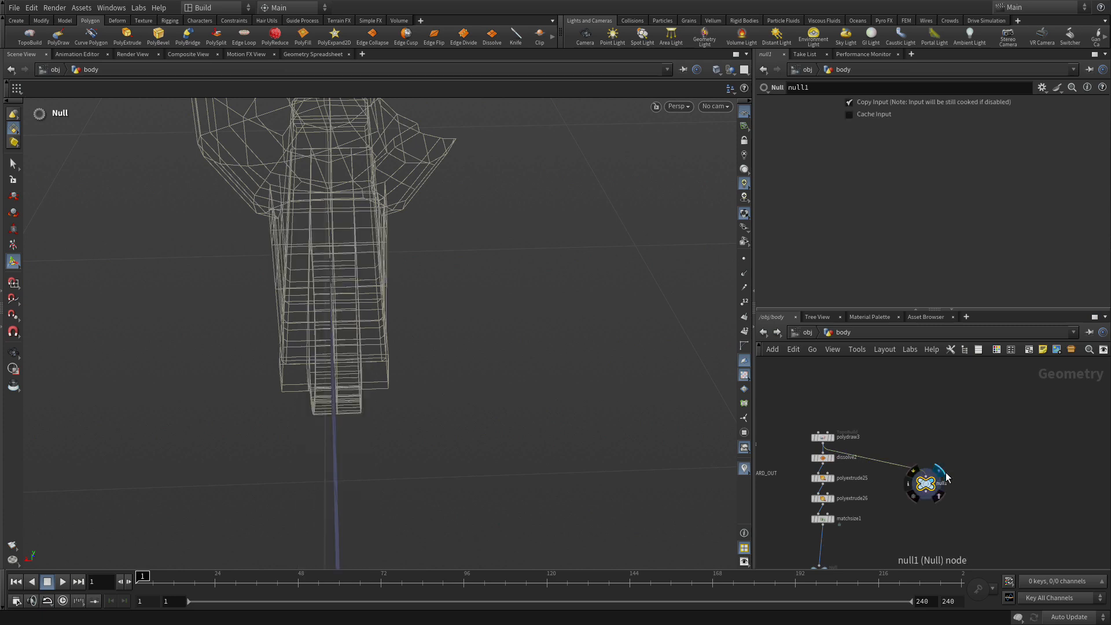
# - Turn on the template flag of polyextrude28 so the grip frame serves as a wireframe guide
pyautogui.moveTo(991, 507); pyautogui.dragTo(1016, 362, button='middle')
pyautogui.scroll(3, 790, 513)
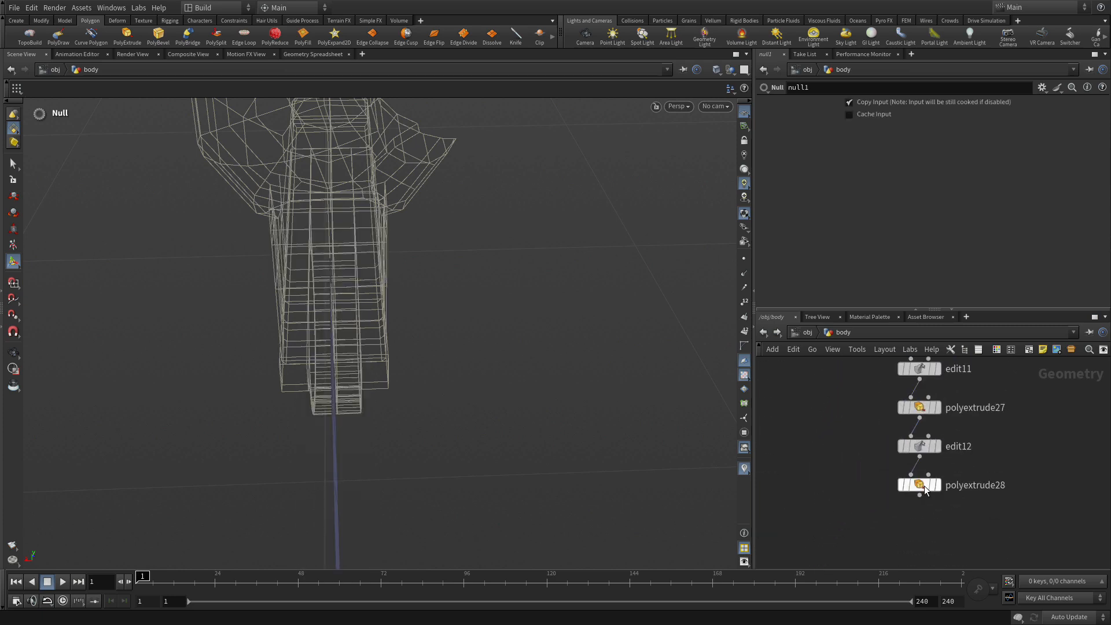
pyautogui.moveTo(923, 485)
pyautogui.click(943, 508)
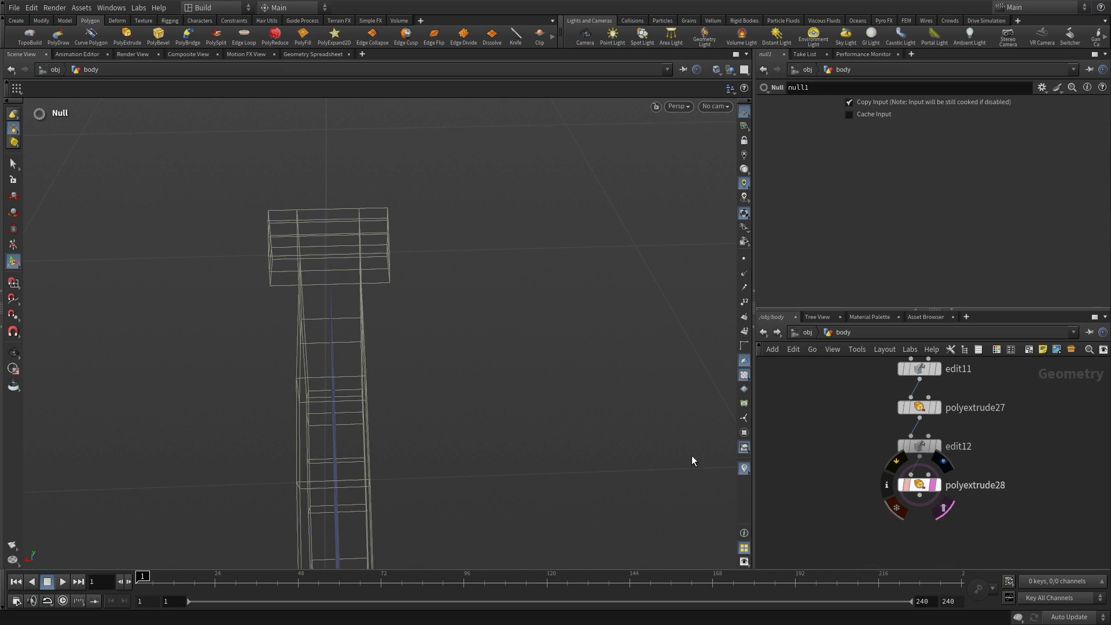
pyautogui.press('Escape')
pyautogui.moveTo(404, 390); pyautogui.dragTo(457, 304)
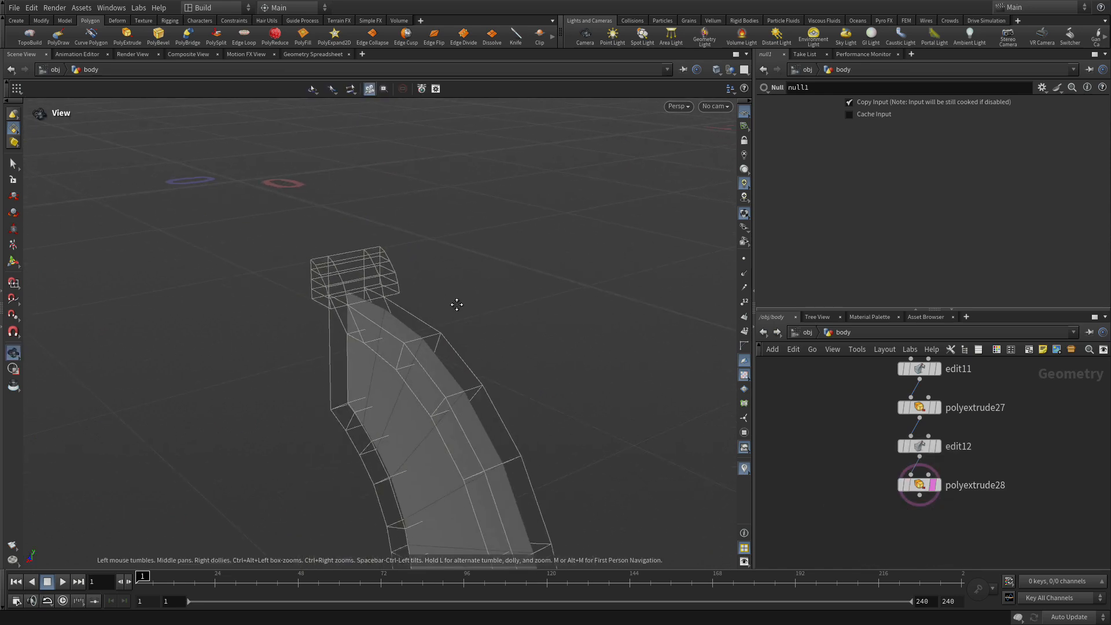
# - Select all faces of the flat grip shape and extrude them with a new PolyExtrude node at a distance of 0.05
pyautogui.scroll(5, 1066, 415)
pyautogui.moveTo(857, 465); pyautogui.dragTo(925, 529, button='middle')
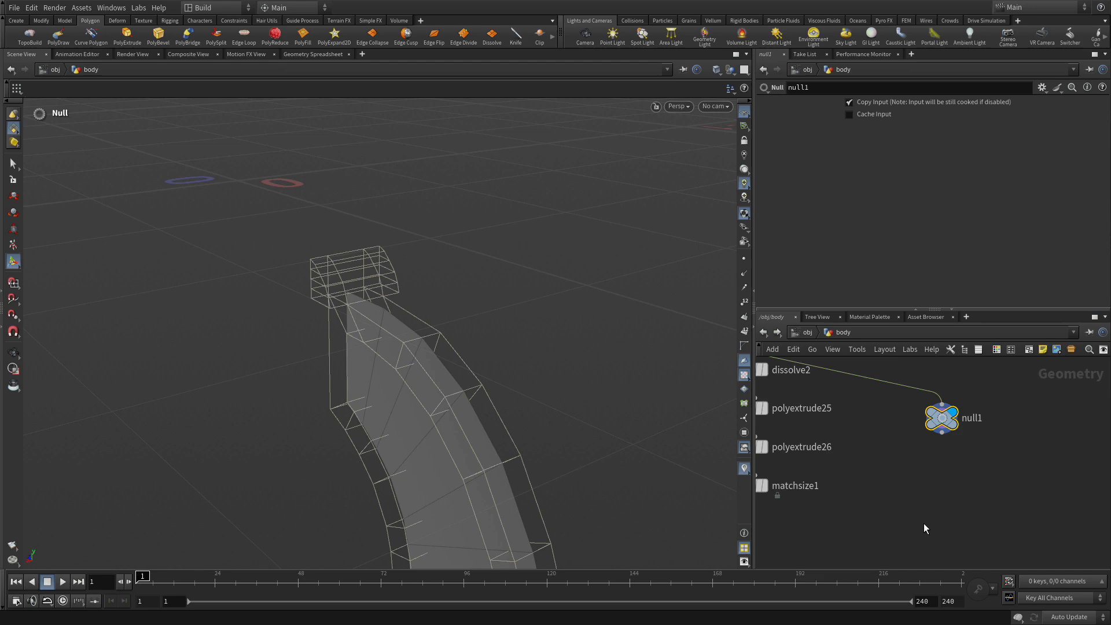
pyautogui.press('n')
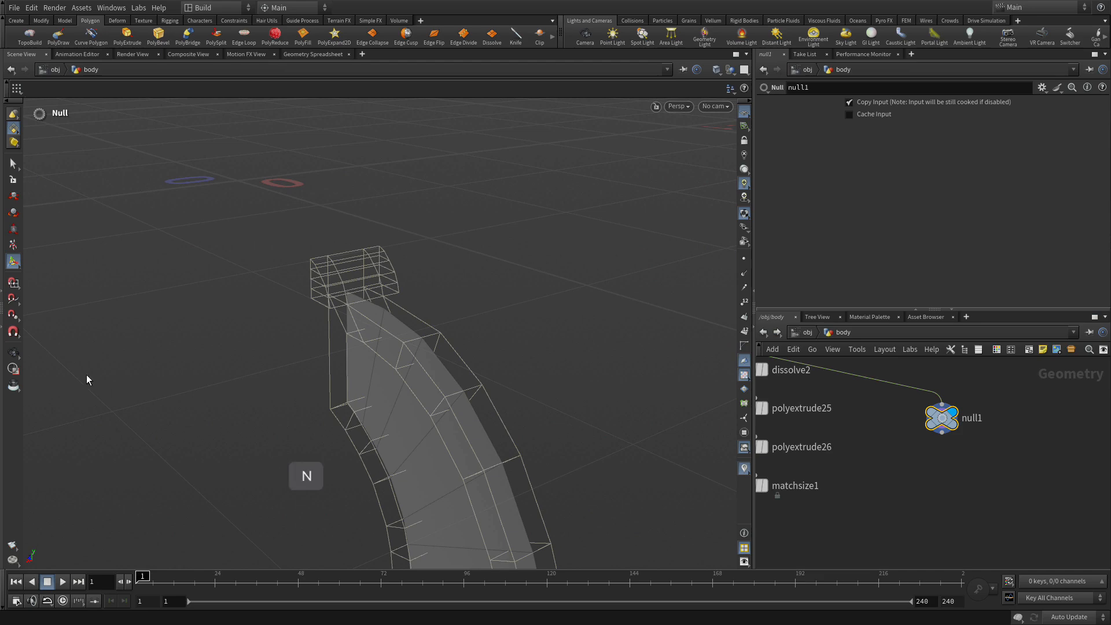
pyautogui.press('Tab')
pyautogui.write('polye')
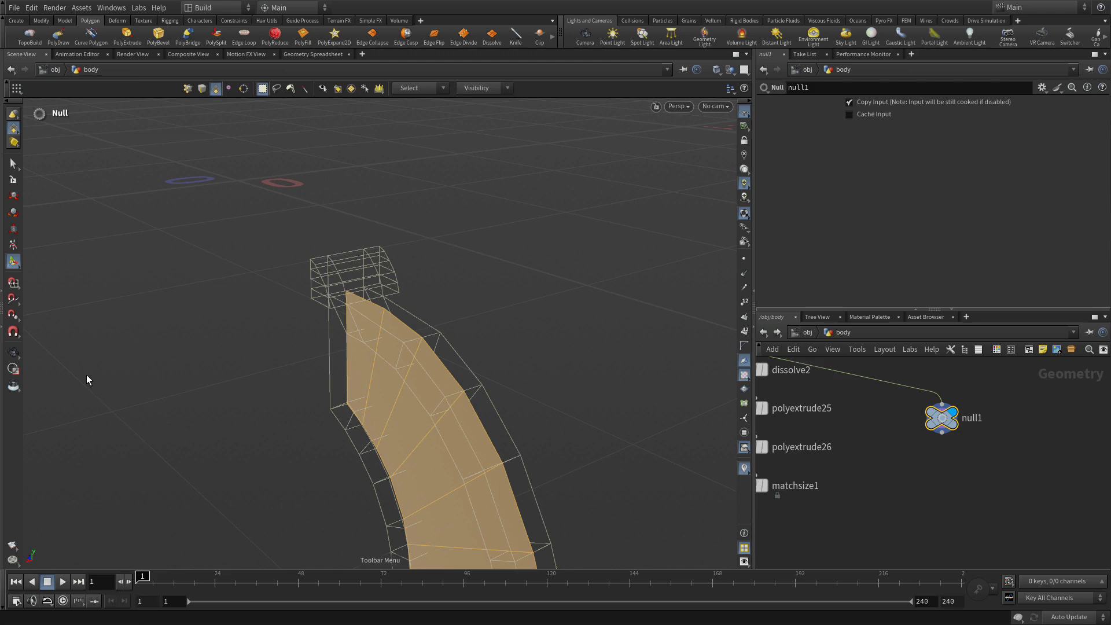
pyautogui.press('Return')
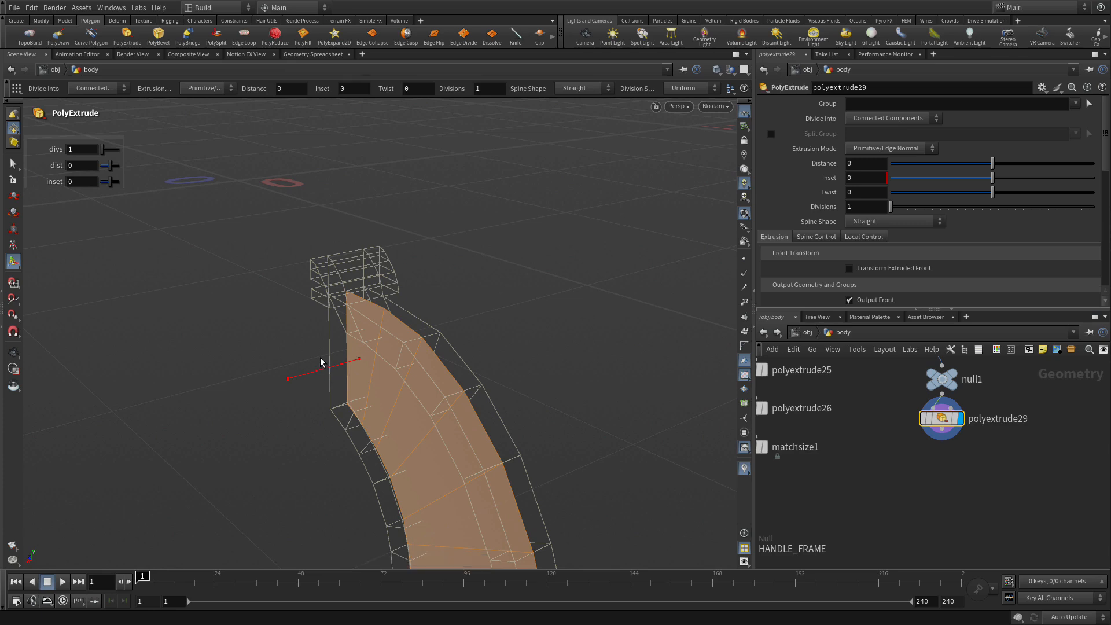
pyautogui.moveTo(325, 377); pyautogui.dragTo(298, 377)
pyautogui.doubleClick(876, 163)
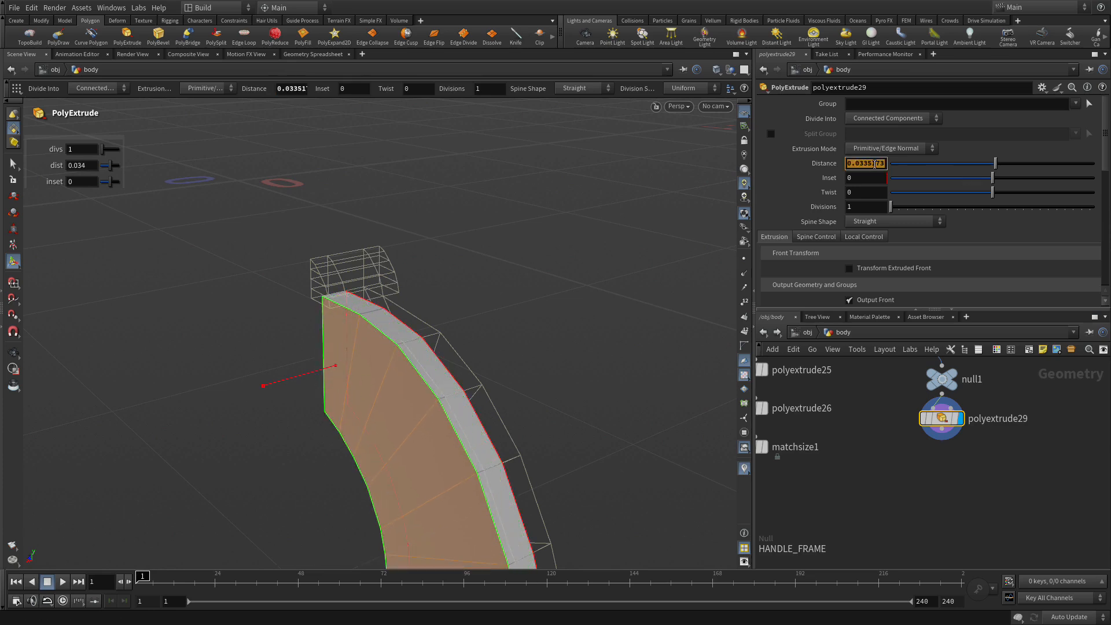
pyautogui.write('.05')
pyautogui.press('Return')
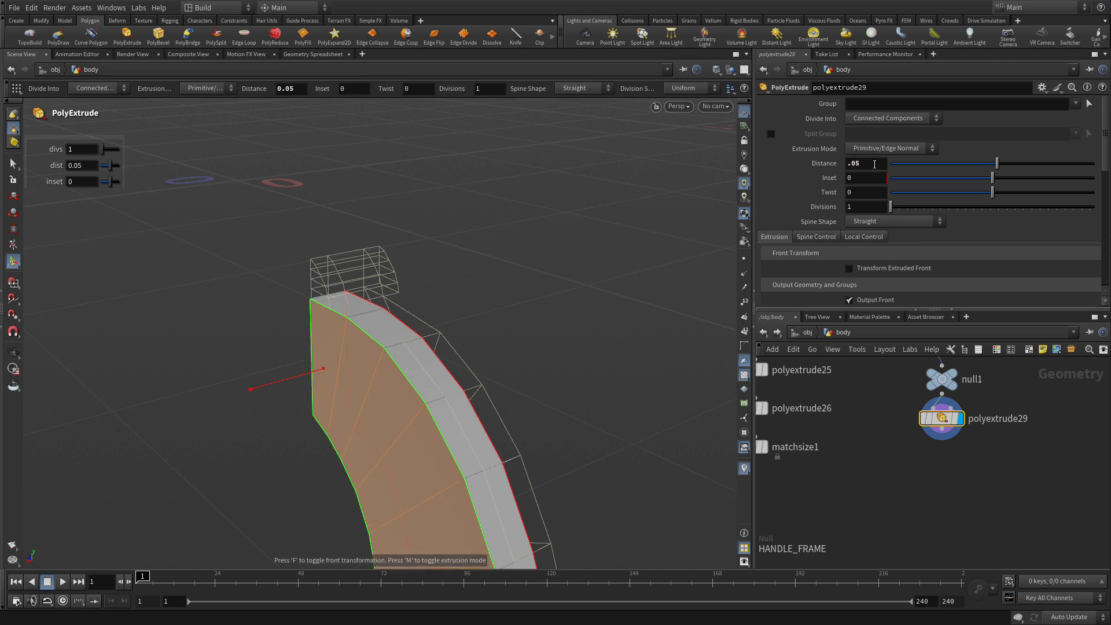
# - Shrink the whole grip solid with another PolyExtrude at a distance of -0.0075 and turn off its side output
pyautogui.moveTo(937, 497); pyautogui.dragTo(910, 531, button='middle')
pyautogui.press('n')
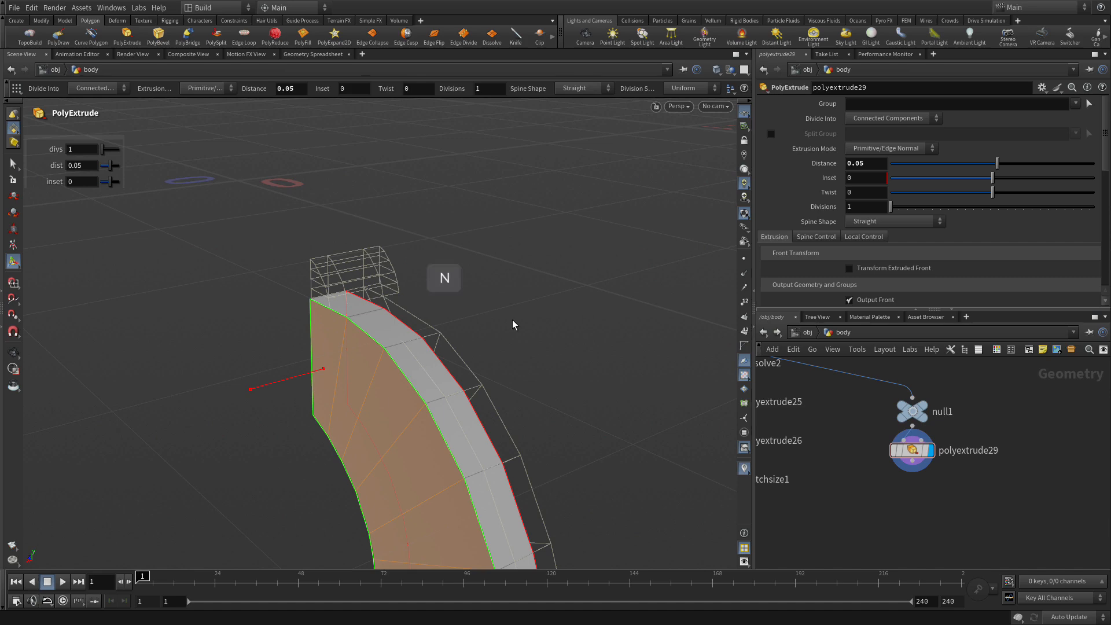
pyautogui.press('Escape')
pyautogui.moveTo(510, 318); pyautogui.dragTo(551, 330)
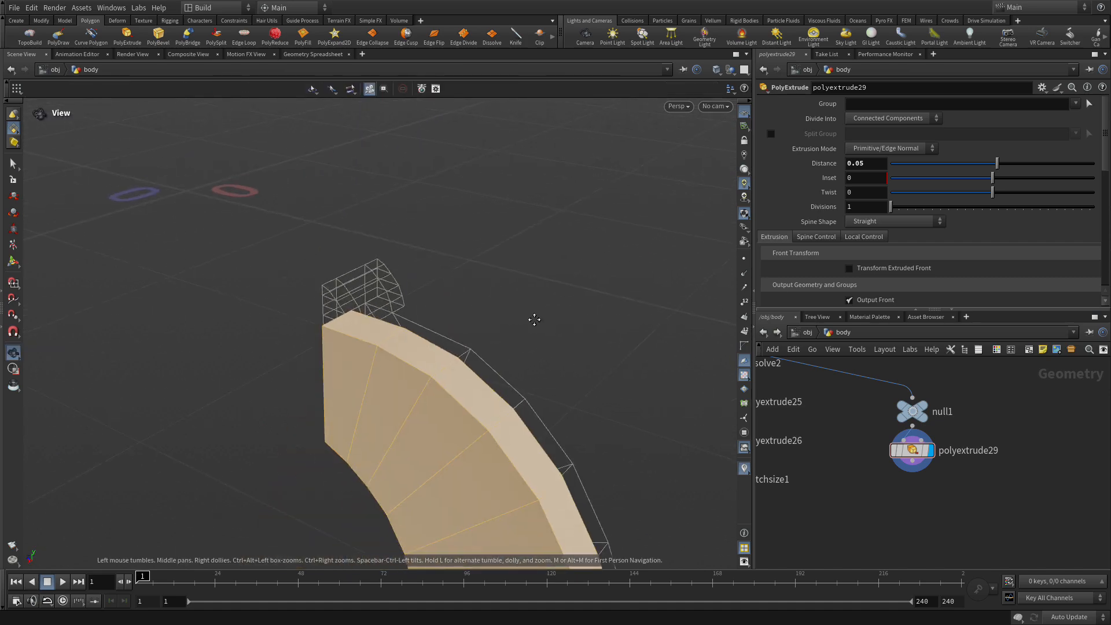
pyautogui.moveTo(551, 330); pyautogui.dragTo(484, 239, button='middle')
pyautogui.click(118, 38)
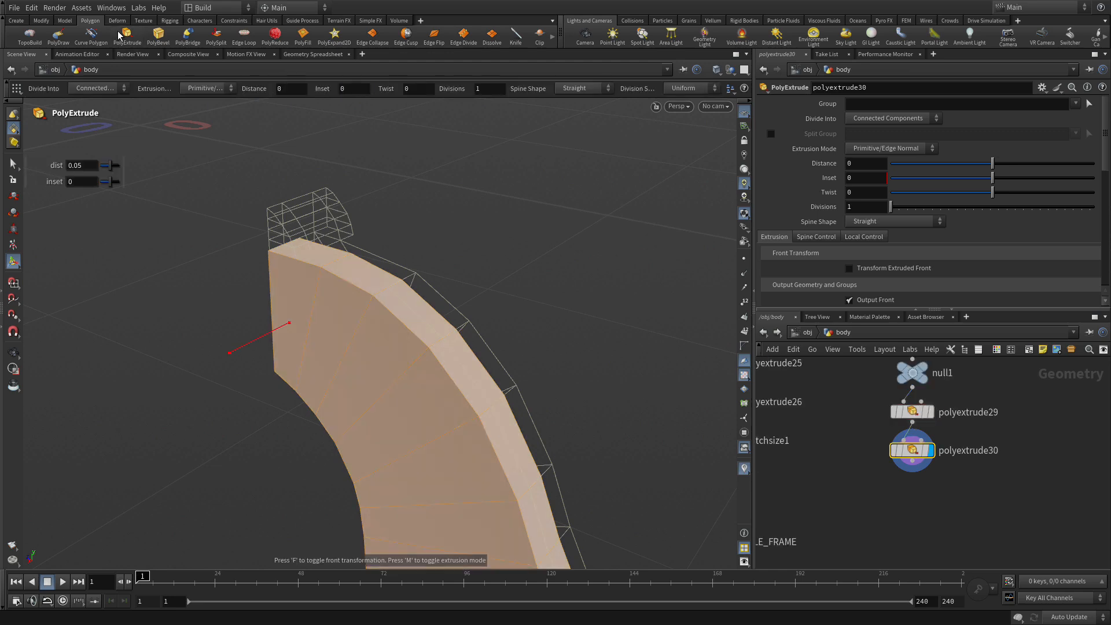
pyautogui.click(851, 163)
pyautogui.write('-0.')
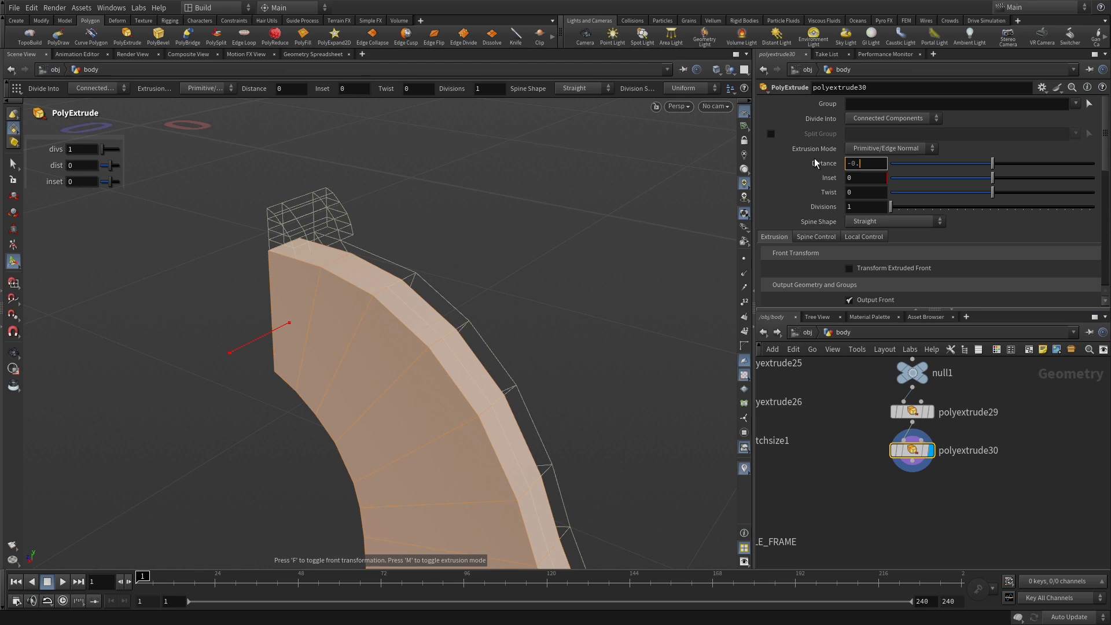
pyautogui.write('0075')
pyautogui.press('Return')
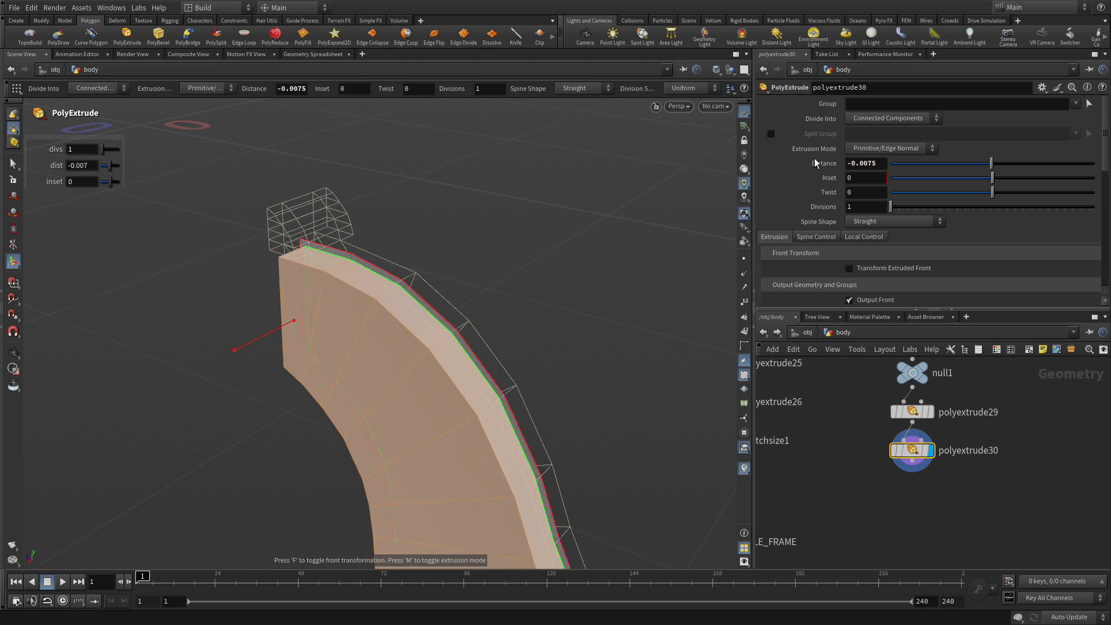
pyautogui.scroll(-5, 960, 169)
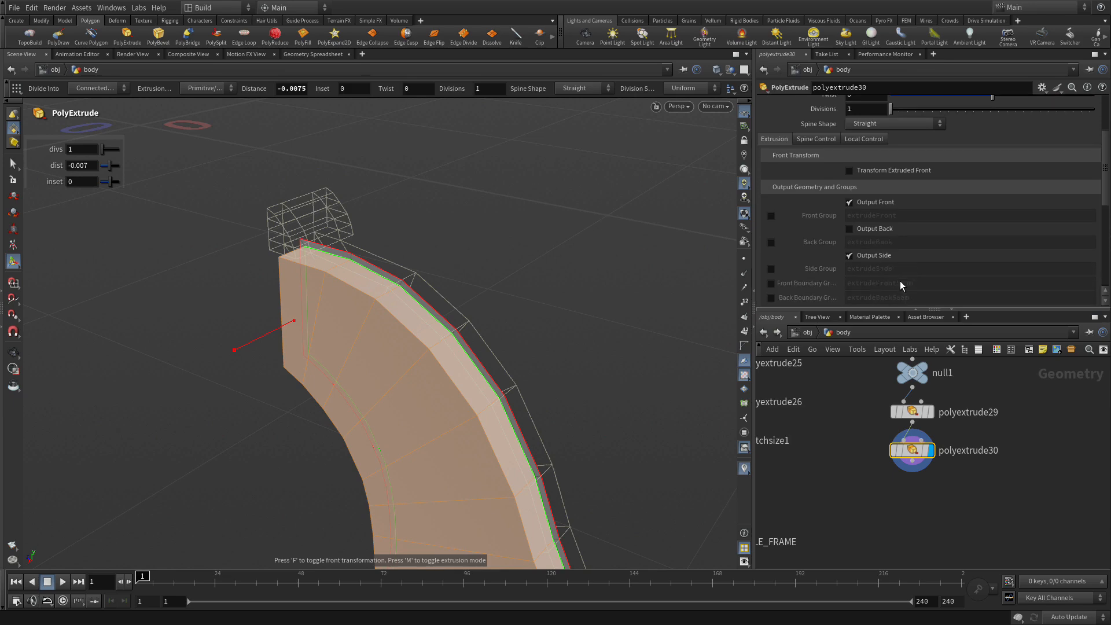
pyautogui.click(877, 256)
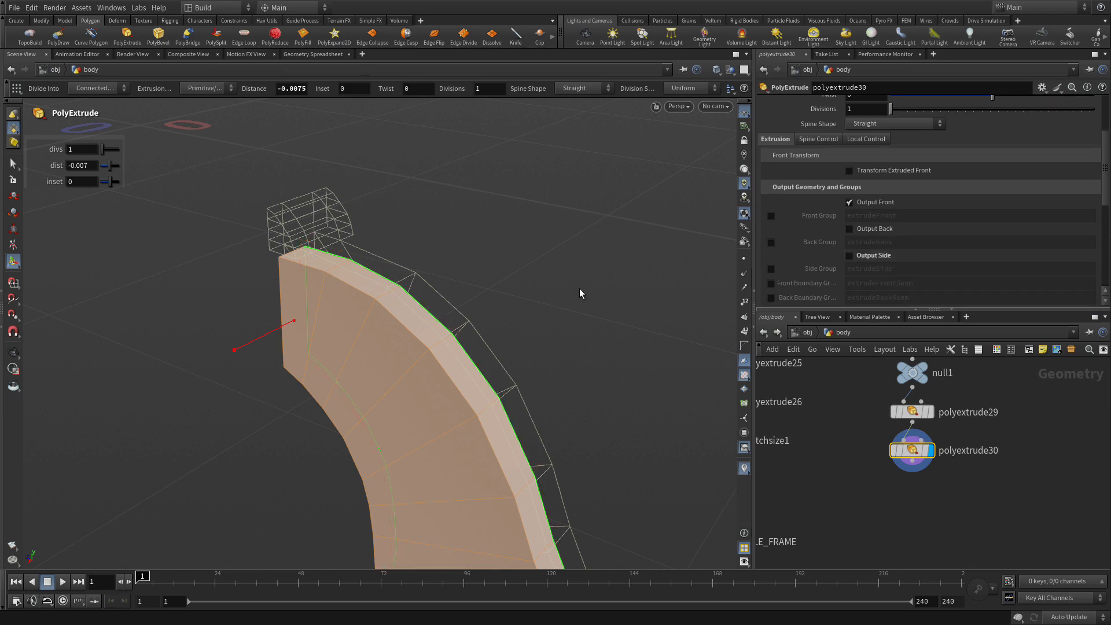
# - Add a Transform node to the shrunken grip and set its X translation to 0.025
pyautogui.press('Tab')
pyautogui.write('trans')
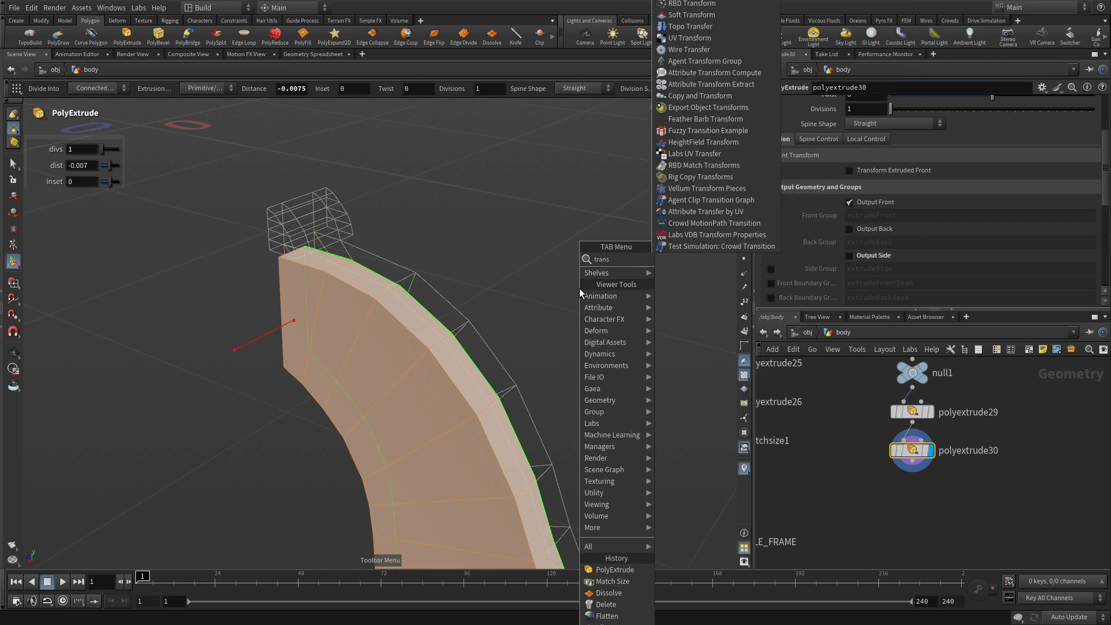
pyautogui.press('Return')
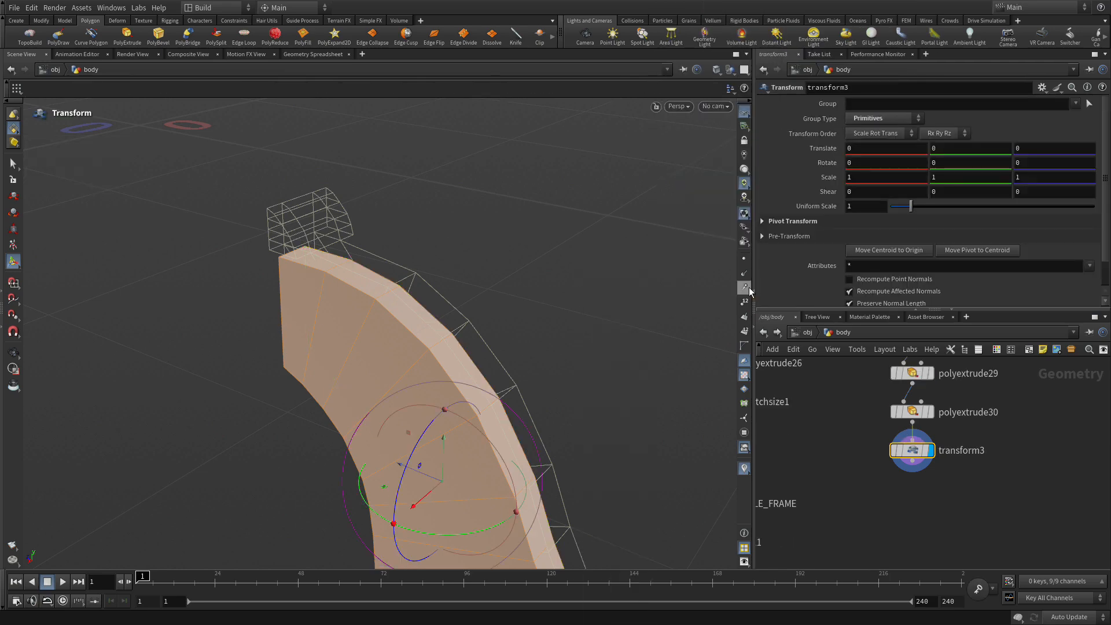
pyautogui.click(857, 151)
pyautogui.write('025')
pyautogui.press('Return')
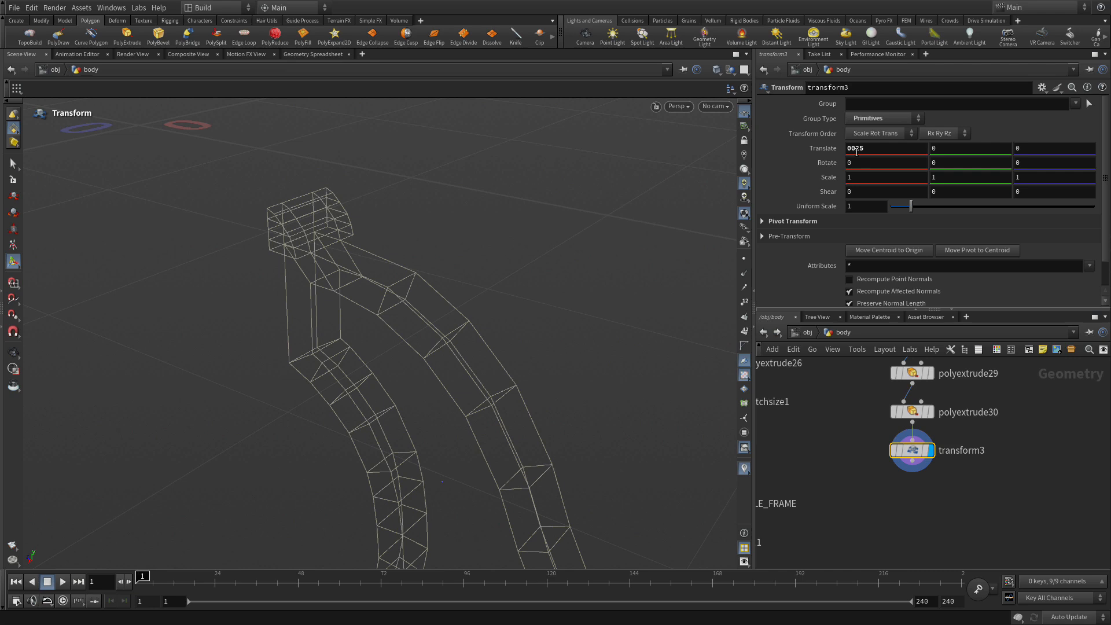
pyautogui.click(853, 148)
pyautogui.press('Return')
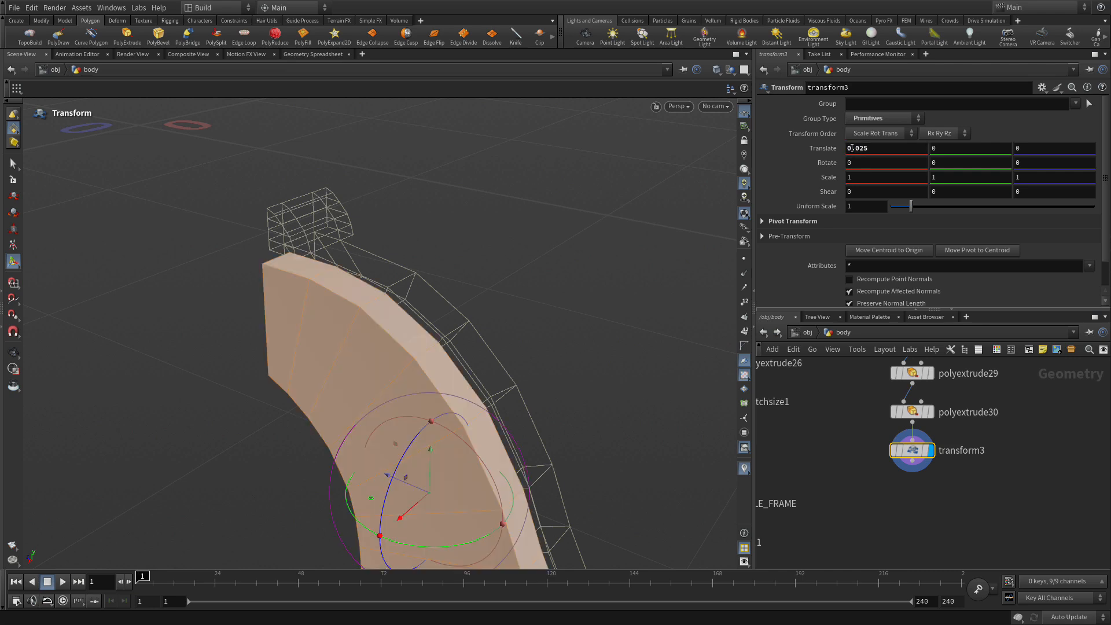
# - Examine the grip half against the grip frame and the reference outline in the front view
pyautogui.press('Escape')
pyautogui.moveTo(598, 280); pyautogui.dragTo(496, 268)
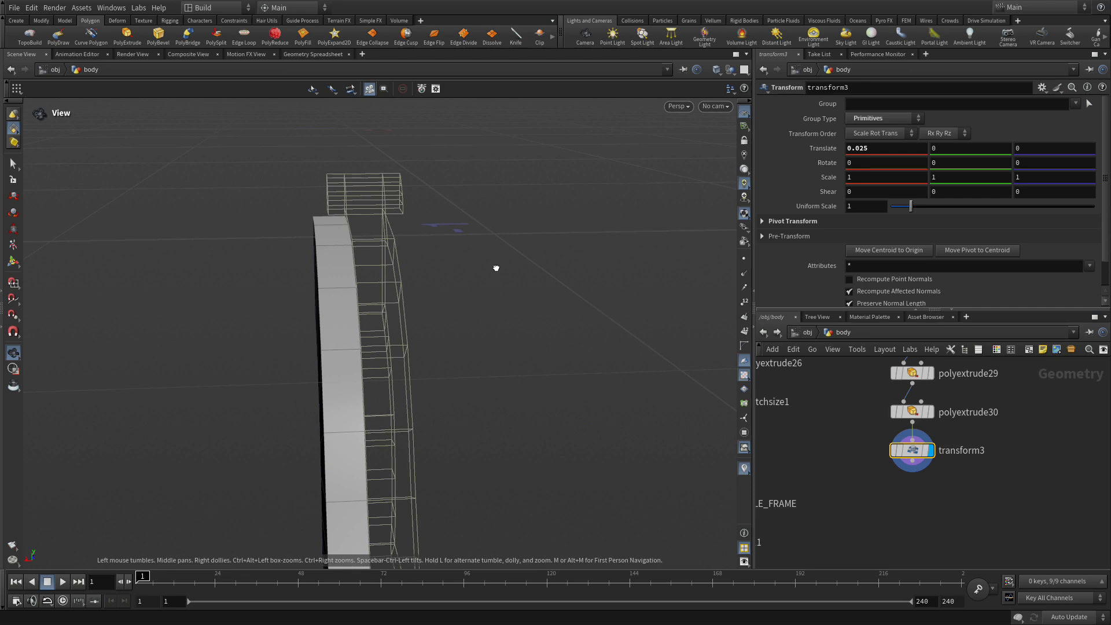
pyautogui.press('Return')
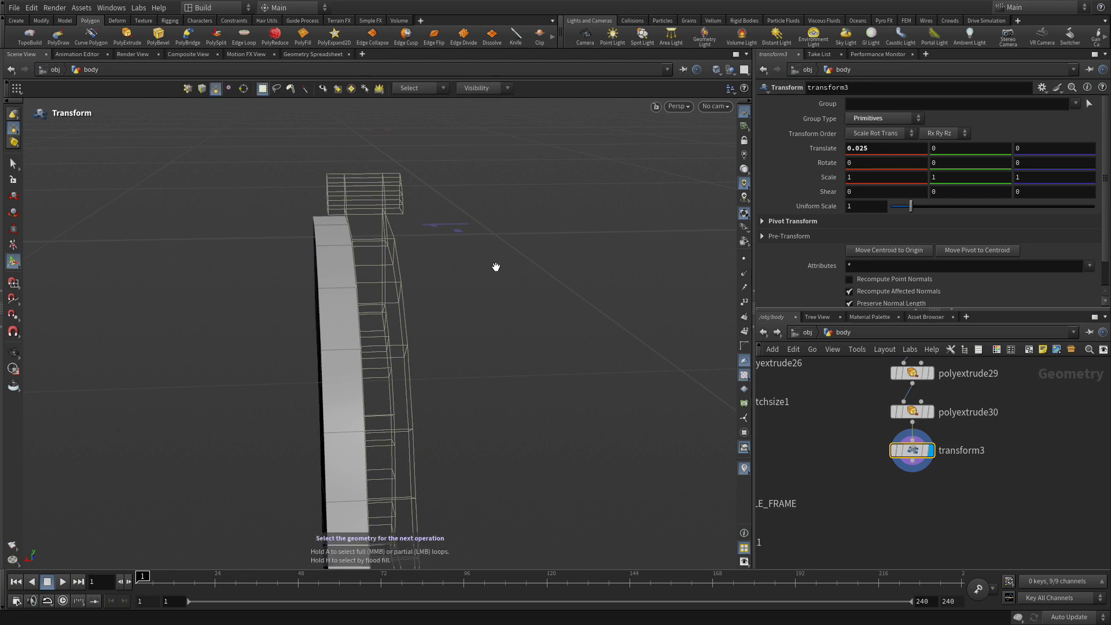
pyautogui.hotkey('space', 'b')
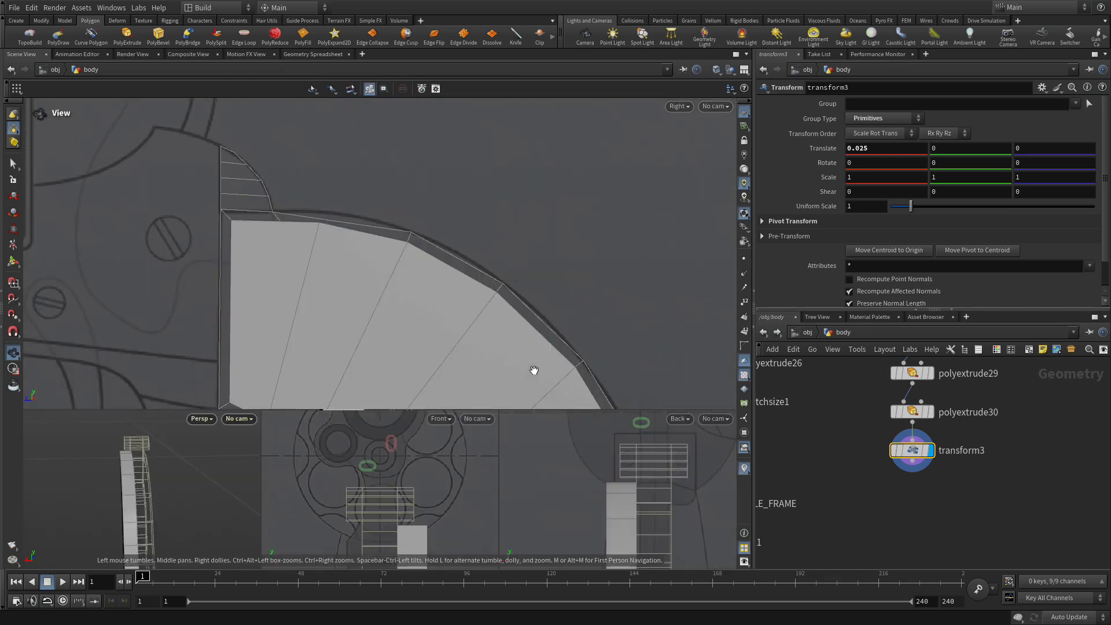
pyautogui.hotkey('space', 'b')
pyautogui.moveTo(493, 460); pyautogui.dragTo(322, 501, button='right')
pyautogui.moveTo(322, 501); pyautogui.dragTo(143, 44, button='middle')
pyautogui.moveTo(365, 292); pyautogui.dragTo(362, 385, button='middle')
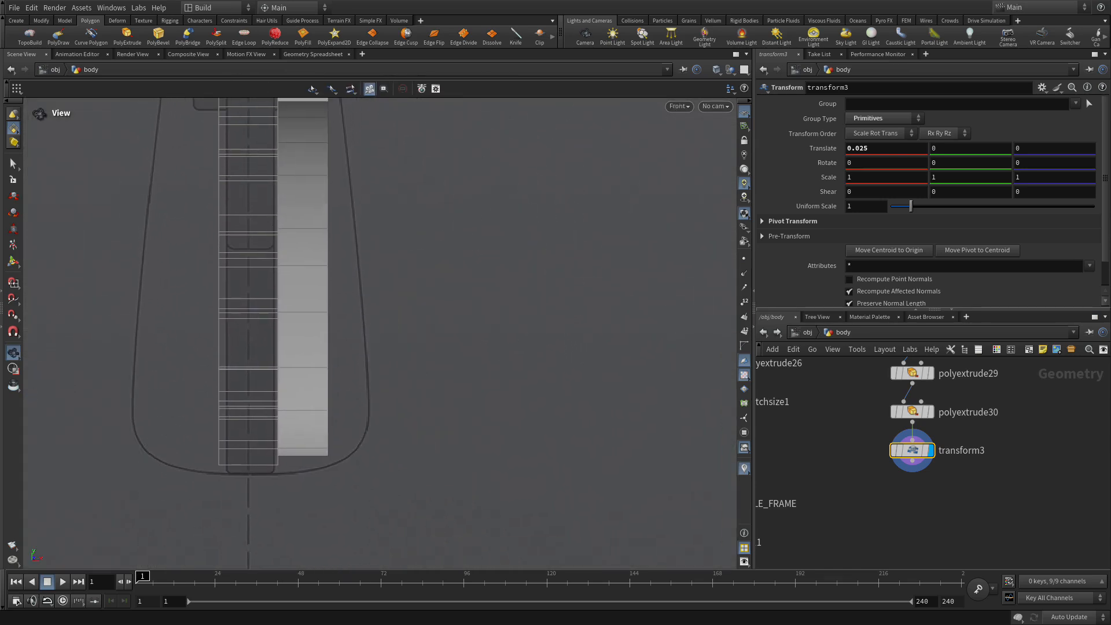
pyautogui.moveTo(339, 384); pyautogui.dragTo(342, 377, button='right')
pyautogui.press('Return')
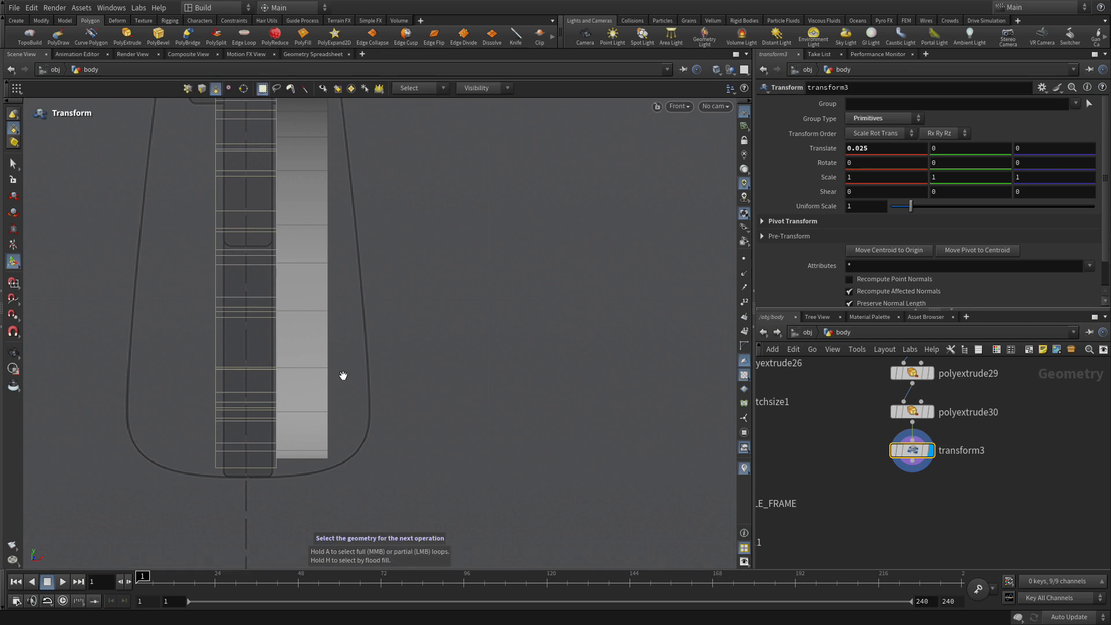
pyautogui.press('space')
pyautogui.moveTo(379, 365); pyautogui.dragTo(379, 515, button='middle')
pyautogui.press('Return')
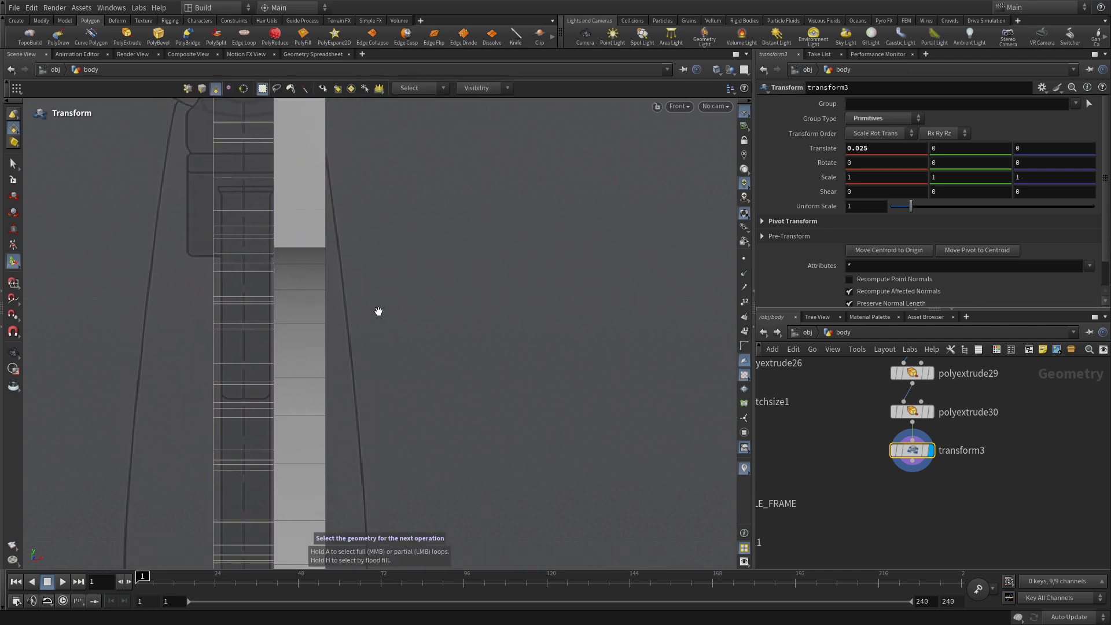
# - Move the outer points near the grip's bottom about 0.033 along X to meet the reference outline
pyautogui.press('2')
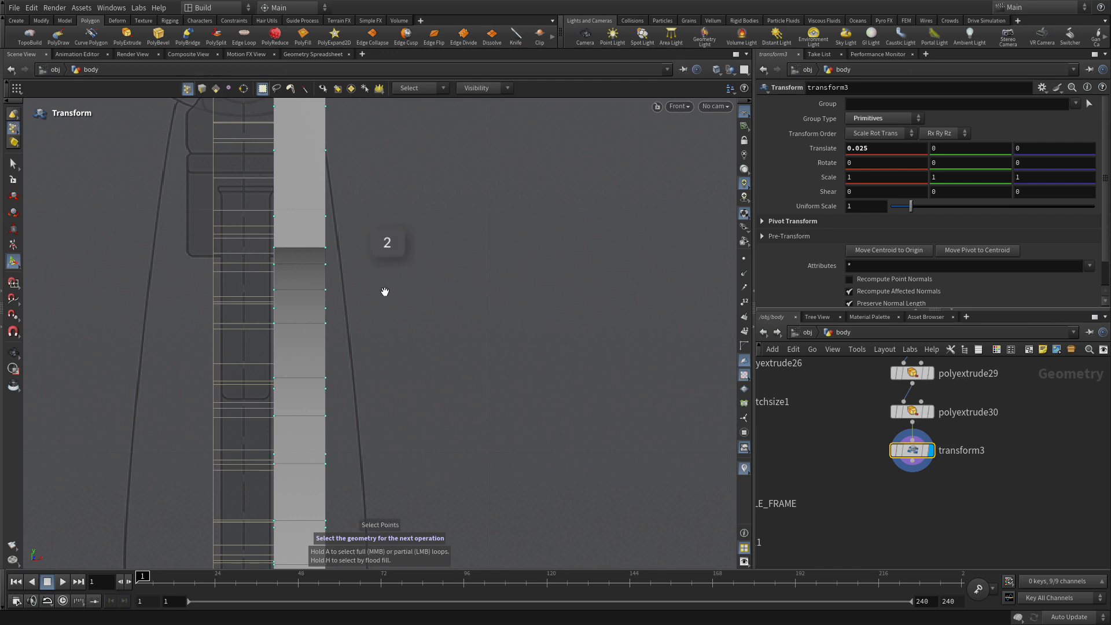
pyautogui.press('space')
pyautogui.moveTo(384, 446); pyautogui.dragTo(384, 290, button='middle')
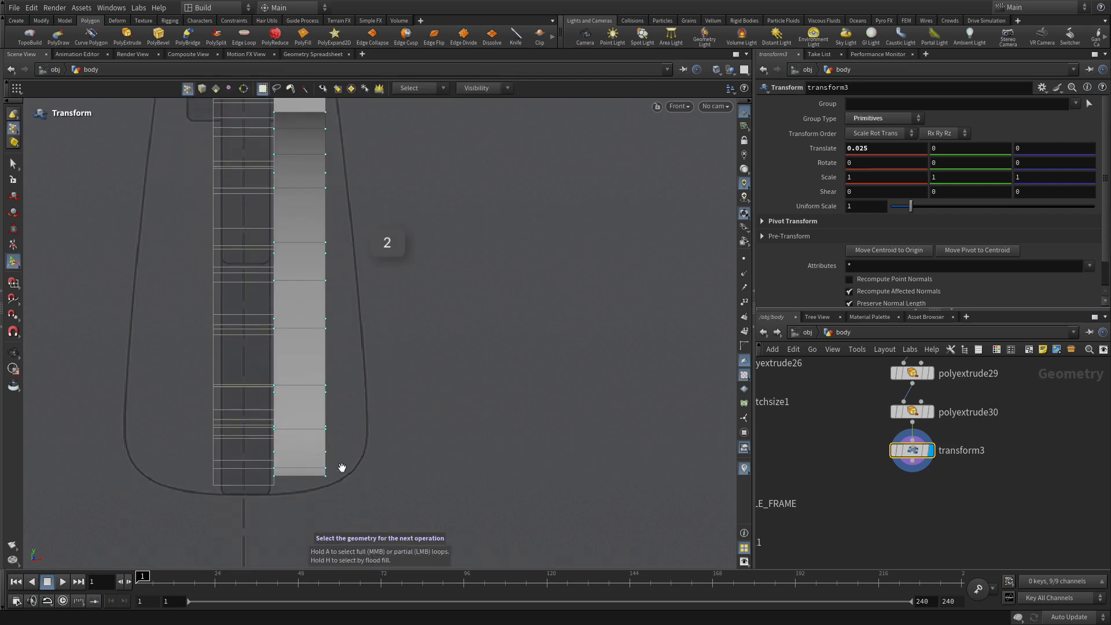
pyautogui.moveTo(340, 457); pyautogui.dragTo(308, 405)
pyautogui.press('t')
pyautogui.moveTo(351, 439); pyautogui.dragTo(388, 433)
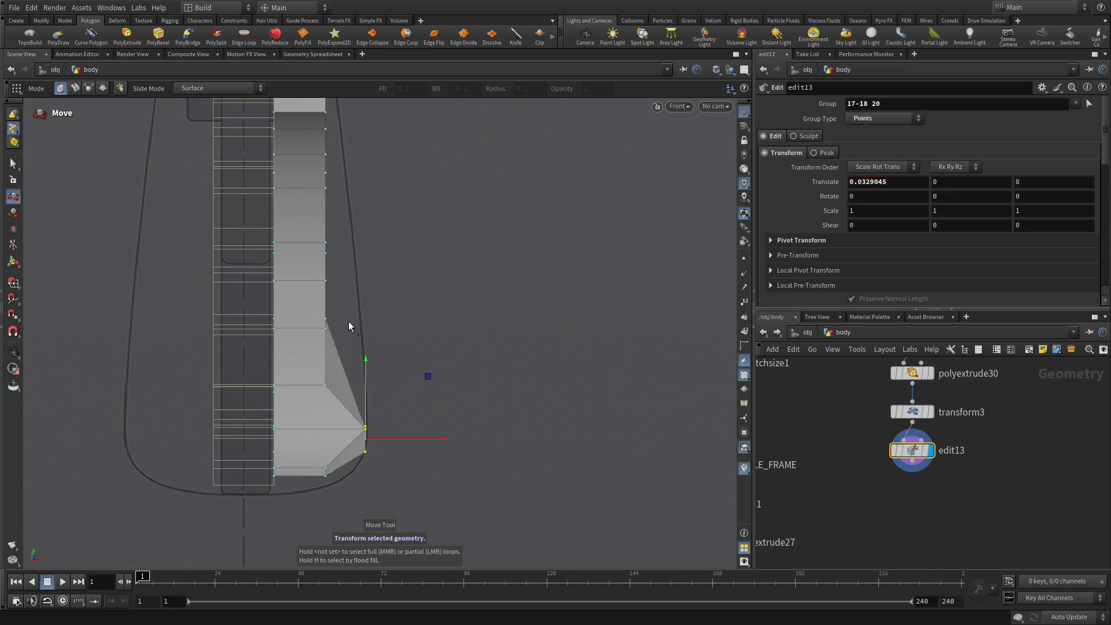
# - Move the outer points of the grip's lower and middle sections outward along X to follow the reference outline
pyautogui.moveTo(348, 315); pyautogui.dragTo(298, 398)
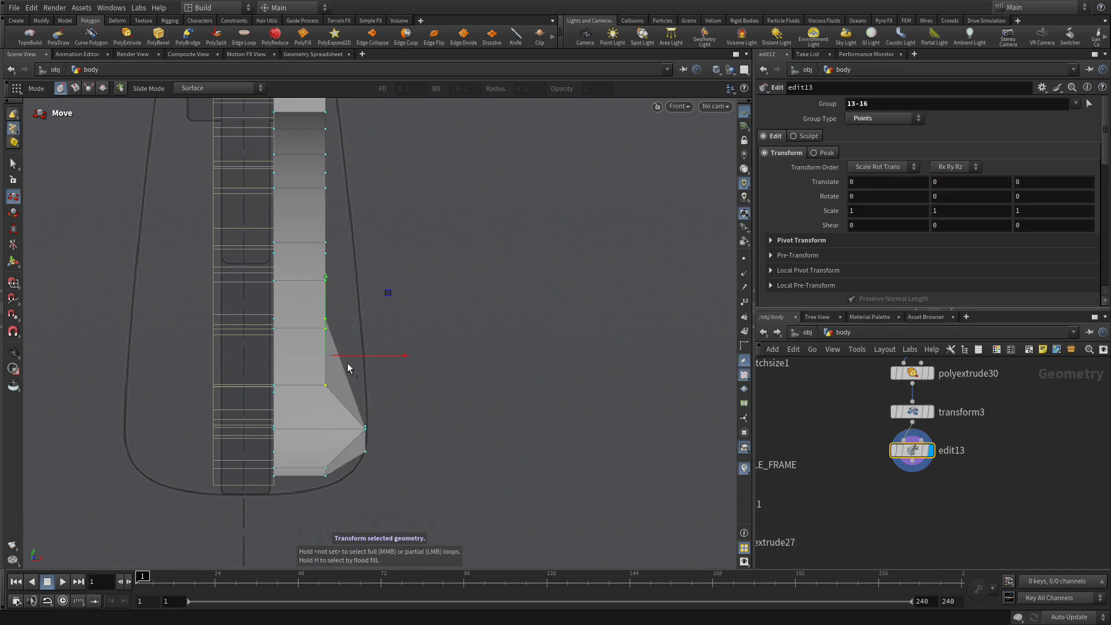
pyautogui.moveTo(347, 357); pyautogui.dragTo(387, 345)
pyautogui.moveTo(342, 155); pyautogui.dragTo(301, 297)
pyautogui.moveTo(343, 233); pyautogui.dragTo(368, 225)
pyautogui.click(384, 284)
pyautogui.moveTo(384, 284); pyautogui.dragTo(373, 264)
pyautogui.moveTo(405, 165); pyautogui.dragTo(388, 273, button='middle')
pyautogui.hotkey('ctrl', 'z')
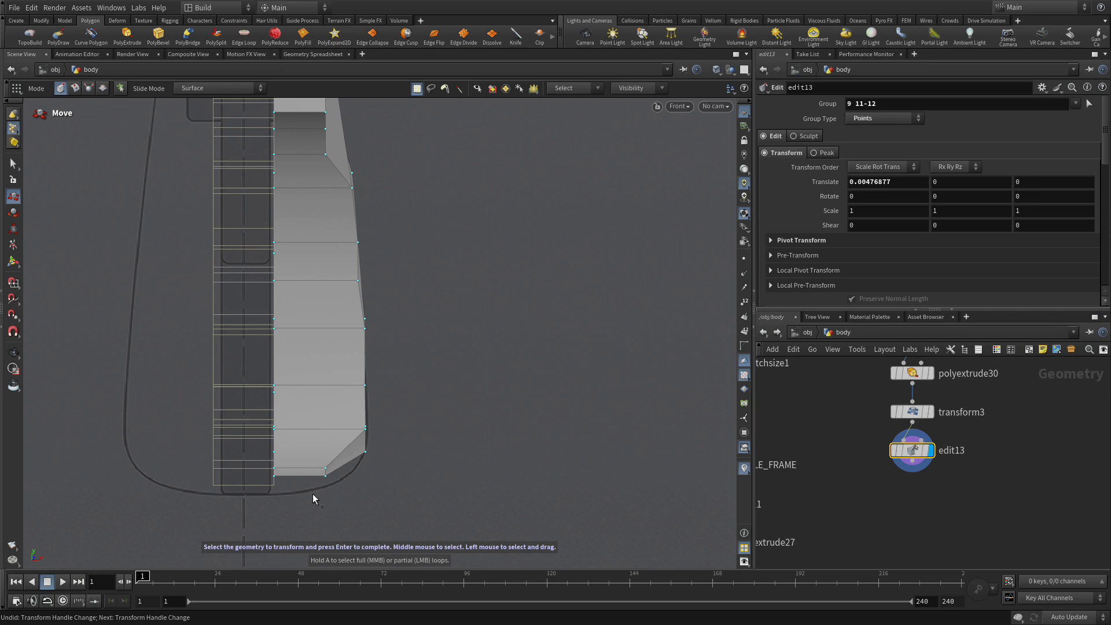
# - In wireframe display, move the outer point above the widened section about 0.0143 along X and undo the point move after it
pyautogui.moveTo(425, 241); pyautogui.dragTo(372, 449, button='middle')
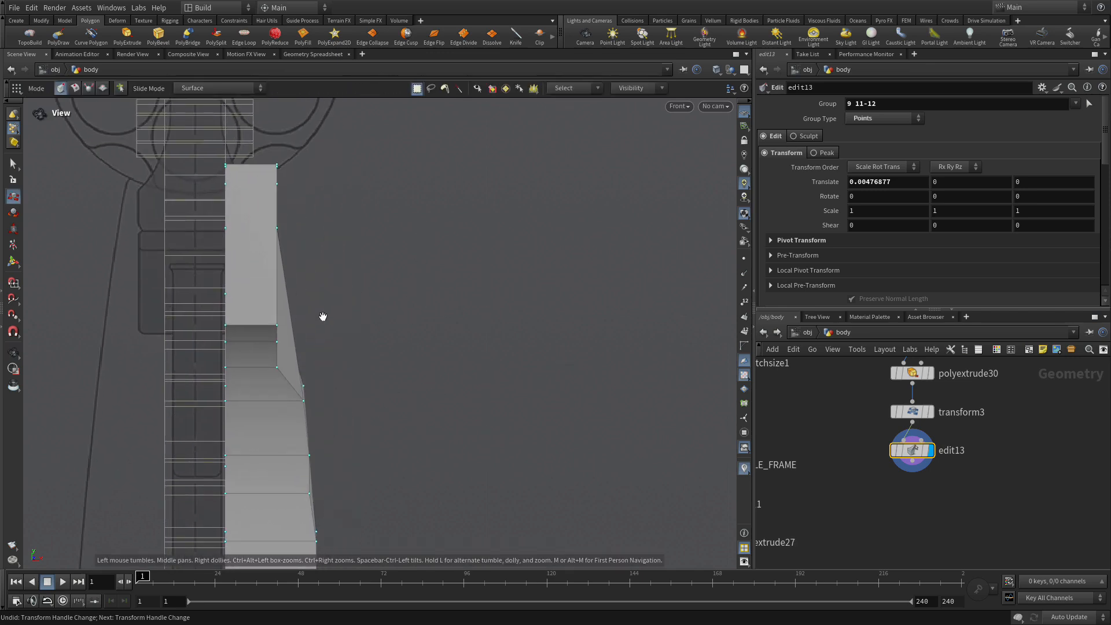
pyautogui.press('w')
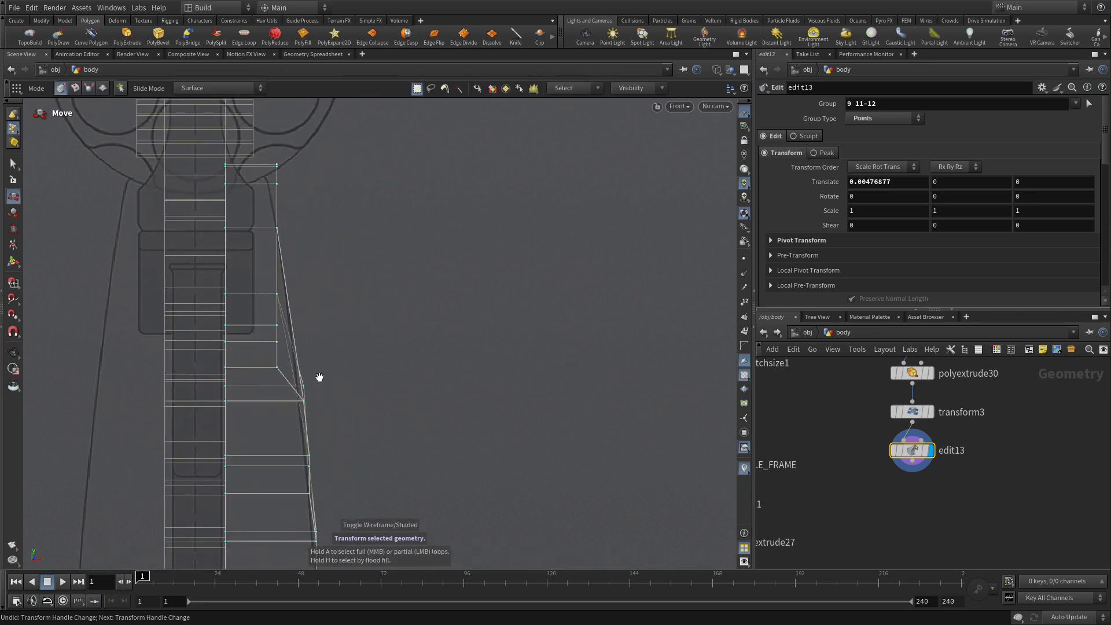
pyautogui.moveTo(287, 368); pyautogui.dragTo(303, 336)
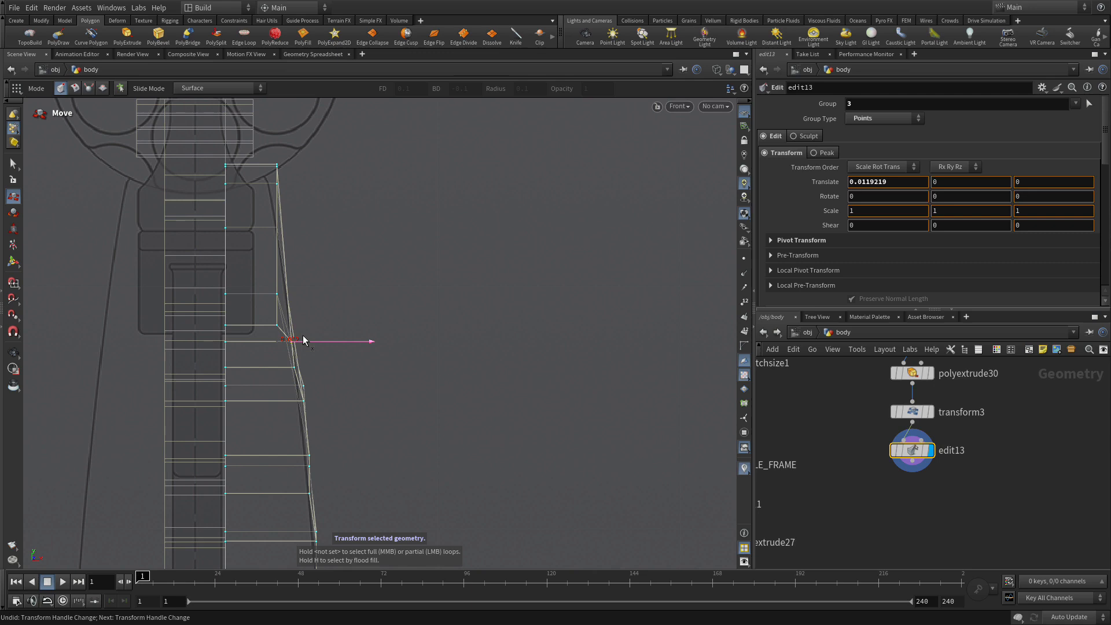
pyautogui.moveTo(303, 335); pyautogui.dragTo(303, 335)
pyautogui.hotkey('ctrl', 'z')
pyautogui.hotkey('ctrl', 'z')
pyautogui.hotkey('ctrl', 'z')
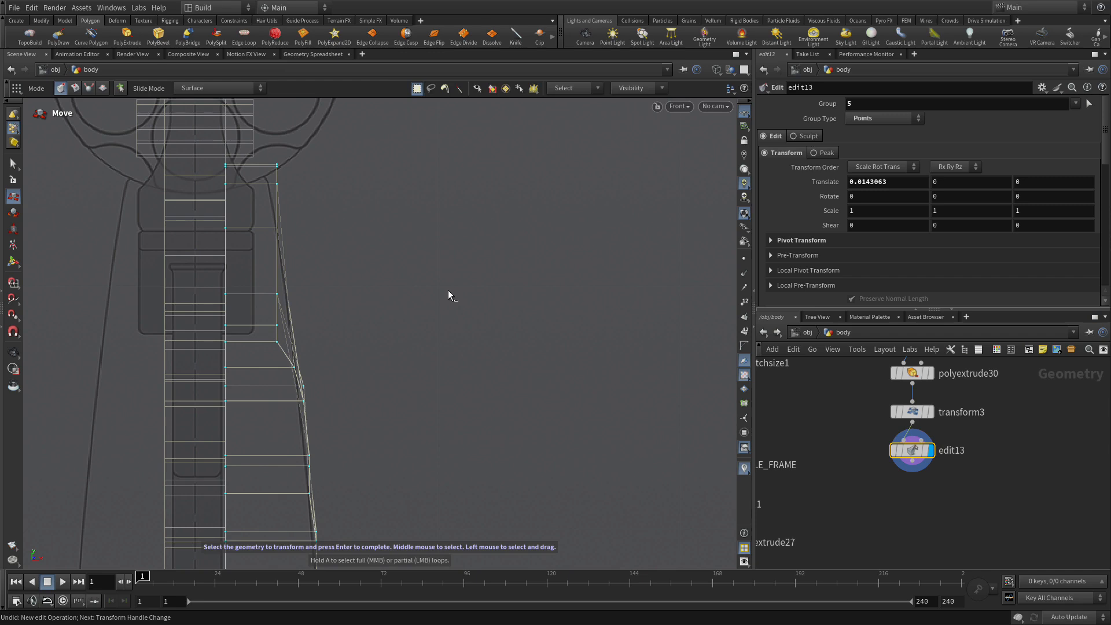
# - In the shaded perspective view, adjust two outer points on the grip's rear edge along X by about 0.009 and -0.0015
pyautogui.hotkey('space', 'b')
pyautogui.press('h')
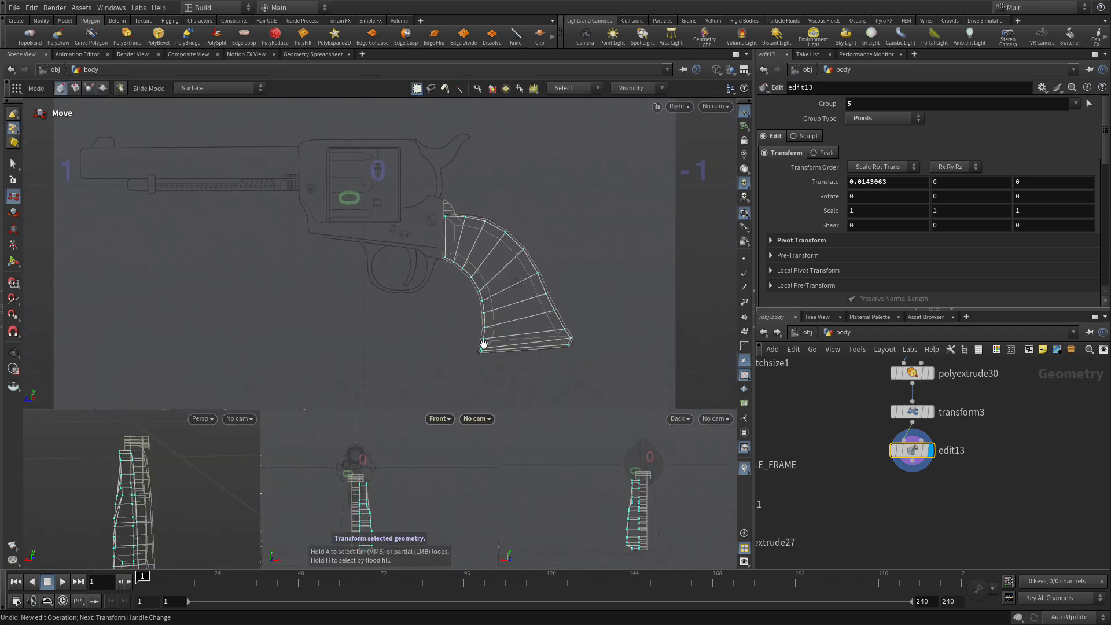
pyautogui.press('t')
pyautogui.hotkey('space', 'b')
pyautogui.moveTo(256, 389)
pyautogui.mouseDown()
pyautogui.moveTo(421, 380)
pyautogui.moveTo(345, 411)
pyautogui.moveTo(293, 384)
pyautogui.moveTo(305, 405)
pyautogui.moveTo(449, 372)
pyautogui.moveTo(426, 367)
pyautogui.moveTo(439, 370)
pyautogui.moveTo(277, 405)
pyautogui.moveTo(191, 463)
pyautogui.moveTo(132, 436)
pyautogui.mouseUp()
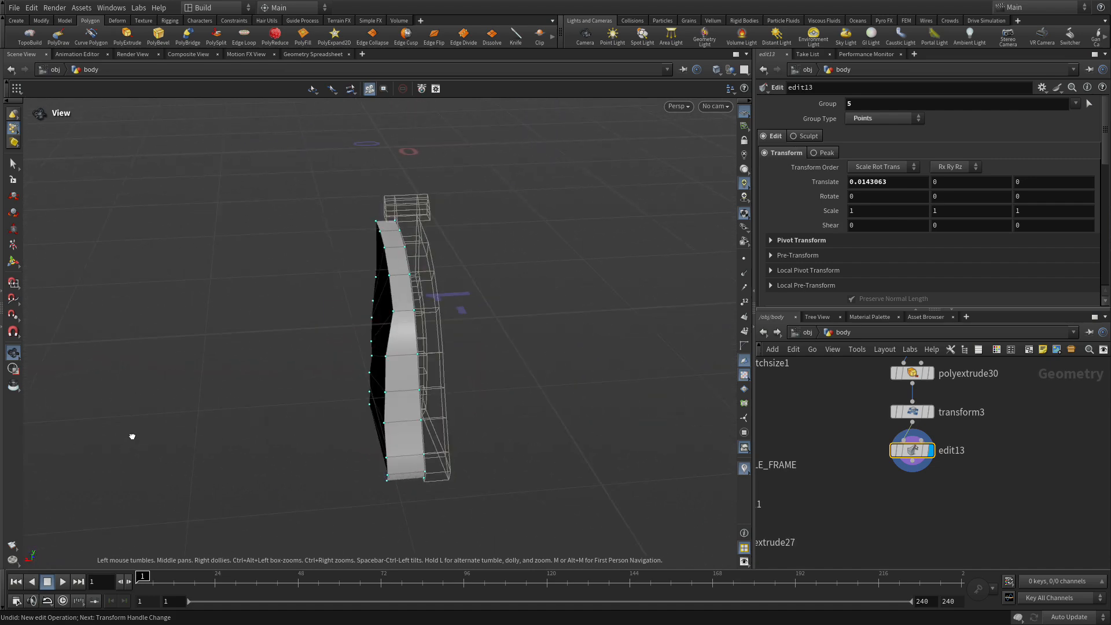
pyautogui.press('t')
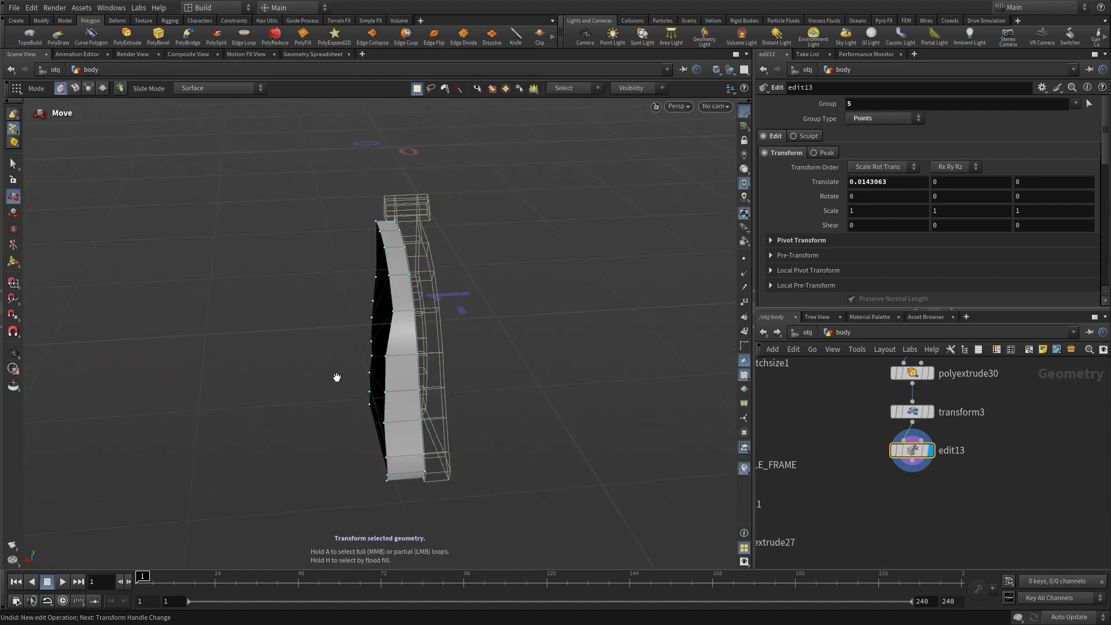
pyautogui.click(393, 310)
pyautogui.moveTo(372, 317); pyautogui.dragTo(364, 319)
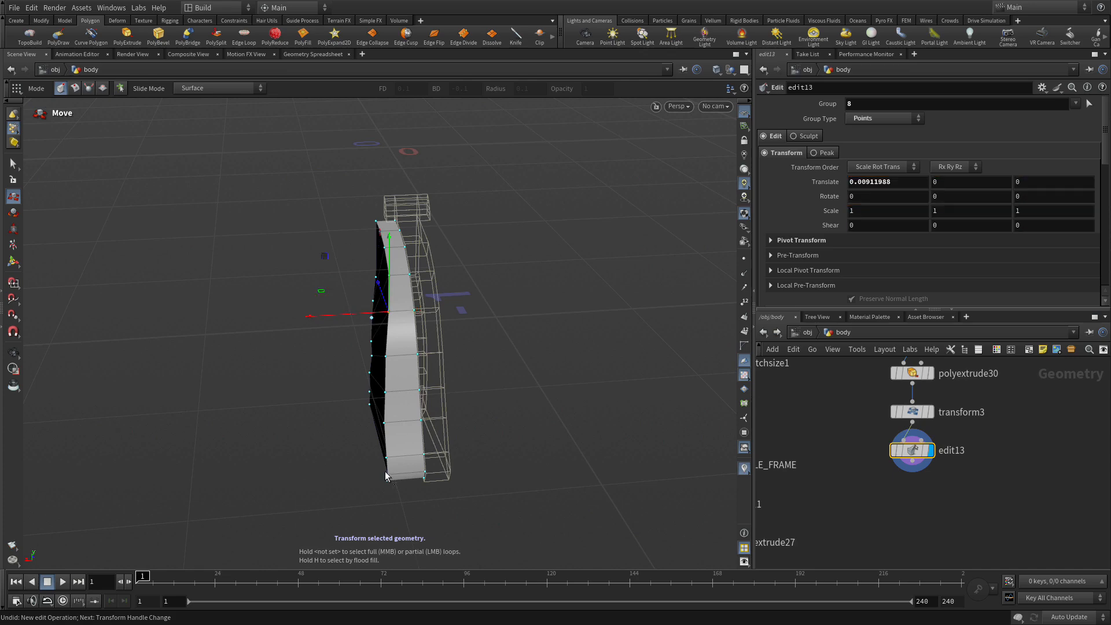
pyautogui.click(385, 424)
pyautogui.moveTo(360, 434); pyautogui.dragTo(506, 402)
# - Move two outer points along the grip's front edge outward in X by about 0.0045 and 0.0049 to smooth the taper
pyautogui.press('Escape')
pyautogui.press('t')
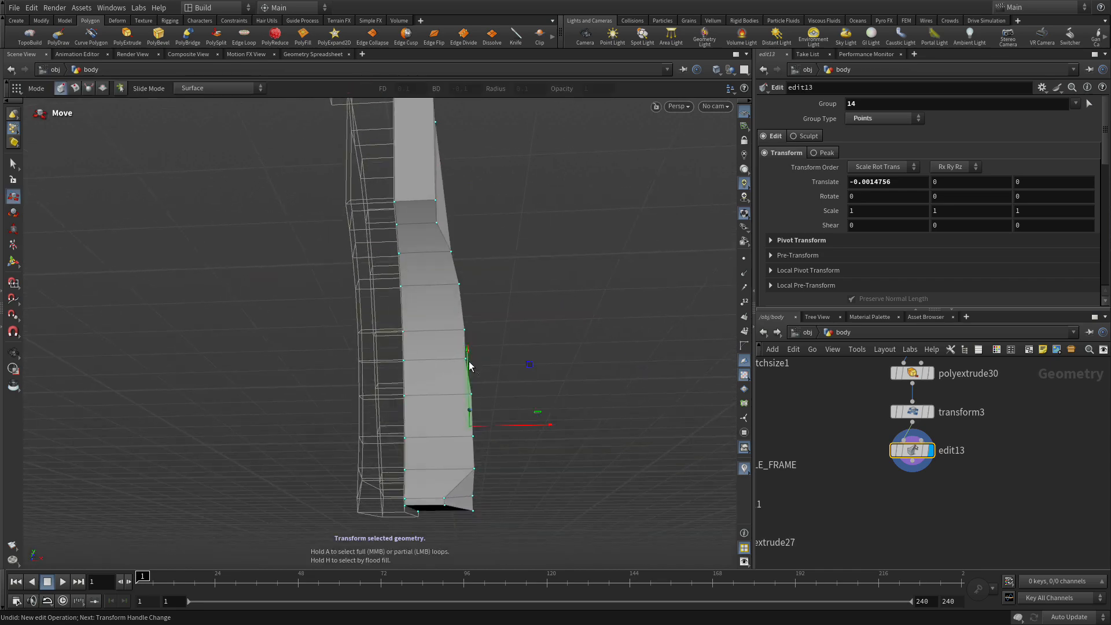
pyautogui.click(466, 359)
pyautogui.moveTo(484, 359); pyautogui.dragTo(488, 358)
pyautogui.press('s')
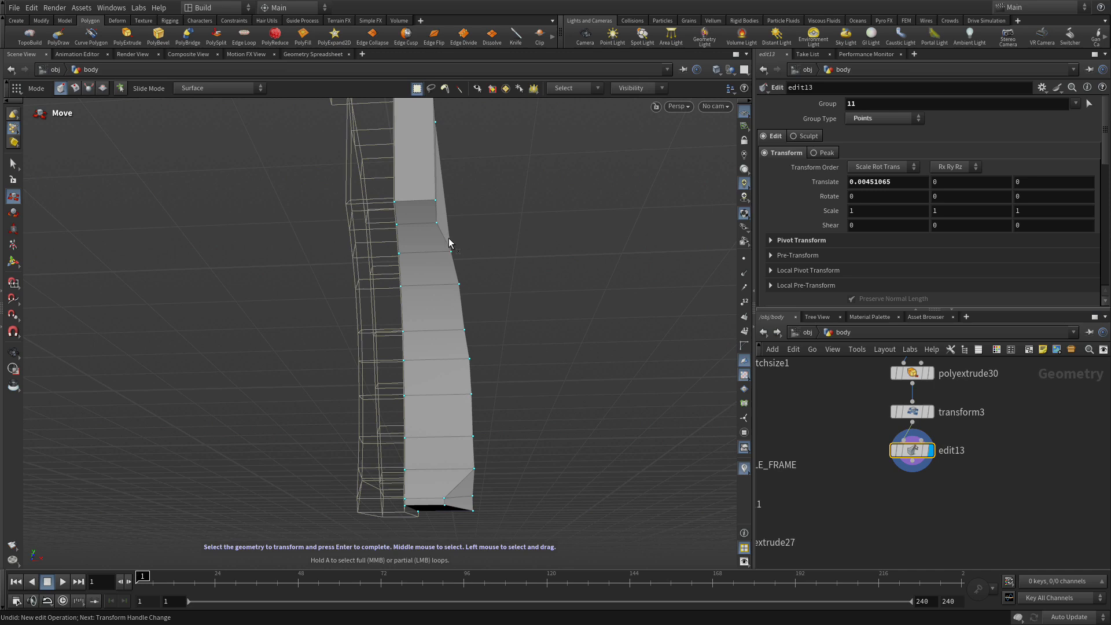
pyautogui.click(438, 221)
pyautogui.moveTo(470, 221); pyautogui.dragTo(475, 217)
pyautogui.press('s')
pyautogui.click(449, 266)
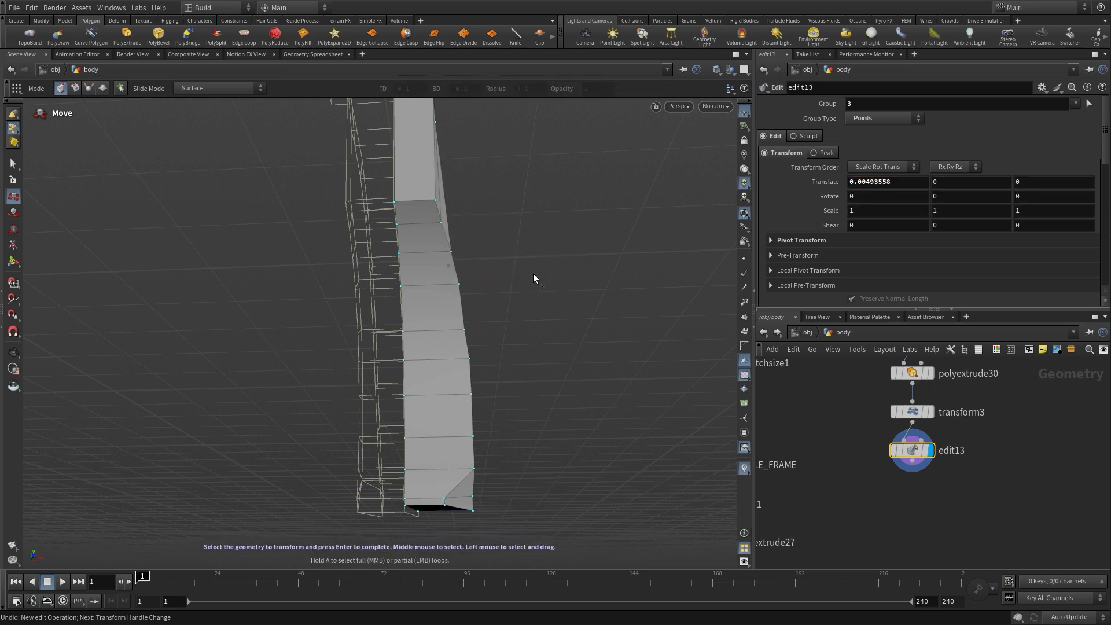
# - Add a UV Flatten node below edit13, display its result and show the grip's flattened layout in the UV view
pyautogui.keyDown('alt'); pyautogui.moveTo(577, 290); pyautogui.dragTo(449, 295); pyautogui.keyUp('alt')
pyautogui.press('s')
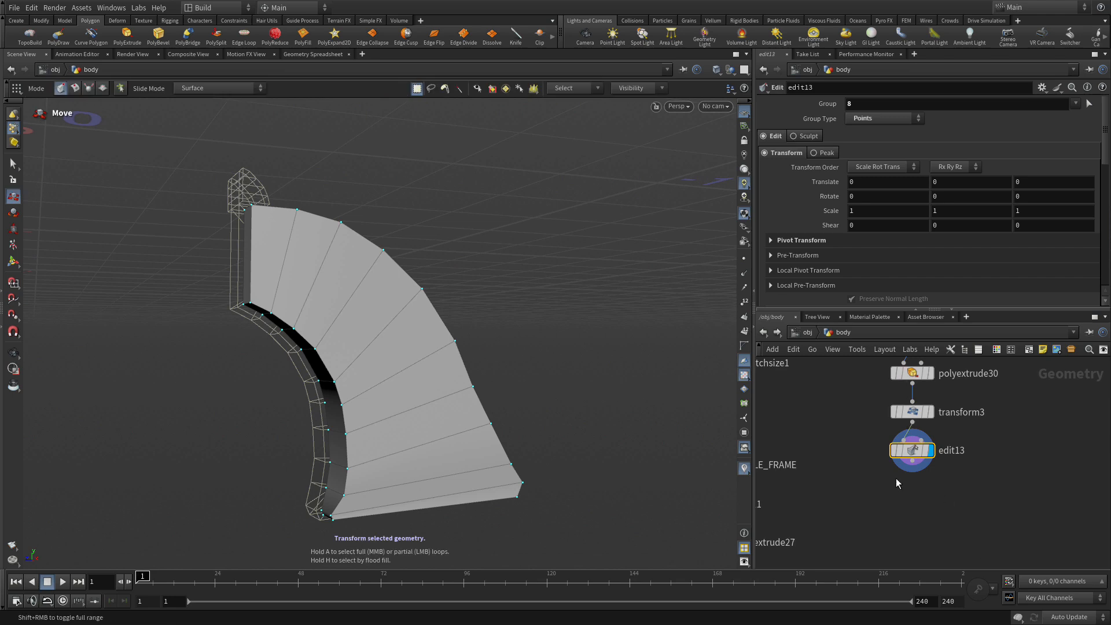
pyautogui.press('Tab')
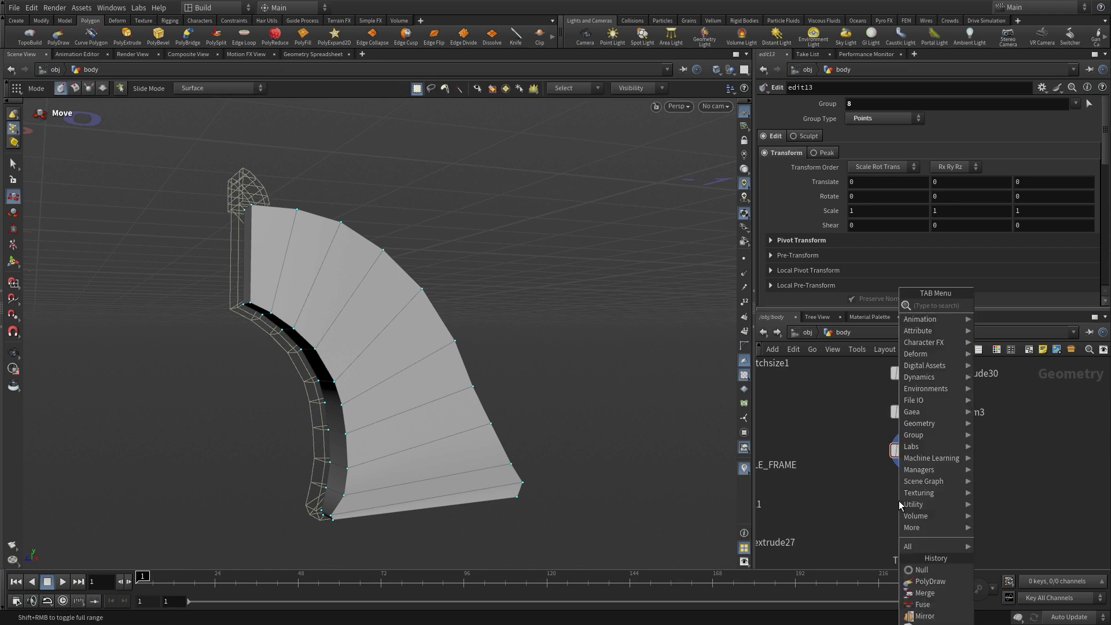
pyautogui.write('uvflate')
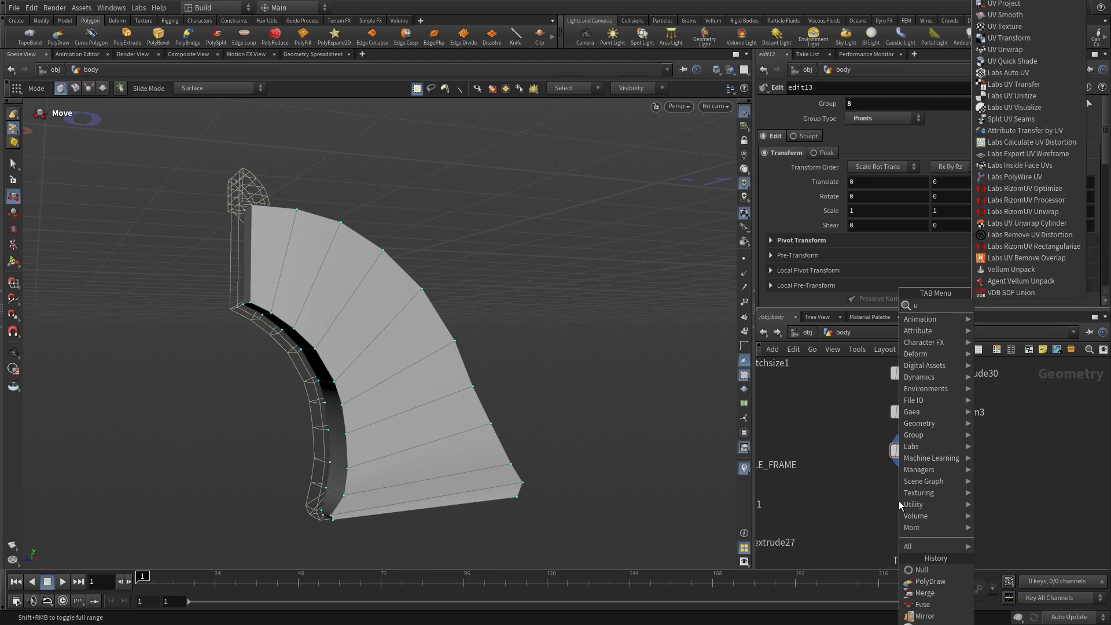
pyautogui.press('Return')
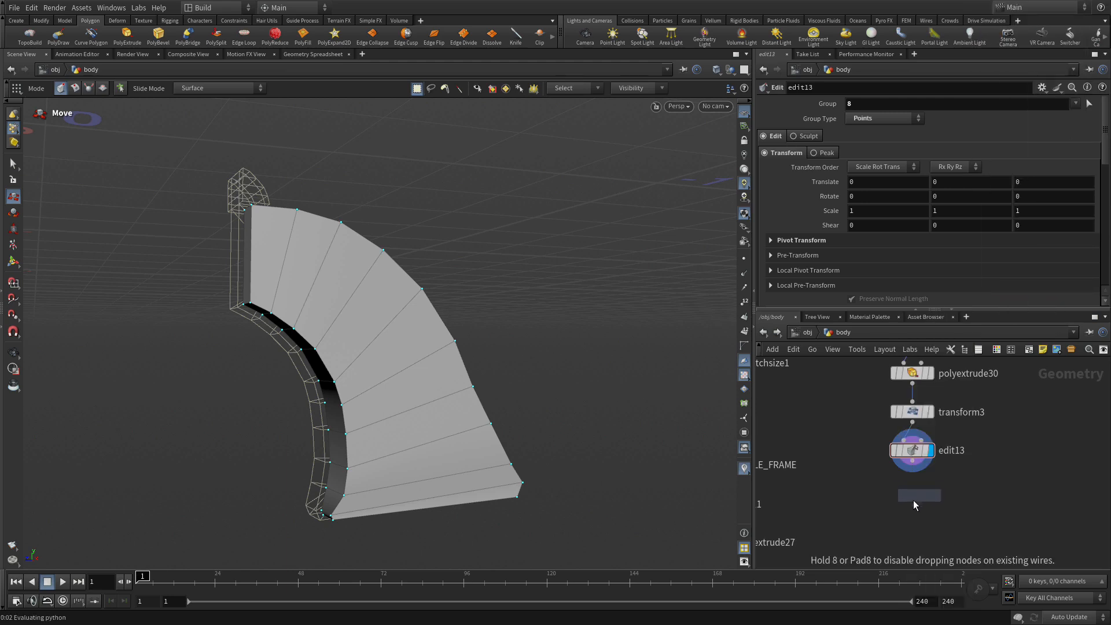
pyautogui.click(910, 505)
pyautogui.click(913, 493)
pyautogui.click(915, 491)
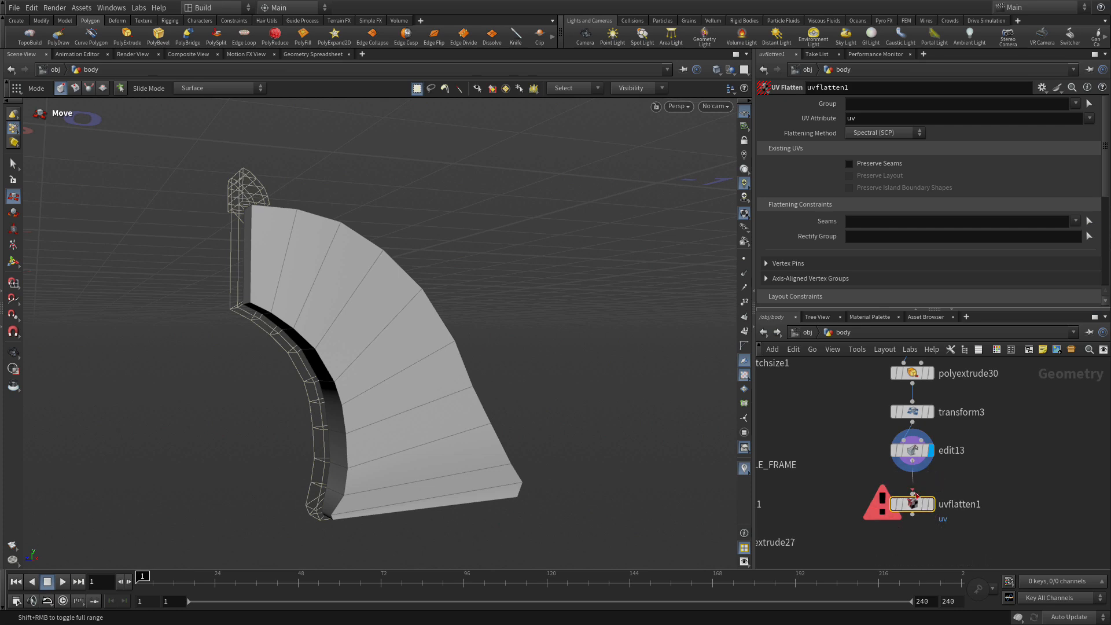
pyautogui.click(913, 493)
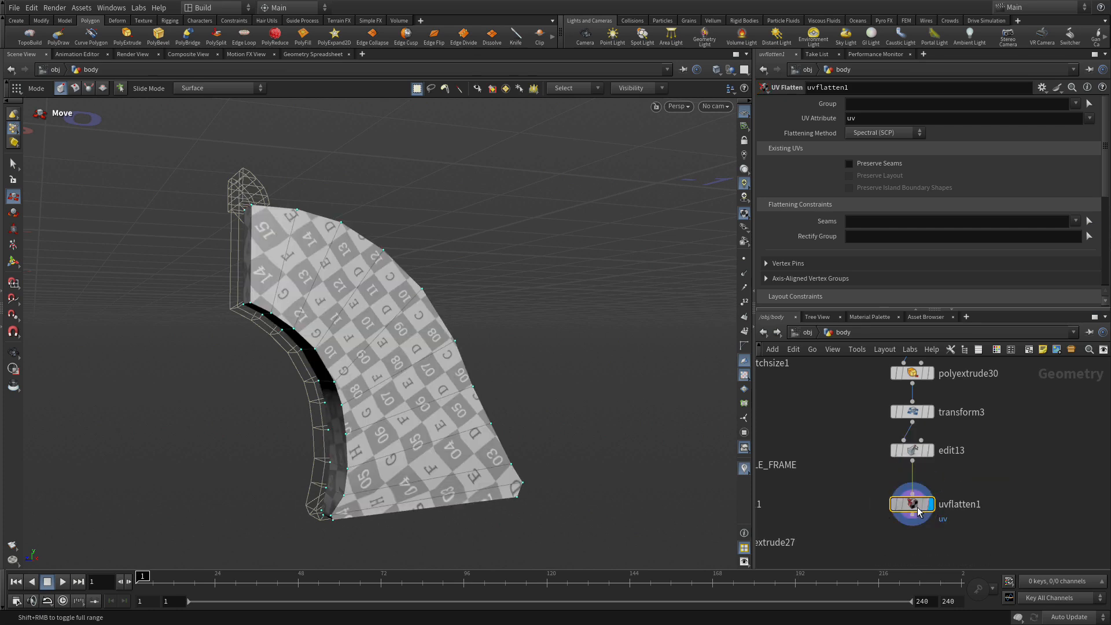
pyautogui.click(12, 262)
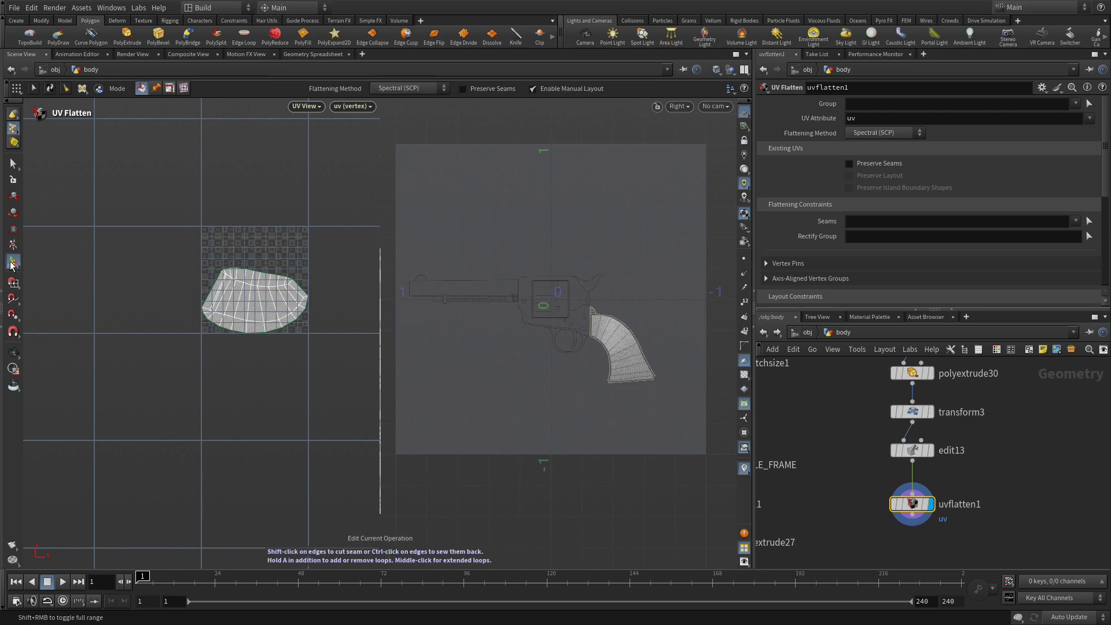
# - Add a Subdivide node below uvflatten1, connect it to the UV Flatten output and display its result
pyautogui.moveTo(937, 544); pyautogui.dragTo(928, 478, button='middle')
pyautogui.press('Tab')
pyautogui.write('uvlayout')
pyautogui.press('Return')
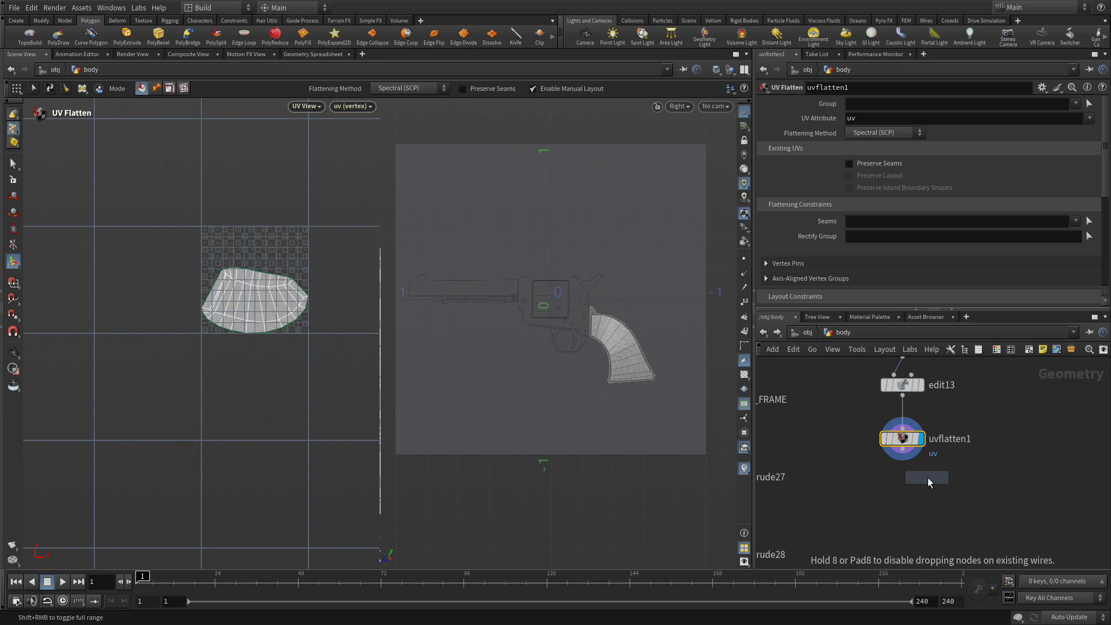
pyautogui.click(901, 494)
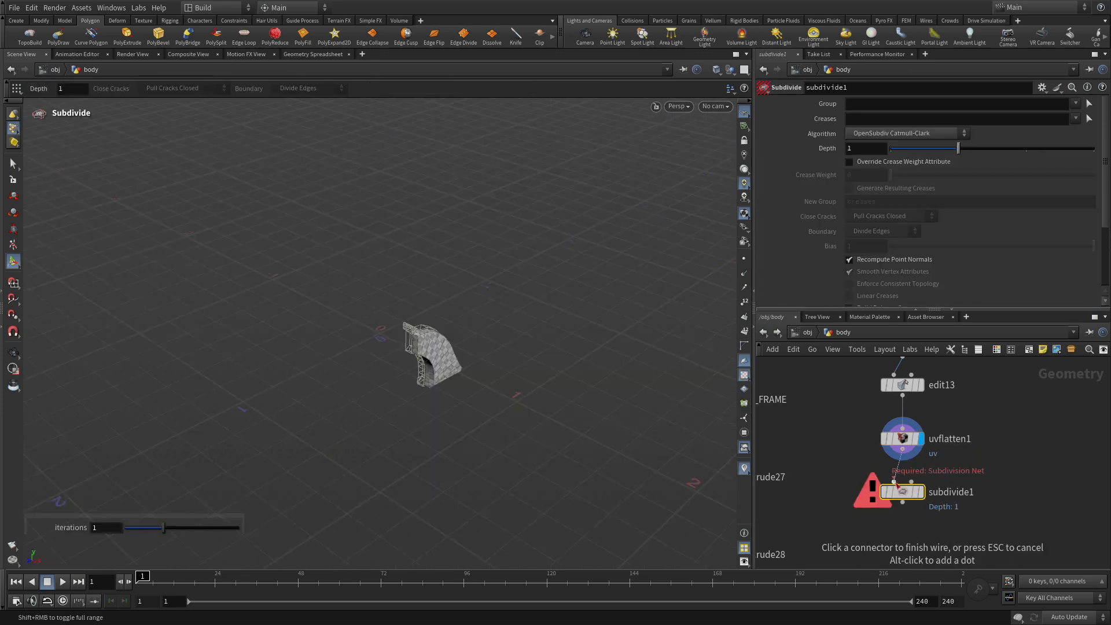
pyautogui.click(895, 482)
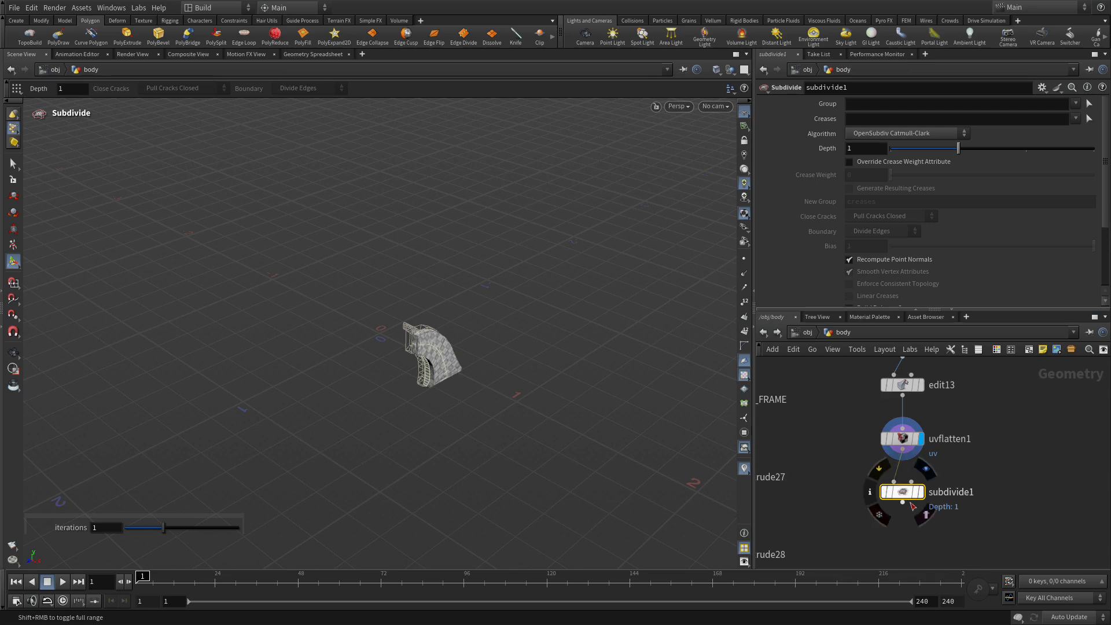
pyautogui.click(923, 494)
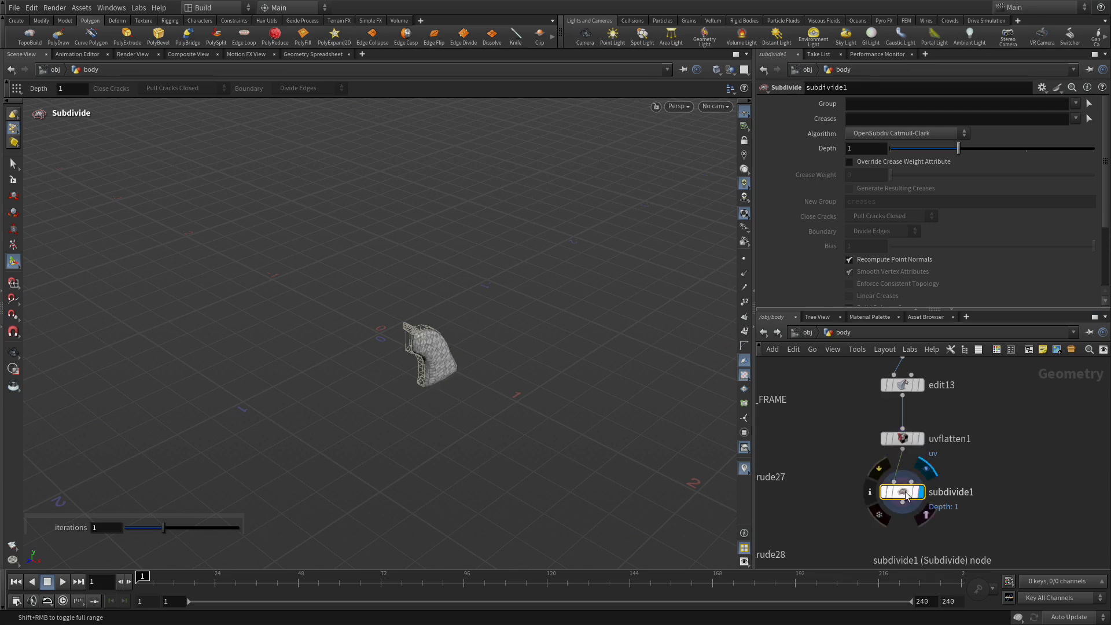
# - Frame the subdivided grip in the perspective view and set the subdivision depth to 2
pyautogui.press('Escape')
pyautogui.press('f')
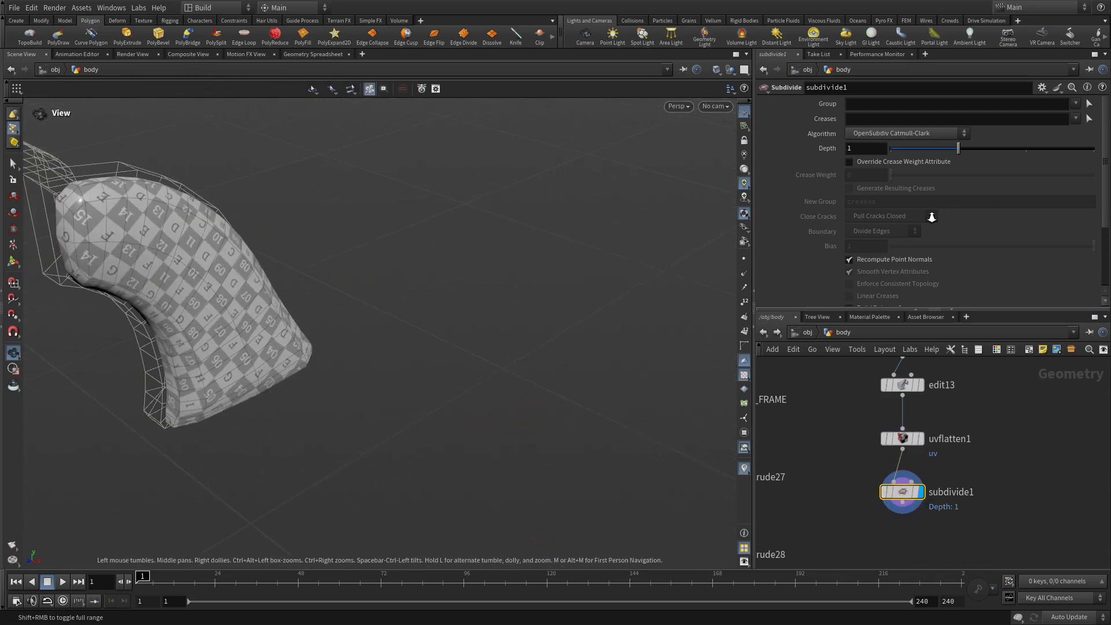
pyautogui.moveTo(502, 316); pyautogui.dragTo(410, 313)
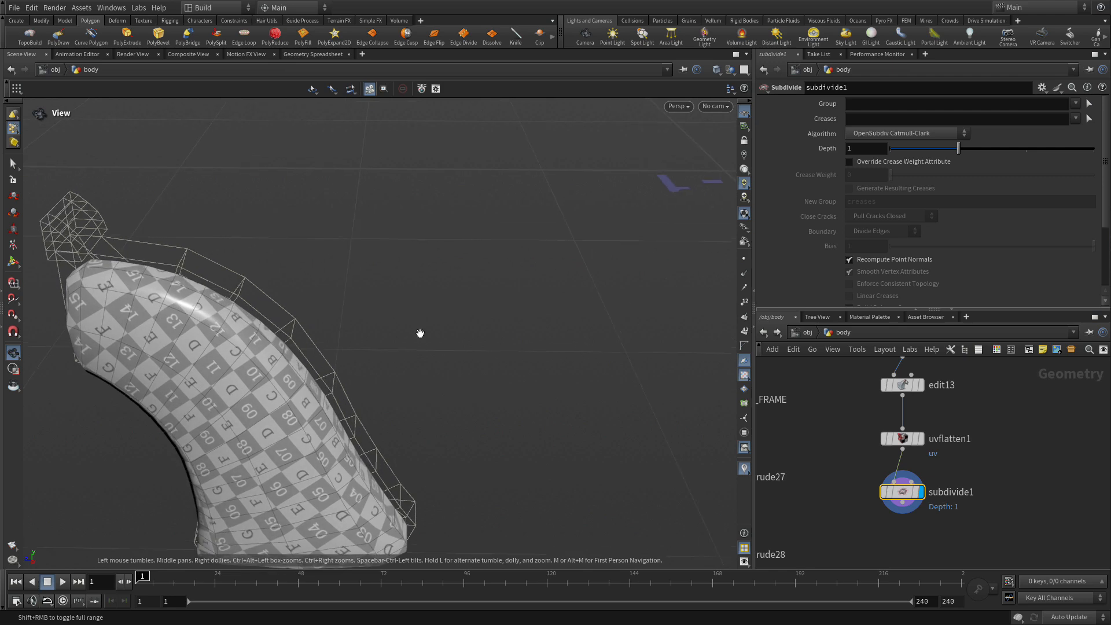
pyautogui.press('Return')
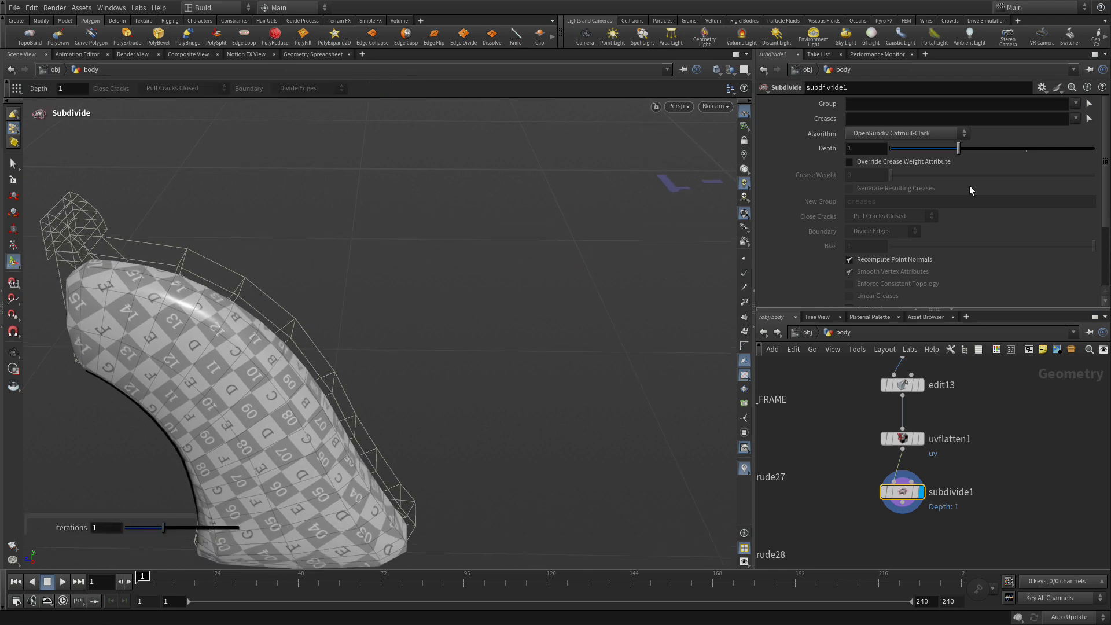
pyautogui.click(860, 148)
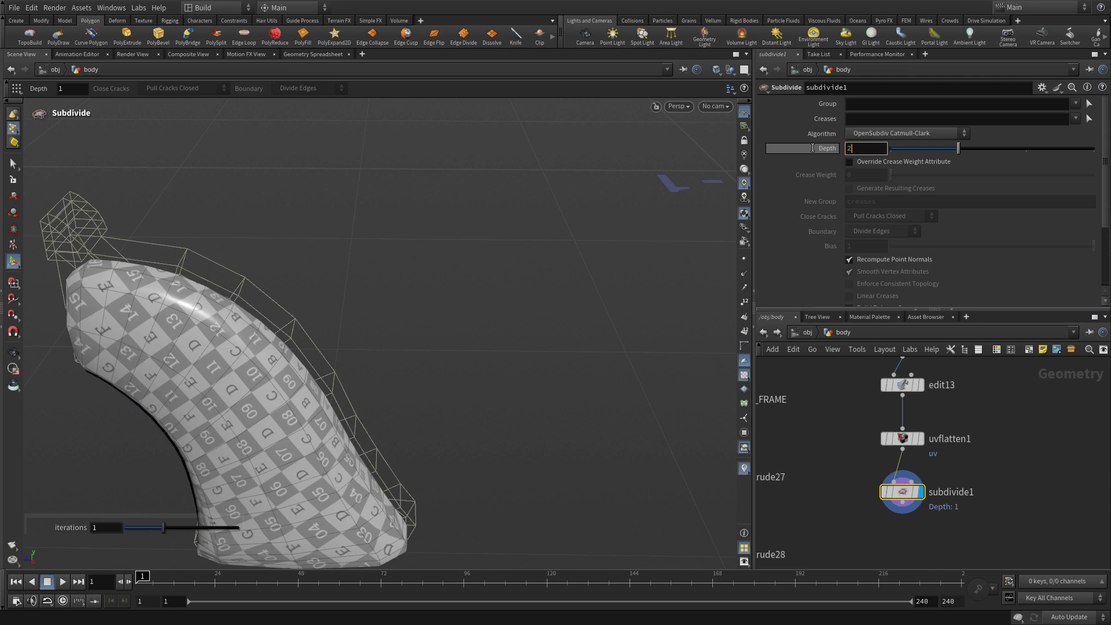
pyautogui.press('Return')
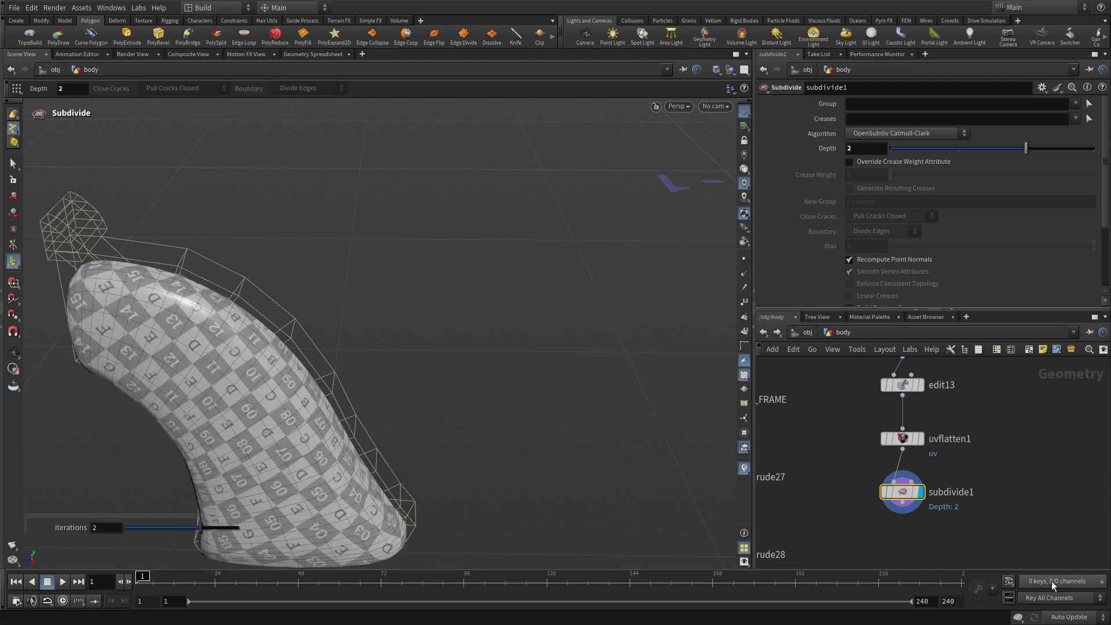
# - Add a Mirror node below subdivide1 and display it to create the opposite grip half
pyautogui.moveTo(994, 546); pyautogui.dragTo(982, 527, button='middle')
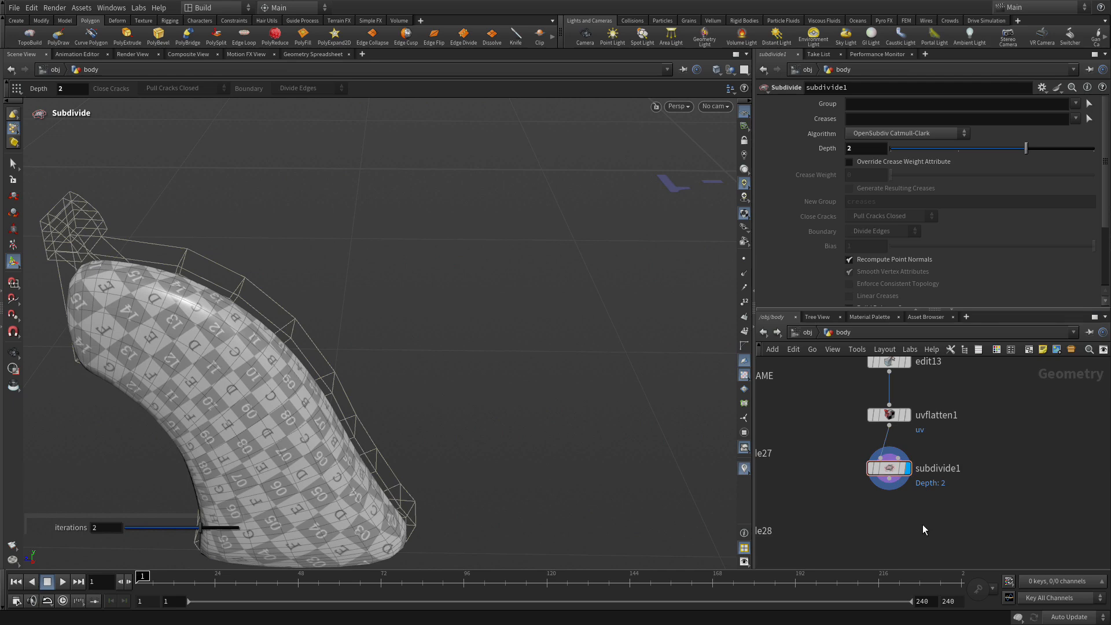
pyautogui.press('Tab')
pyautogui.write('nul')
pyautogui.press('Return')
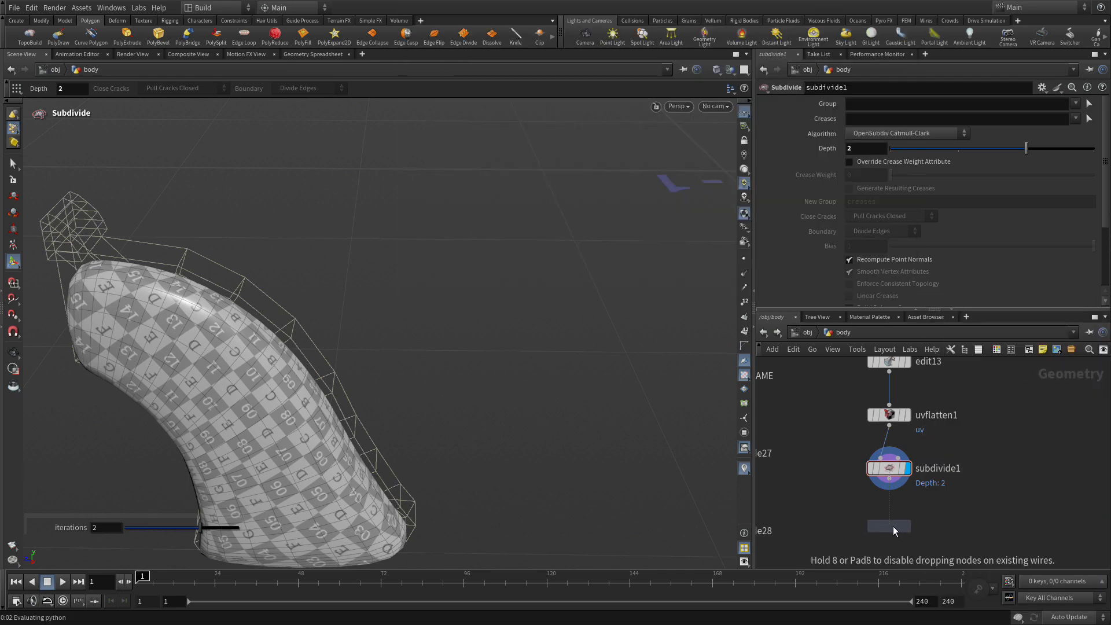
pyautogui.click(894, 527)
pyautogui.click(891, 515)
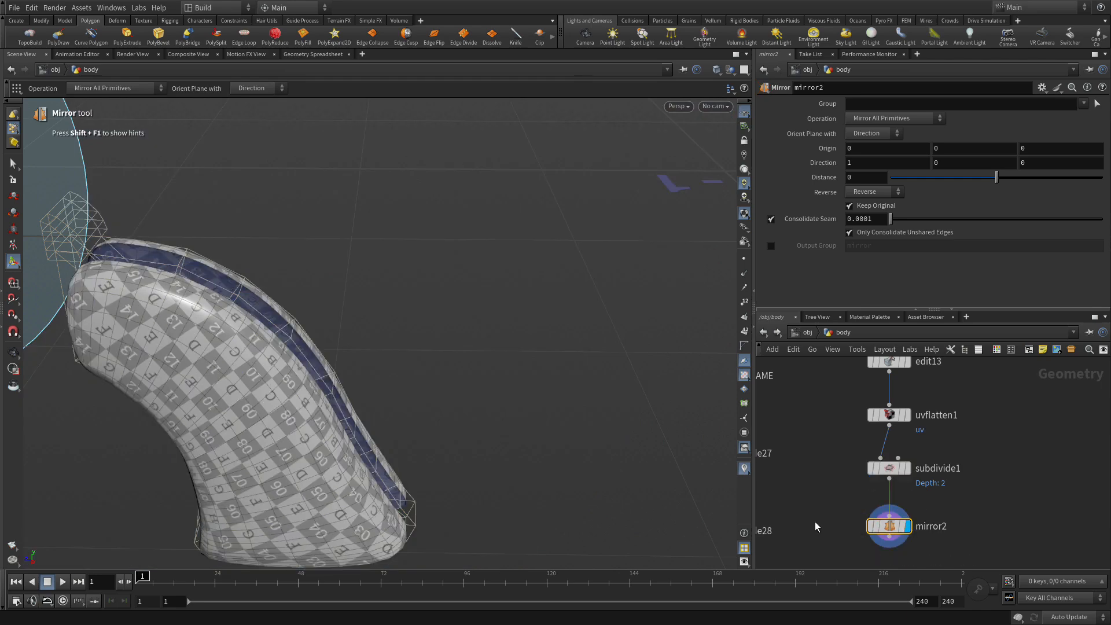
# - Add a Null node below mirror2 and connect it to the mirror output
pyautogui.moveTo(971, 547); pyautogui.dragTo(971, 477, button='middle')
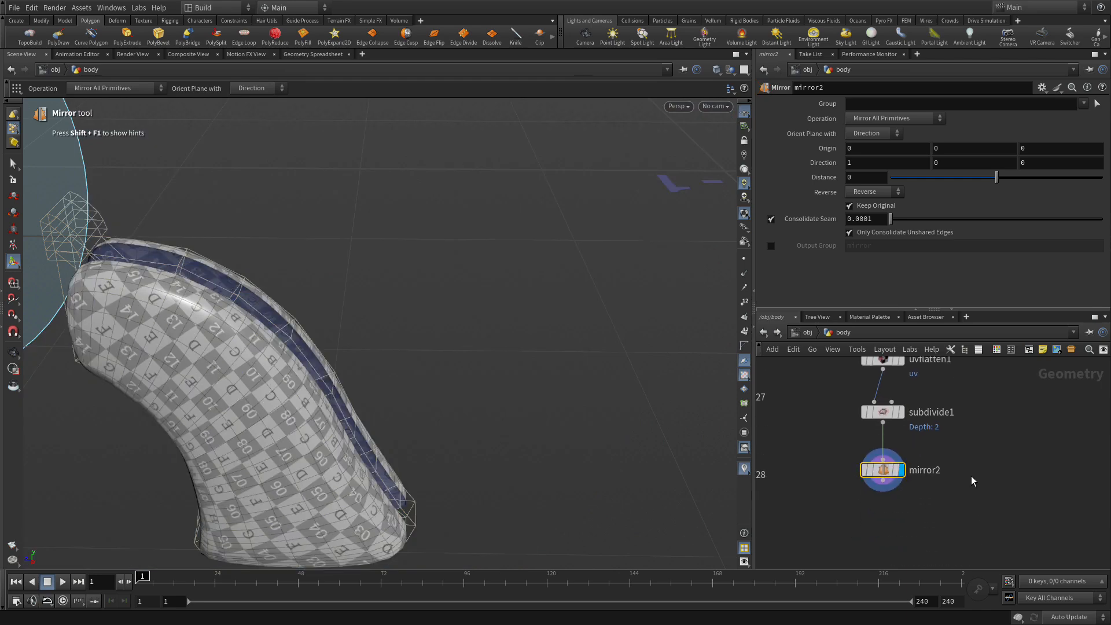
pyautogui.press('Tab')
pyautogui.write('nul')
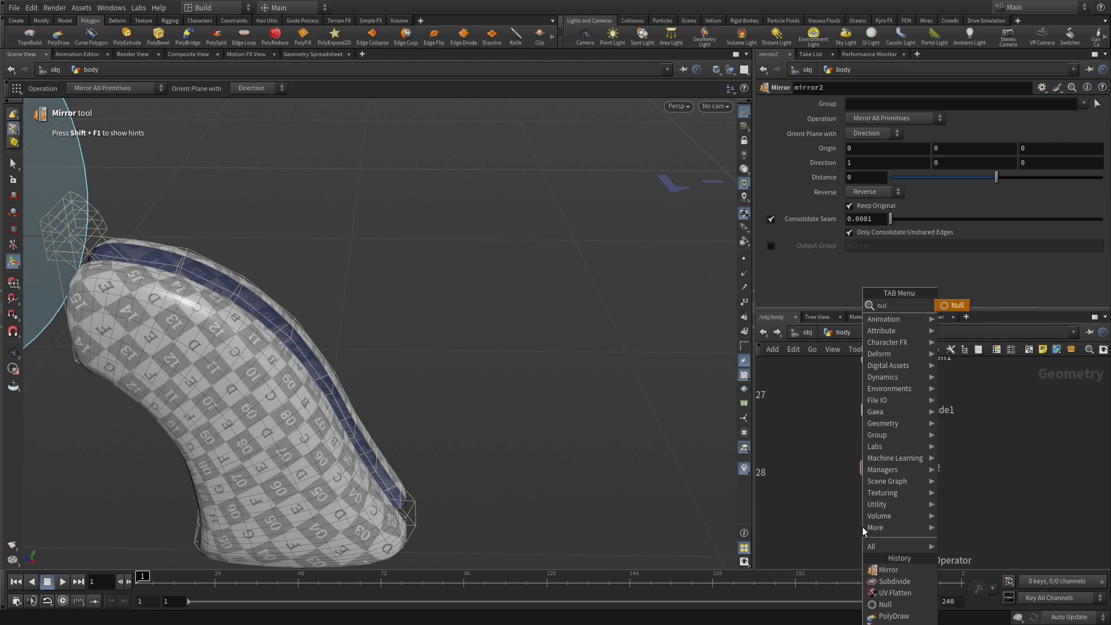
pyautogui.press('Return')
pyautogui.click(884, 541)
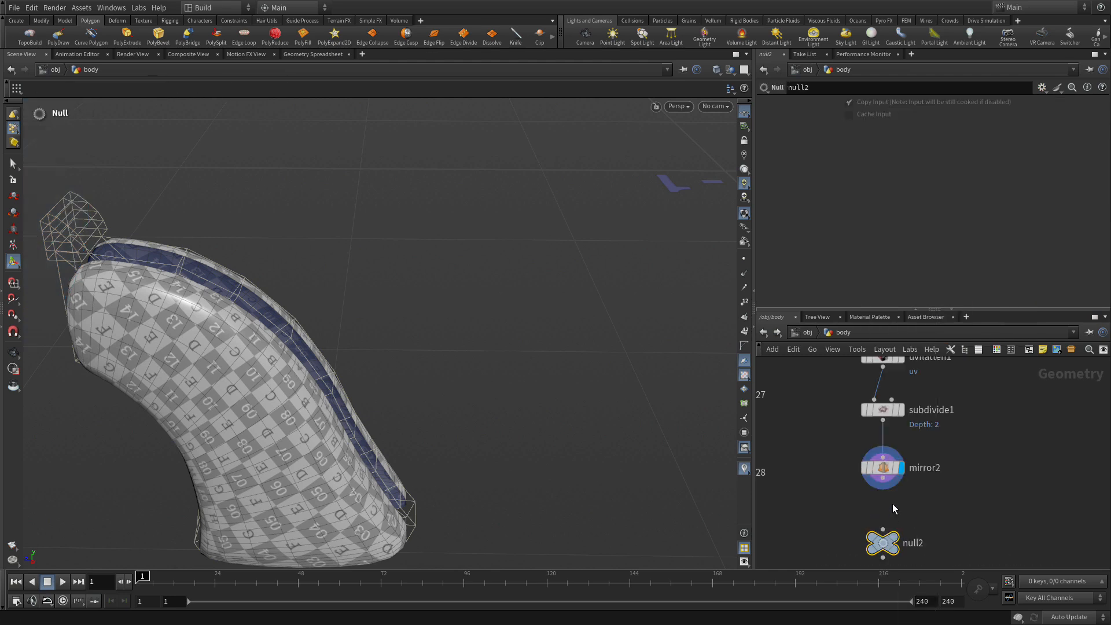
pyautogui.click(883, 479)
pyautogui.click(884, 529)
# - Rename the new null at the end of the grip branch as HANDLE
pyautogui.doubleClick(923, 543)
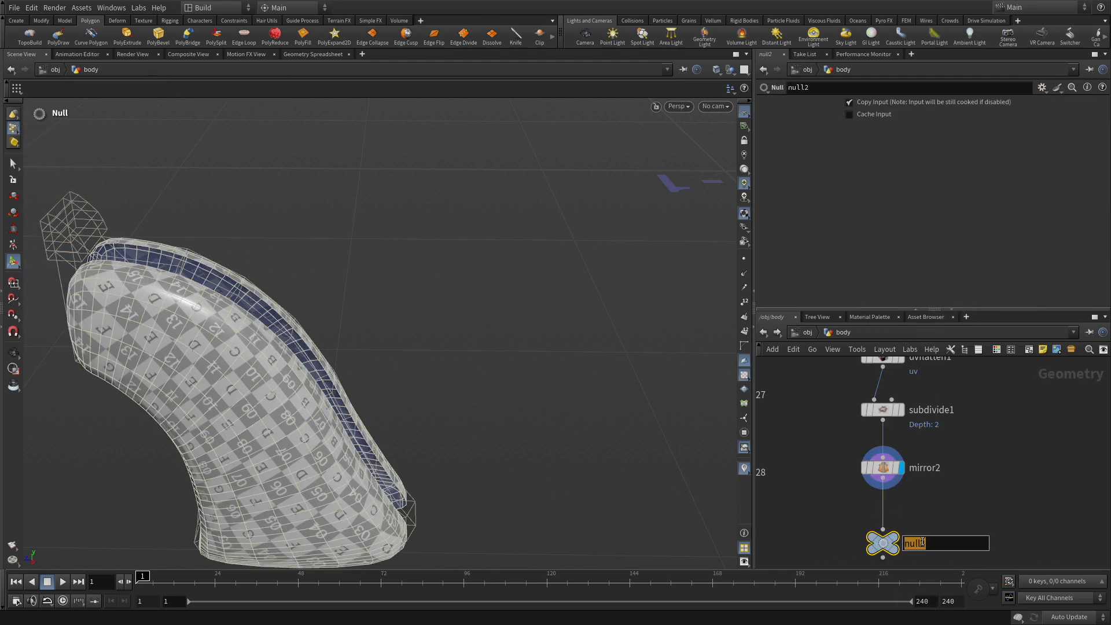
pyautogui.write('HN')
pyautogui.press('Return')
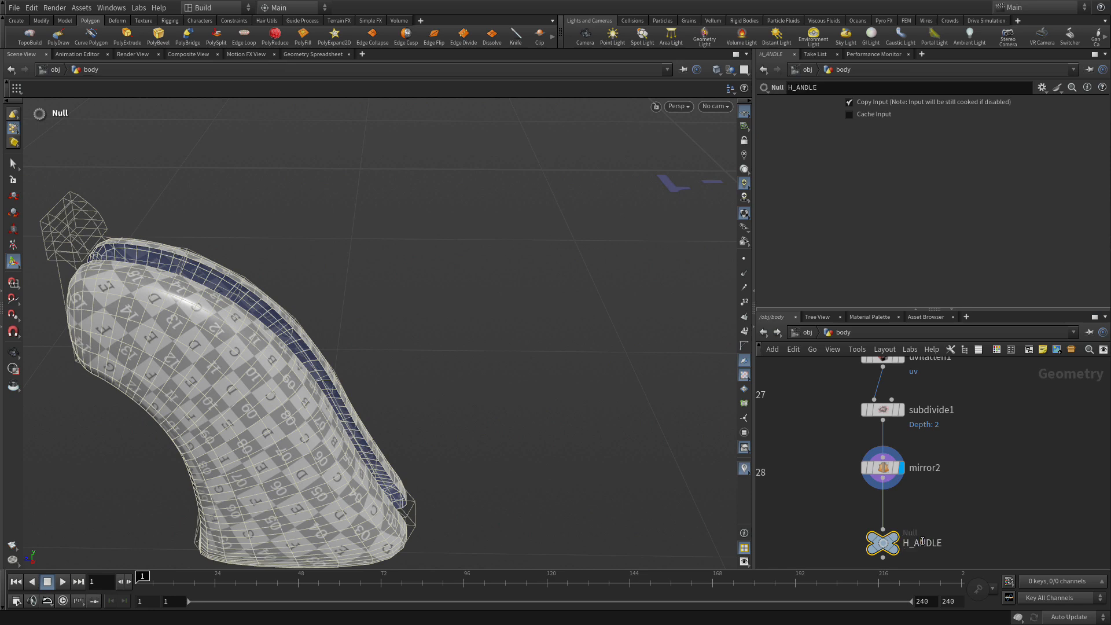
pyautogui.doubleClick(916, 546)
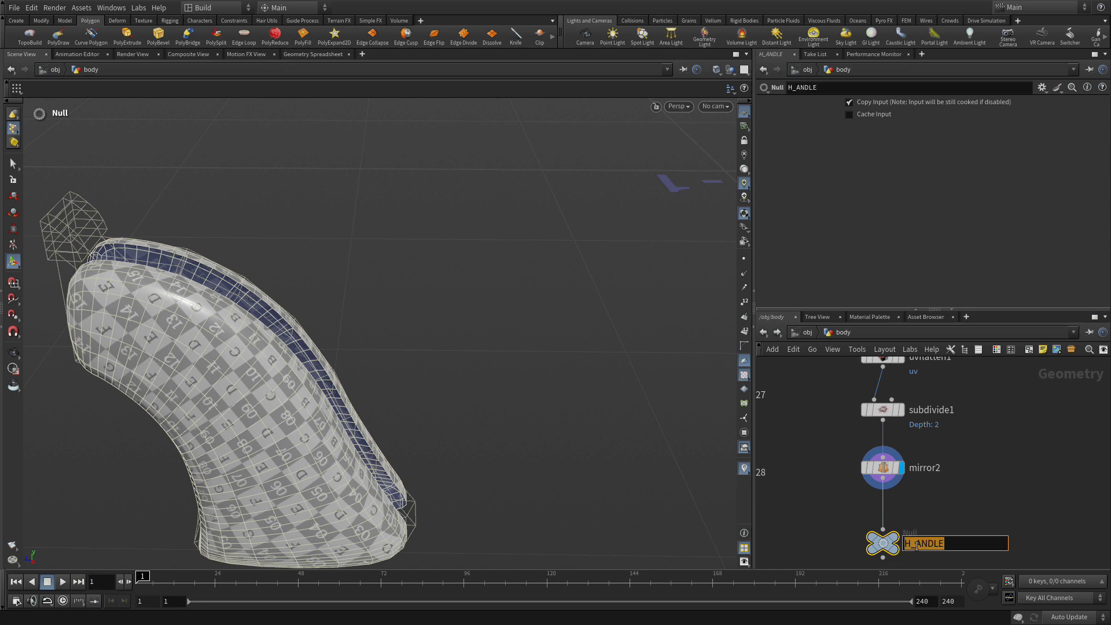
pyautogui.click(916, 543)
pyautogui.press('BackSpace')
pyautogui.press('Return')
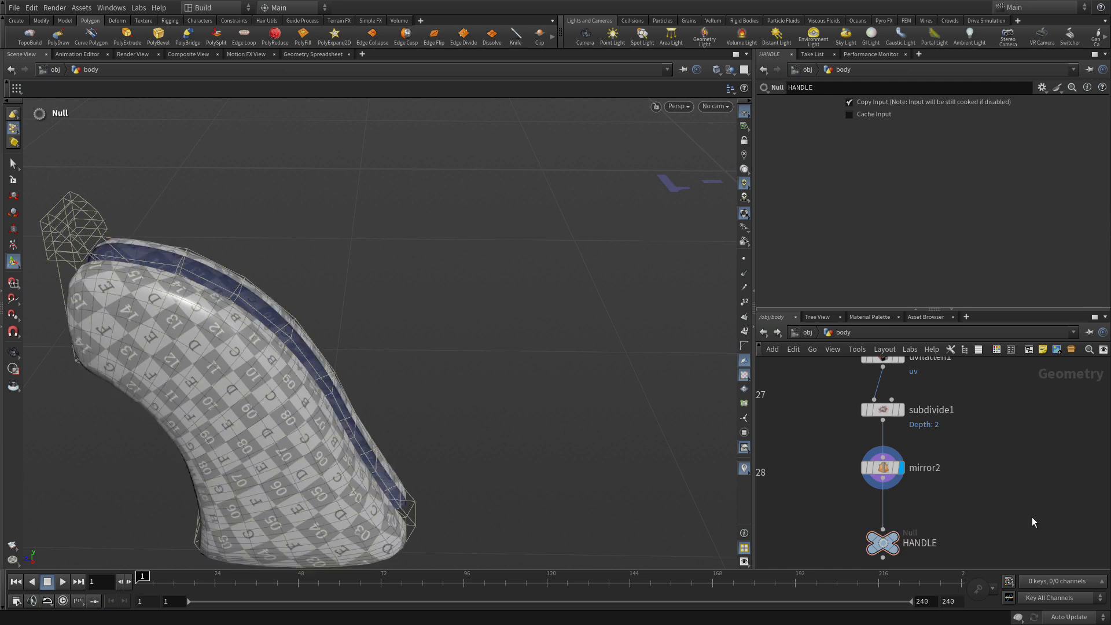
# - Move the group1 and crease1 nodes and the merge1 node above them further down the network to make room
pyautogui.press('h')
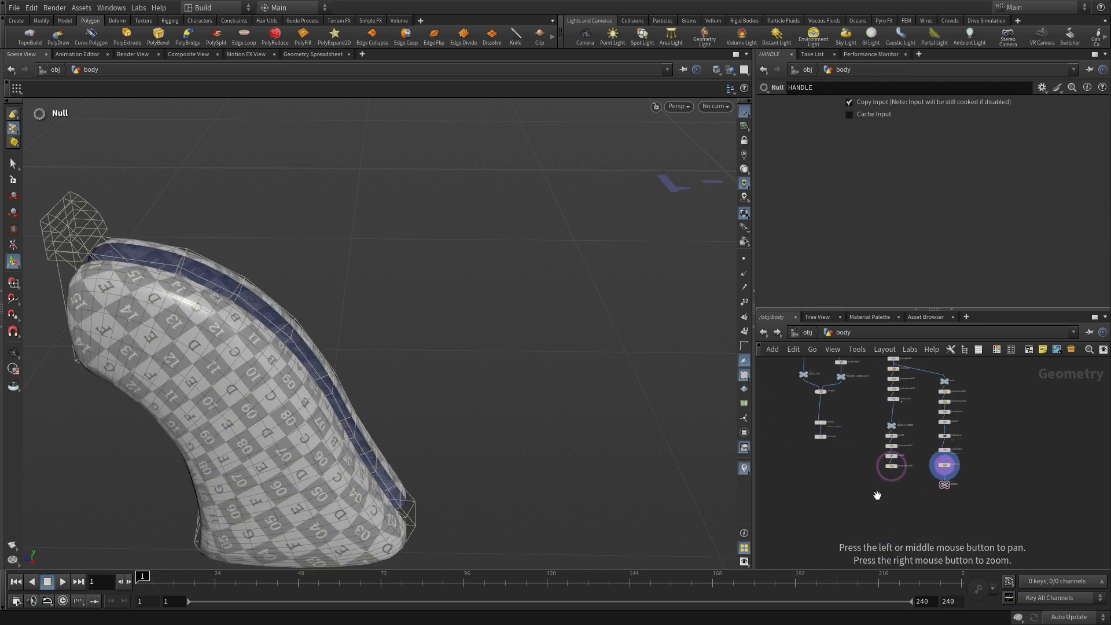
pyautogui.scroll(5, 850, 485)
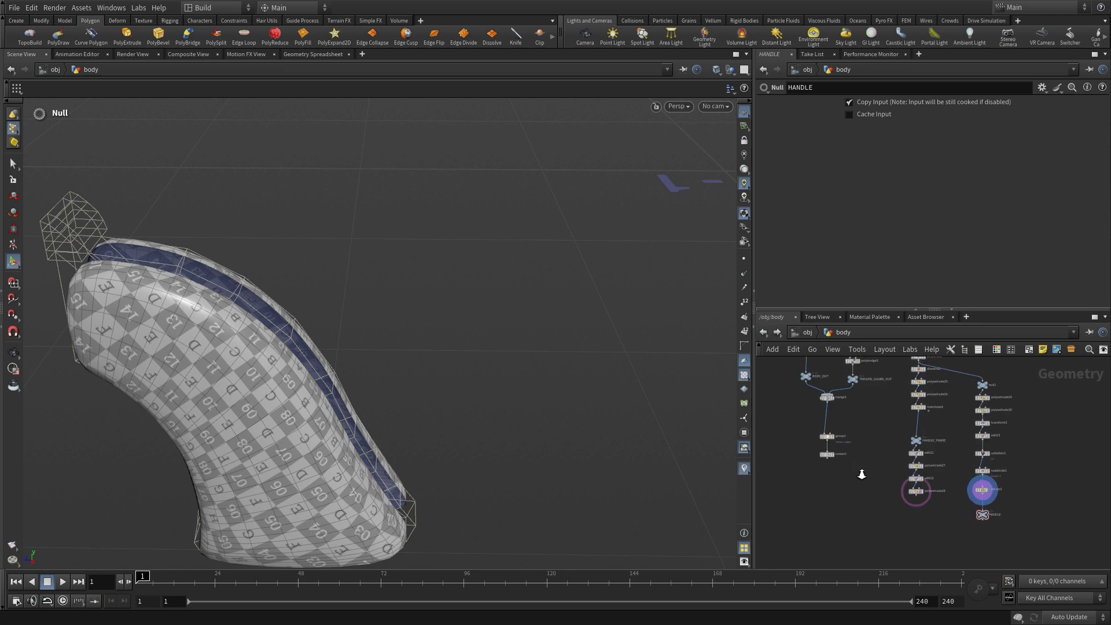
pyautogui.moveTo(865, 464); pyautogui.dragTo(868, 479, button='middle')
pyautogui.moveTo(857, 480); pyautogui.dragTo(825, 535)
pyautogui.moveTo(886, 466); pyautogui.dragTo(894, 523, button='middle')
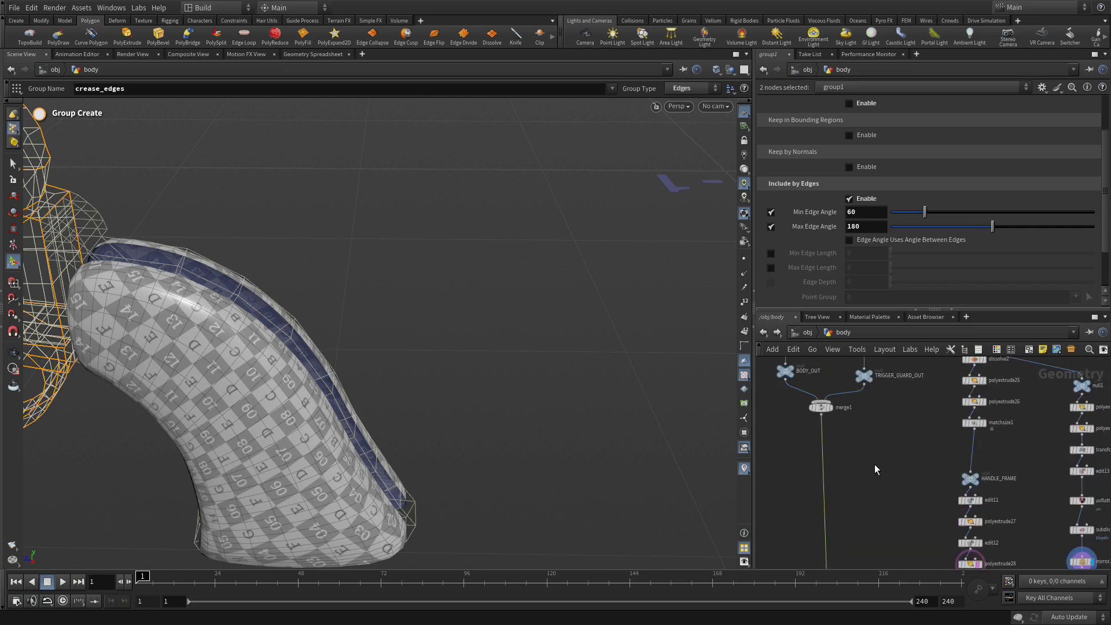
pyautogui.scroll(-3, 875, 465)
pyautogui.moveTo(844, 464)
pyautogui.mouseDown(button='middle')
pyautogui.moveTo(821, 399)
pyautogui.moveTo(849, 456)
pyautogui.mouseUp(button='middle')
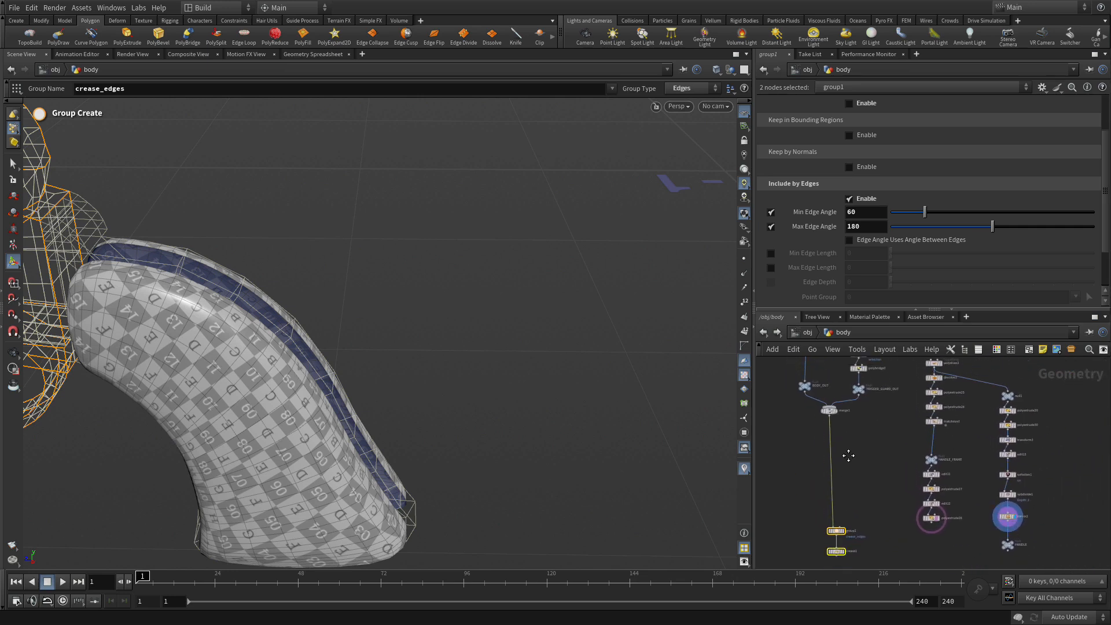
pyautogui.moveTo(835, 418)
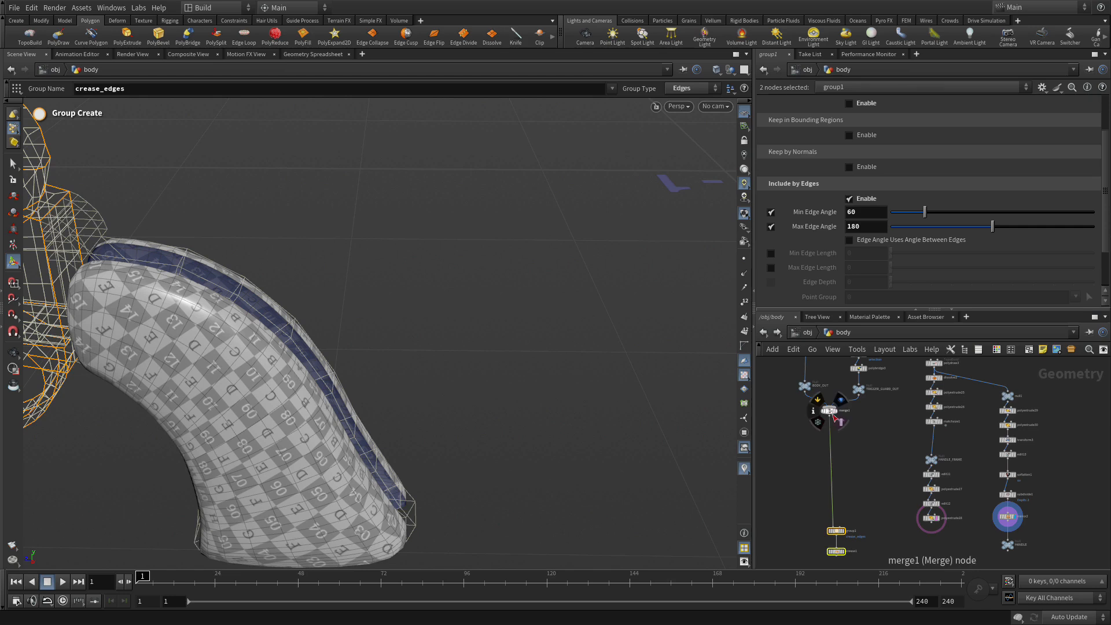
pyautogui.moveTo(834, 415); pyautogui.dragTo(834, 465)
pyautogui.moveTo(862, 427)
pyautogui.mouseDown(button='middle')
pyautogui.moveTo(876, 475)
pyautogui.moveTo(859, 429)
pyautogui.mouseUp(button='middle')
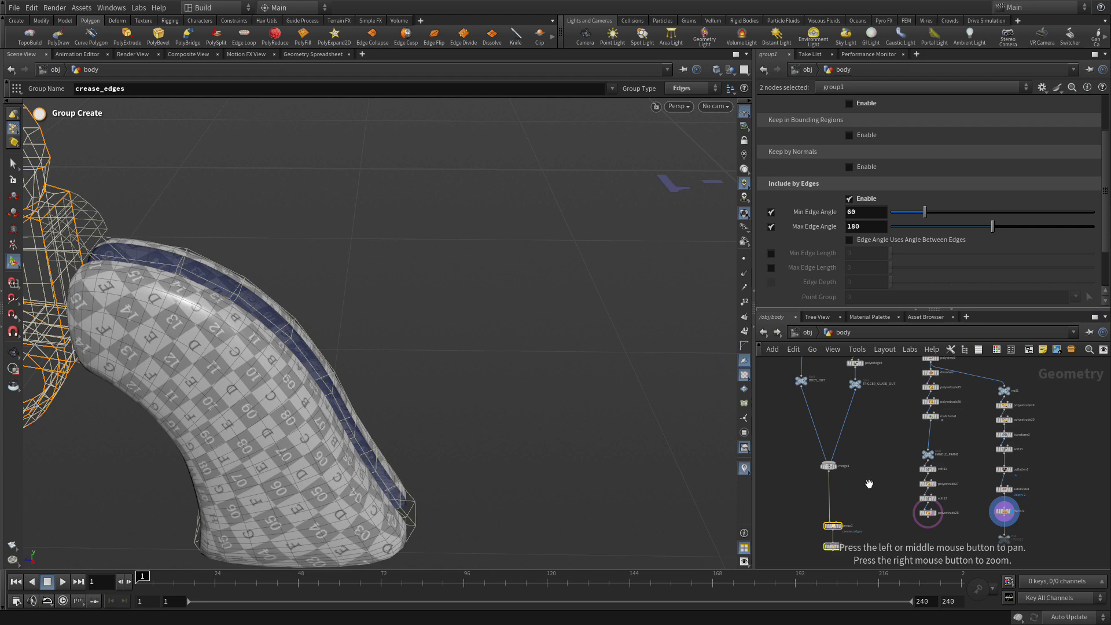
# - Add a Merge node below crease1 and connect the crease1 output to it
pyautogui.moveTo(861, 491); pyautogui.dragTo(875, 463, button='middle')
pyautogui.moveTo(876, 468); pyautogui.dragTo(886, 454, button='right')
pyautogui.moveTo(890, 473); pyautogui.dragTo(918, 404, button='middle')
pyautogui.click(877, 506)
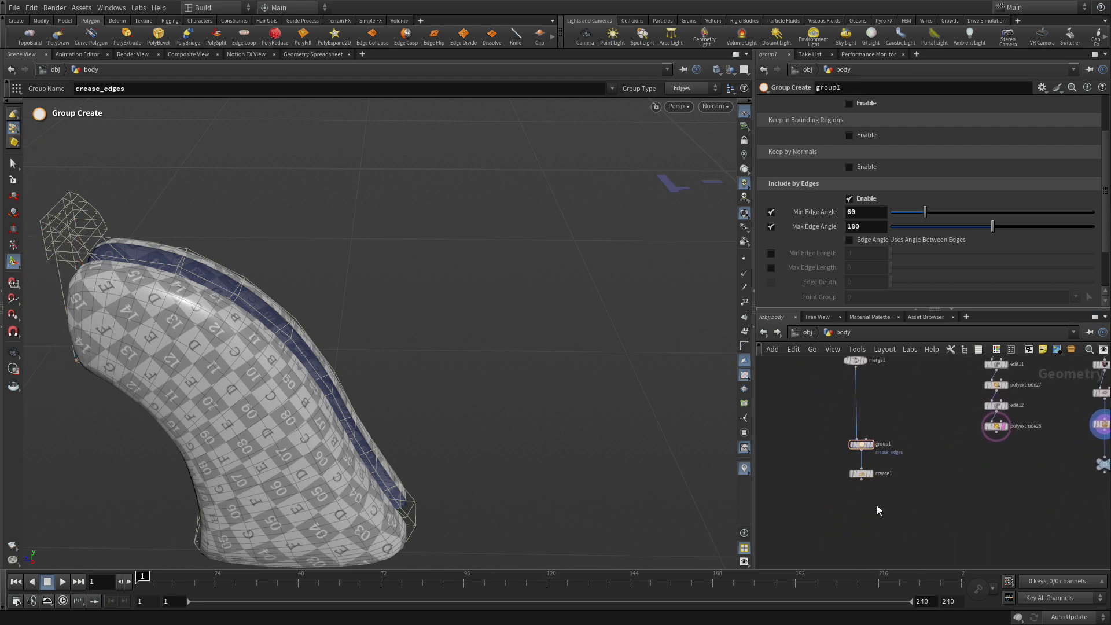
pyautogui.press('Tab')
pyautogui.write('mer')
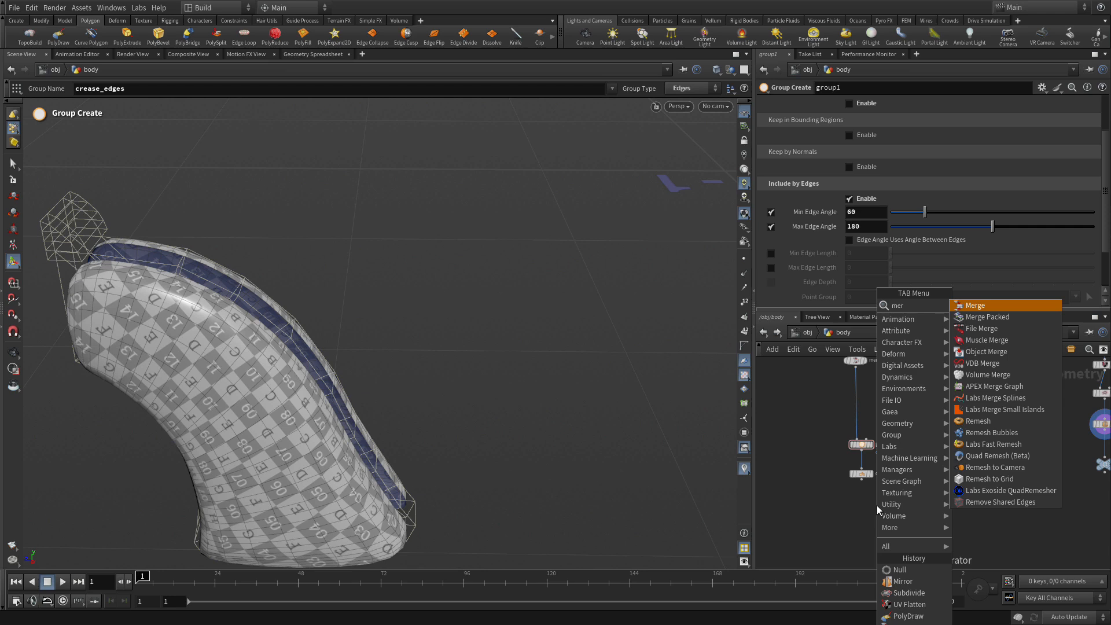
pyautogui.press('Return')
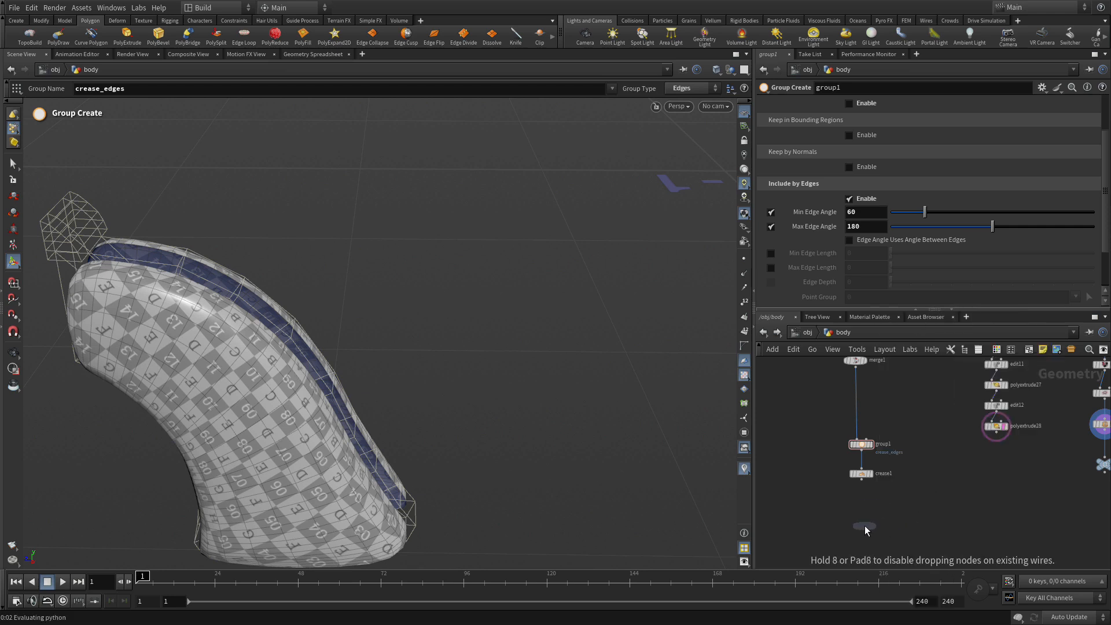
pyautogui.click(858, 525)
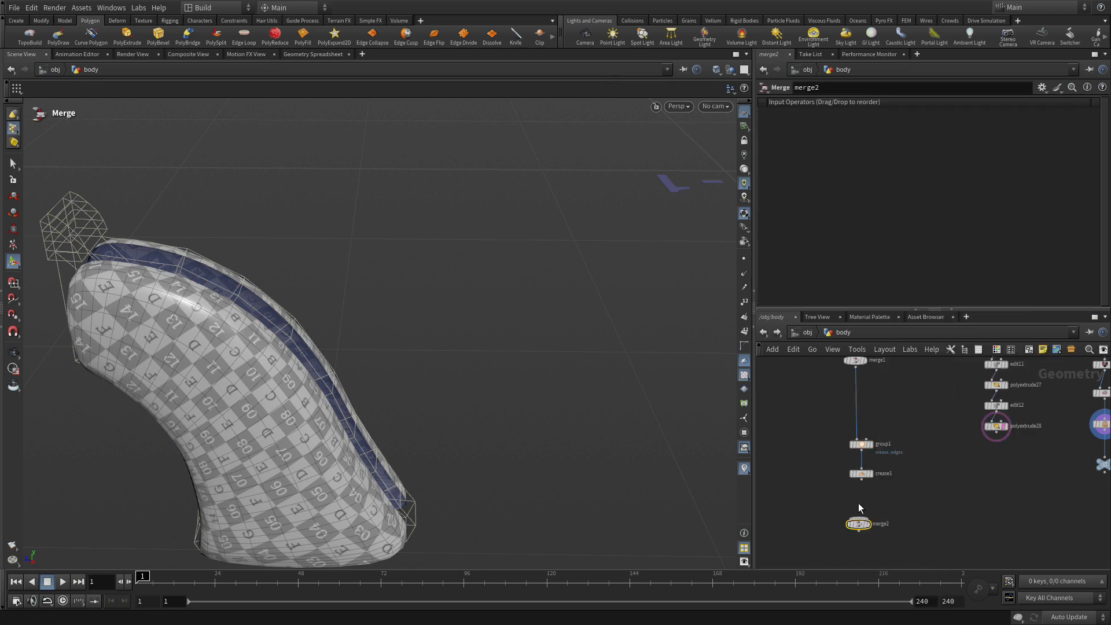
pyautogui.click(861, 478)
pyautogui.click(859, 517)
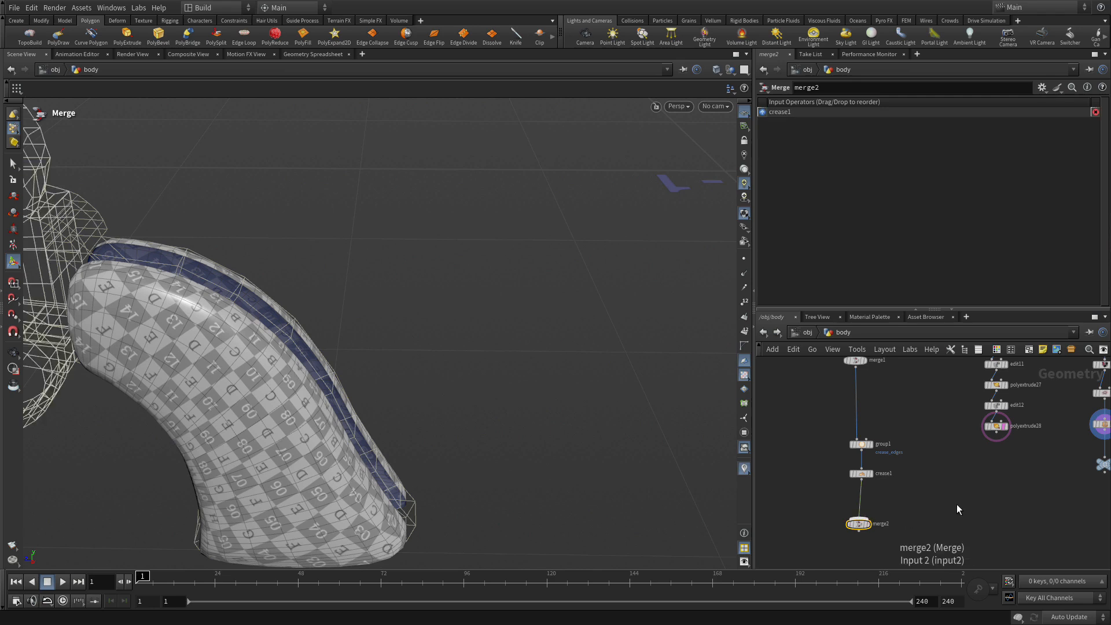
# - Connect the HANDLE null to the merge2 node as its second input
pyautogui.moveTo(996, 495); pyautogui.dragTo(851, 497, button='middle')
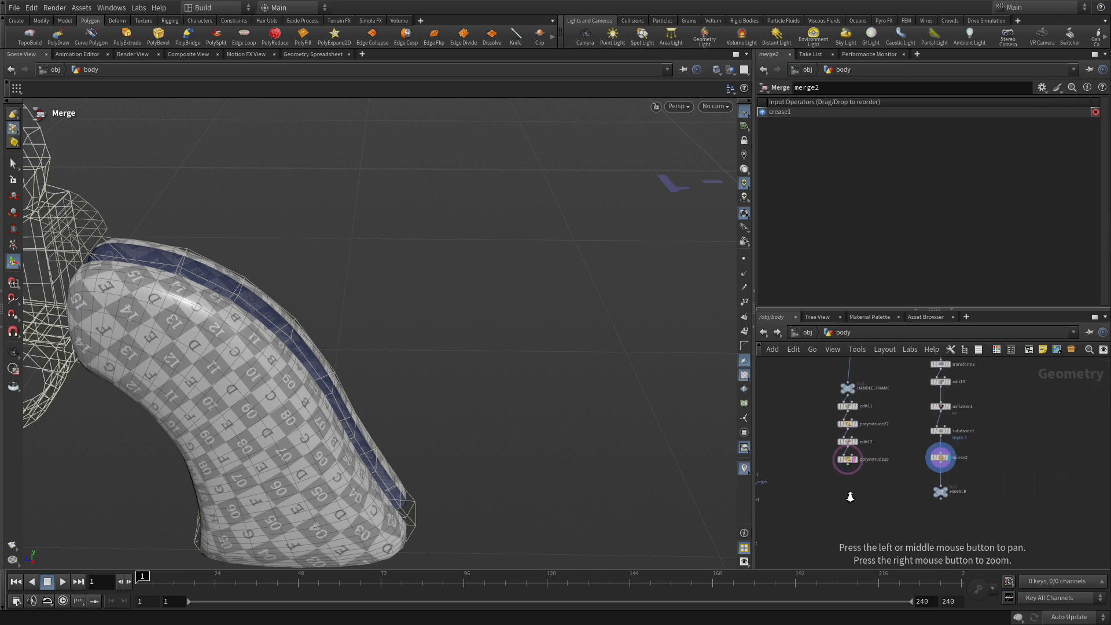
pyautogui.moveTo(956, 514); pyautogui.dragTo(1033, 500, button='middle')
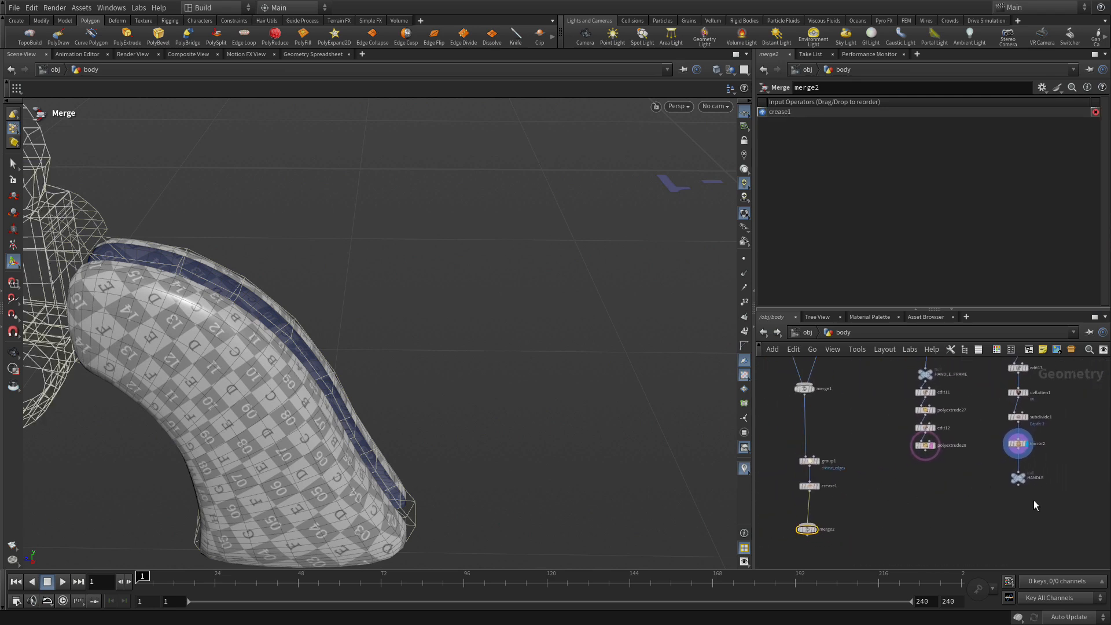
pyautogui.click(1020, 490)
pyautogui.click(807, 525)
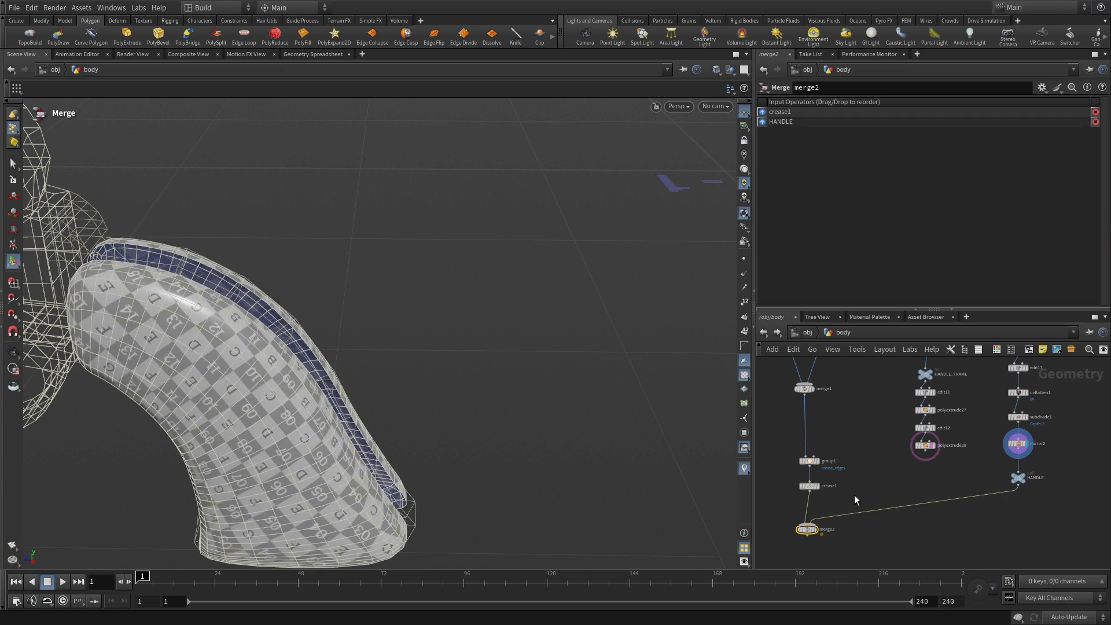
# - Display polyextrude28, move the HANDLE_FRAME null to the end of its branch and connect it below polyextrude28
pyautogui.moveTo(890, 465); pyautogui.dragTo(886, 532, button='middle')
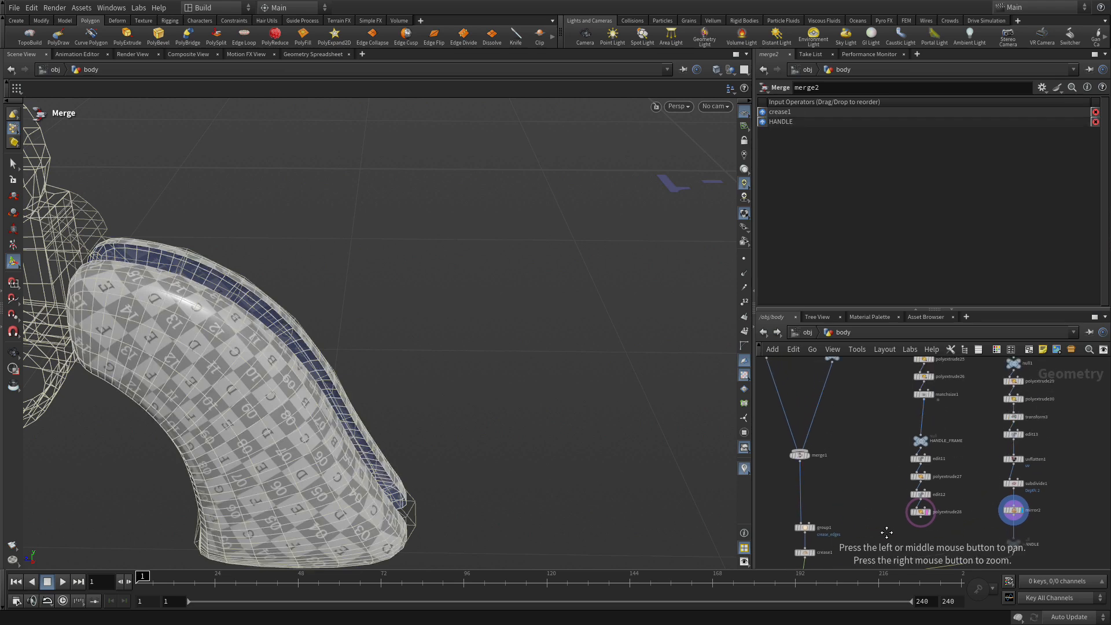
pyautogui.scroll(3, 900, 498)
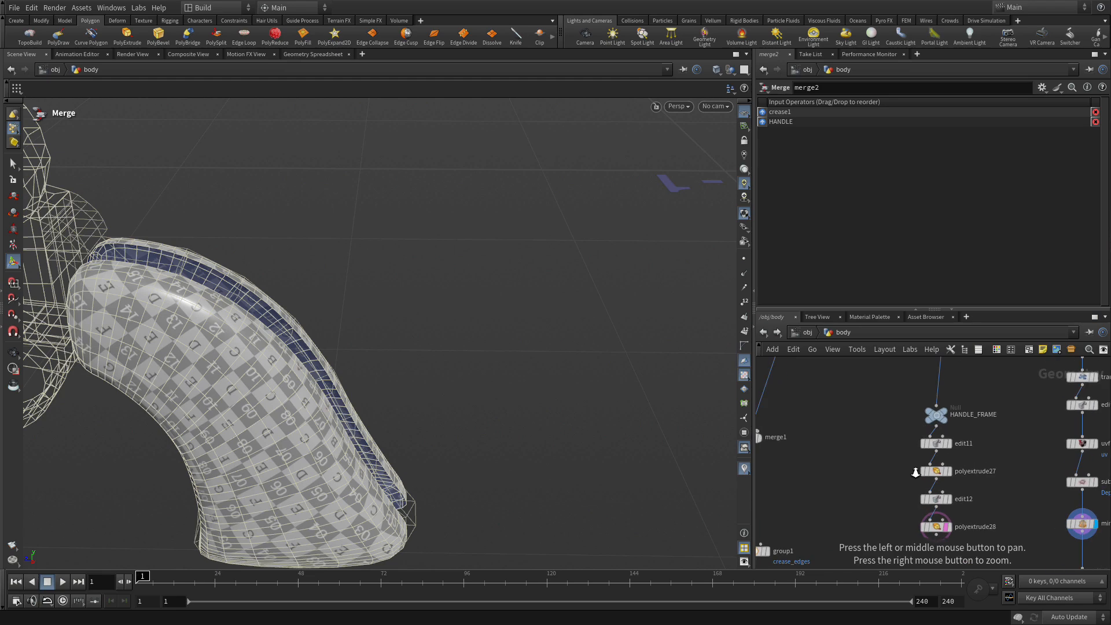
pyautogui.moveTo(916, 472); pyautogui.dragTo(913, 437, button='middle')
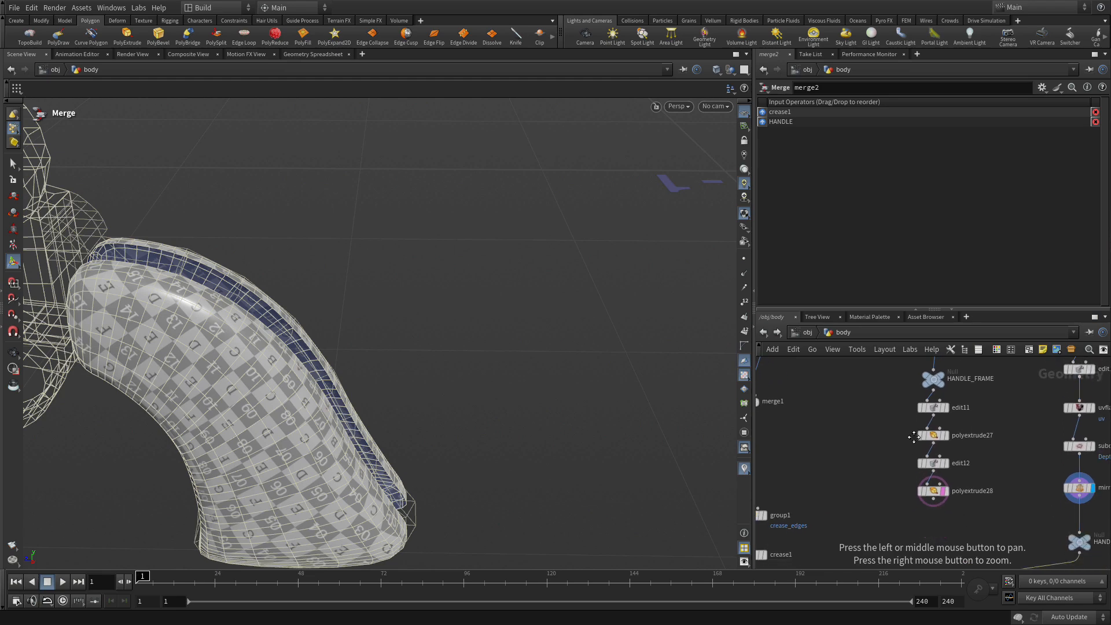
pyautogui.click(946, 492)
pyautogui.click(931, 493)
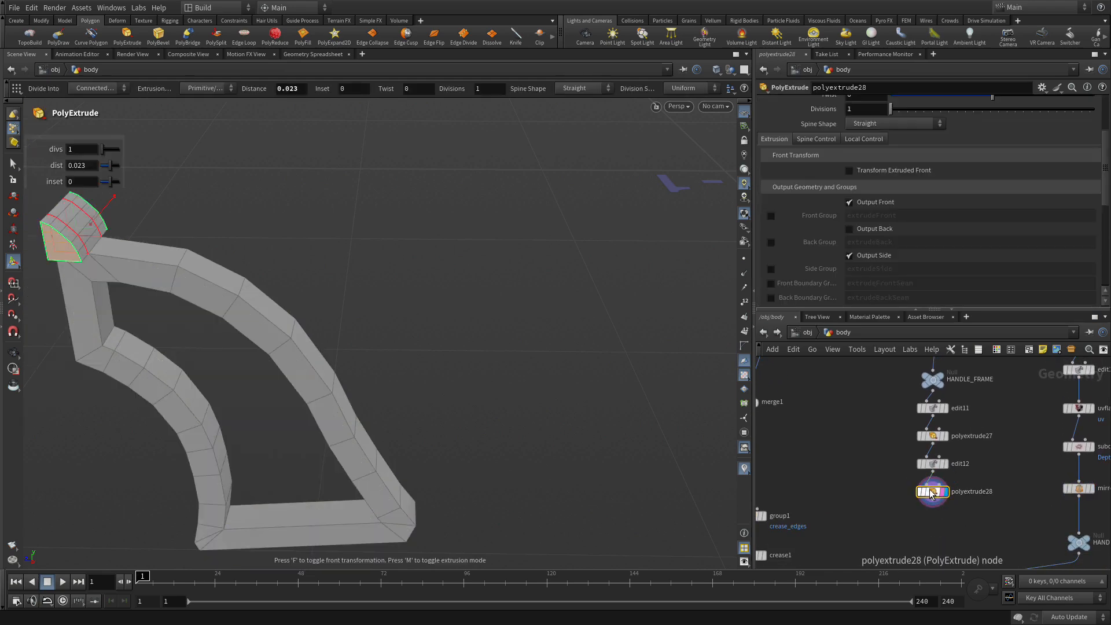
pyautogui.moveTo(932, 380)
pyautogui.moveTo(938, 384); pyautogui.dragTo(930, 544)
pyautogui.click(933, 507)
pyautogui.click(927, 534)
# - Connect the HANDLE_FRAME null's output to the merge1 node
pyautogui.moveTo(976, 524); pyautogui.dragTo(1023, 417, button='middle')
pyautogui.moveTo(914, 419); pyautogui.dragTo(945, 507, button='middle')
pyautogui.click(1006, 535)
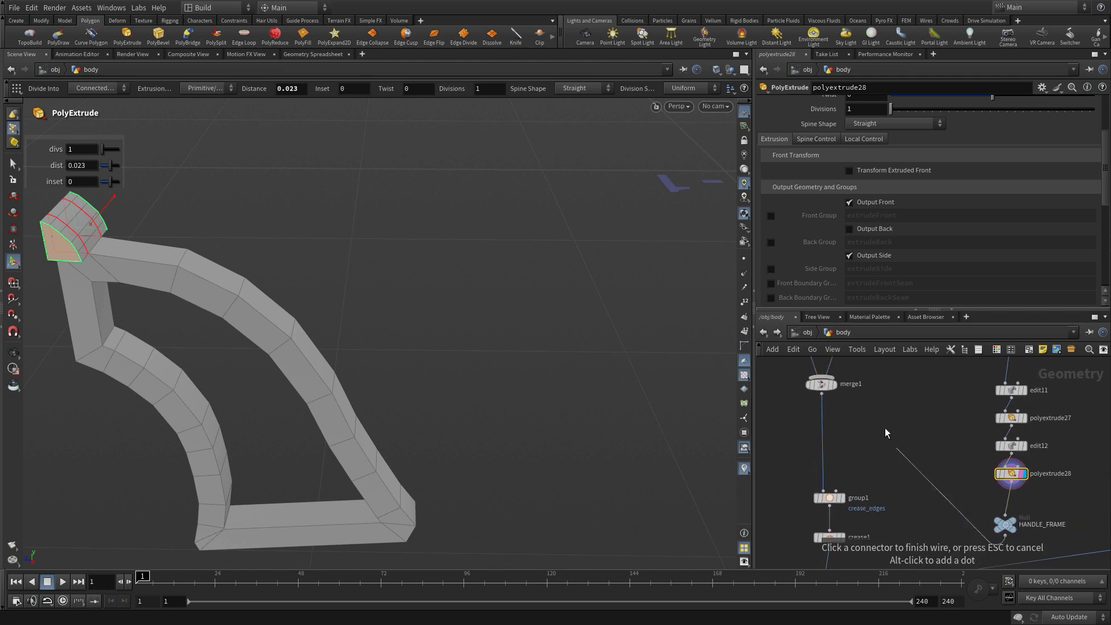
pyautogui.click(833, 382)
# - Lay out the body network's nodes automatically to tidy the branches
pyautogui.scroll(-5, 857, 435)
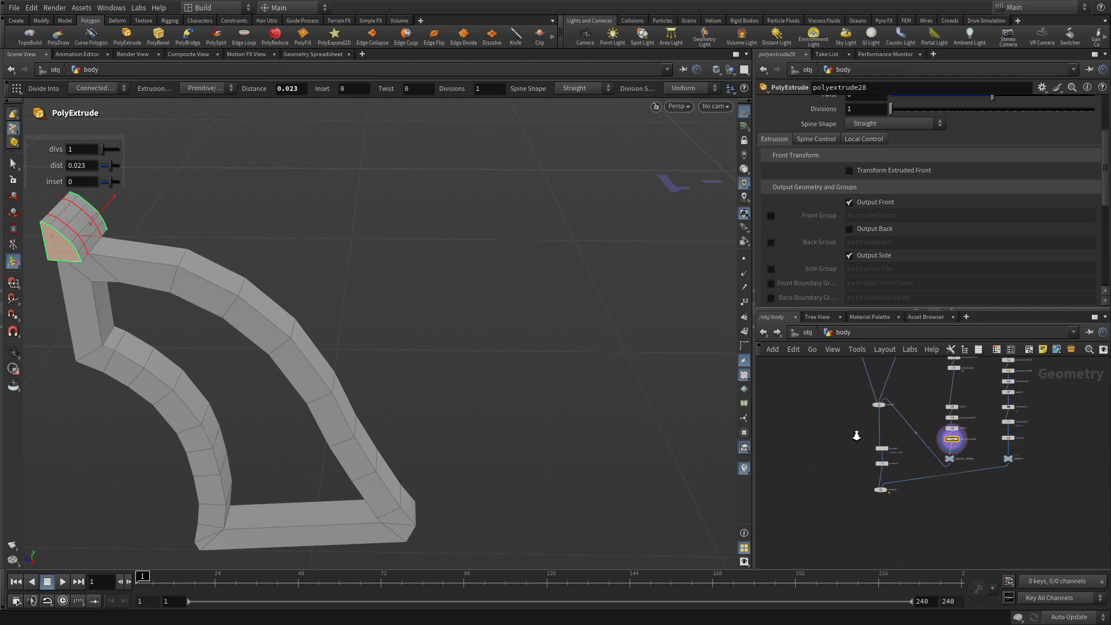
pyautogui.press('l')
pyautogui.moveTo(956, 514)
pyautogui.mouseDown(button='middle')
pyautogui.moveTo(932, 552)
pyautogui.moveTo(942, 501)
pyautogui.mouseUp(button='middle')
pyautogui.moveTo(928, 515); pyautogui.dragTo(960, 490, button='right')
pyautogui.moveTo(885, 406); pyautogui.dragTo(878, 438, button='middle')
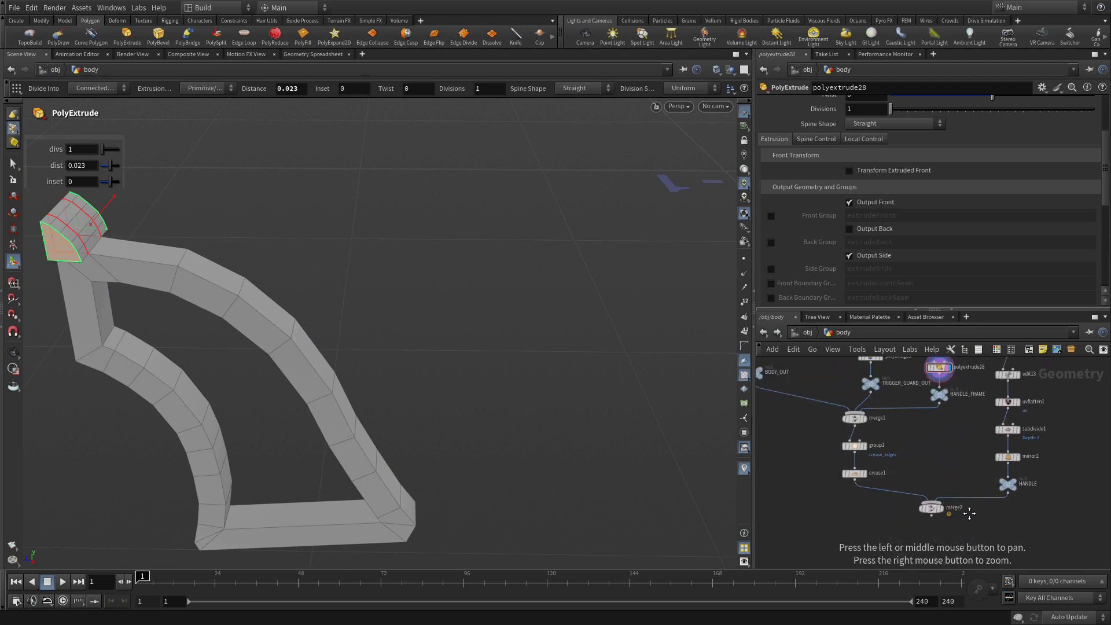
# - Display the merge2 node to show the grip together with the rest of the body
pyautogui.moveTo(861, 425)
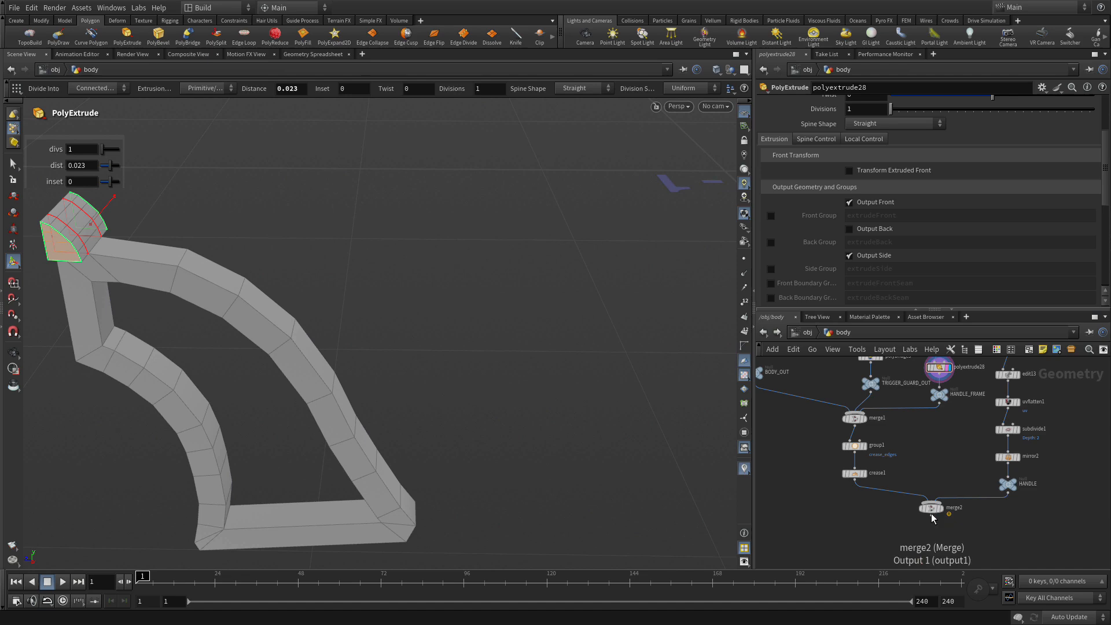
pyautogui.click(945, 501)
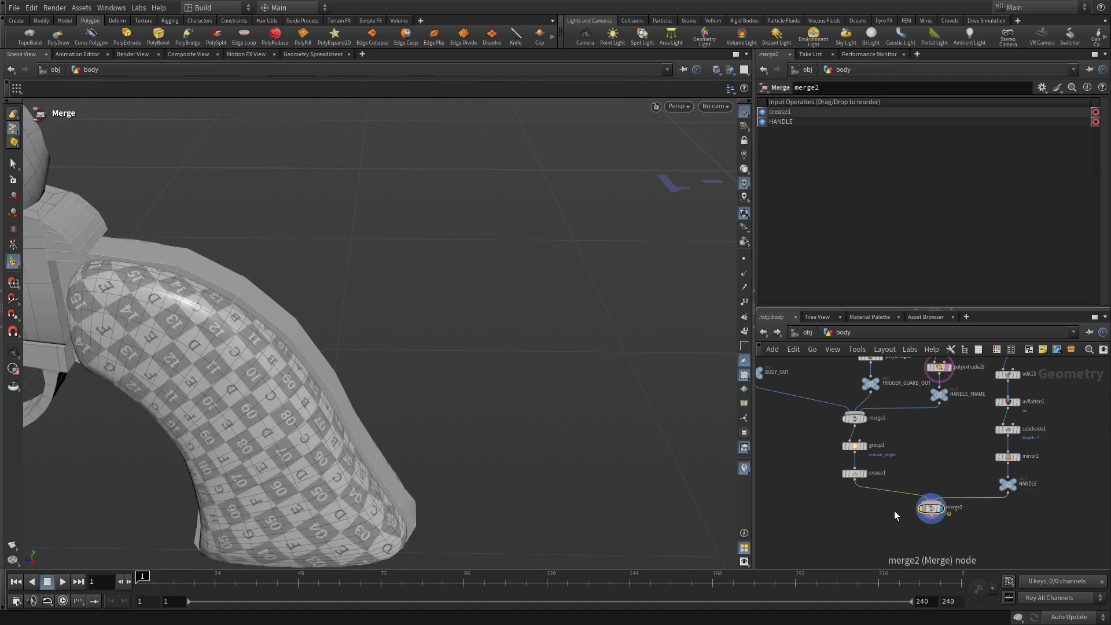
pyautogui.press('Escape')
pyautogui.moveTo(537, 376); pyautogui.dragTo(286, 374, button='right')
pyautogui.press('Return')
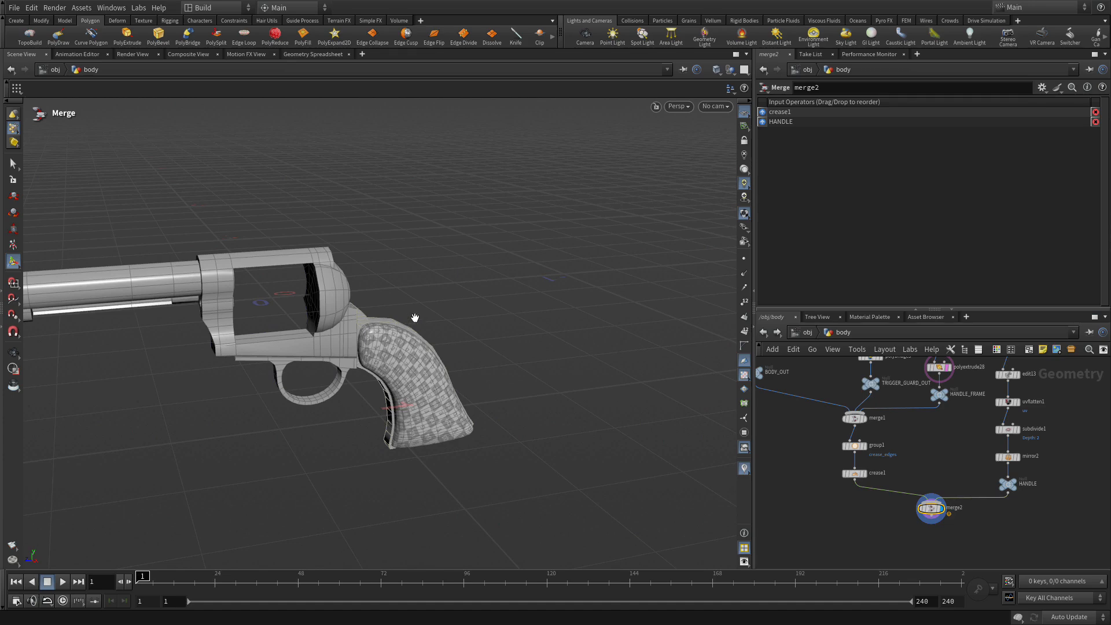
# - Return to the object level, turn on viewport subdivision for the body, and display the cylinder object
pyautogui.click(799, 333)
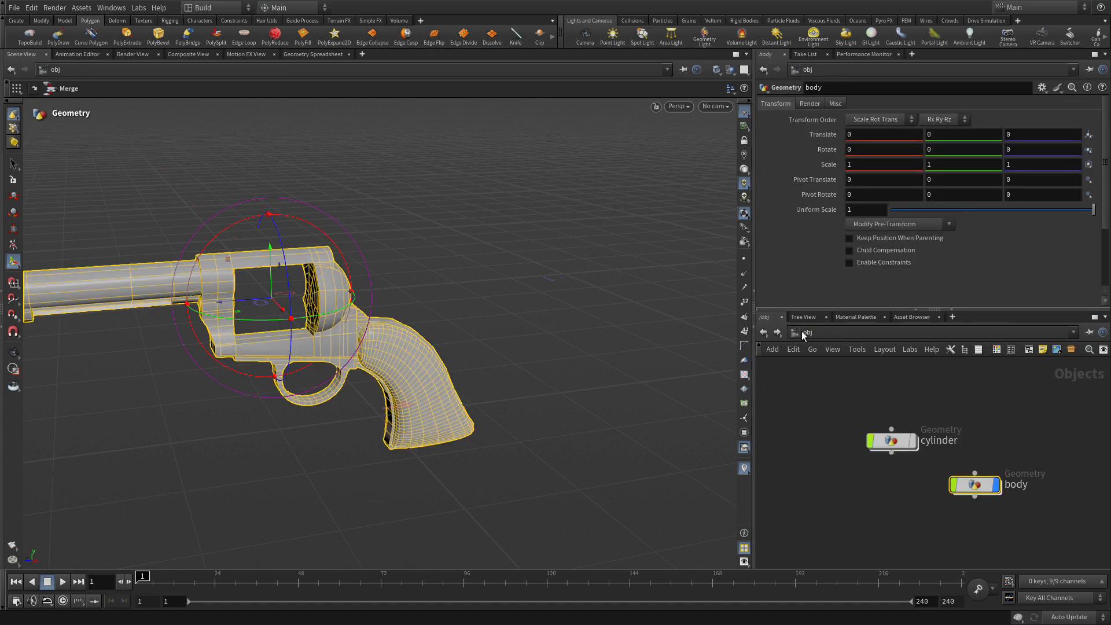
pyautogui.hotkey('shift', '+')
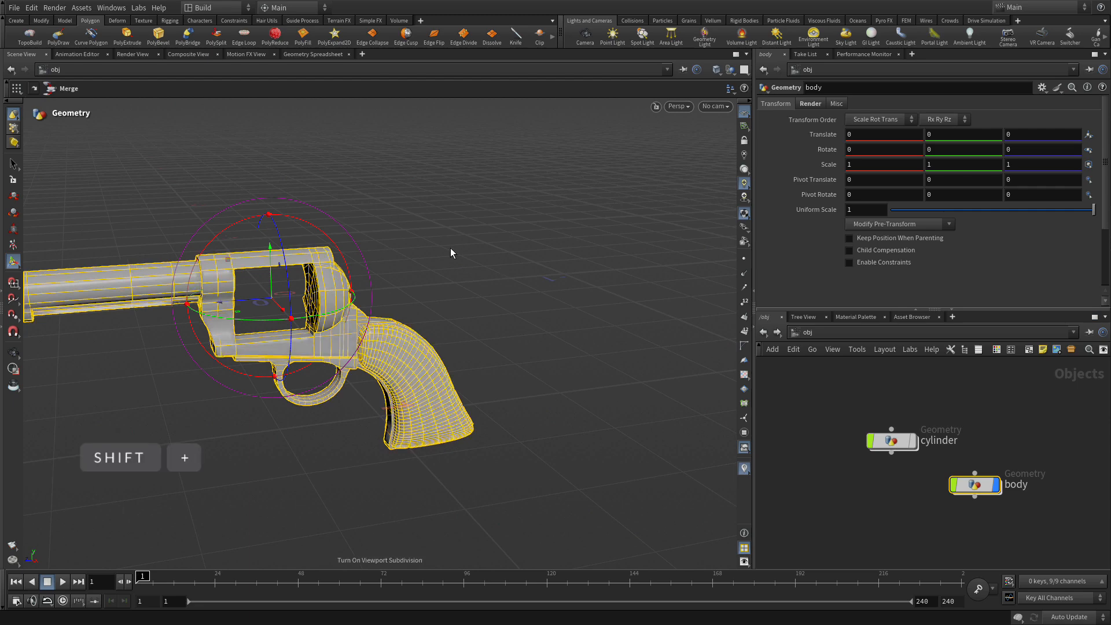
pyautogui.click(913, 441)
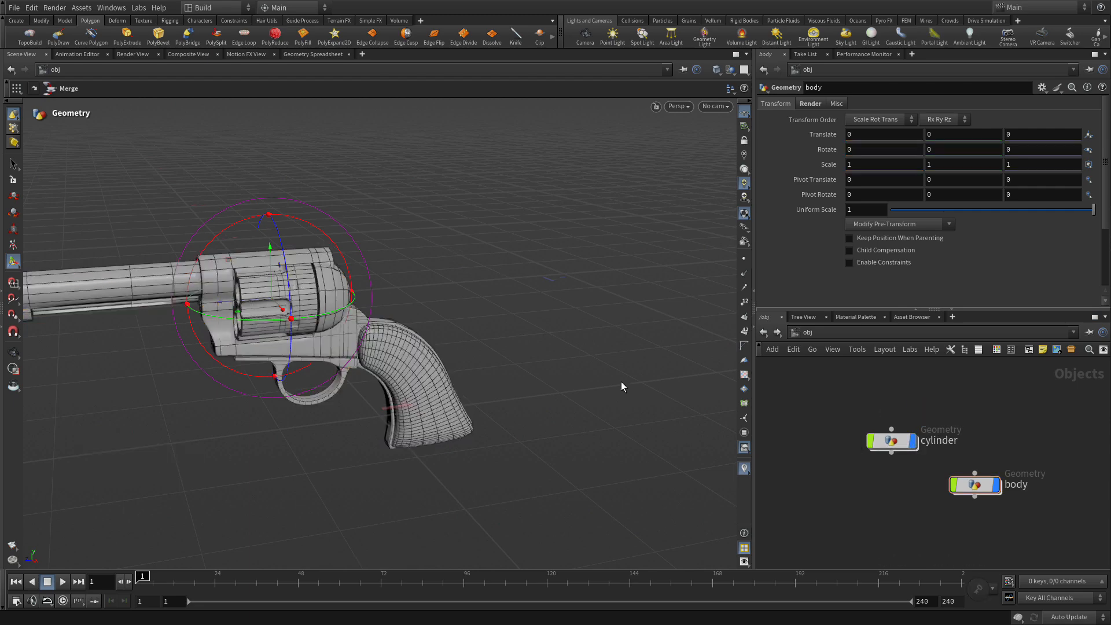
# - Set the viewport shading mode to Smooth Shaded
pyautogui.moveTo(533, 330); pyautogui.dragTo(548, 356)
pyautogui.moveTo(549, 355); pyautogui.dragTo(619, 318, button='right')
pyautogui.moveTo(554, 309); pyautogui.dragTo(627, 283, button='middle')
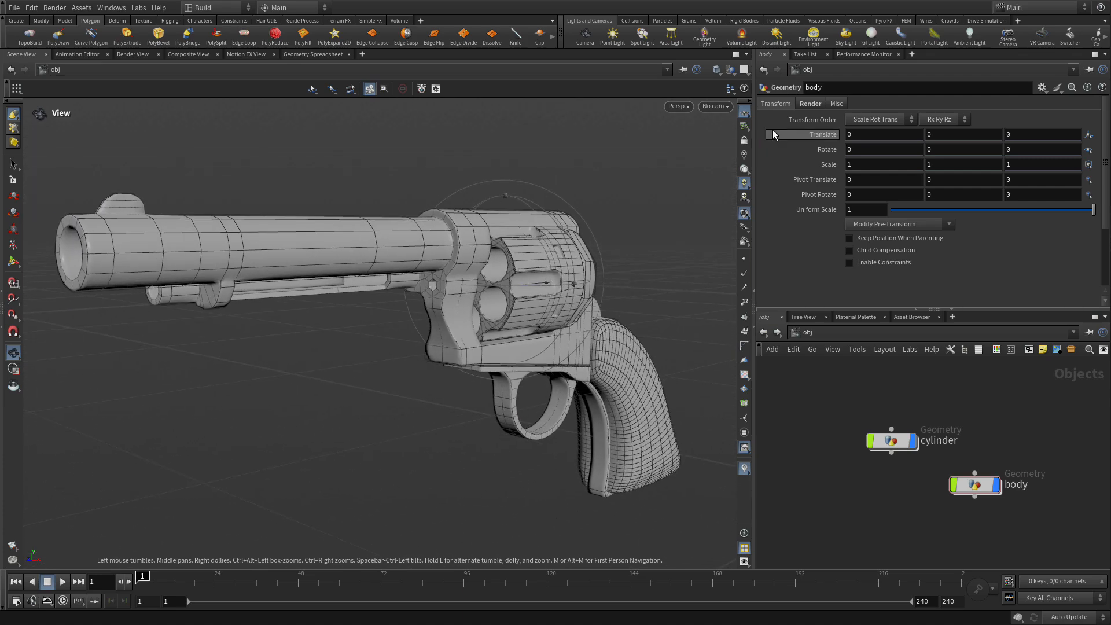
pyautogui.click(744, 70)
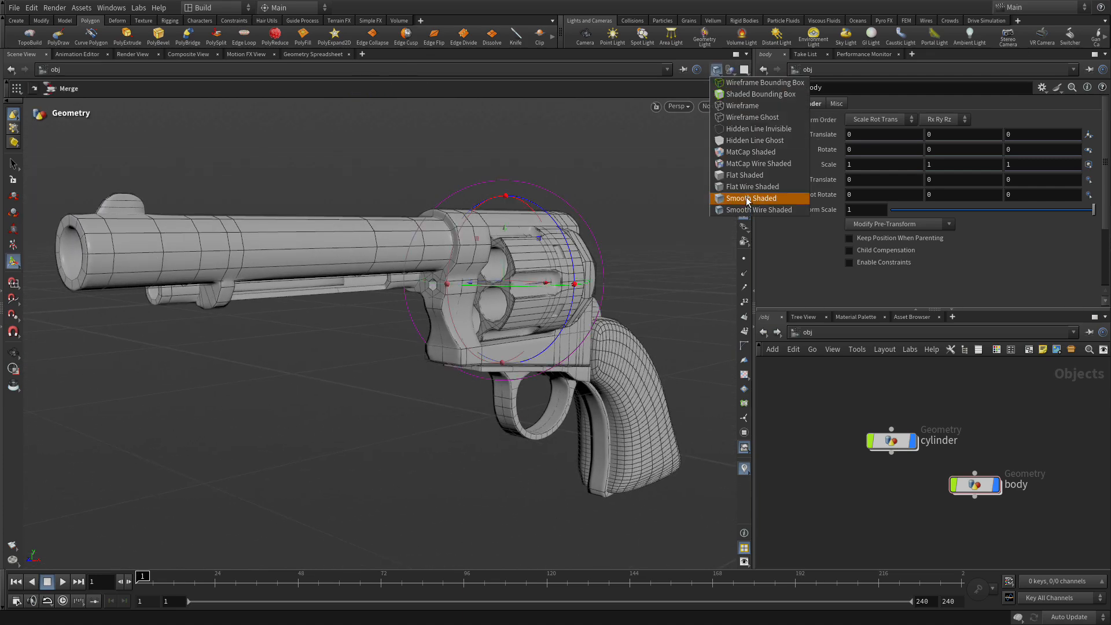
pyautogui.click(749, 199)
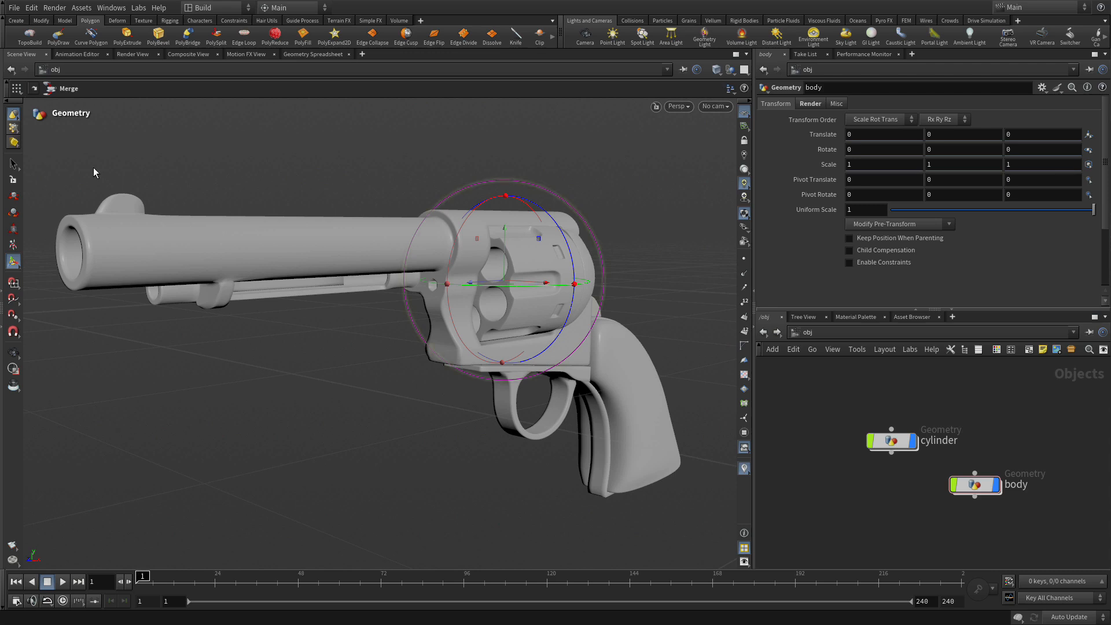
# - Examine the assembled revolver from several sides, including the grip, trigger guard, cylinder and barrel
pyautogui.click(13, 165)
pyautogui.press('Escape')
pyautogui.moveTo(191, 166)
pyautogui.mouseDown()
pyautogui.moveTo(253, 193)
pyautogui.moveTo(148, 186)
pyautogui.moveTo(190, 181)
pyautogui.moveTo(216, 251)
pyautogui.moveTo(82, 241)
pyautogui.mouseUp()
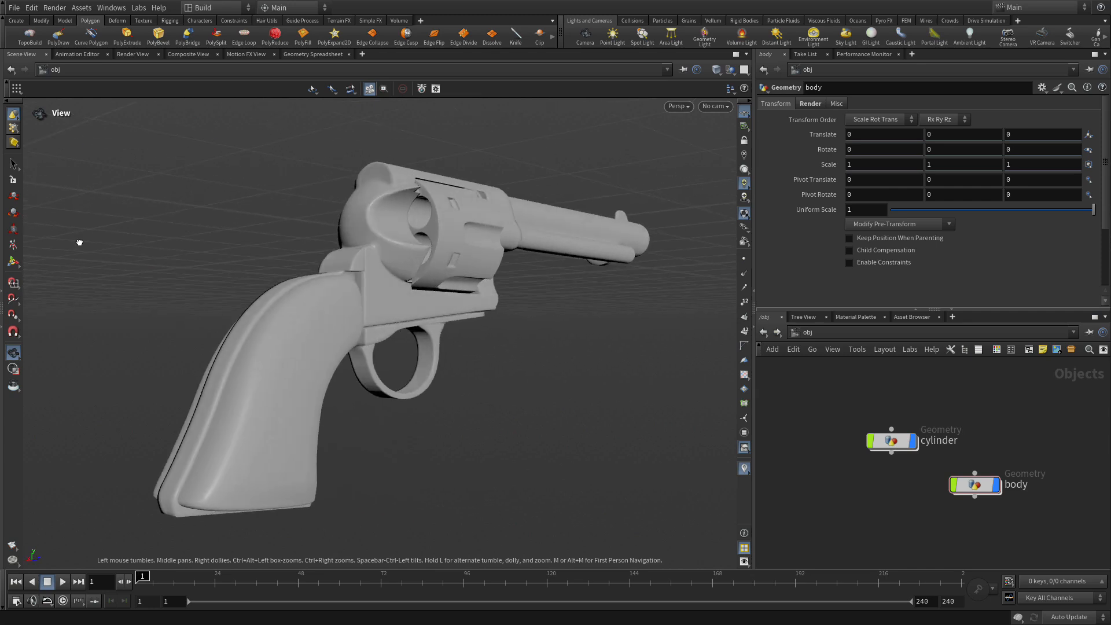
pyautogui.scroll(3, 107, 243)
pyautogui.press('s')
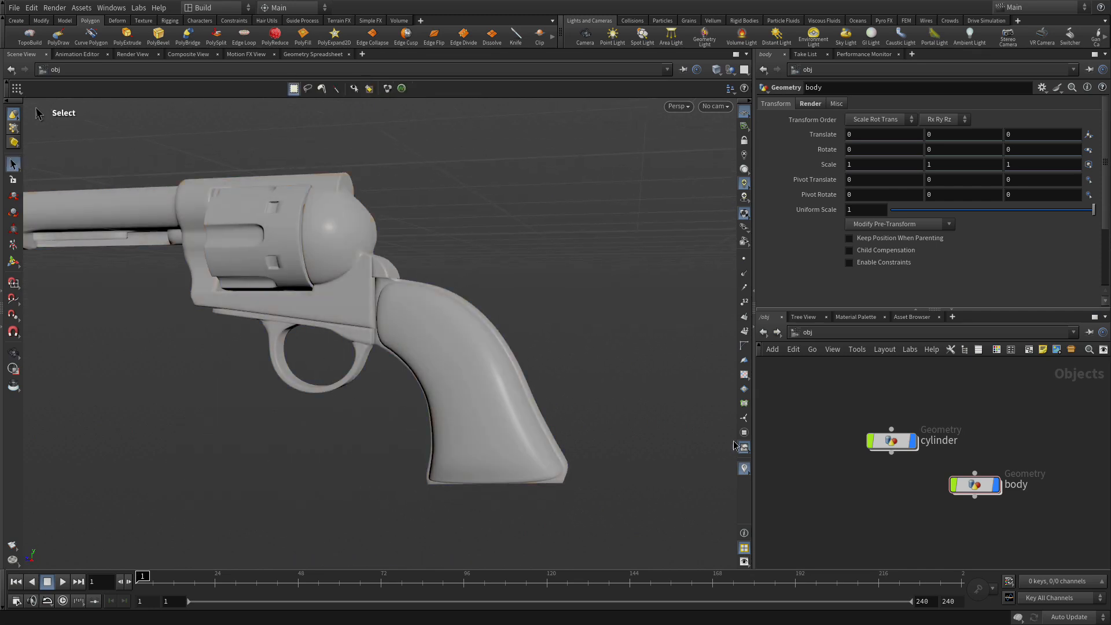
pyautogui.press('Escape')
pyautogui.moveTo(387, 279); pyautogui.dragTo(500, 288, button='middle')
pyautogui.scroll(2, 473, 296)
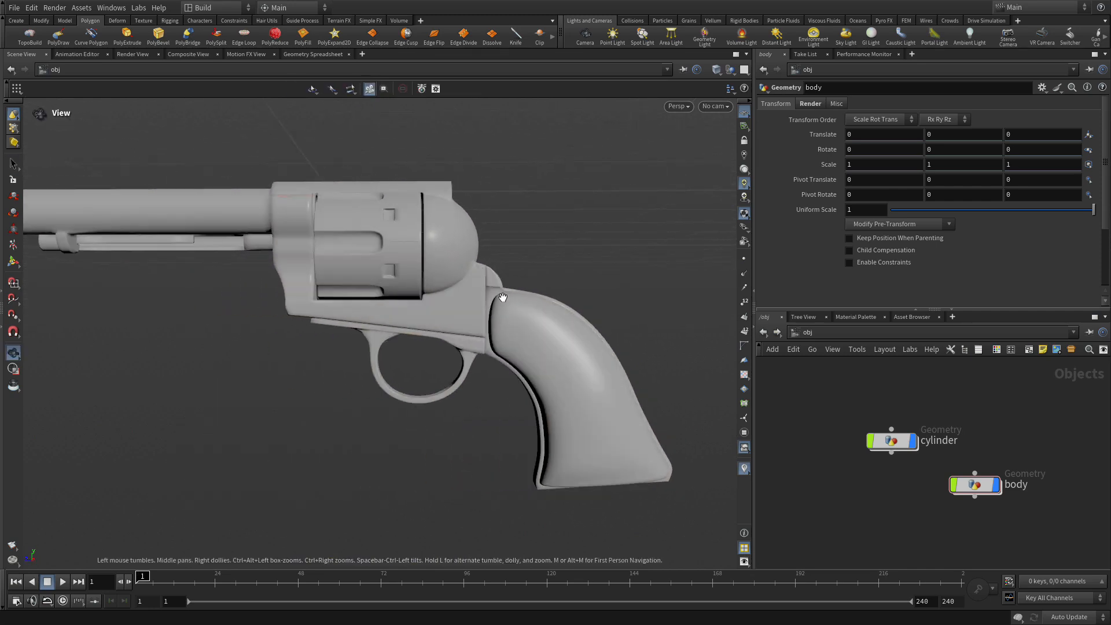
pyautogui.press('s')
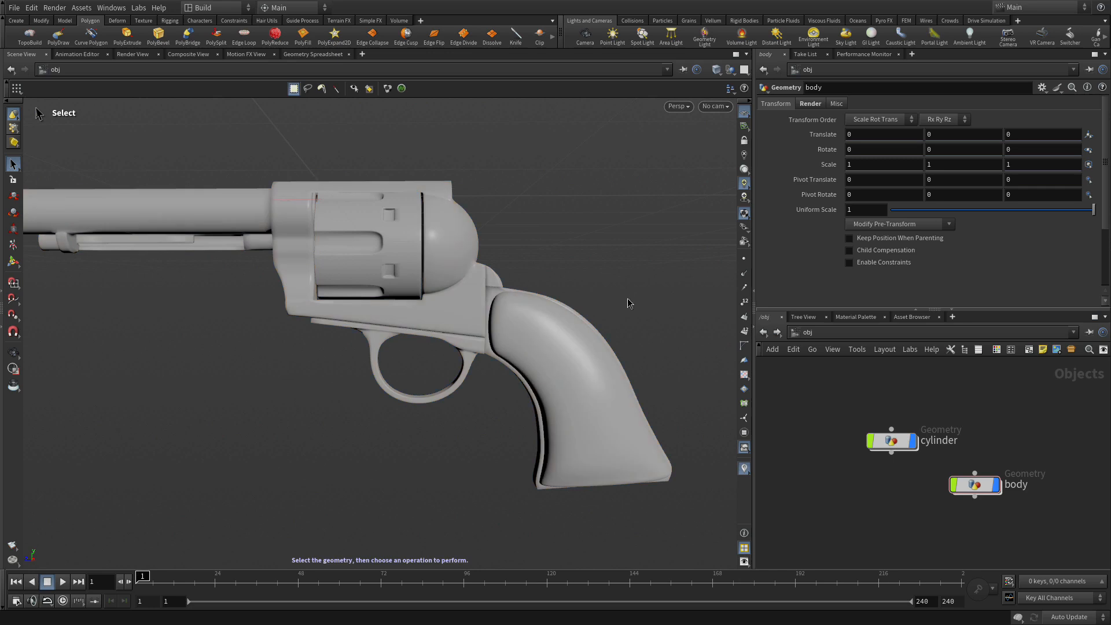
pyautogui.keyDown('alt'); pyautogui.moveTo(456, 403); pyautogui.dragTo(338, 314); pyautogui.keyUp('alt')
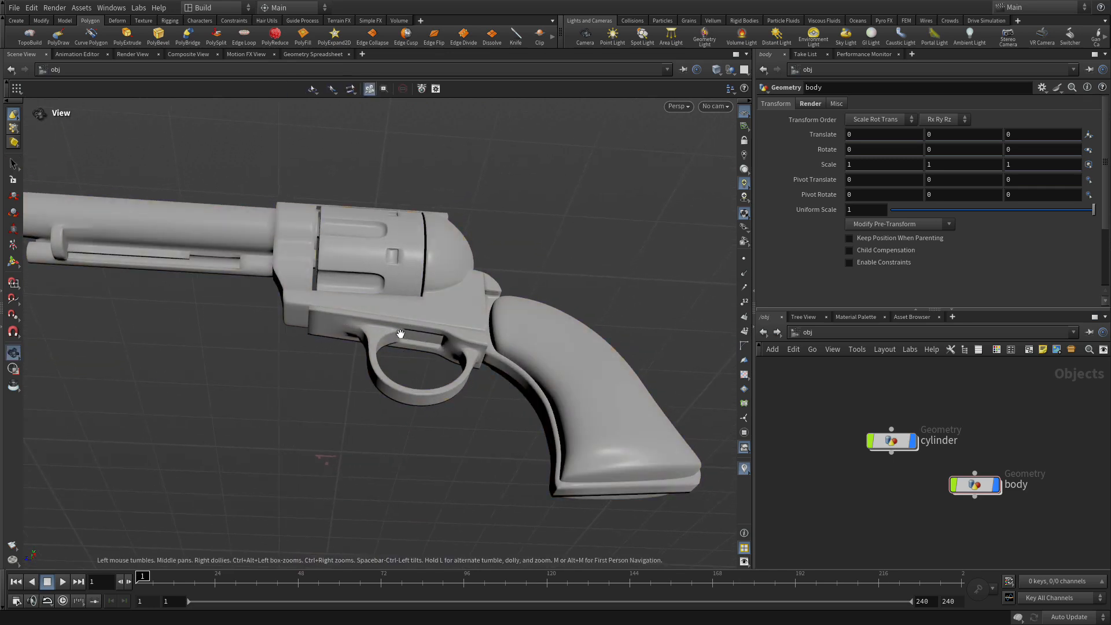
pyautogui.press('Escape')
pyautogui.moveTo(298, 289); pyautogui.dragTo(289, 352)
pyautogui.moveTo(292, 333); pyautogui.dragTo(383, 398, button='middle')
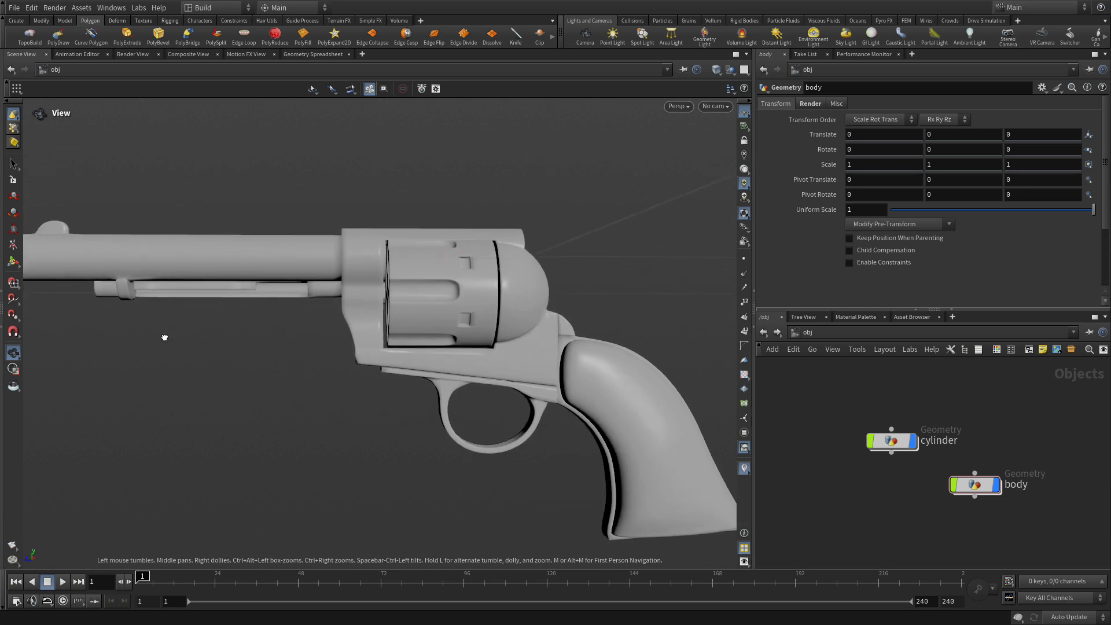
pyautogui.moveTo(195, 340); pyautogui.dragTo(137, 342, button='right')
pyautogui.moveTo(163, 329); pyautogui.dragTo(196, 327, button='middle')
pyautogui.moveTo(196, 327); pyautogui.dragTo(204, 353)
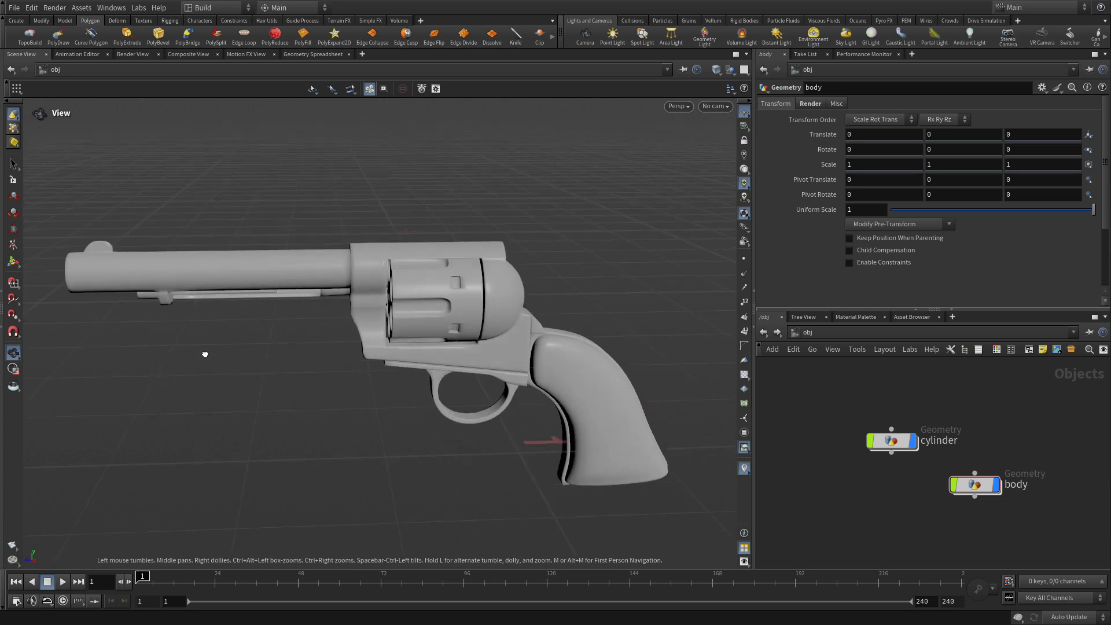
pyautogui.press('s')
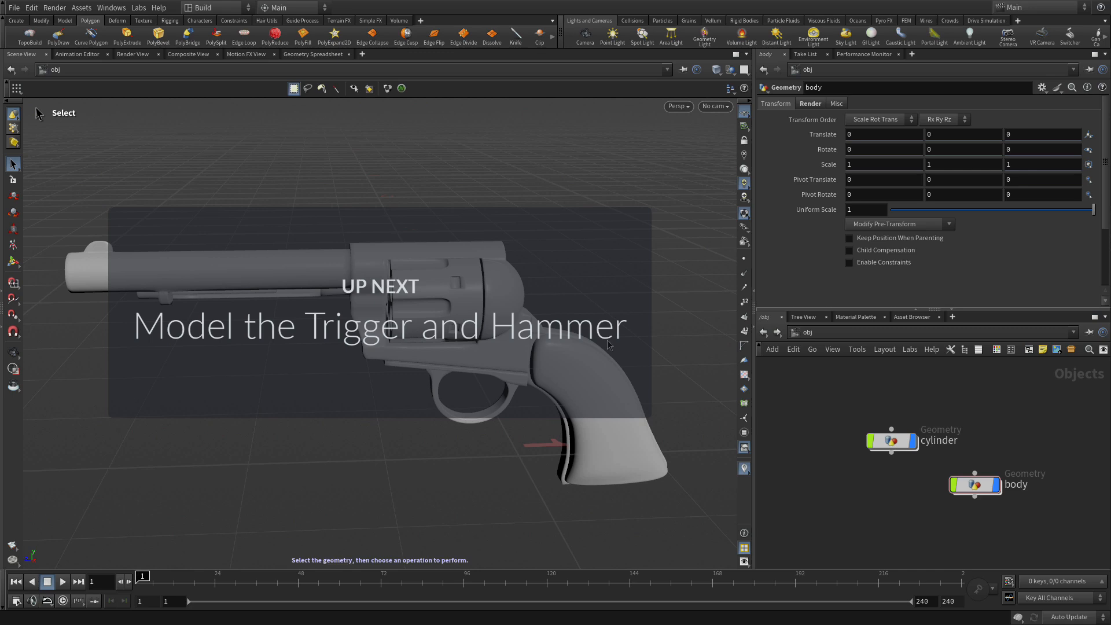
pyautogui.press('Escape')
pyautogui.moveTo(608, 346); pyautogui.dragTo(472, 463)
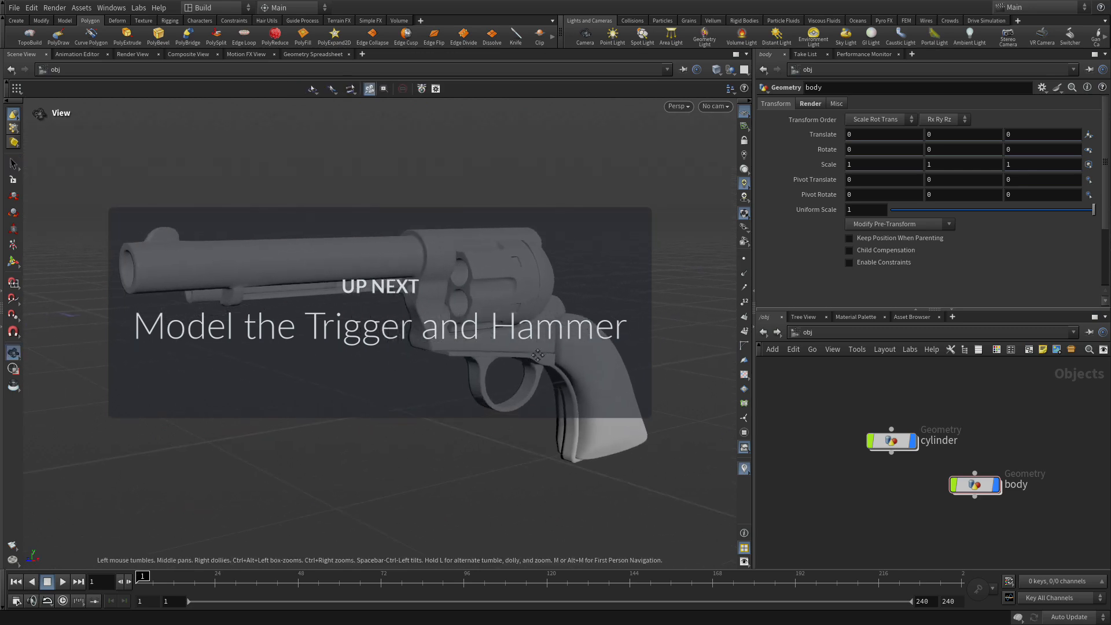